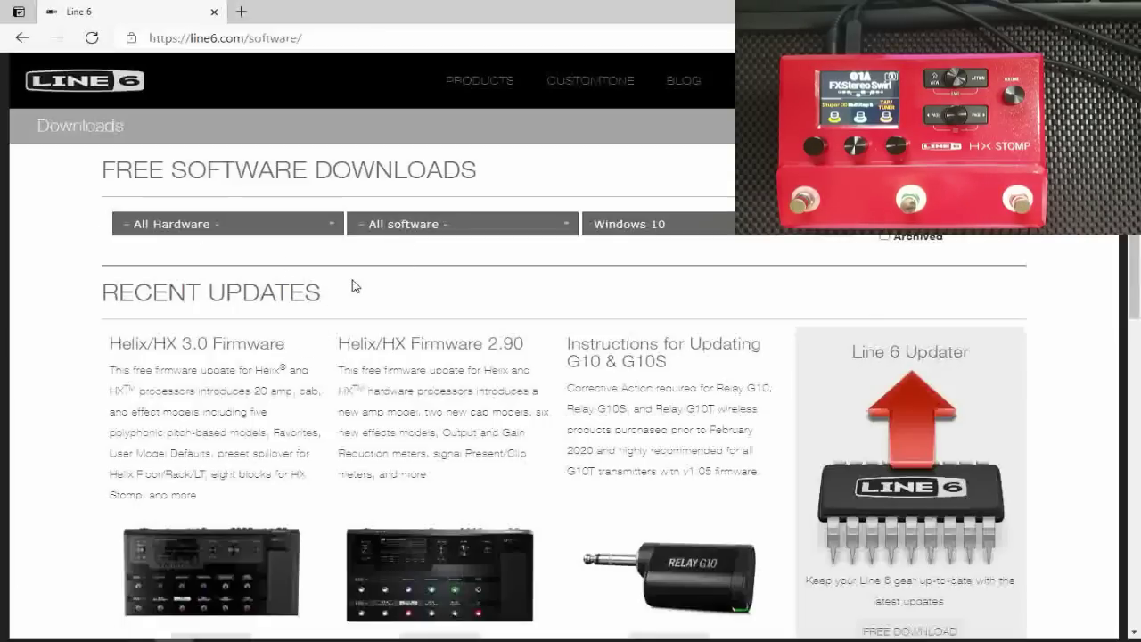
- Filter the free software downloads to the HX Stomp hardware
left_click(337, 229)
scroll(247, 375, "down", 2)
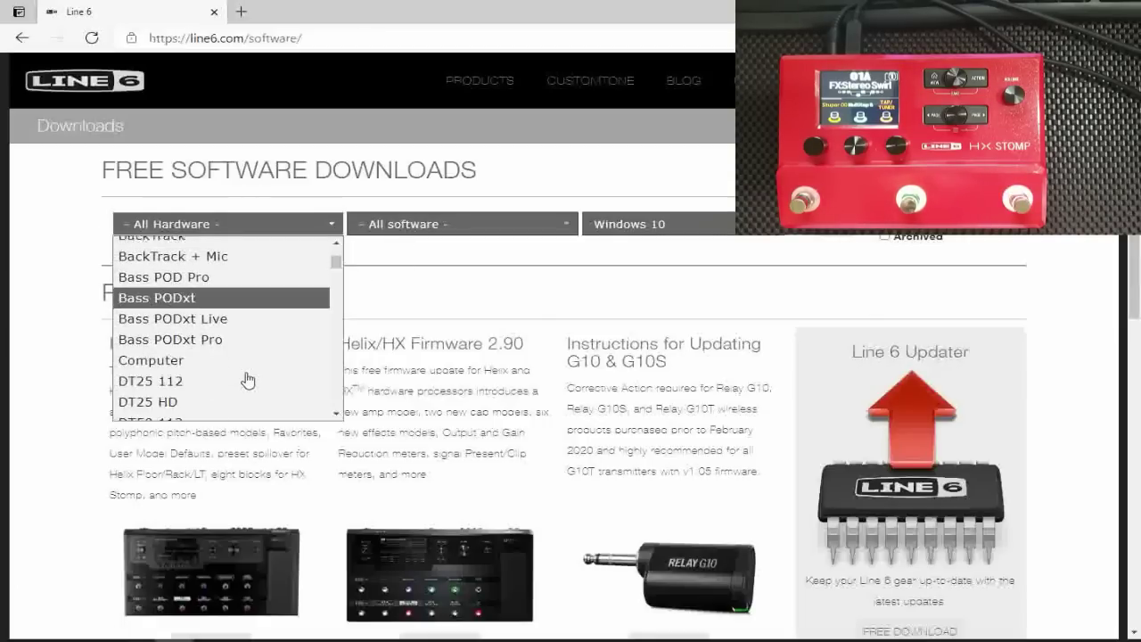
scroll(247, 379, "down", 5)
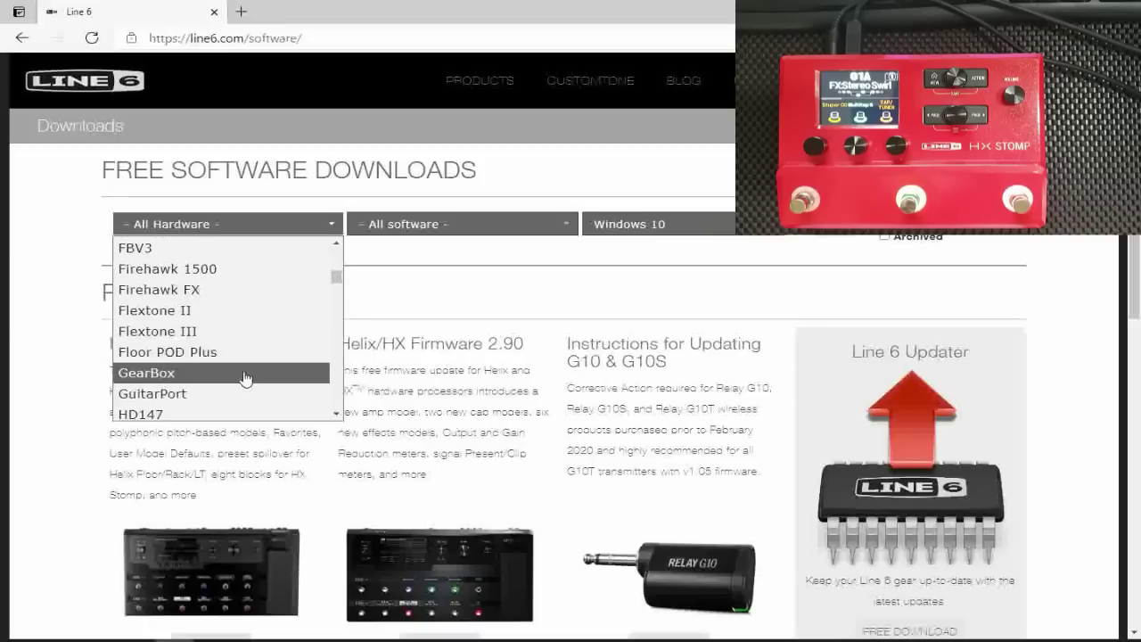
scroll(246, 378, "down", 5)
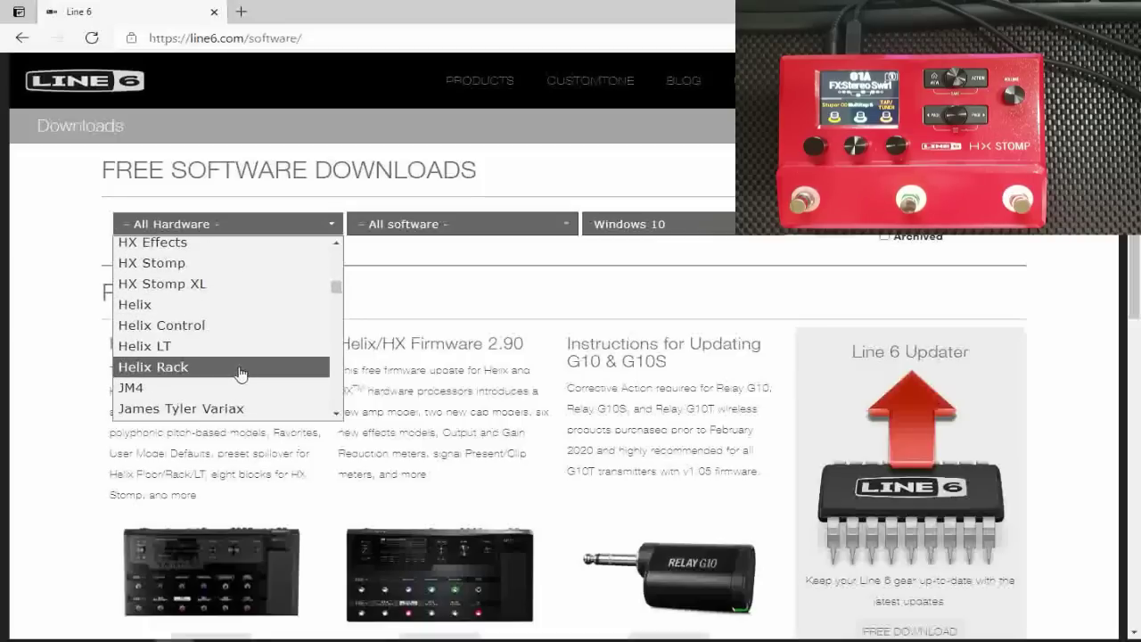
scroll(242, 362, "up", 1)
left_click(247, 318)
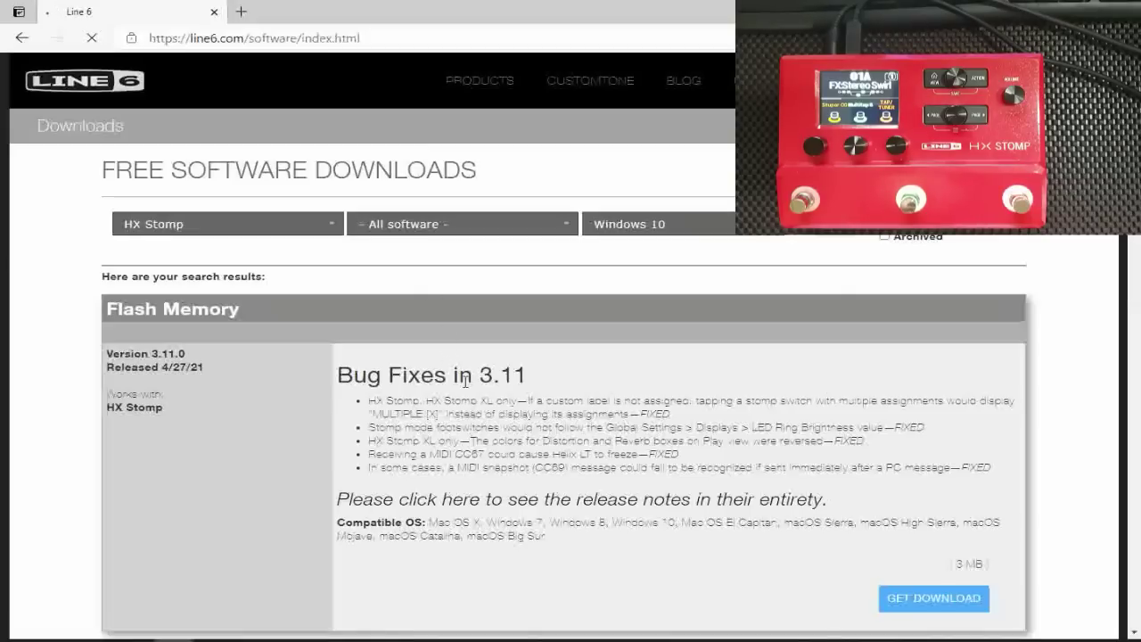
- Read the HX Stomp firmware and HX Edit 3.10 release notes, including the new amp and effects sections
scroll(513, 384, "down", 2)
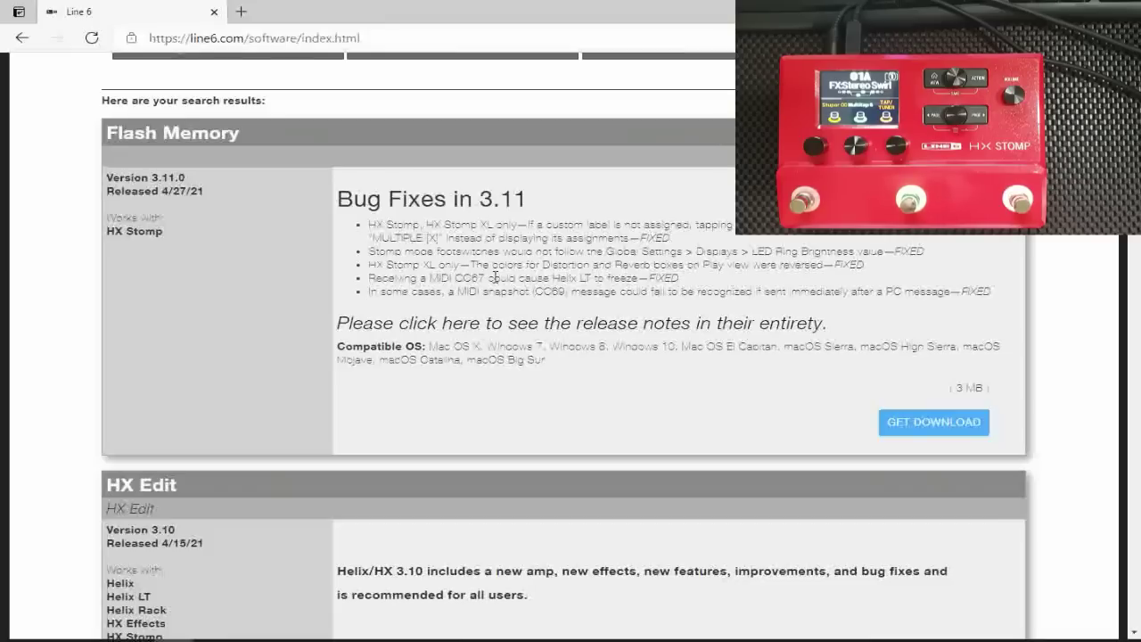
scroll(562, 342, "down", 5)
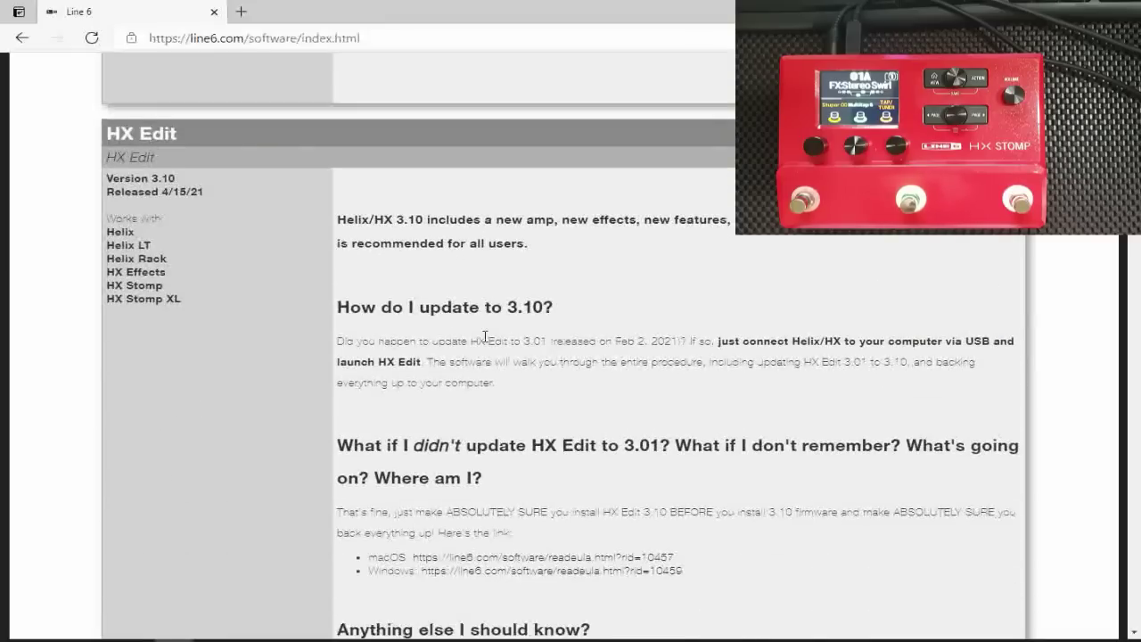
scroll(317, 303, "down", 4)
scroll(316, 303, "down", 8)
scroll(318, 303, "up", 4)
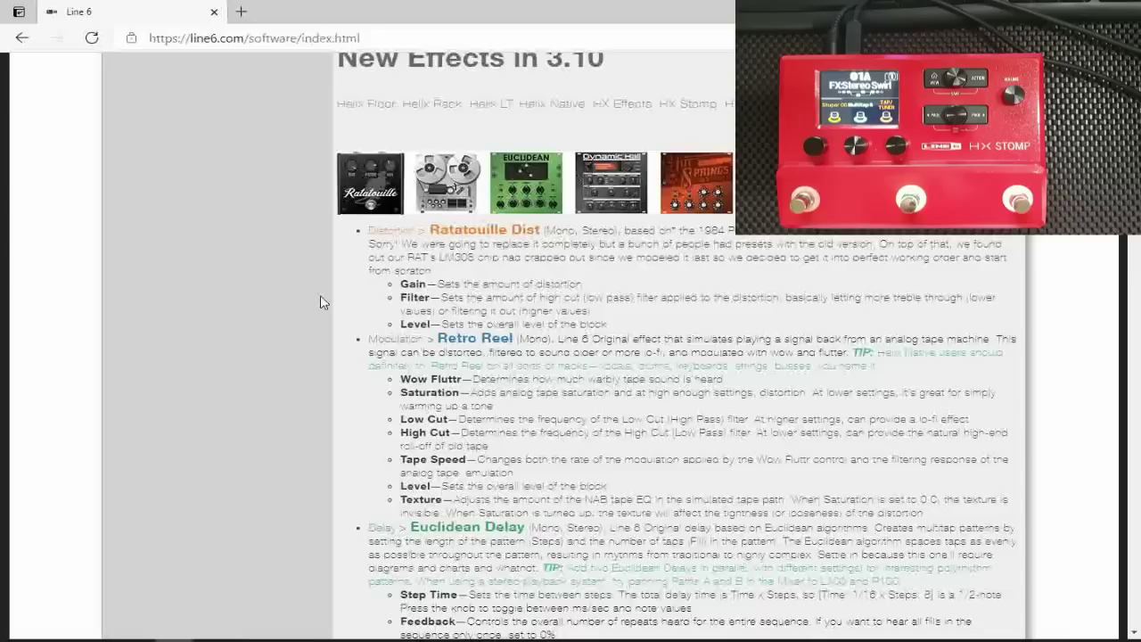
scroll(319, 303, "down", 2)
scroll(320, 303, "up", 2)
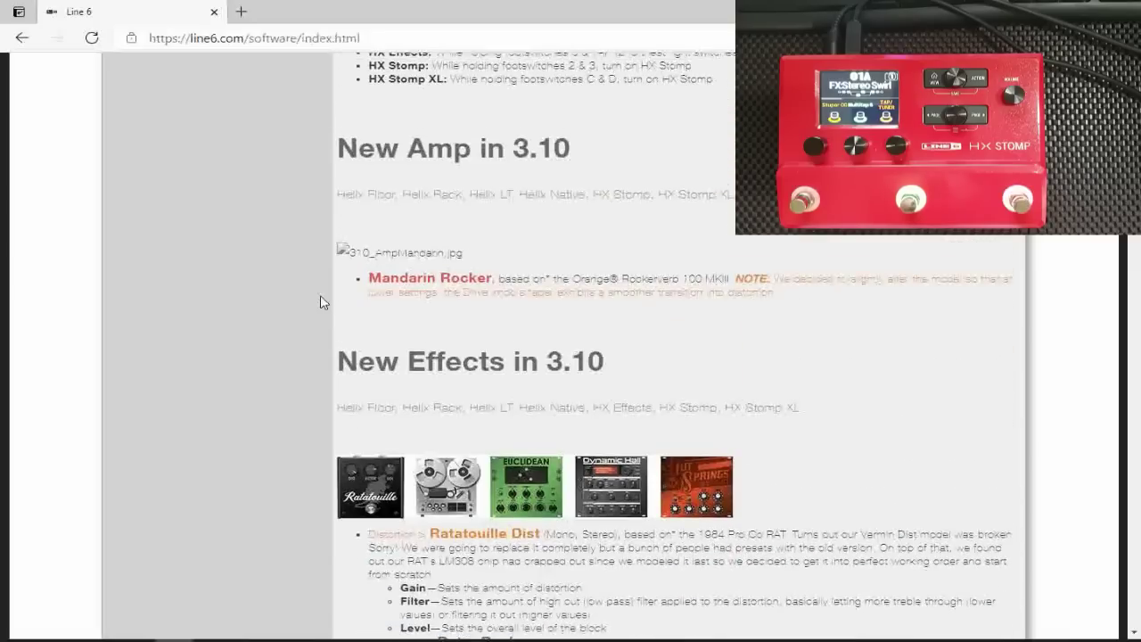
scroll(323, 298, "up", 2)
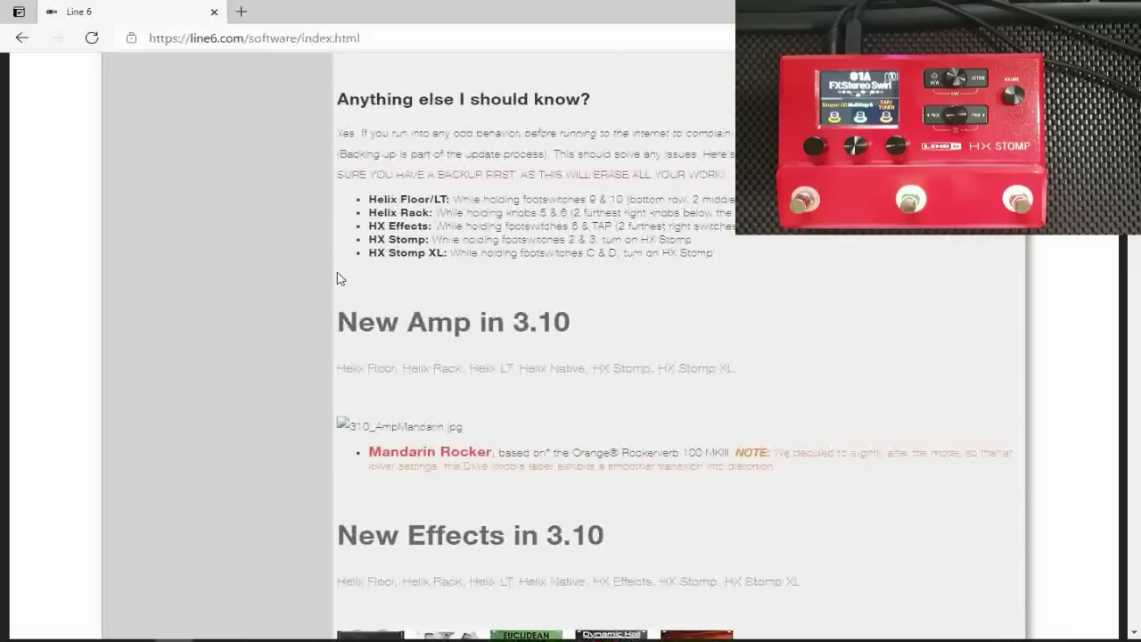
scroll(460, 267, "down", 3)
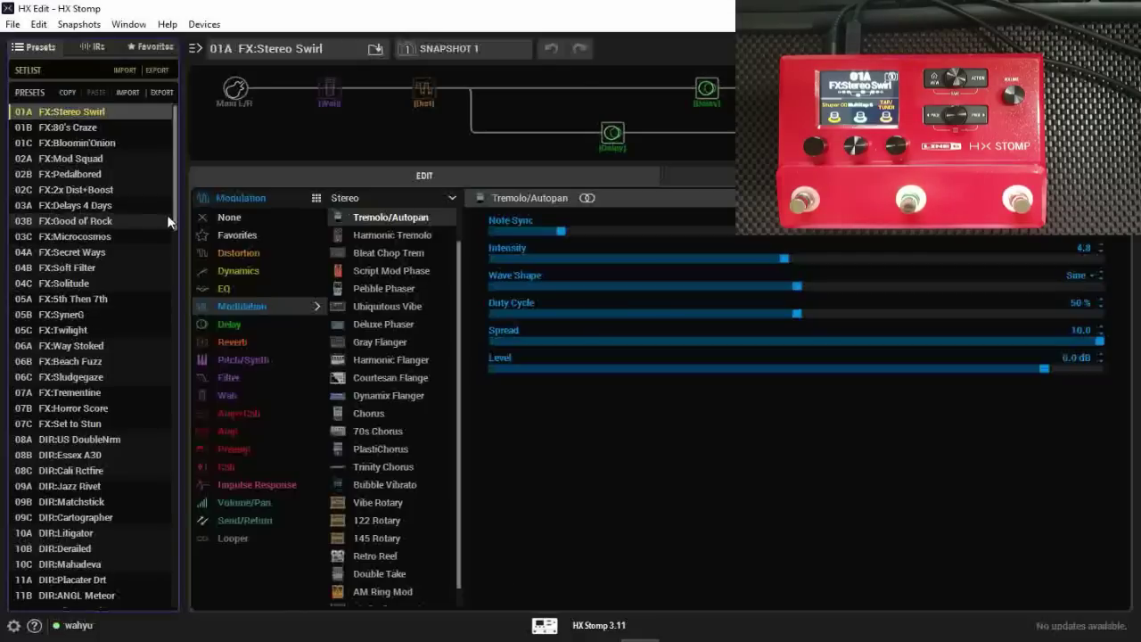
- Load preset 34A in HX Edit and view the settings of its Amp+Cab block
left_click_drag(174, 222, 168, 586)
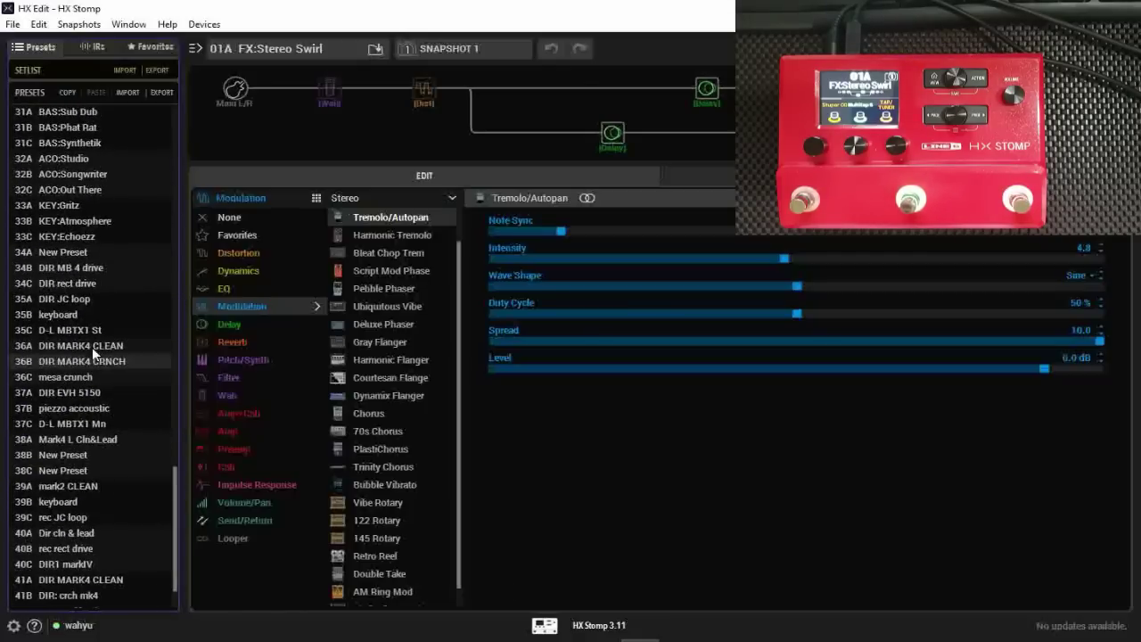
left_click(94, 251)
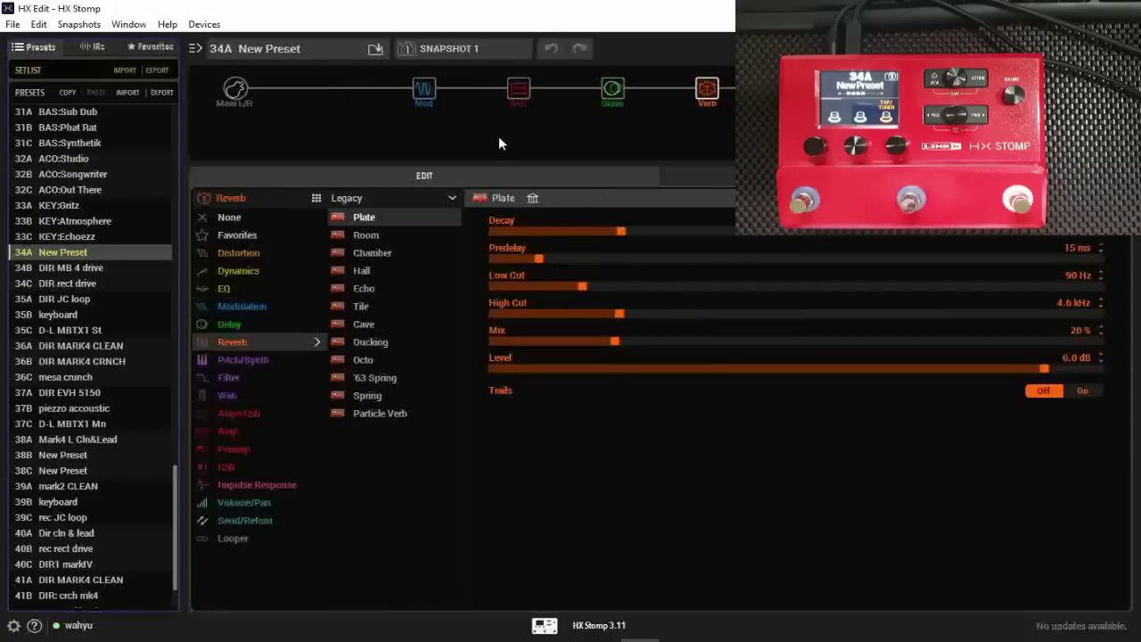
mouse_move(426, 82)
left_click(519, 90)
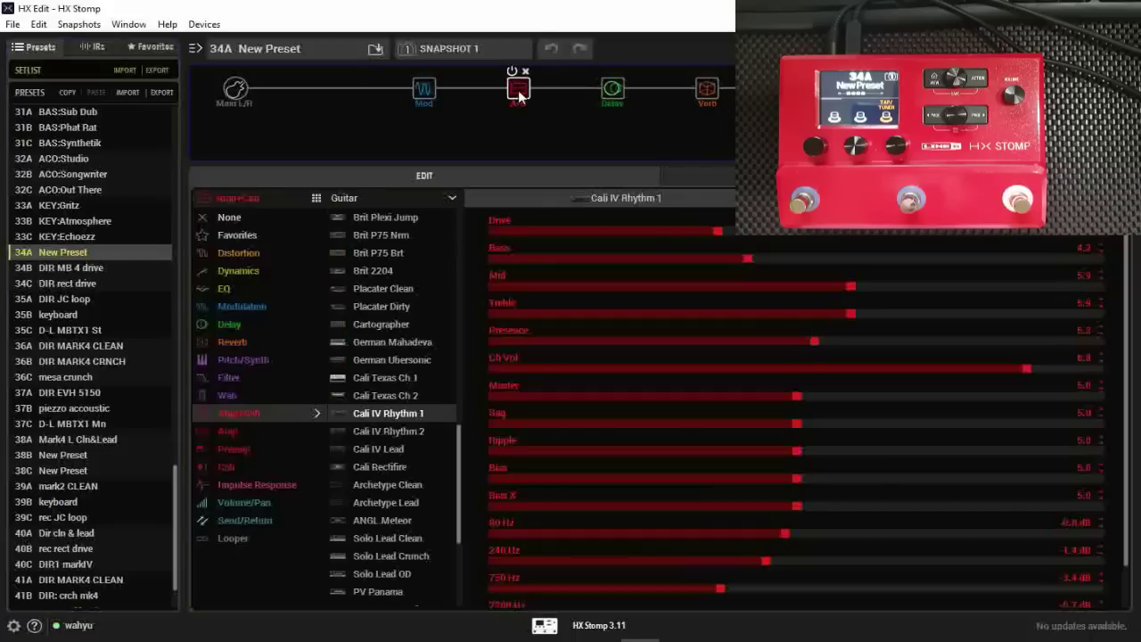
mouse_move(446, 89)
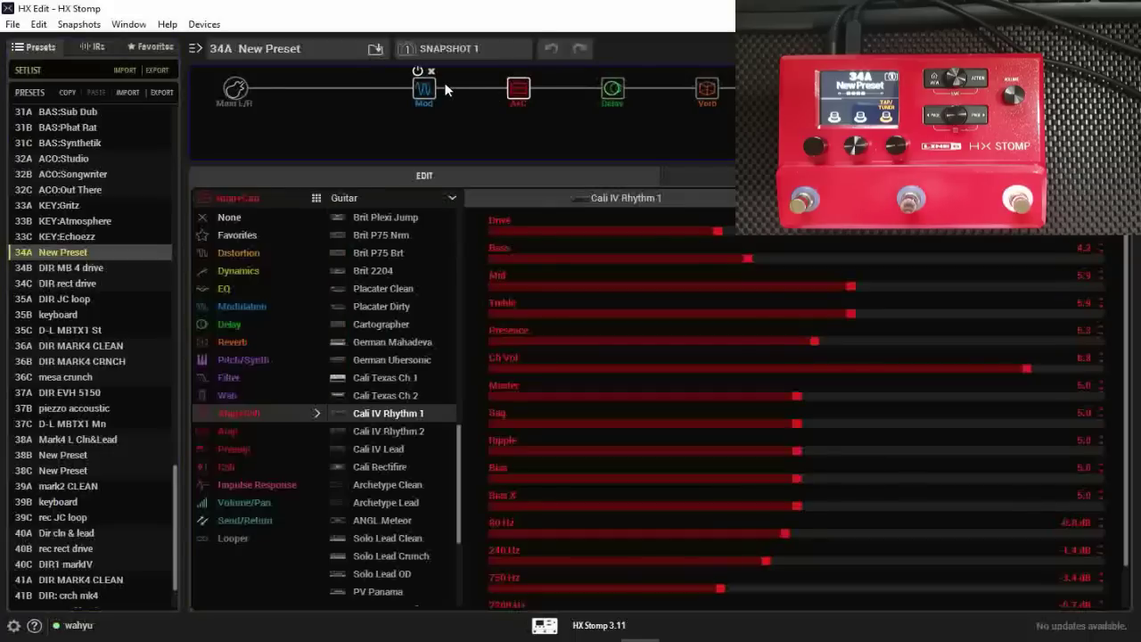
- Load the empty preset 38B and add the Mandarin Rocker guitar Amp+Cab as its first block
left_click(76, 455)
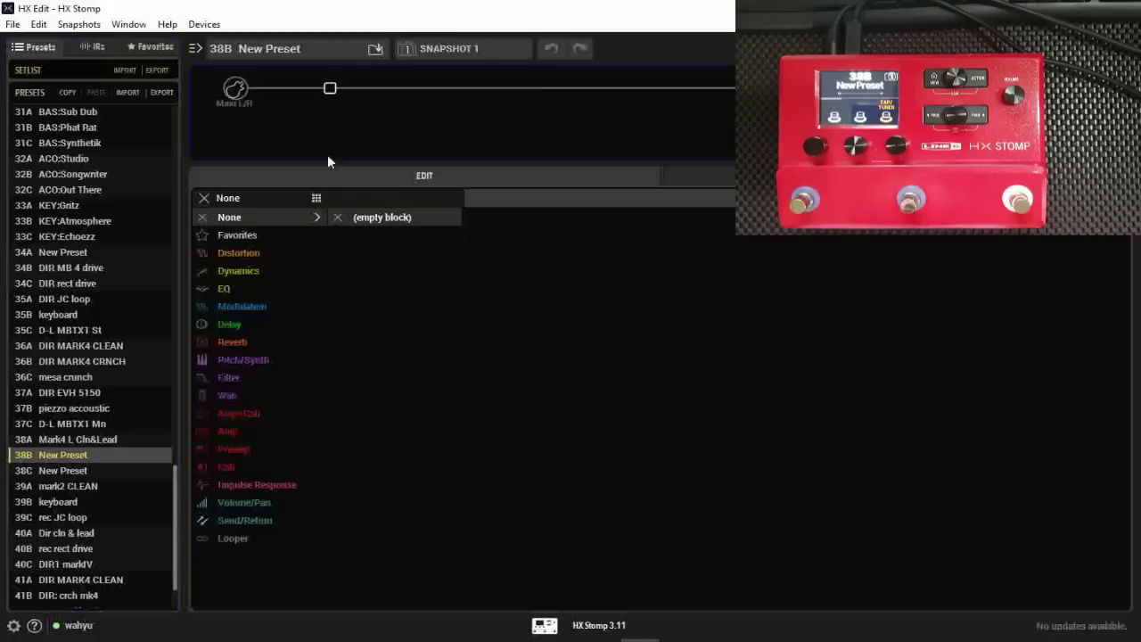
left_click(244, 412)
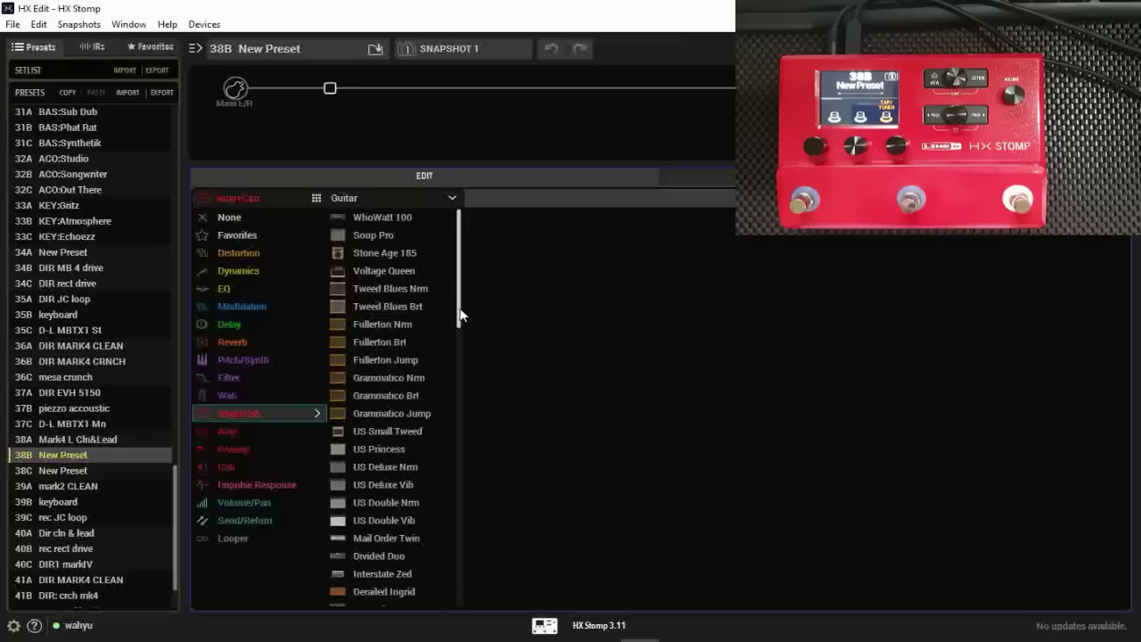
left_click_drag(461, 314, 465, 422)
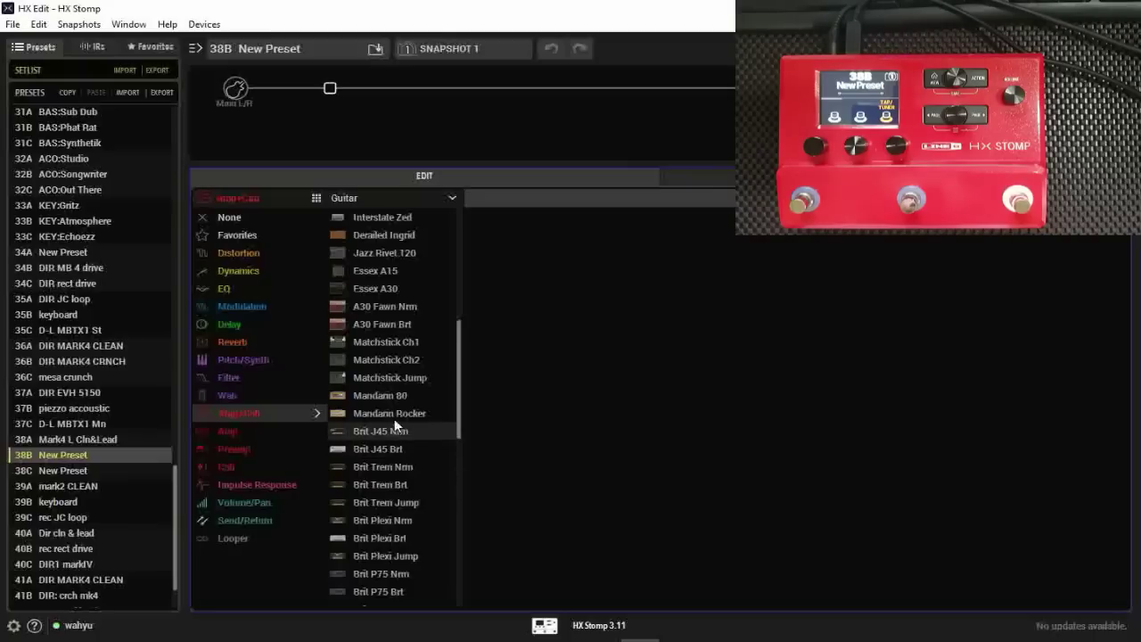
left_click(397, 413)
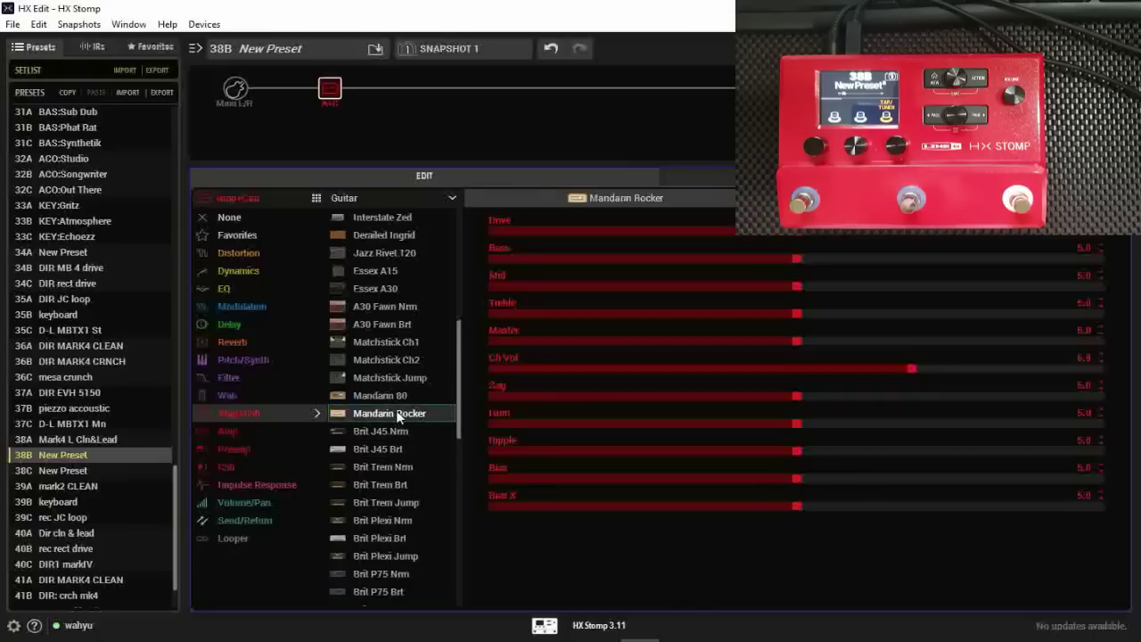
- Show the Amp+Cab models as a picture grid and find Mandarin Rocker in it
left_click(330, 196)
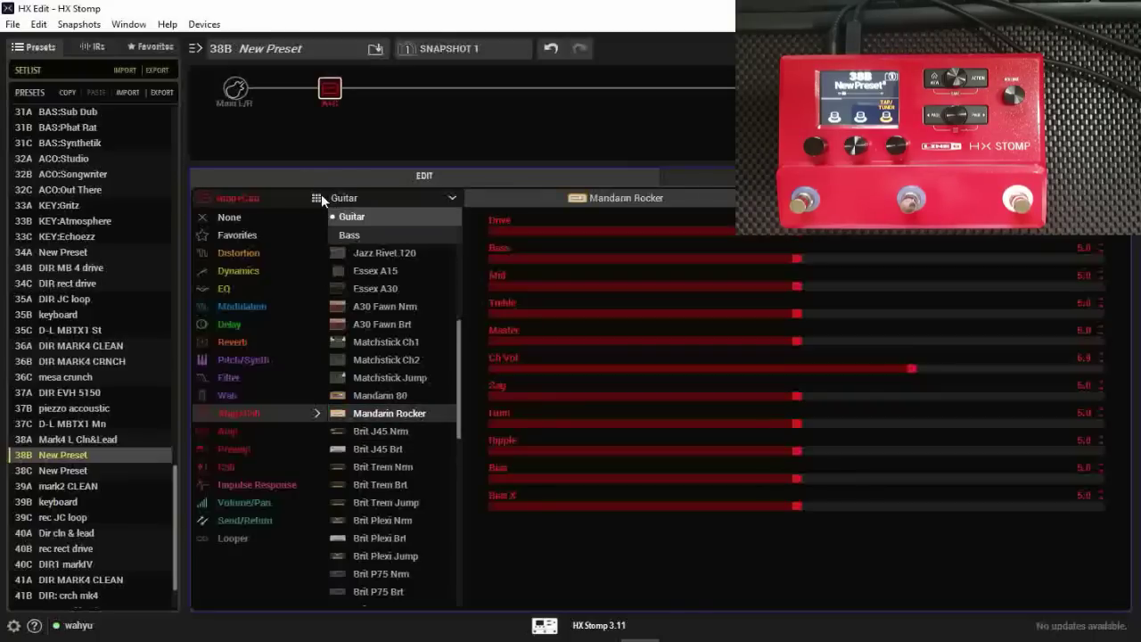
left_click(316, 201)
left_click(317, 200)
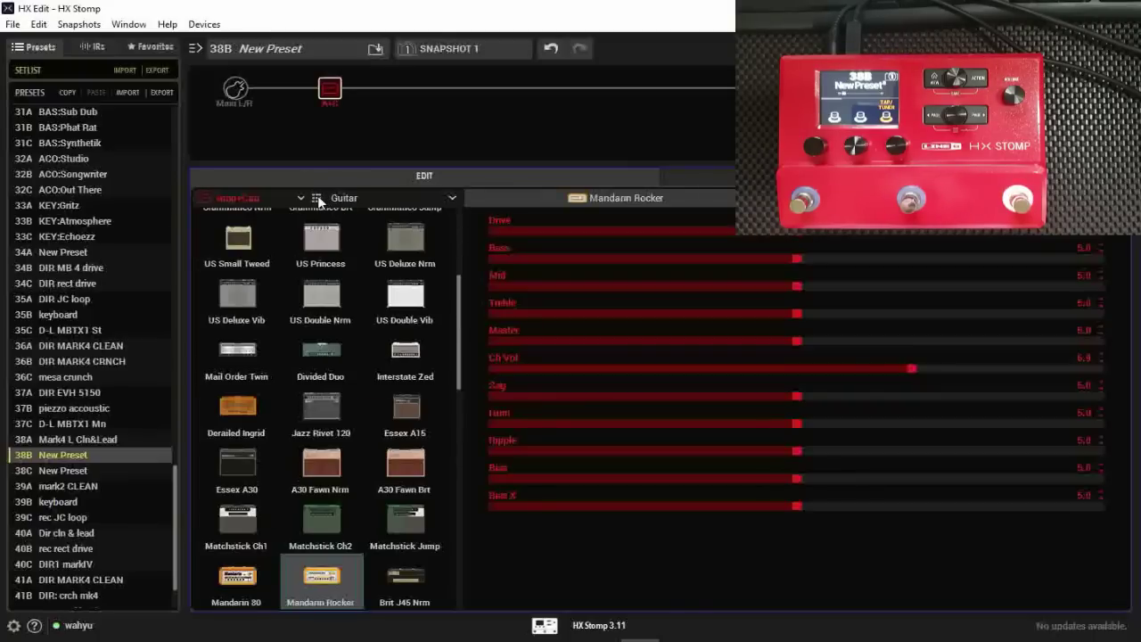
scroll(312, 517, "down", 2)
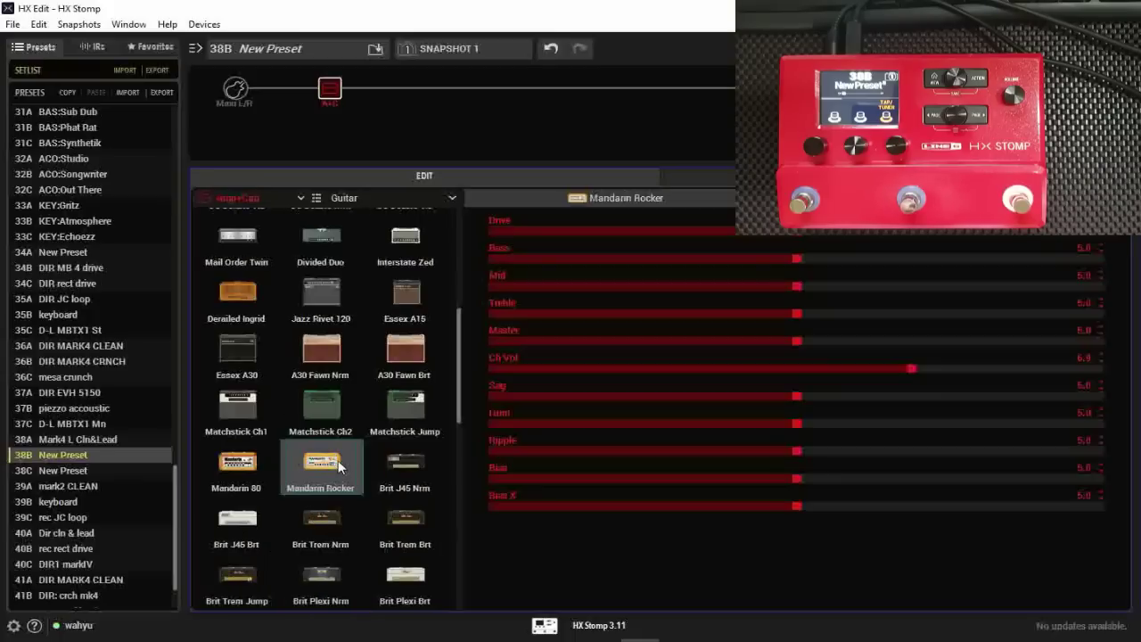
scroll(321, 459, "down", 2)
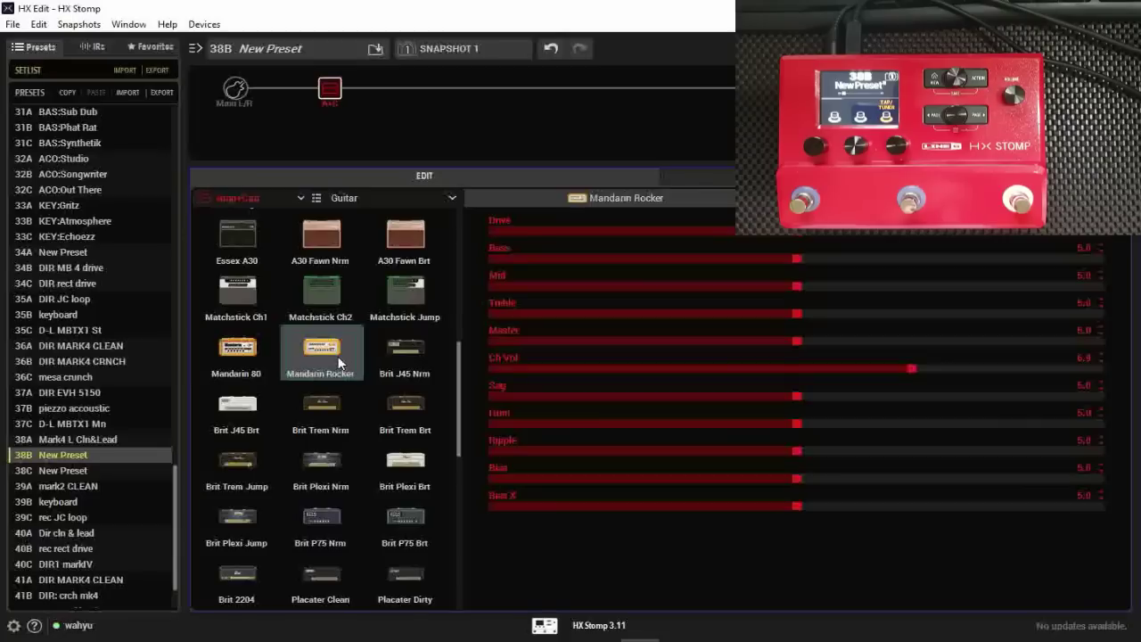
- Try the Mandarin 80 amp model for comparison and return the block to Mandarin Rocker
left_click(240, 361)
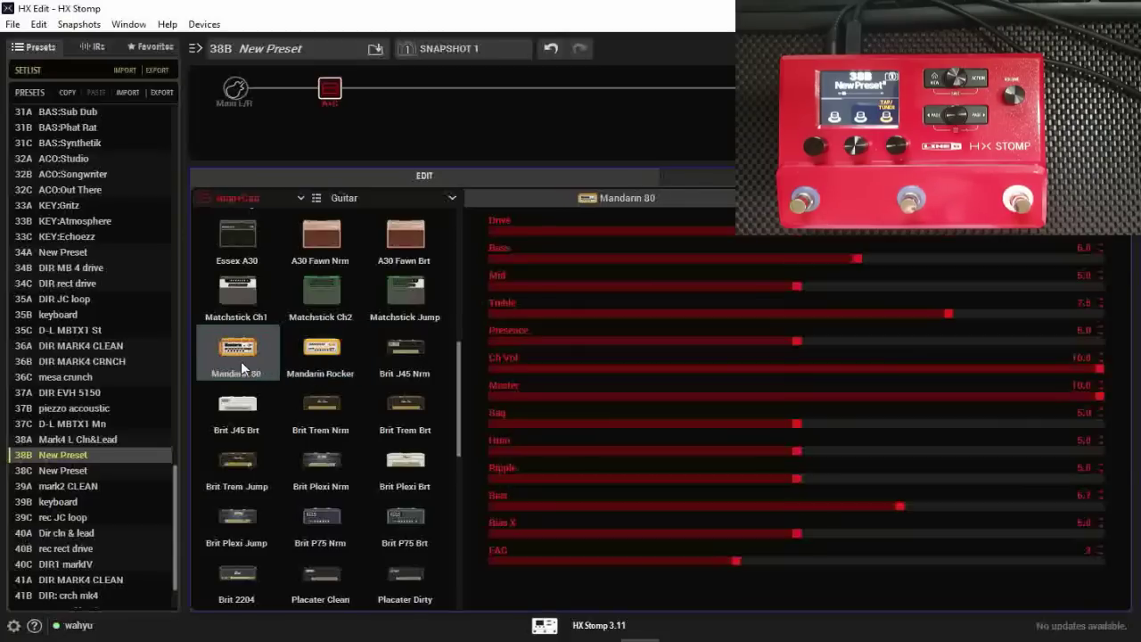
left_click(302, 362)
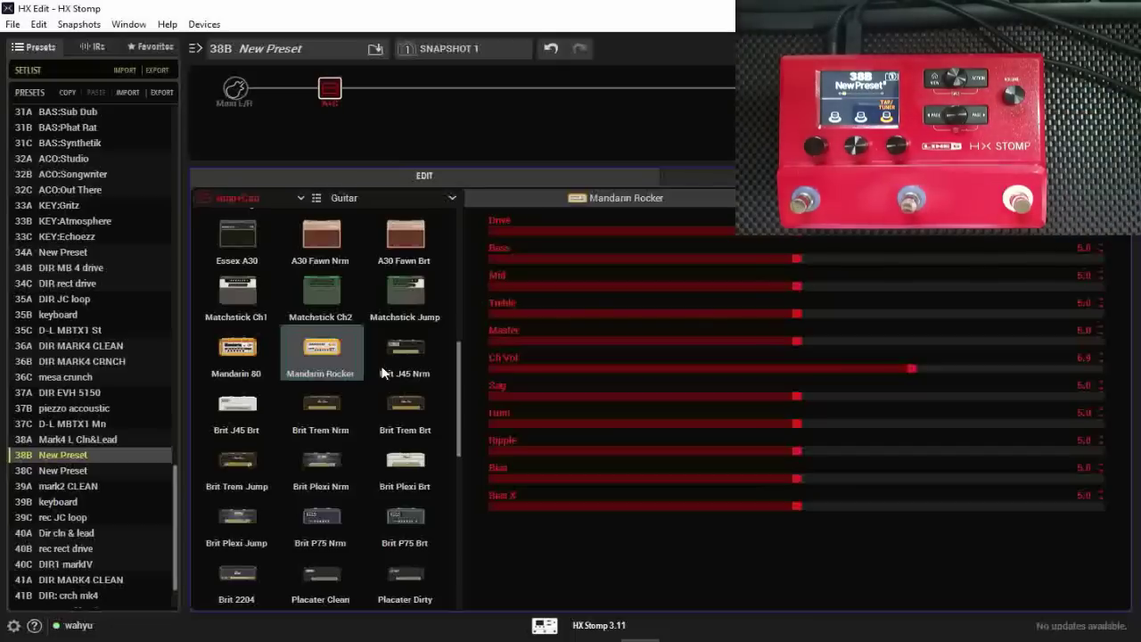
scroll(376, 408, "down", 2)
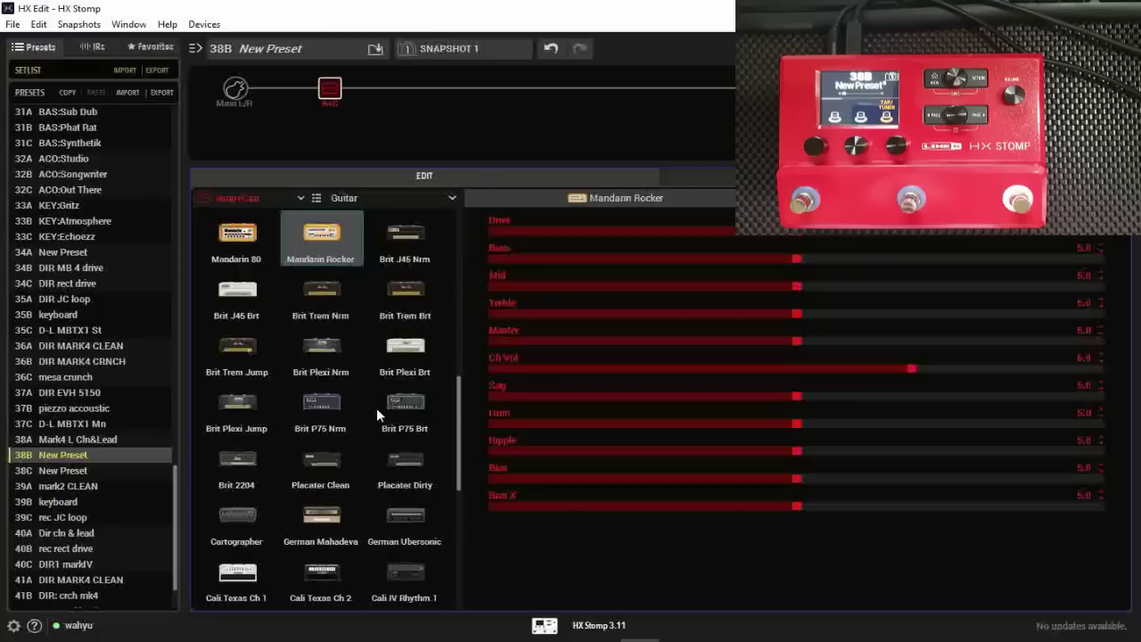
scroll(376, 407, "up", 1)
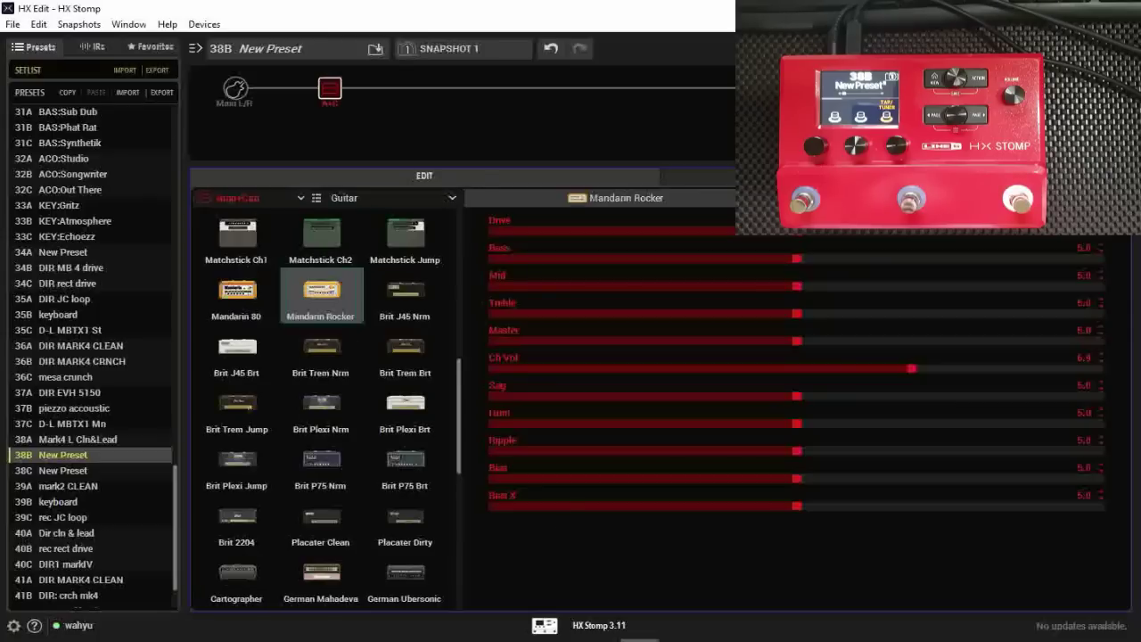
- Switch to the browser and read the New Effects in 3.10 section of the release notes
mouse_move(638, 639)
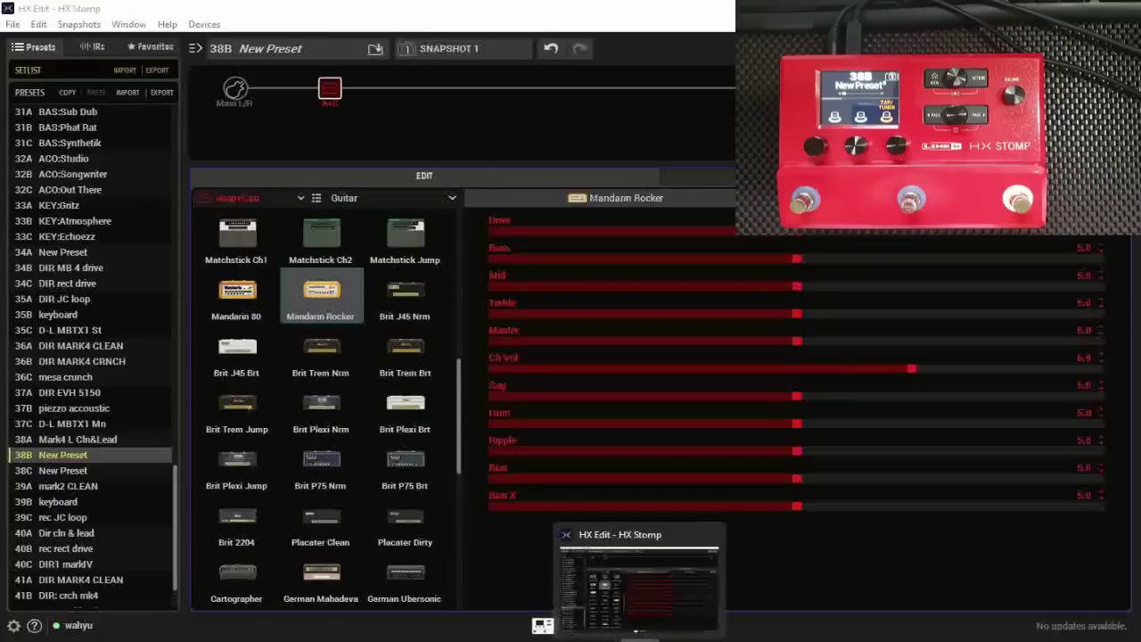
left_click(638, 639)
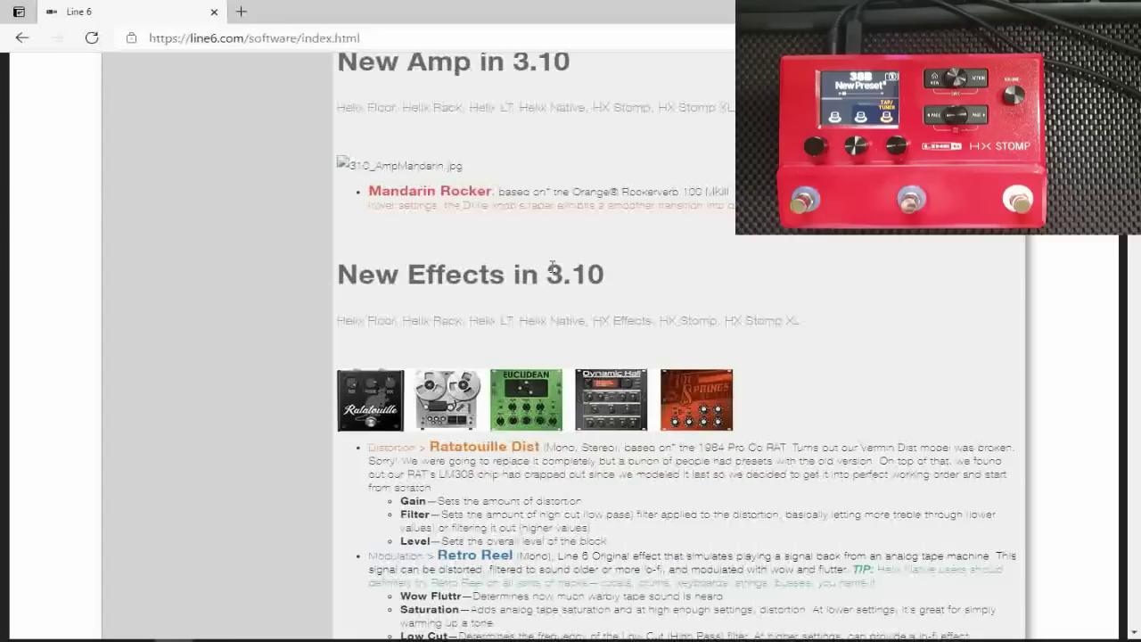
scroll(448, 237, "down", 2)
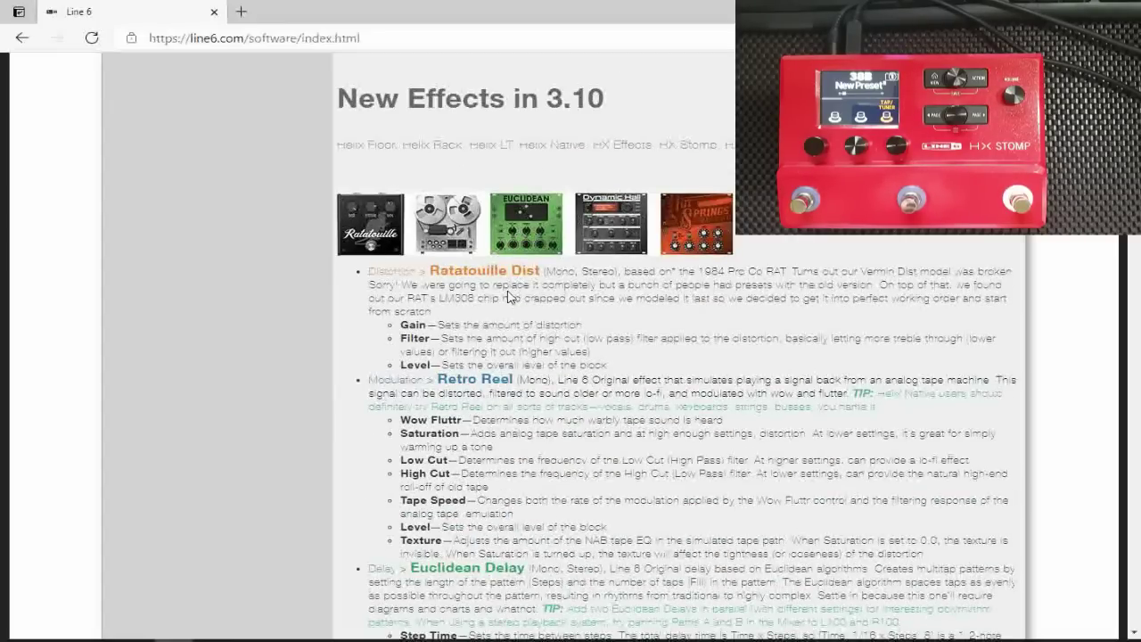
- Switch back to HX Edit and change the first block of preset 38B to the mono Ratatouille Dist distortion
mouse_move(639, 640)
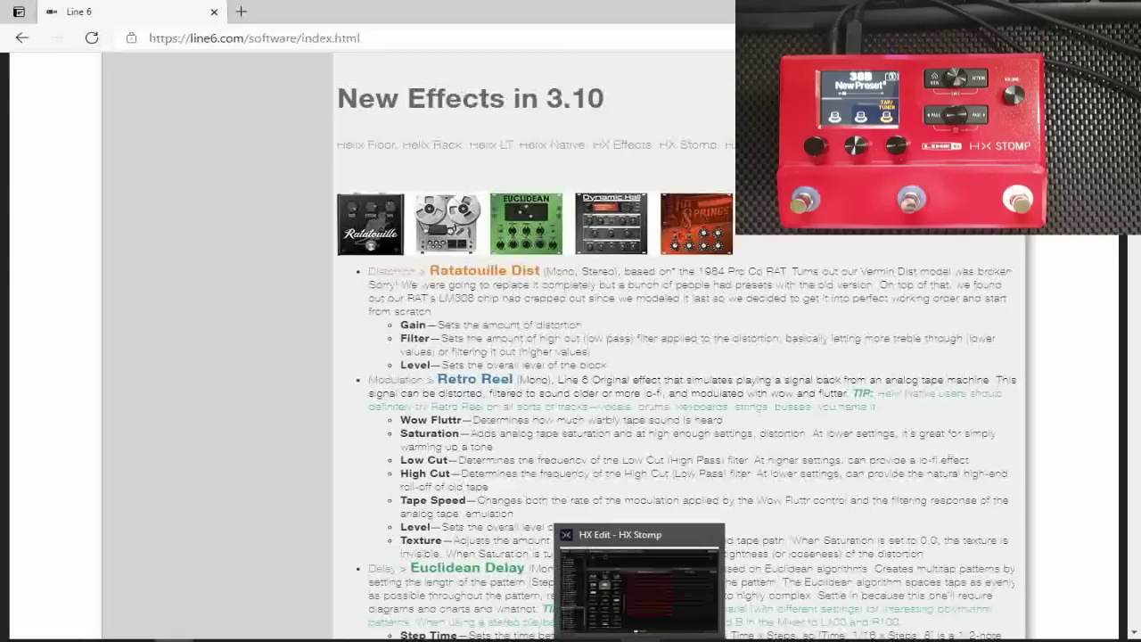
left_click(639, 640)
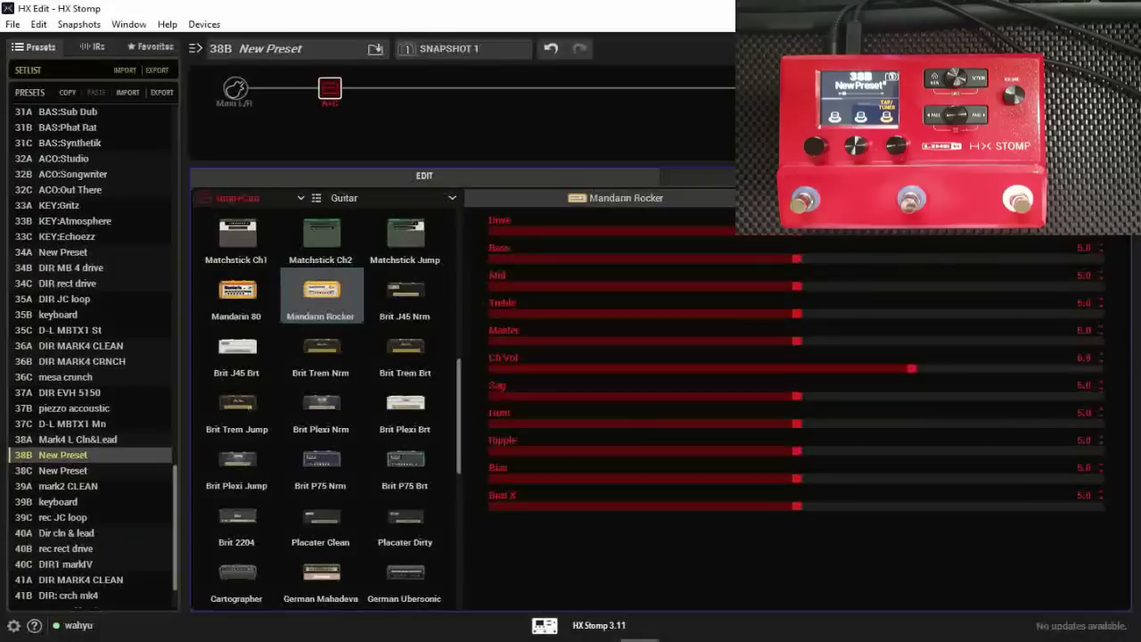
left_click(294, 196)
left_click(255, 256)
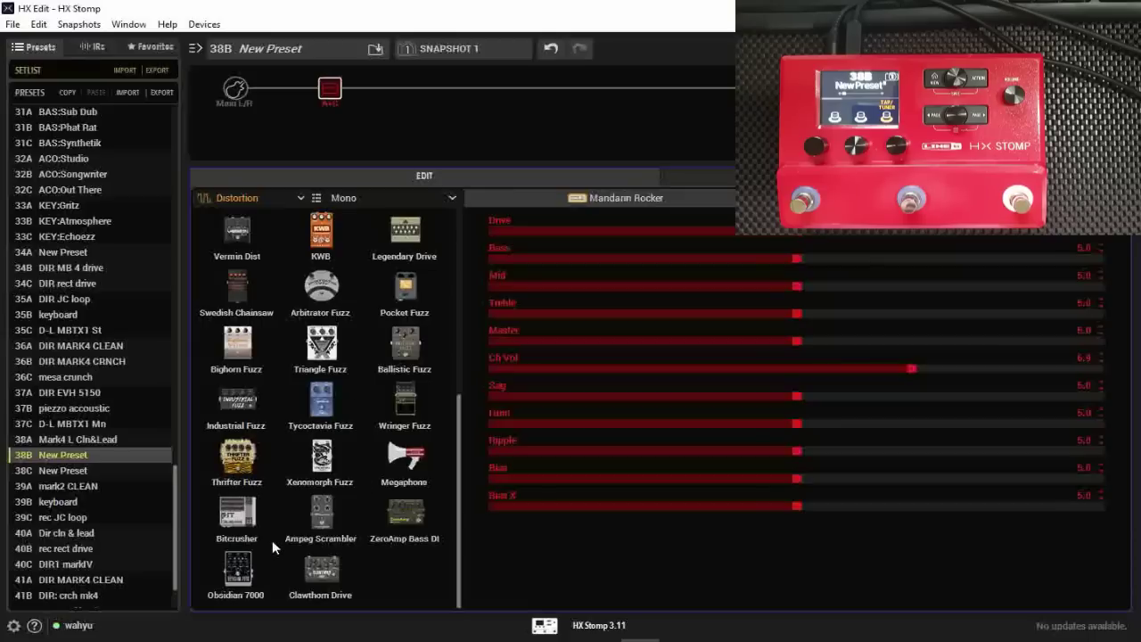
scroll(272, 526, "up", 6)
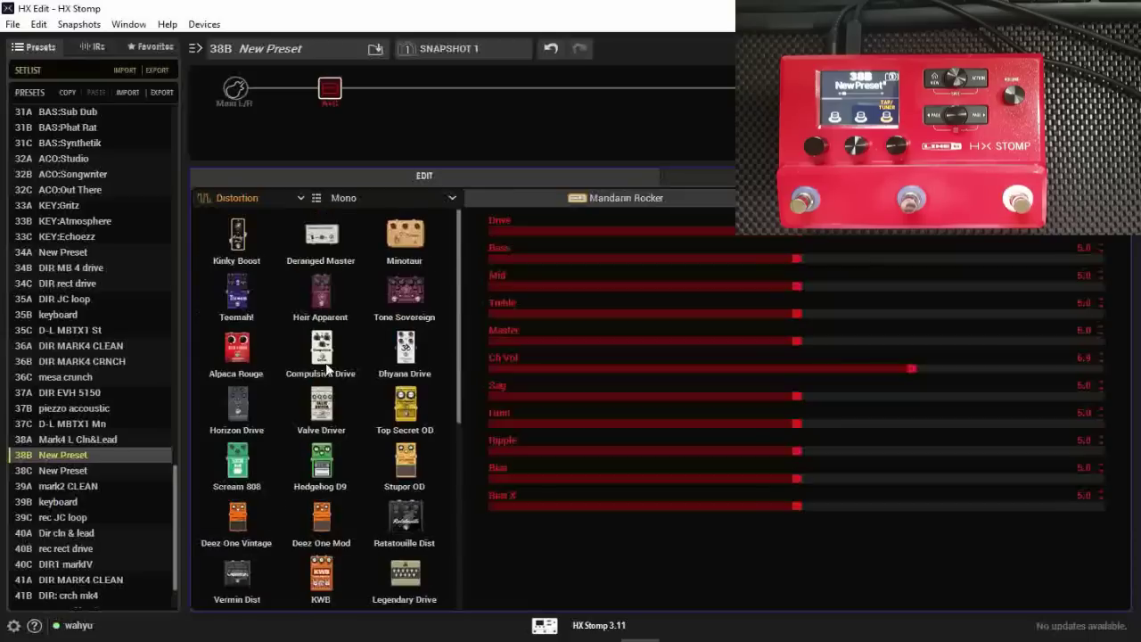
scroll(327, 368, "down", 1)
scroll(349, 434, "down", 1)
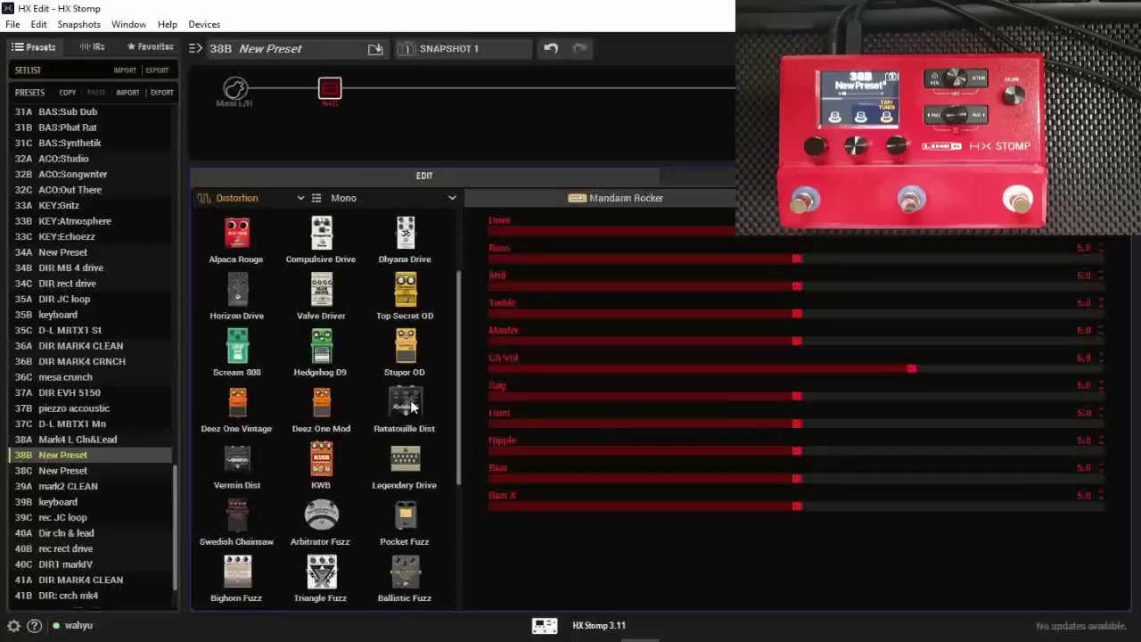
left_click(413, 408)
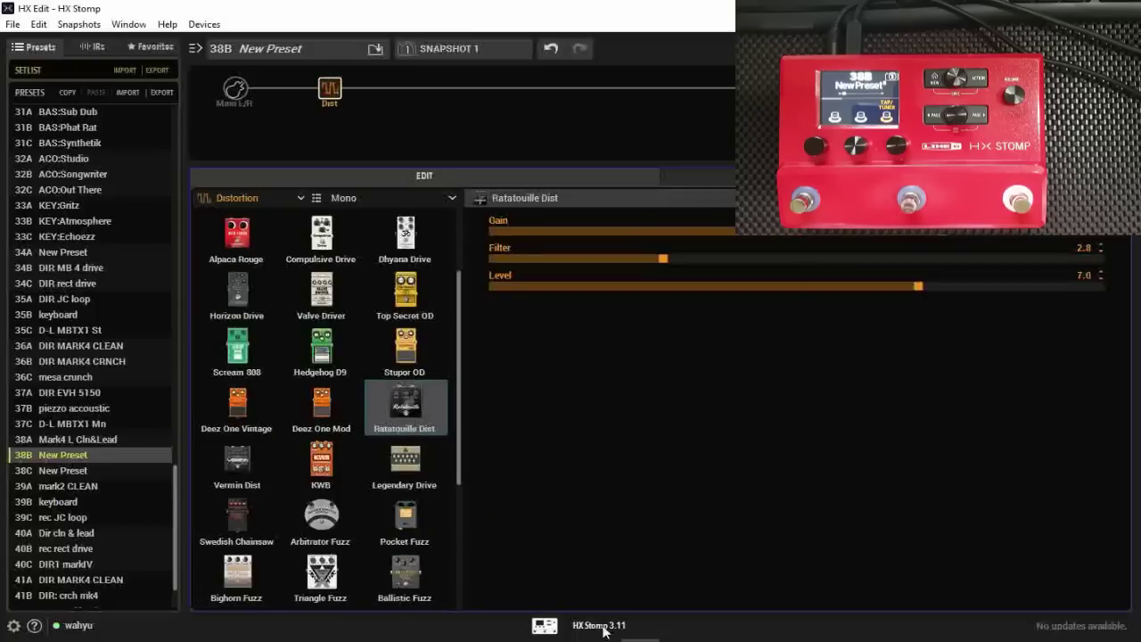
- Check the Retro Reel entry in the browser's release notes and change the first block in HX Edit to the mono Retro Reel modulation
left_click(639, 638)
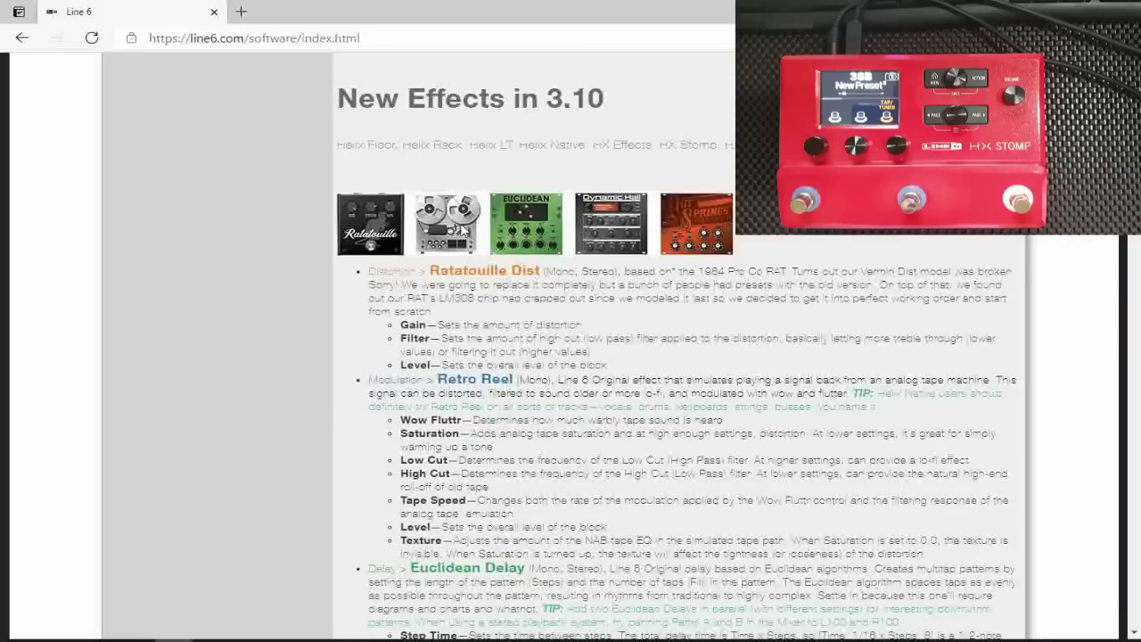
scroll(479, 397, "down", 2)
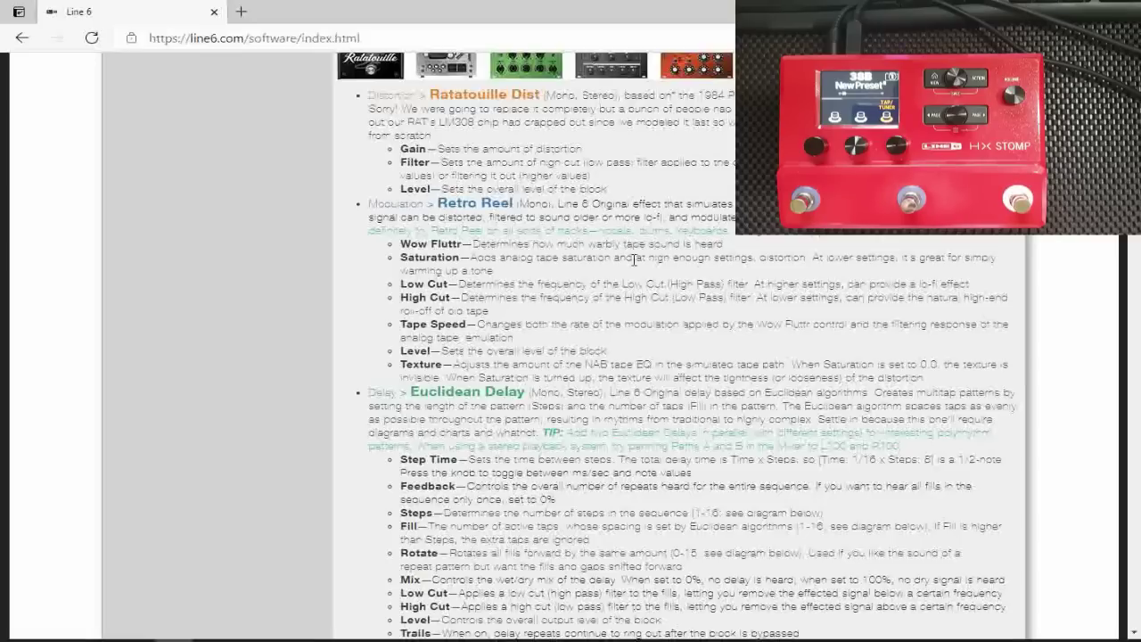
key("alt+Tab")
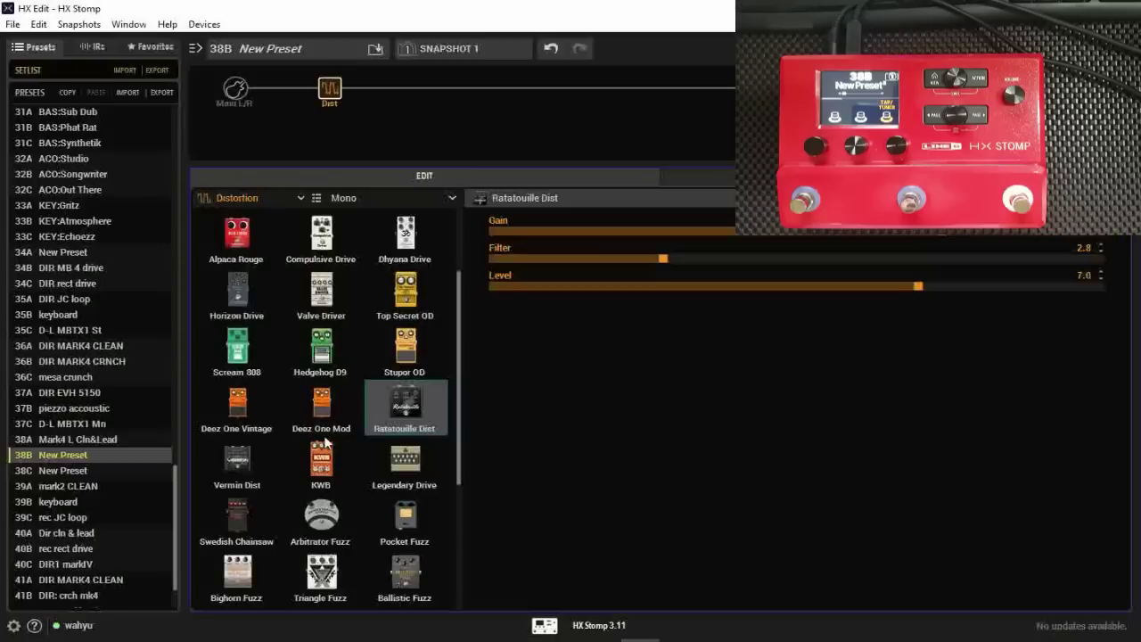
left_click(298, 199)
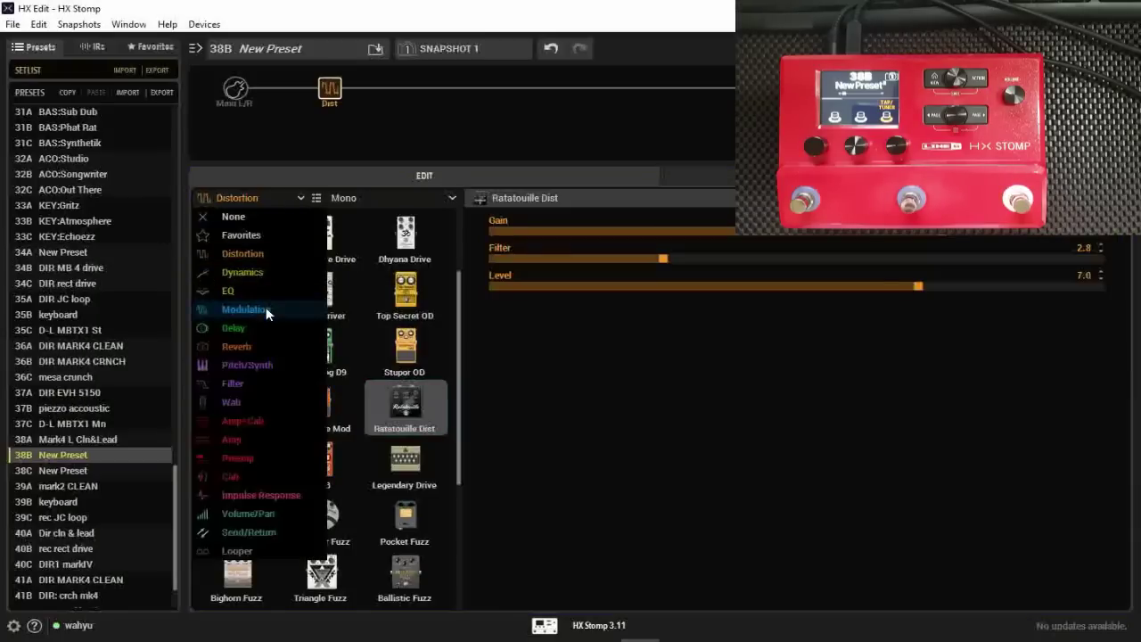
left_click(266, 306)
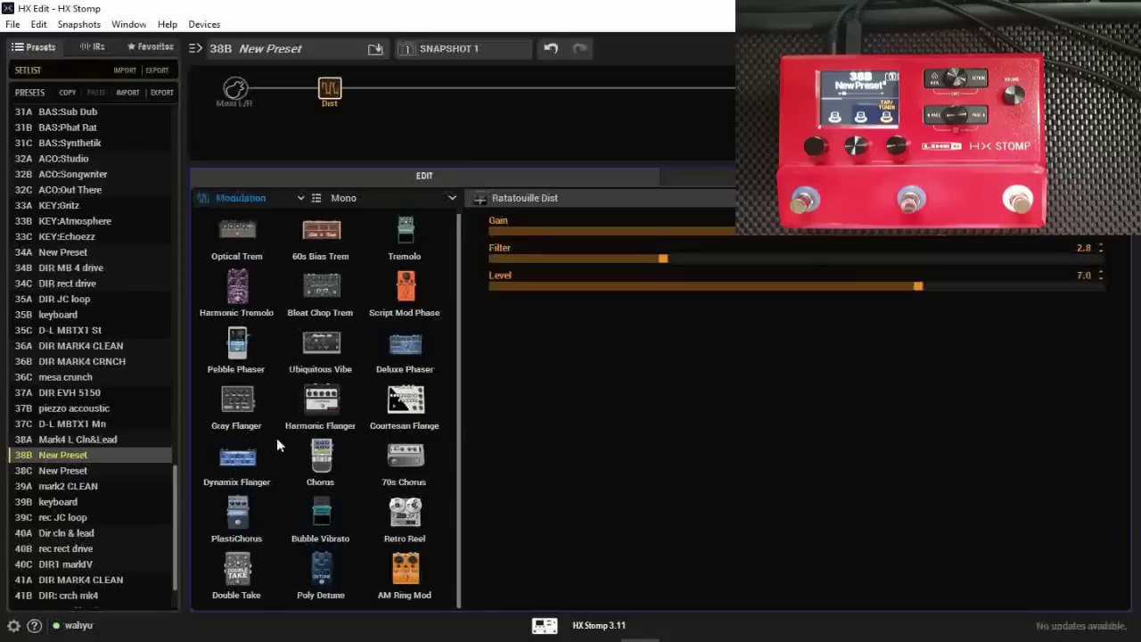
left_click(328, 353)
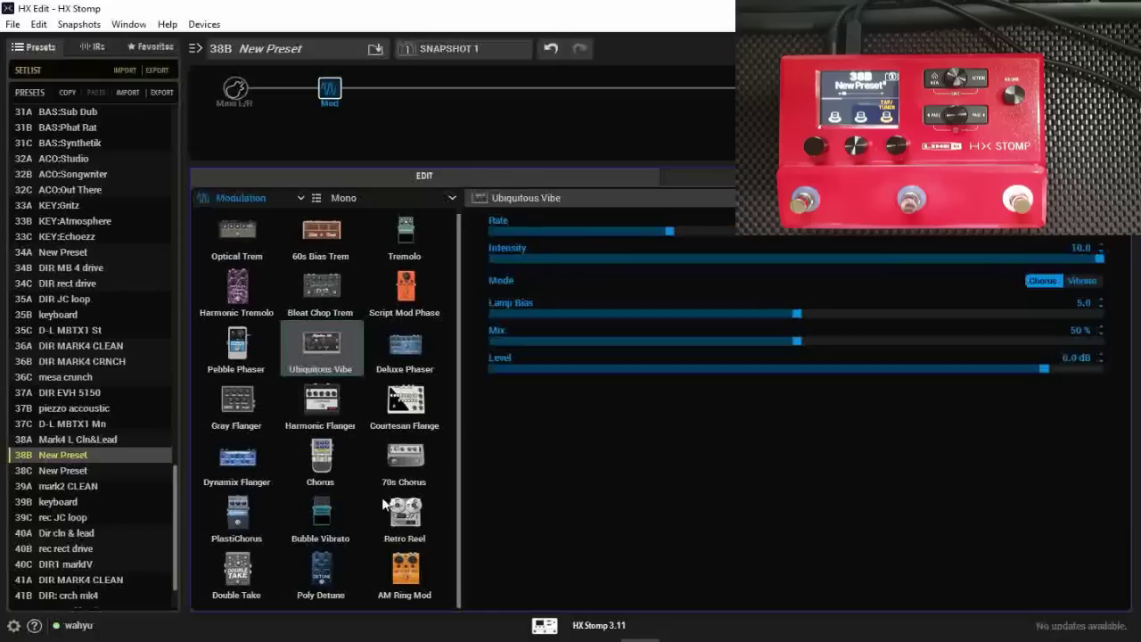
left_click(405, 519)
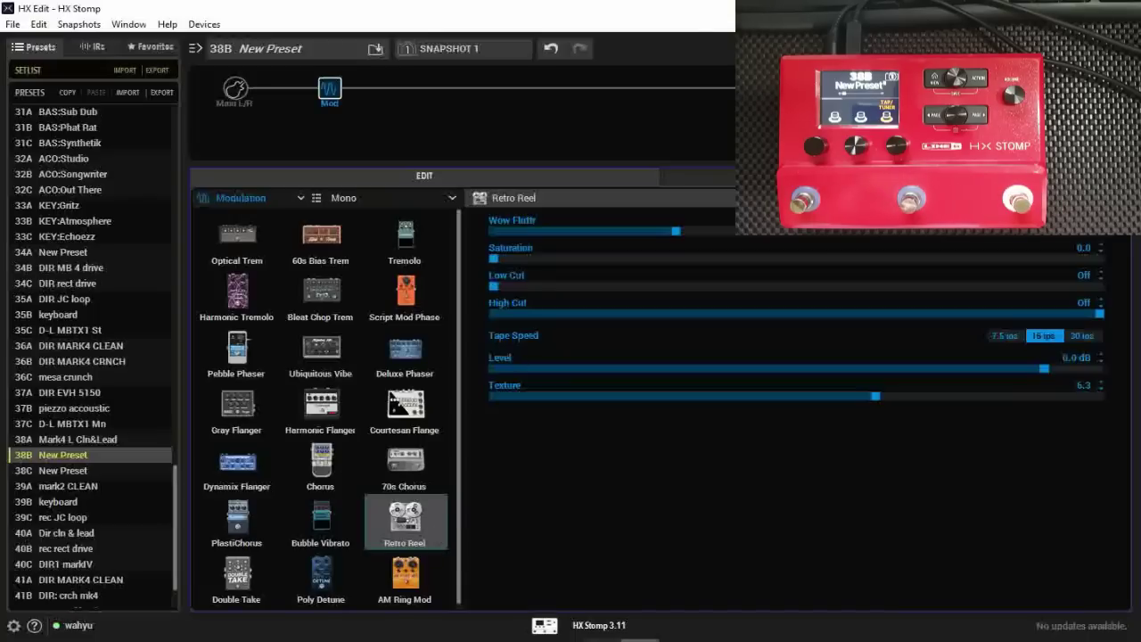
- Check the Euclidean Delay entry in the browser's release notes and change the block in HX Edit to the mono Euclidean Delay
key("alt+Tab")
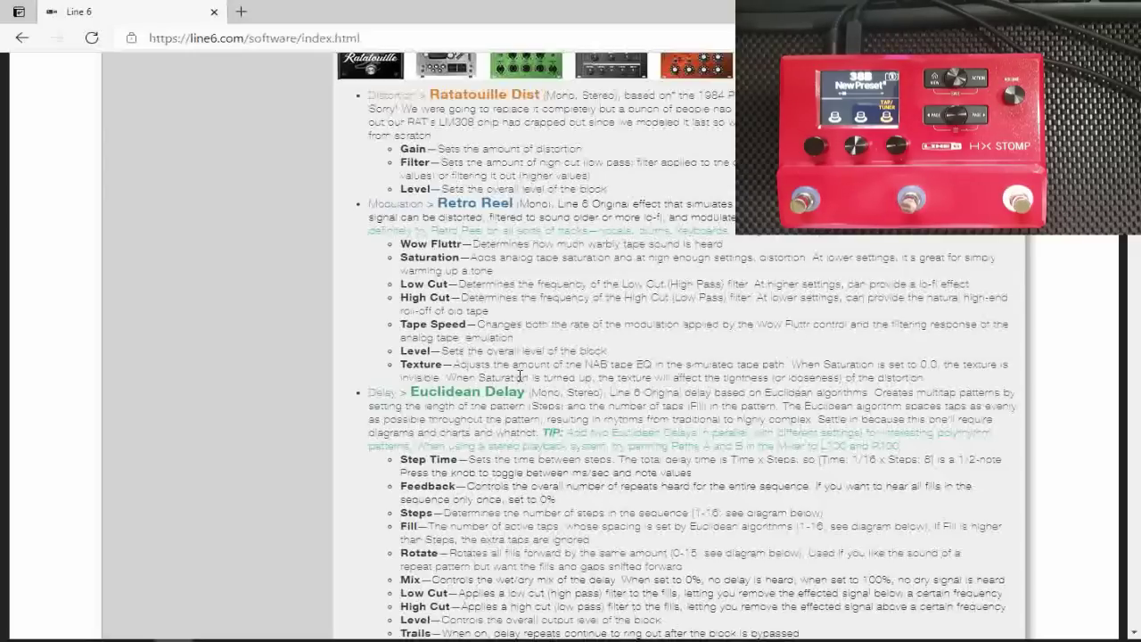
scroll(496, 326, "down", 2)
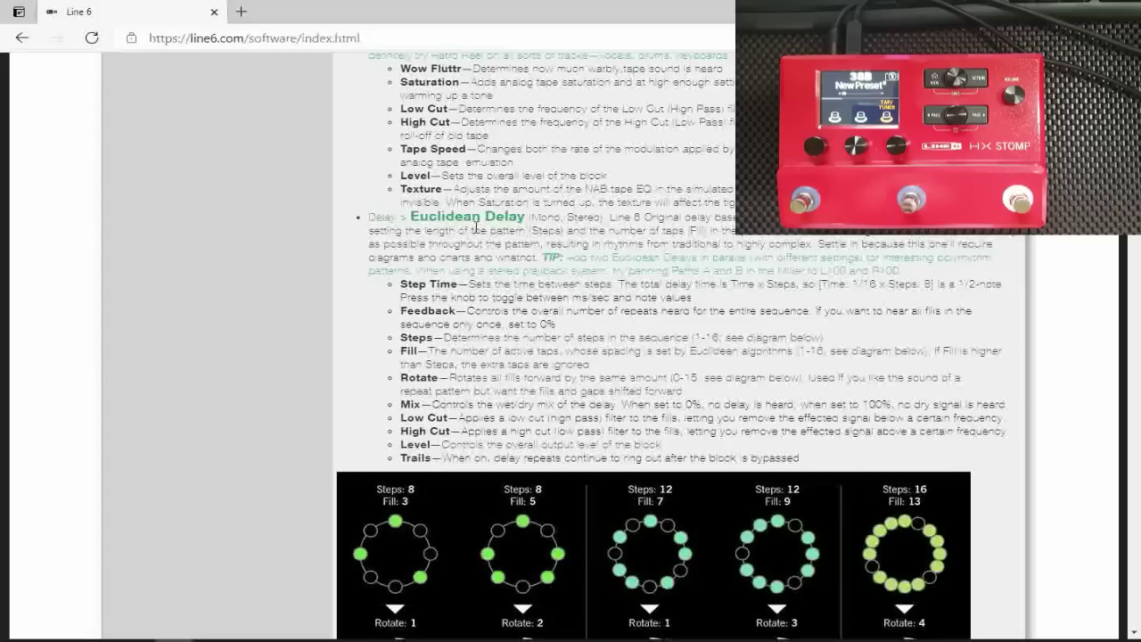
left_click(607, 638)
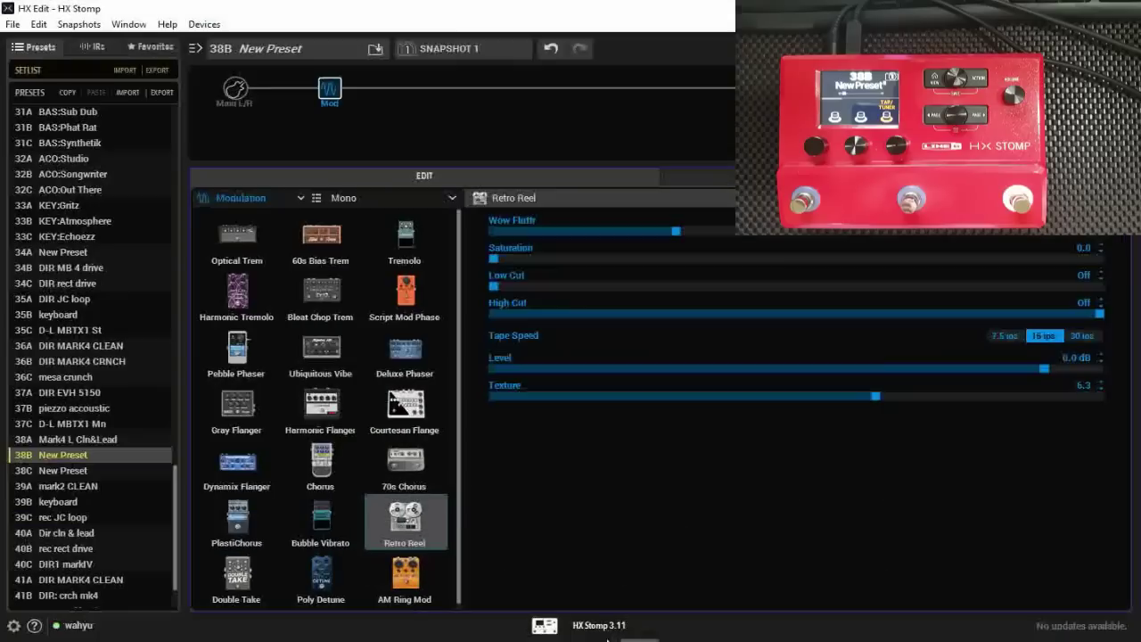
left_click(303, 201)
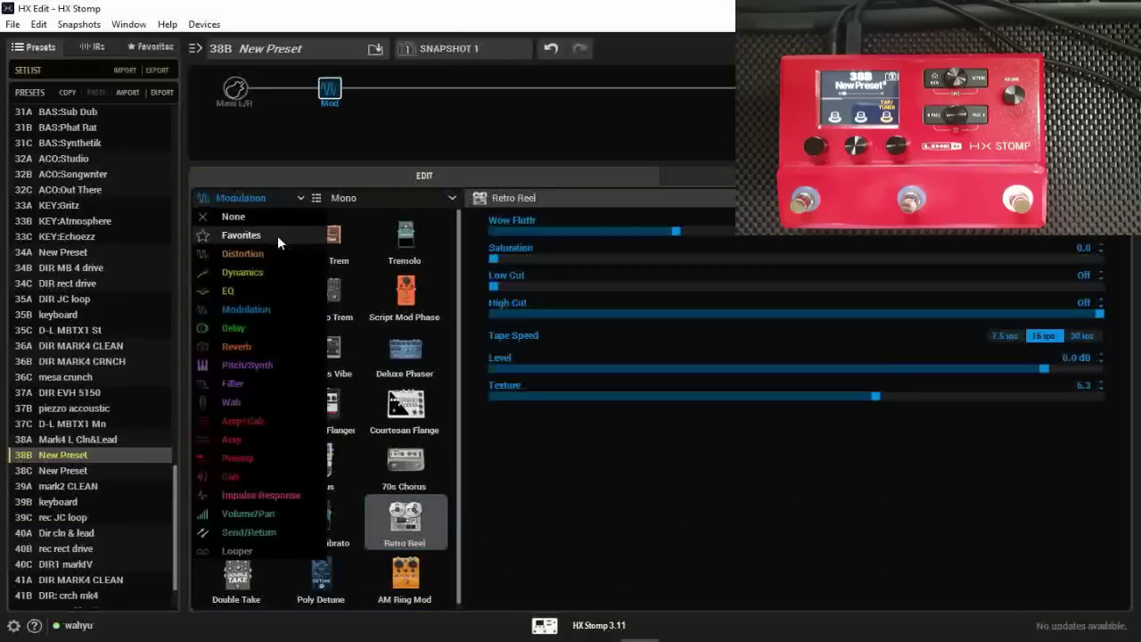
left_click(263, 324)
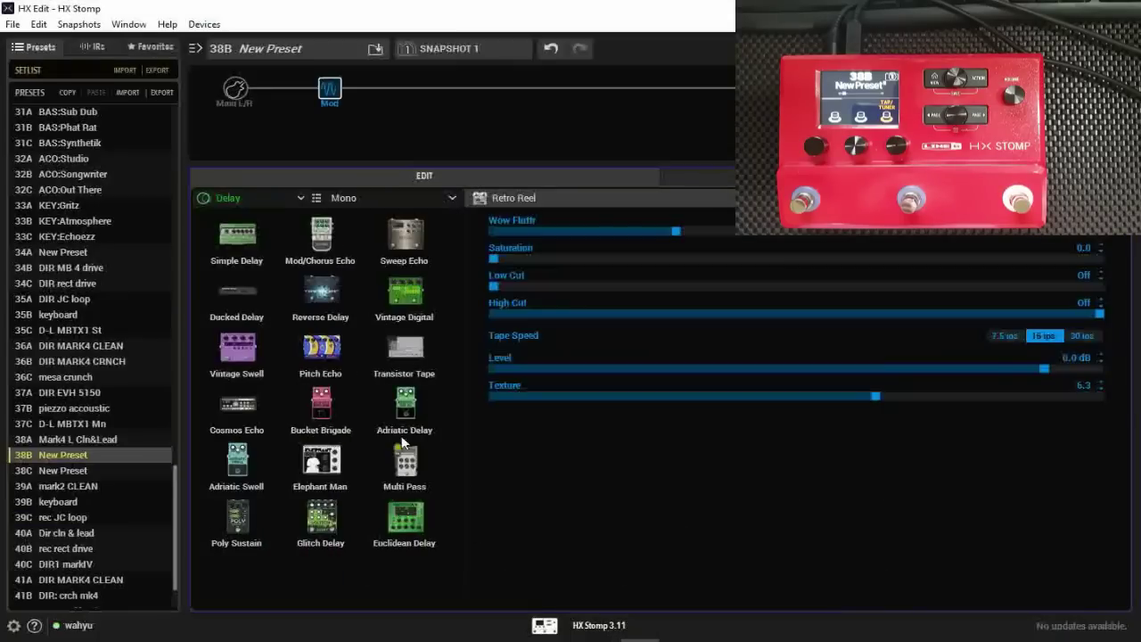
left_click(405, 530)
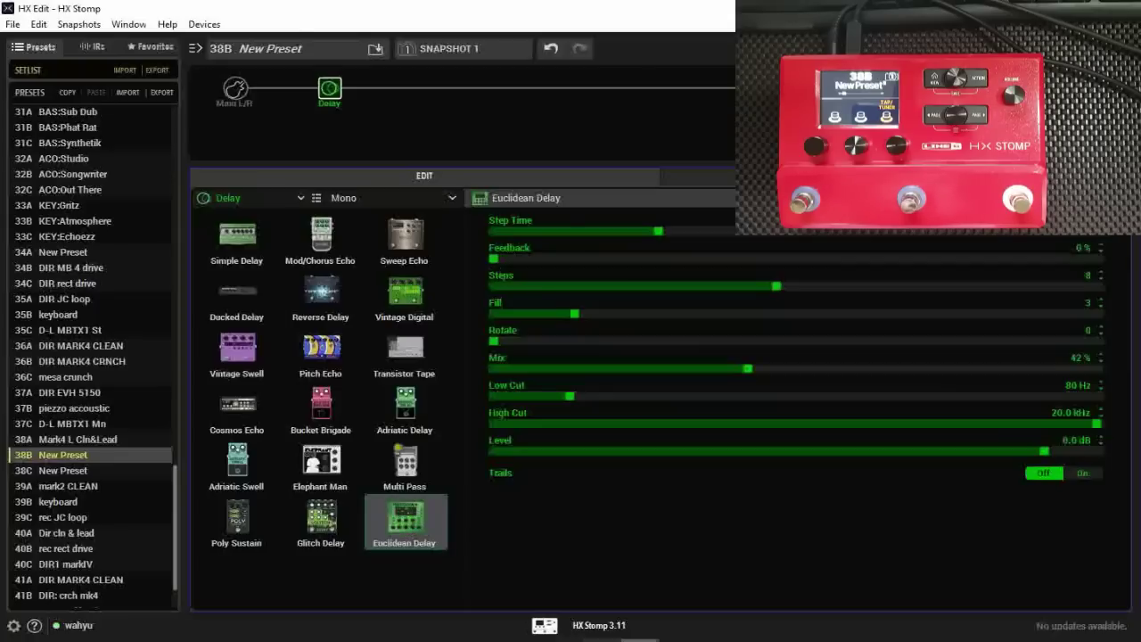
- Switch to the browser and look over the Euclidean Delay diagrams and the Dynamic Hall and Hot Springs reverb entries
key("alt+Tab")
scroll(476, 267, "down", 3)
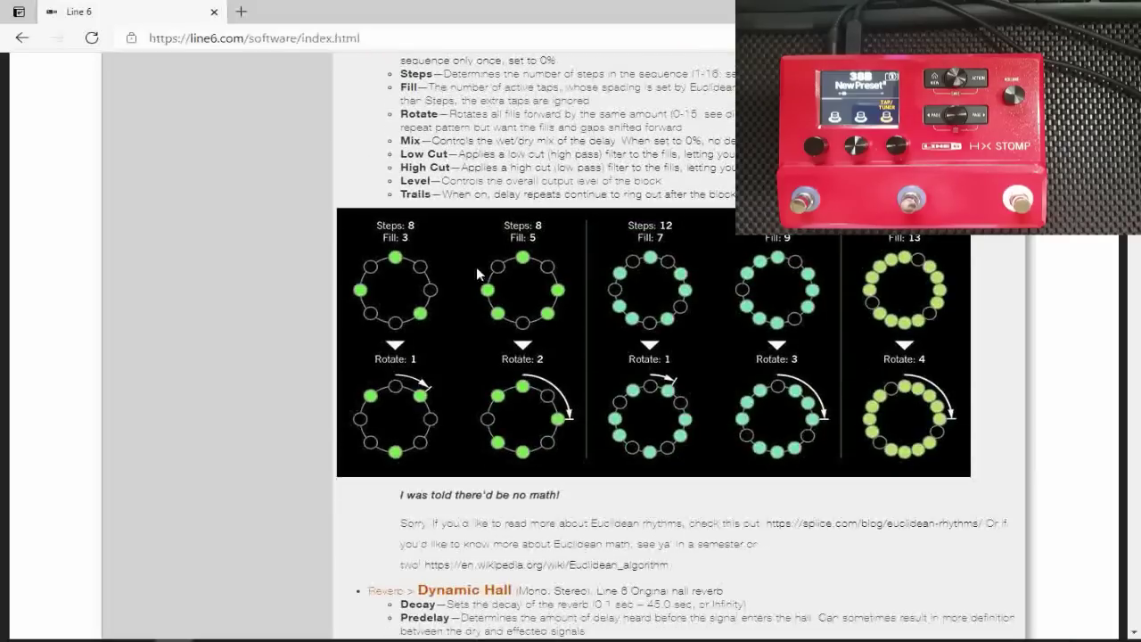
scroll(482, 282, "down", 5)
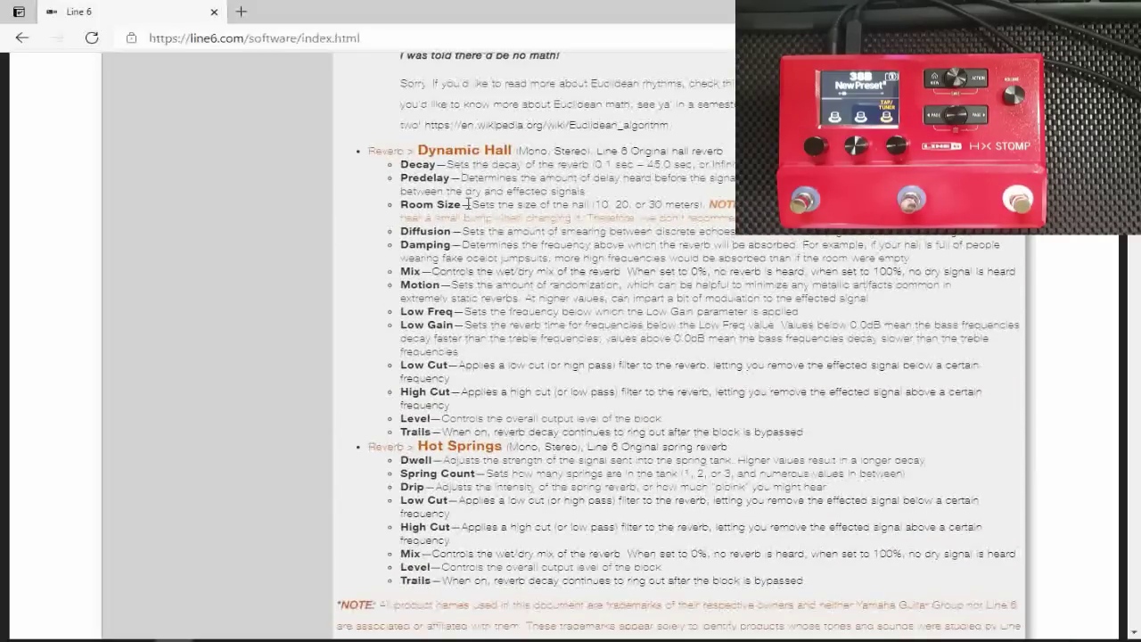
scroll(480, 437, "down", 1)
scroll(480, 437, "up", 1)
- Switch back to HX Edit, try the mono Dynamic Hall reverb in the block, and change it to Hot Springs
key("alt+Tab")
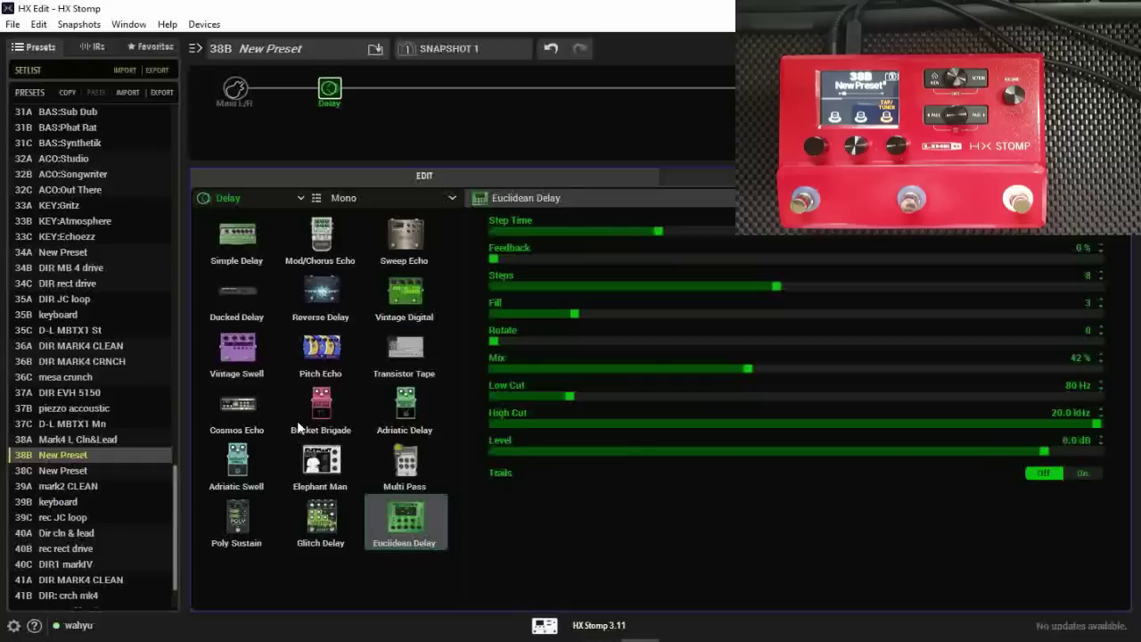
left_click(302, 198)
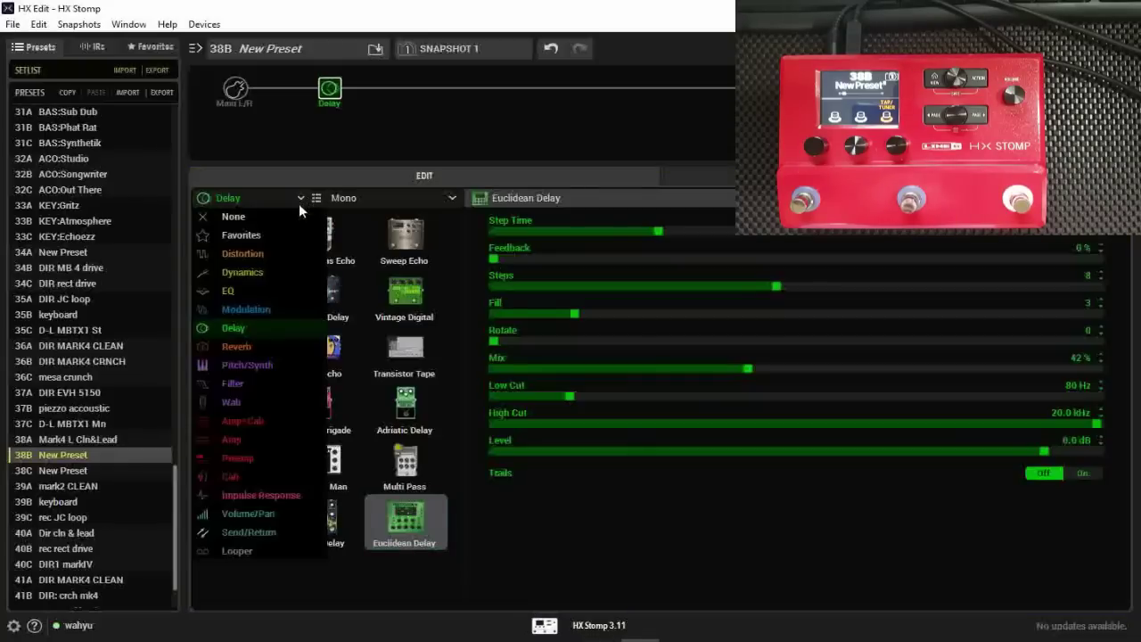
left_click(252, 348)
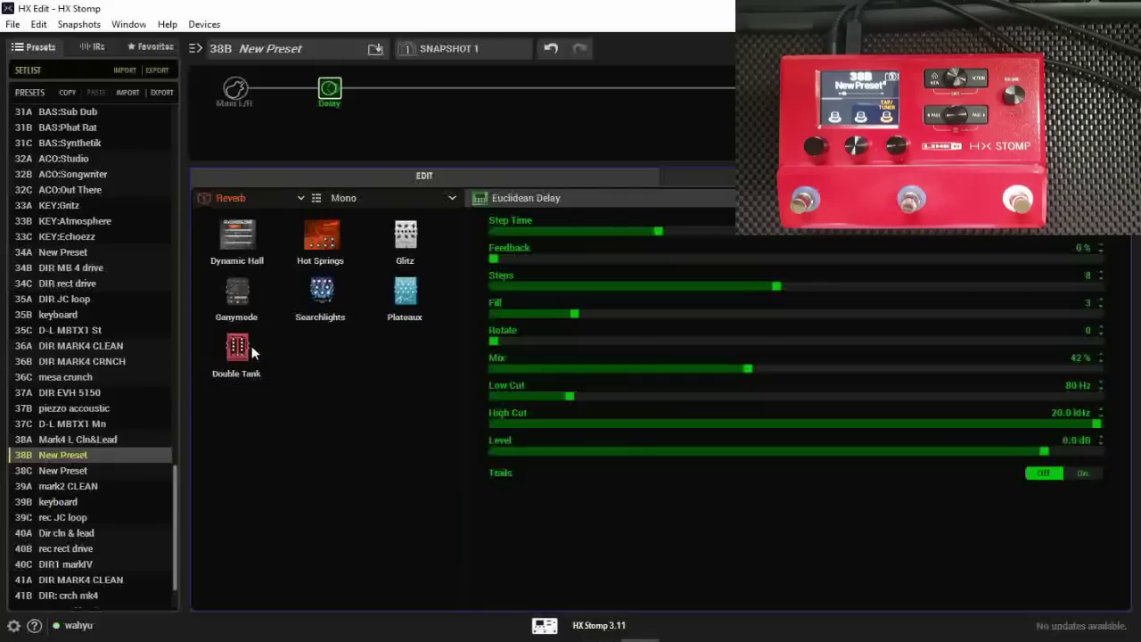
left_click(243, 238)
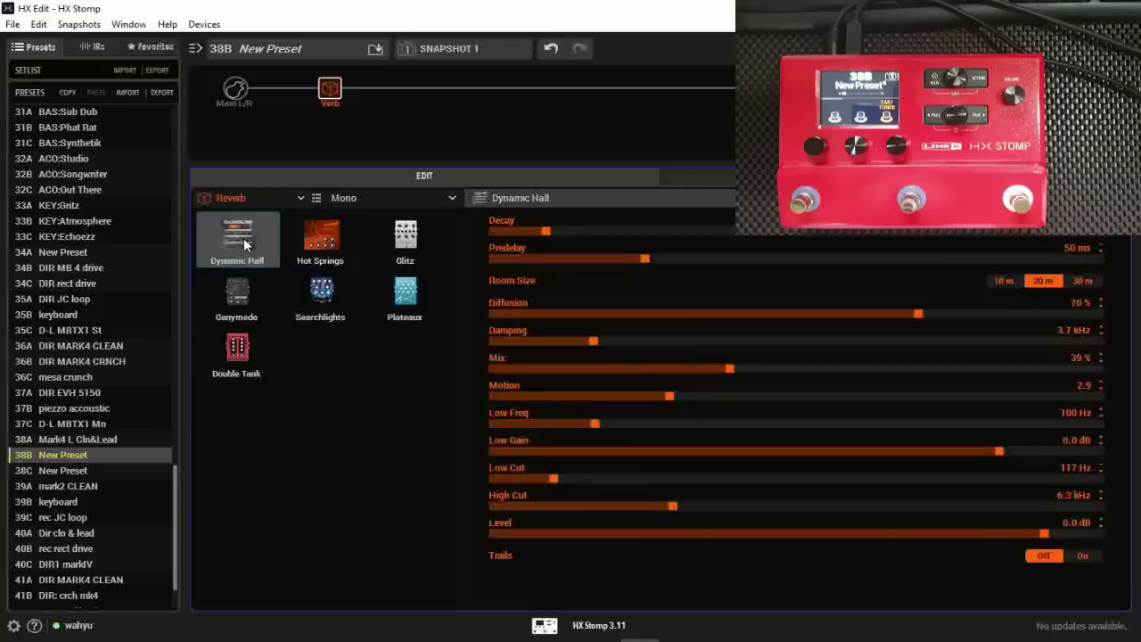
left_click(326, 239)
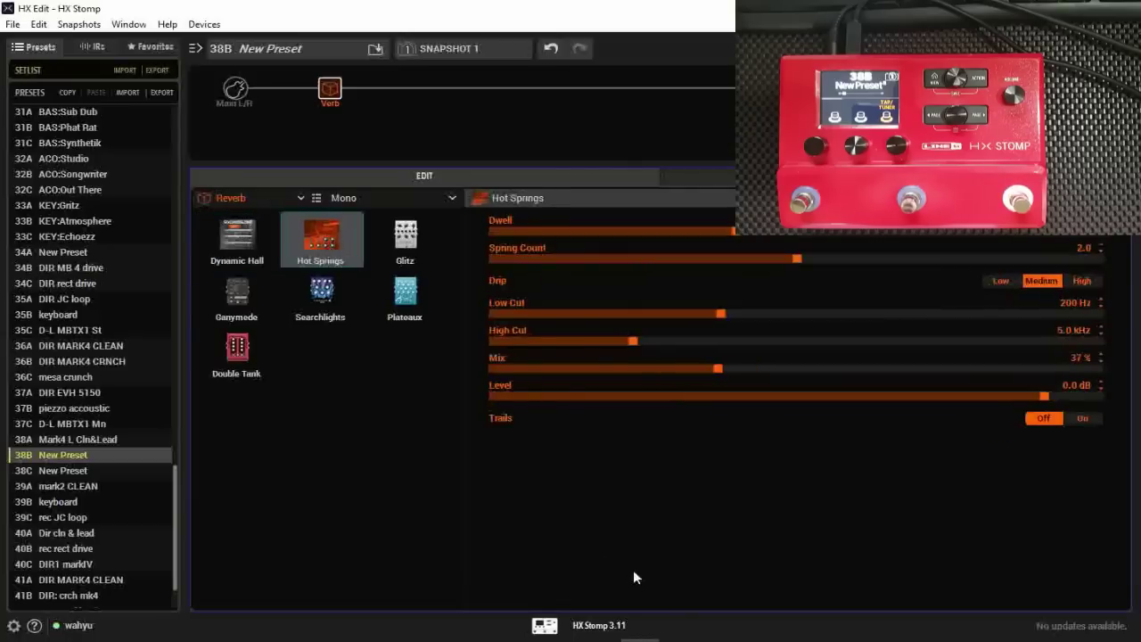
- Switch to the browser and review the new amp and new effects sections of the 3.10 release notes again
key("alt+Tab")
scroll(517, 403, "down", 2)
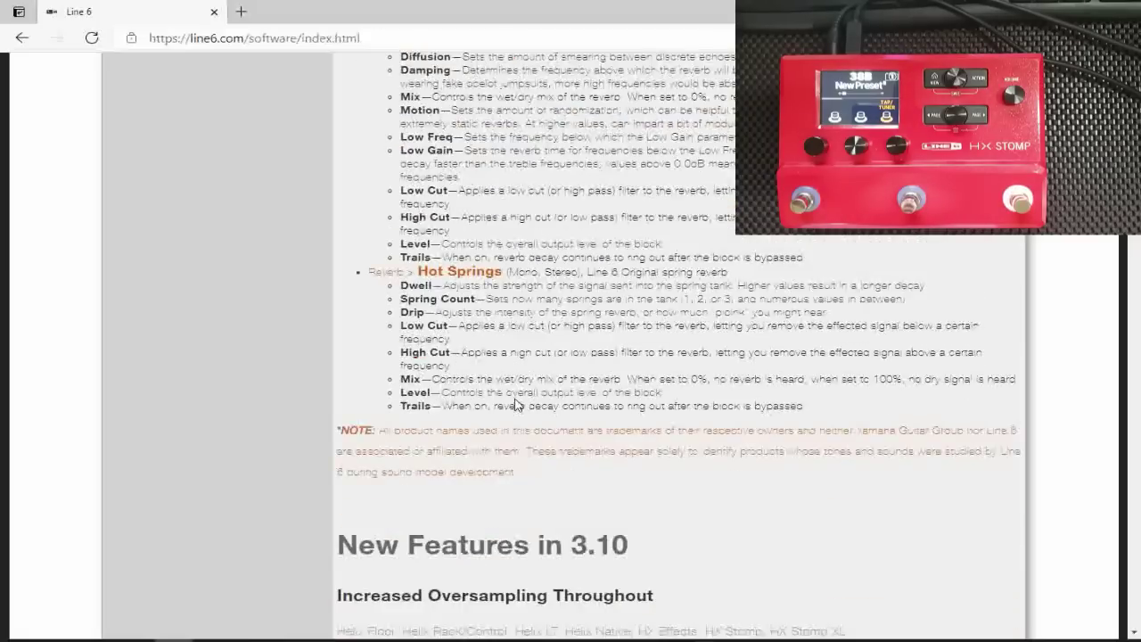
scroll(512, 401, "down", 2)
scroll(505, 383, "up", 3)
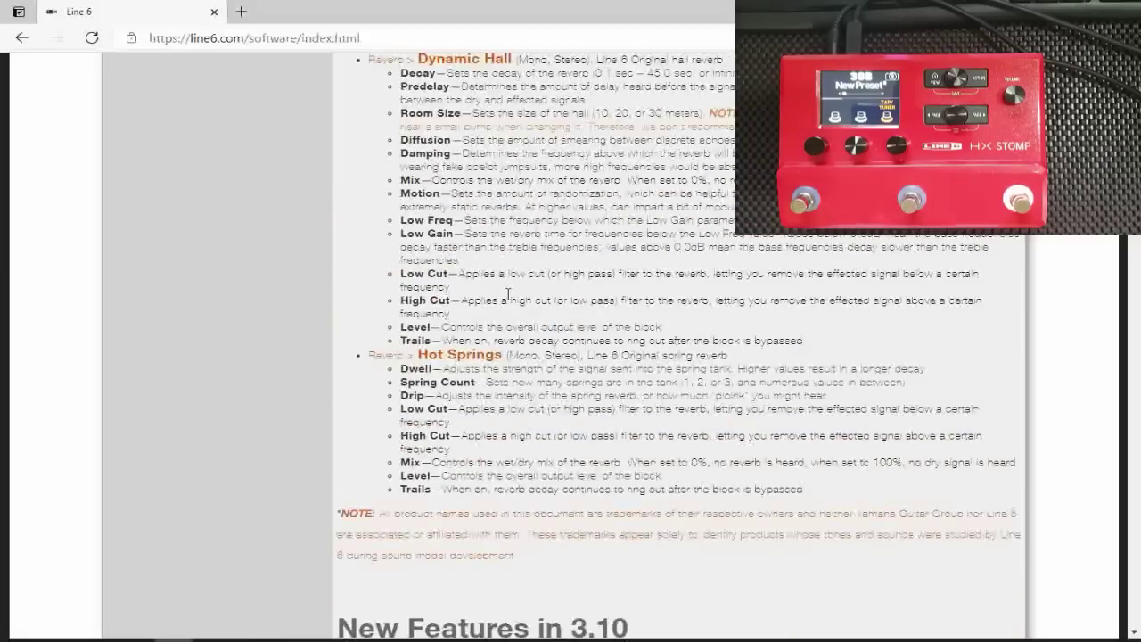
scroll(508, 295, "up", 10)
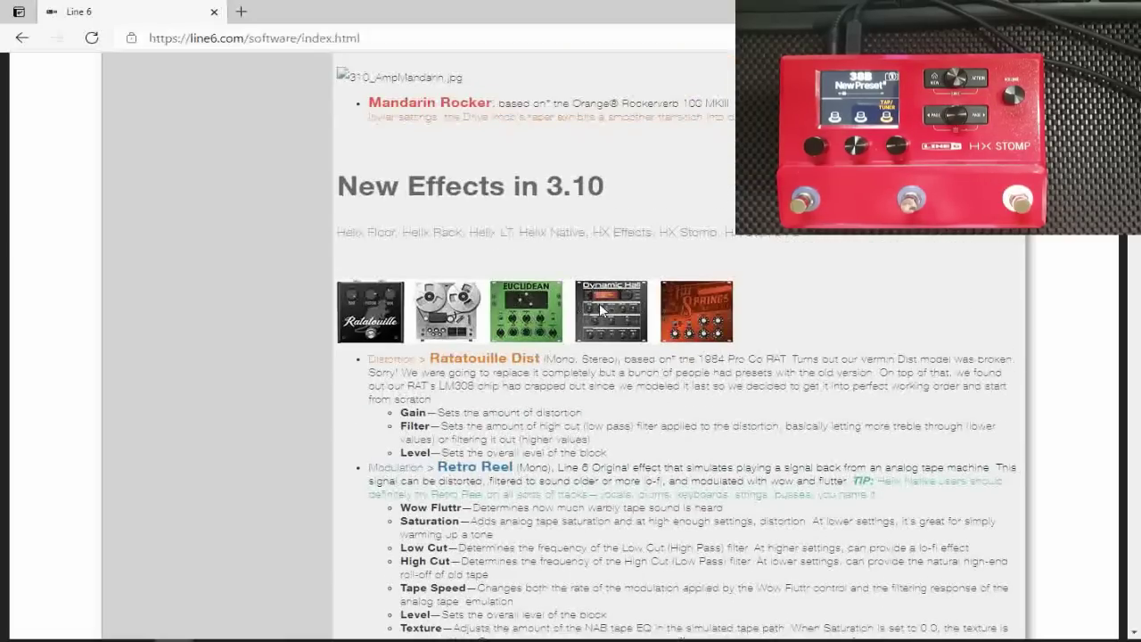
scroll(577, 313, "down", 4)
scroll(571, 315, "up", 6)
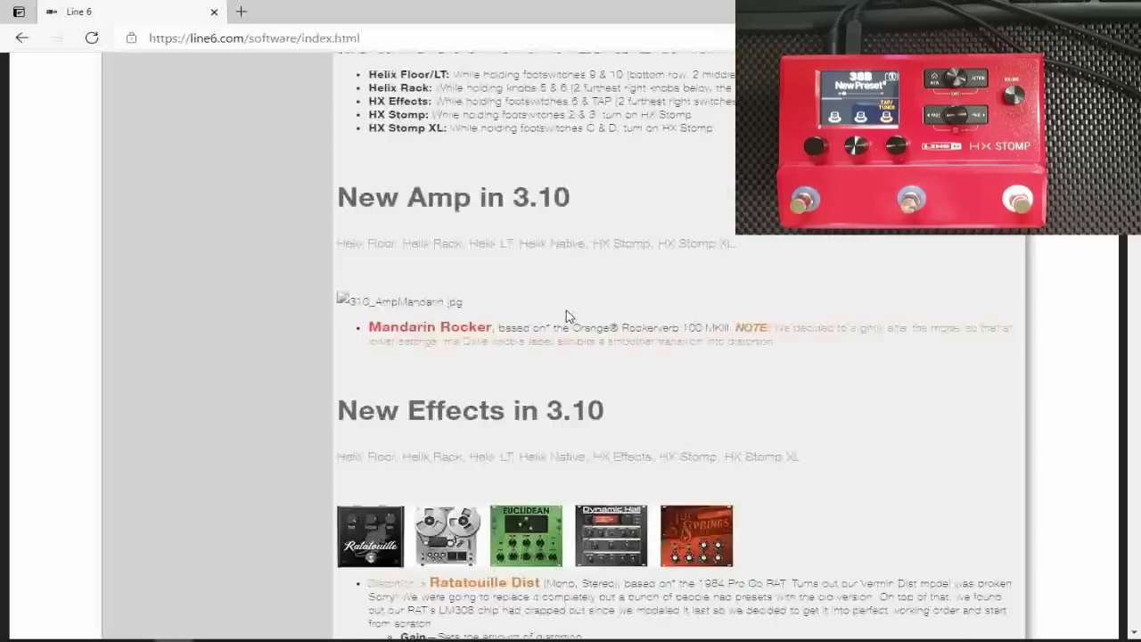
scroll(567, 316, "up", 3)
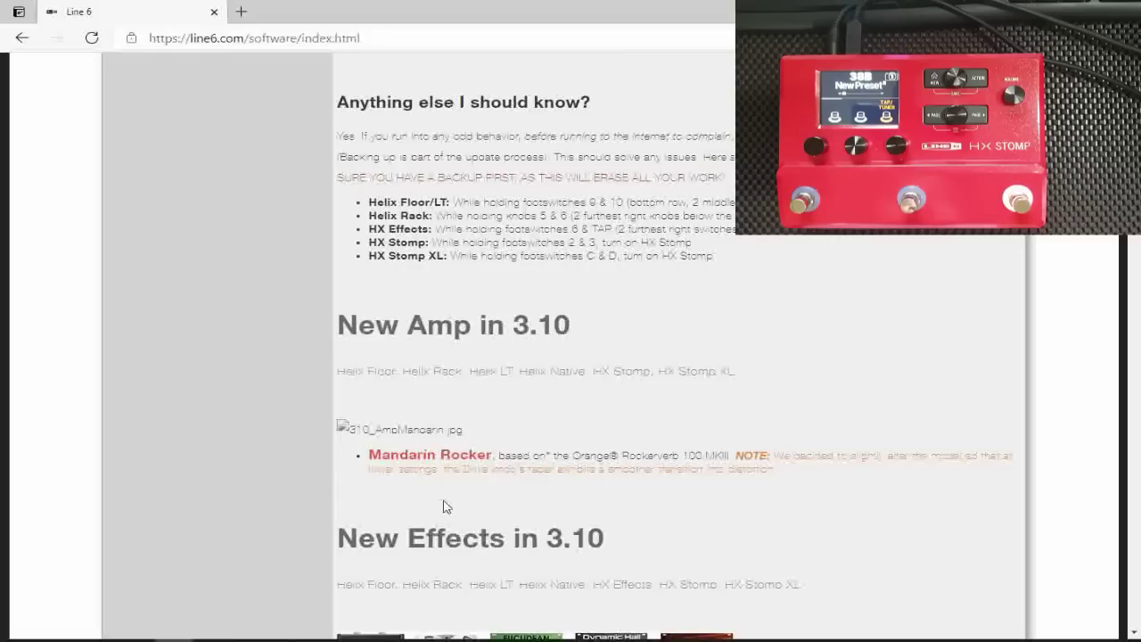
scroll(373, 460, "down", 1)
scroll(374, 460, "down", 3)
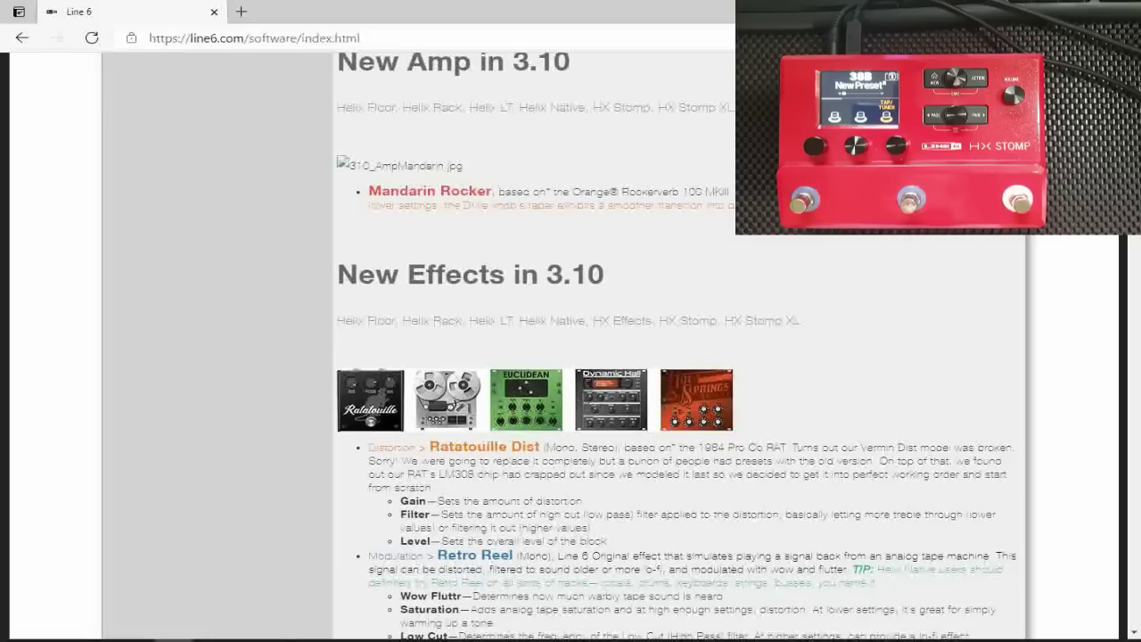
scroll(575, 202, "down", 5)
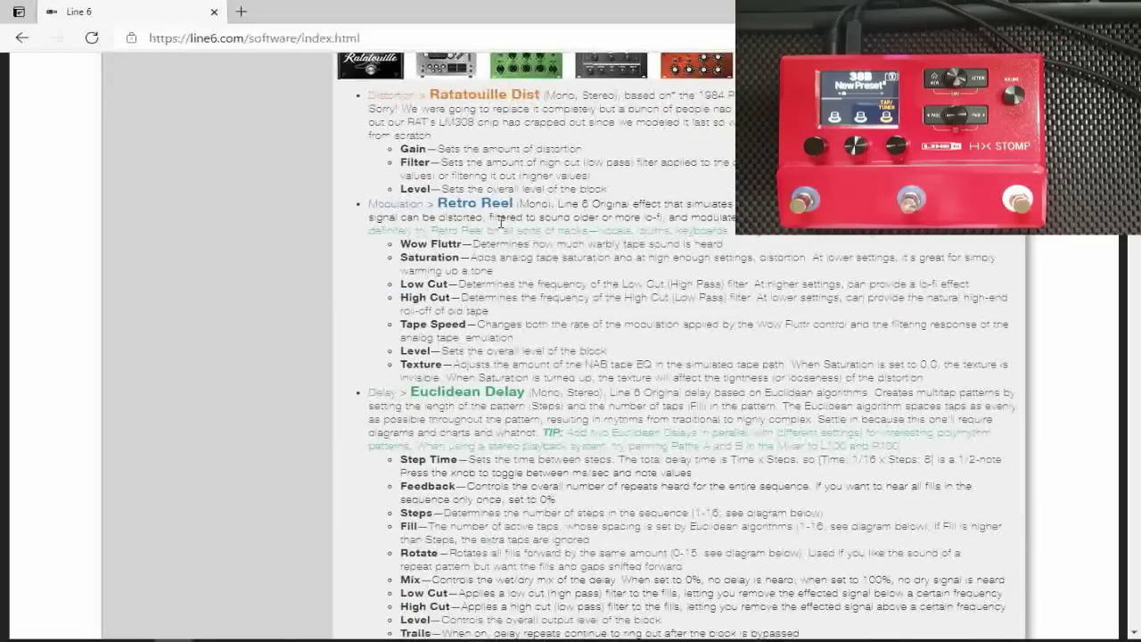
scroll(499, 222, "up", 2)
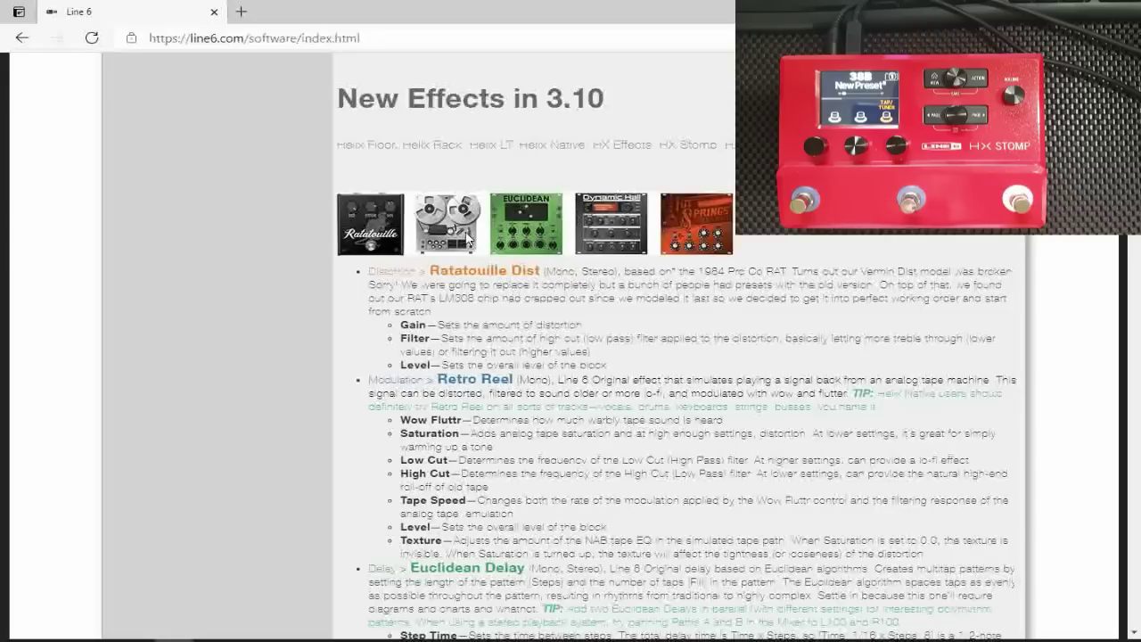
scroll(468, 239, "down", 2)
scroll(499, 249, "up", 2)
scroll(544, 268, "down", 2)
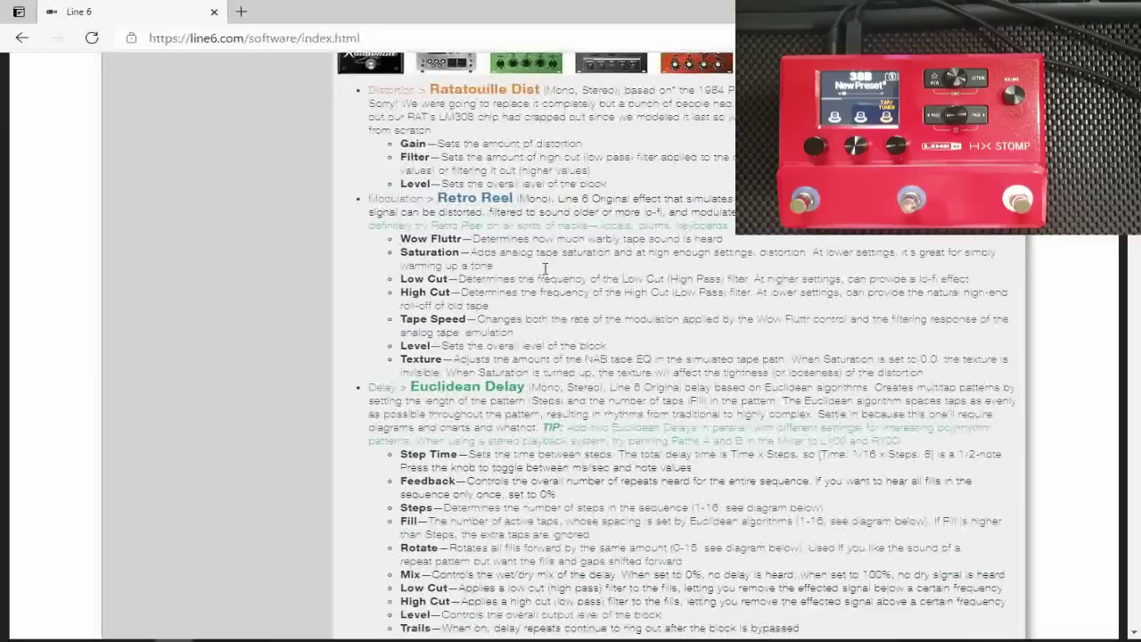
- Read the Increased Oversampling Throughout paragraph under New Features in 3.10, highlighting the phrases on higher fidelity and smoother response
scroll(545, 268, "down", 15)
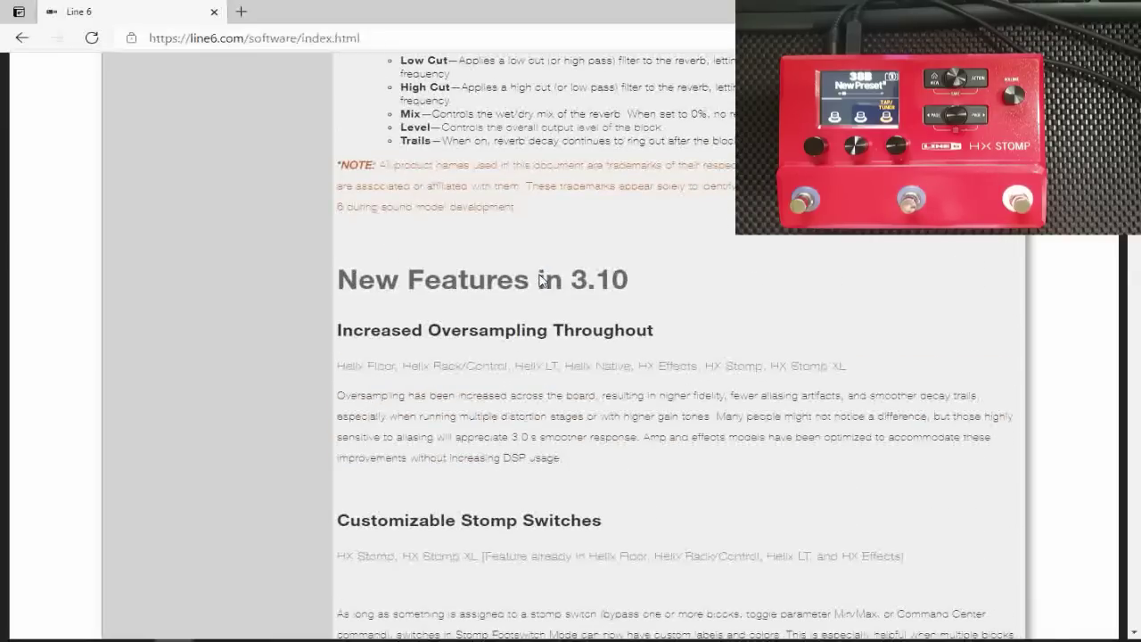
scroll(541, 280, "down", 2)
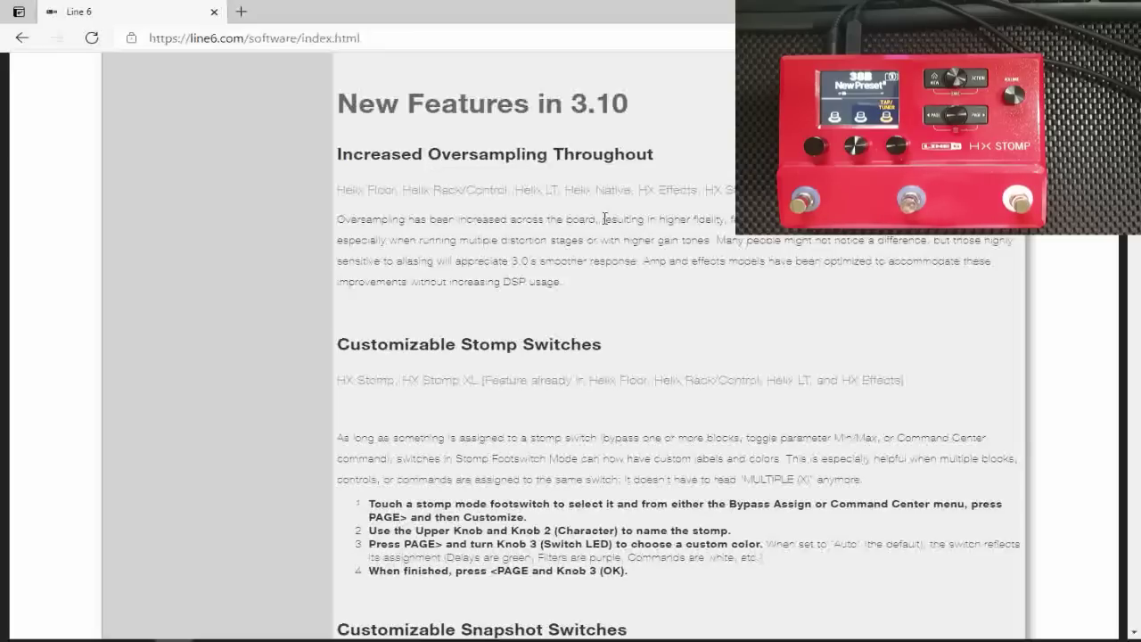
left_click_drag(602, 220, 730, 222)
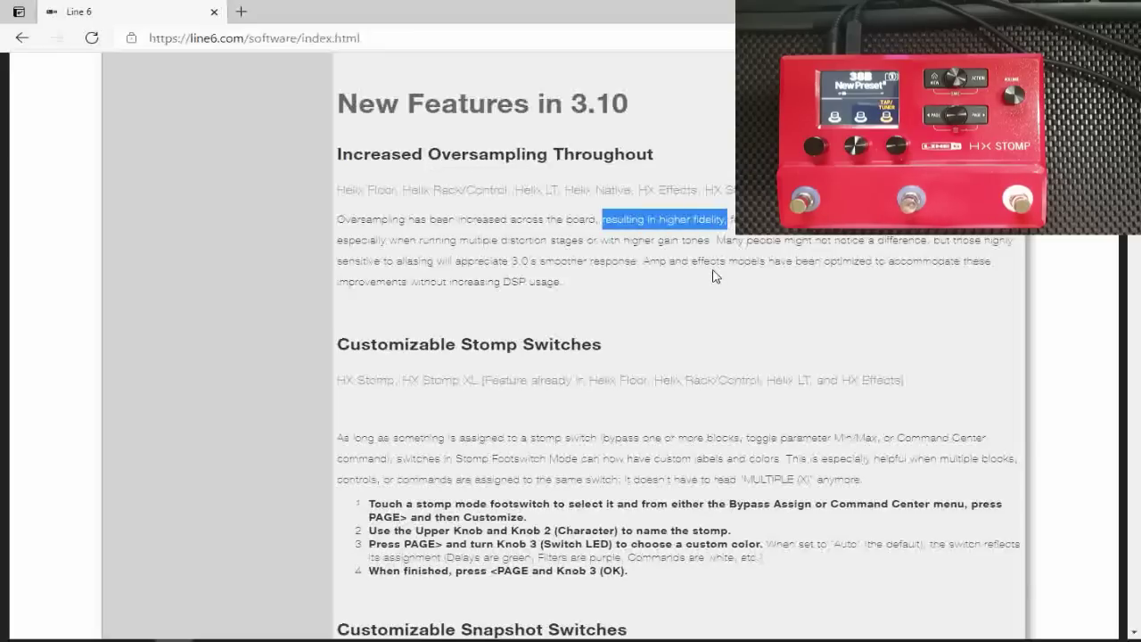
left_click(657, 308)
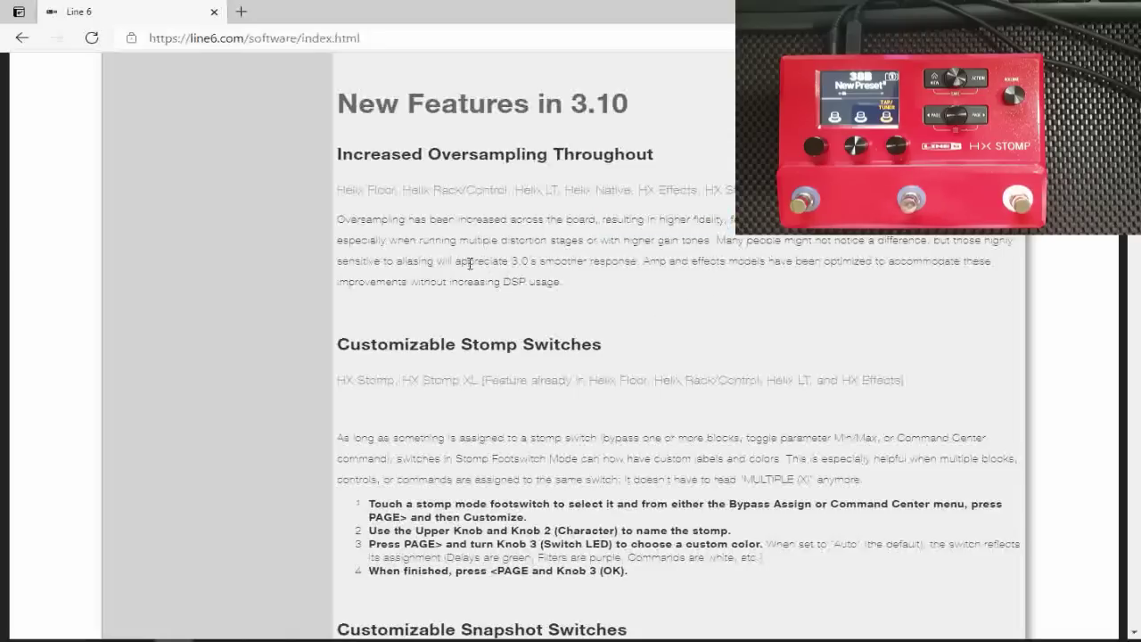
left_click_drag(458, 261, 645, 263)
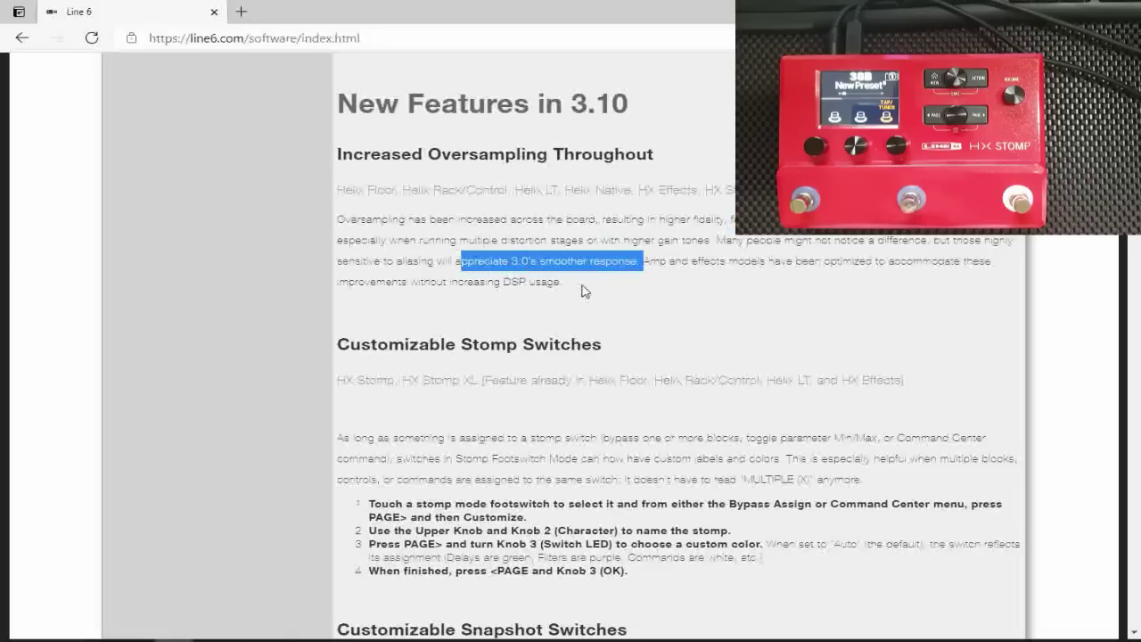
left_click(634, 300)
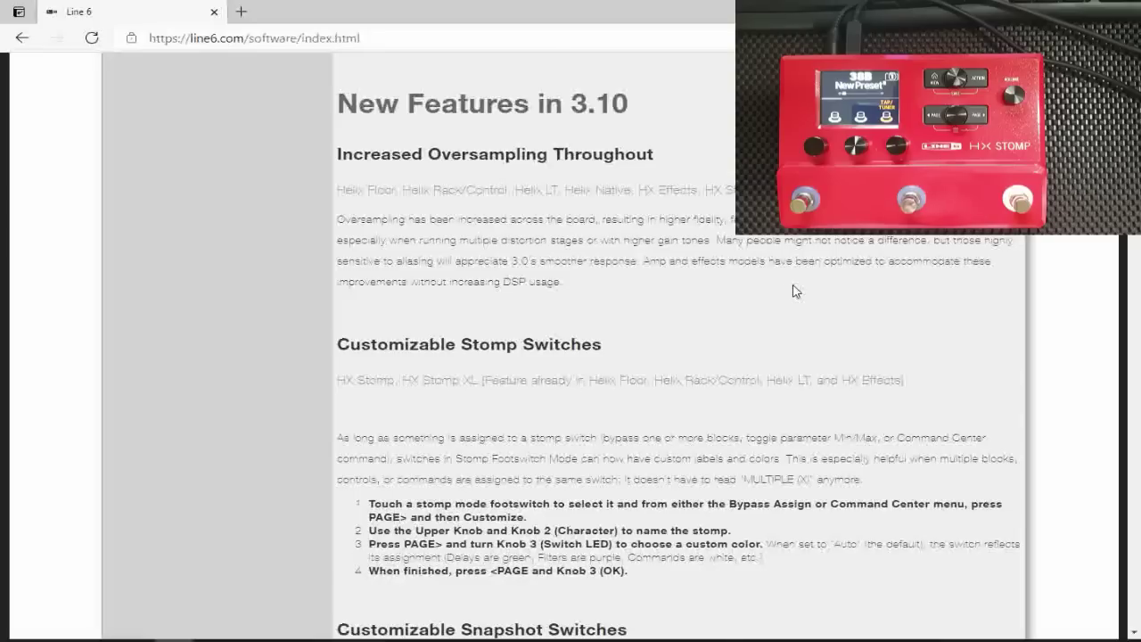
- Read the Customizable Stomp Switches section, highlighting its opening line and the note on automatic switch colors for delays, filters and commands
scroll(608, 281, "down", 2)
scroll(607, 282, "down", 1)
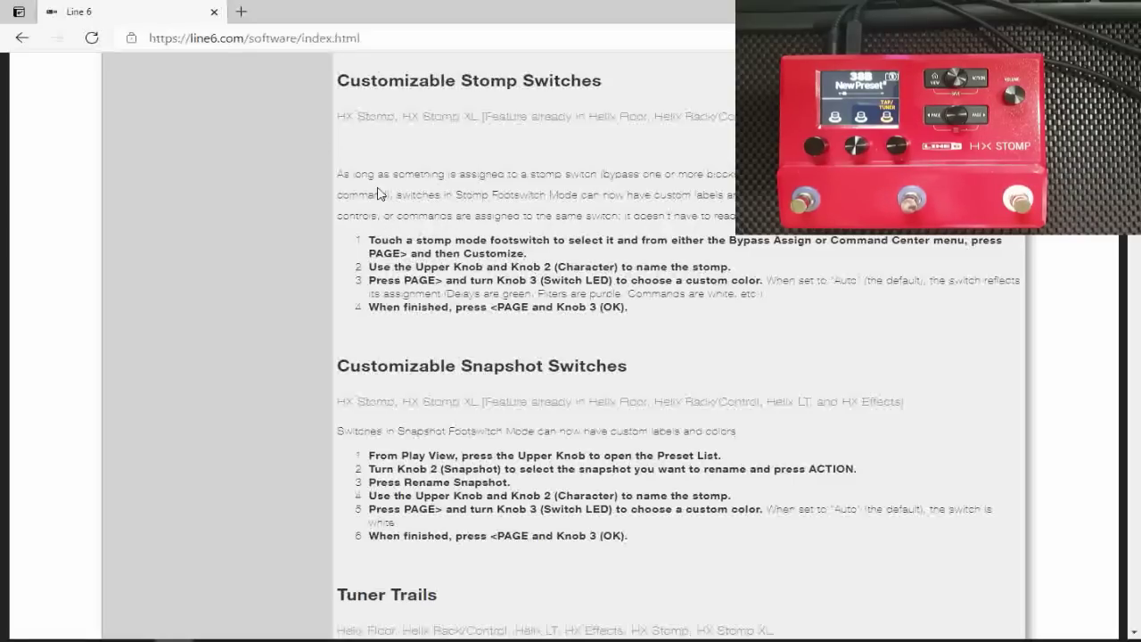
left_click_drag(337, 176, 738, 176)
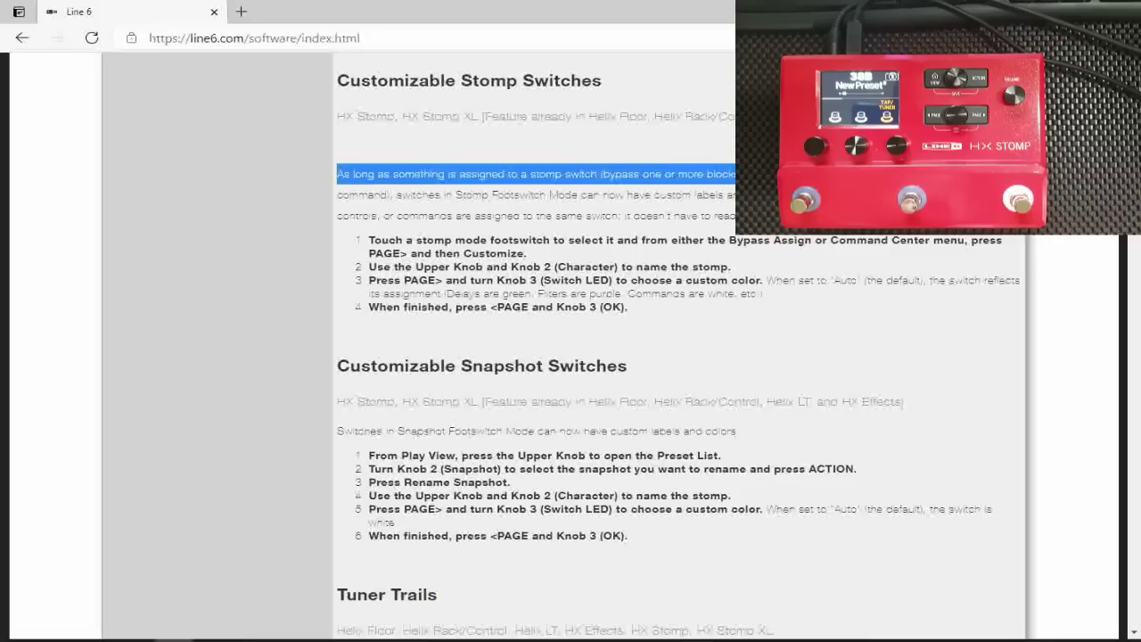
left_click(457, 220)
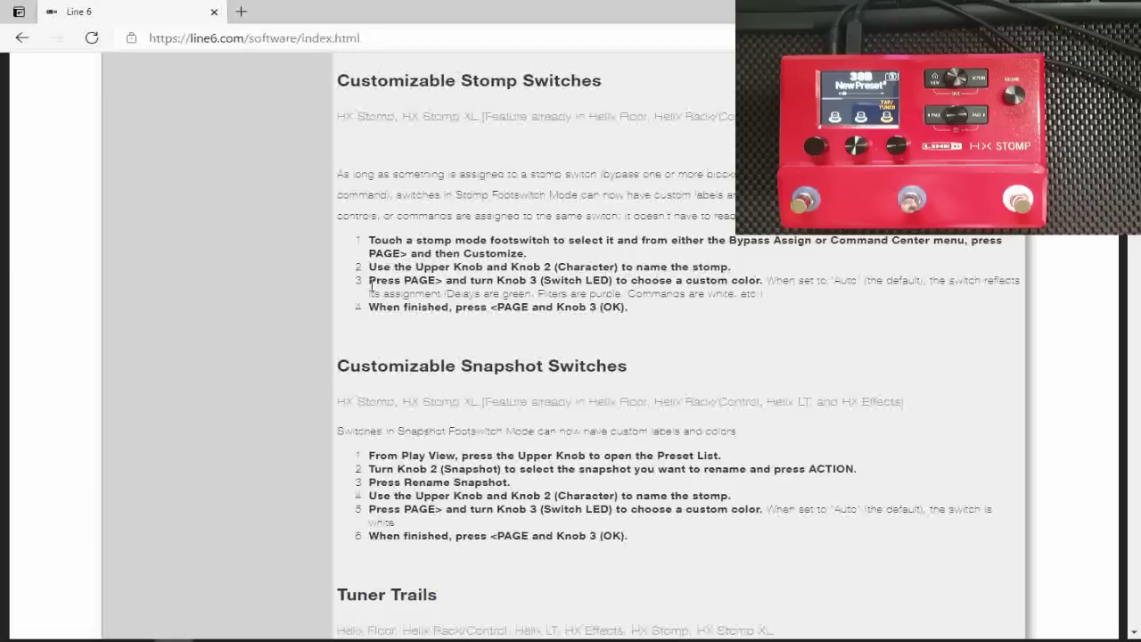
scroll(453, 273, "down", 1)
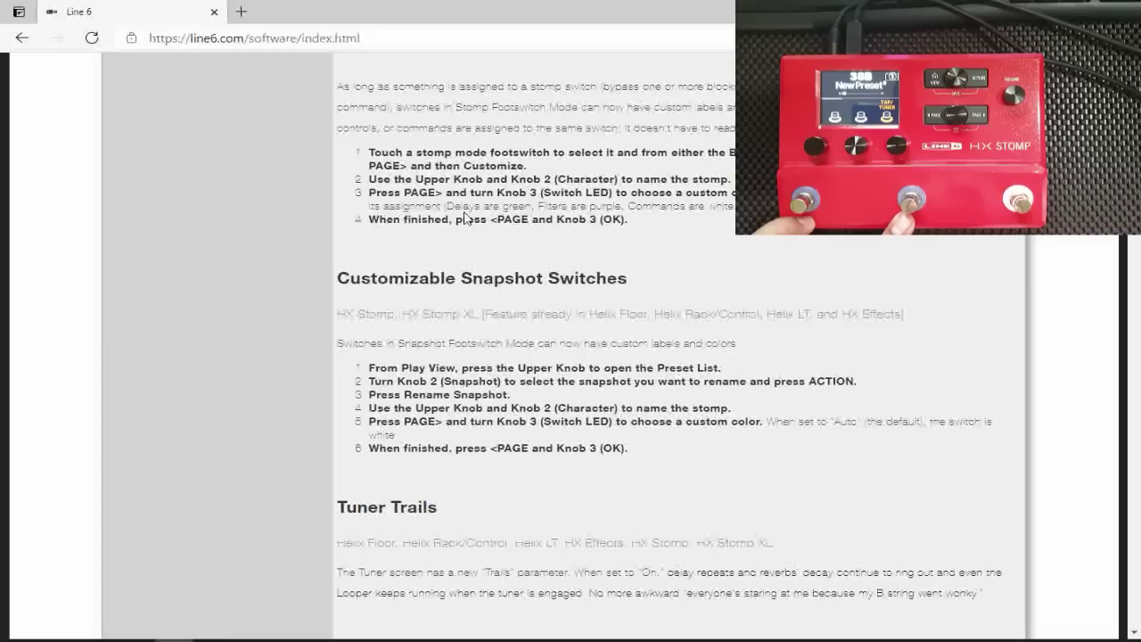
left_click_drag(441, 208, 738, 204)
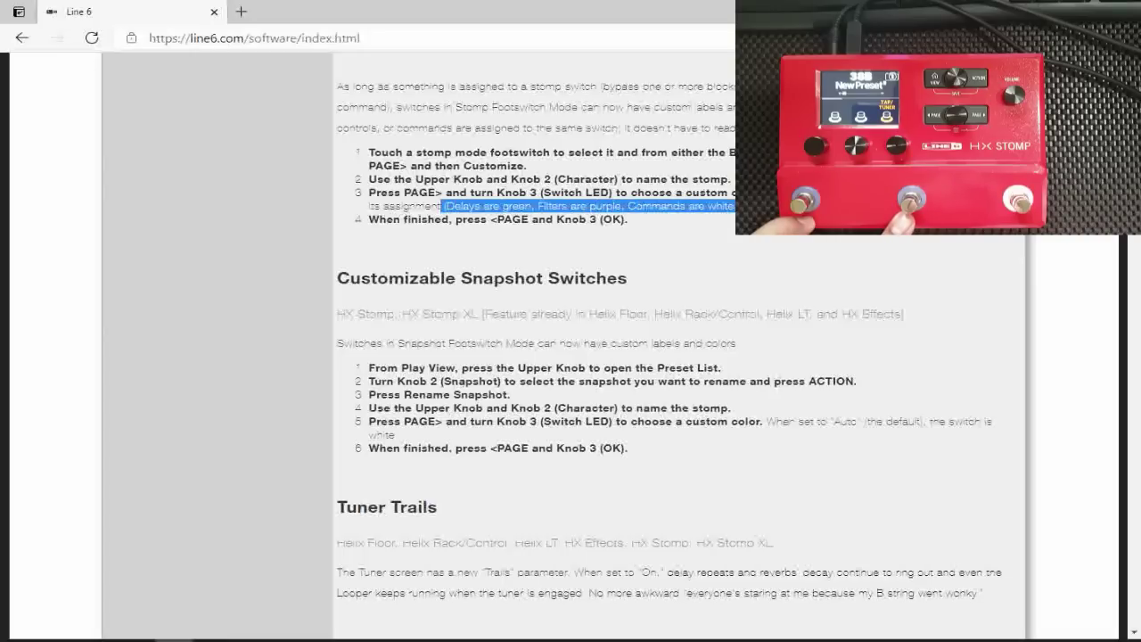
left_click(770, 237)
left_click_drag(368, 206, 738, 205)
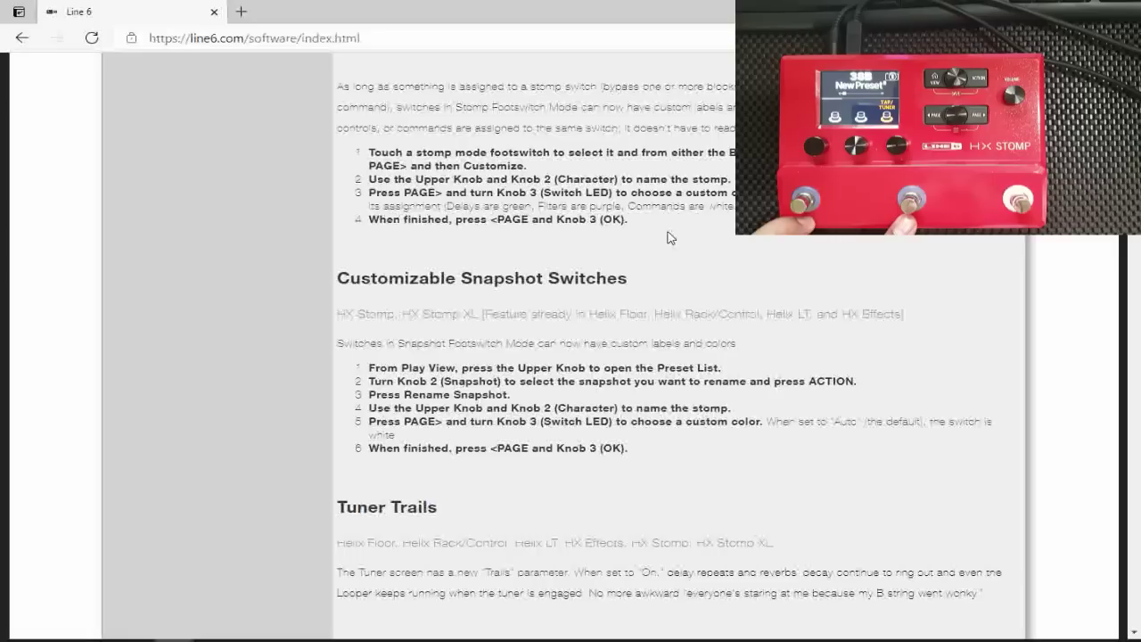
left_click_drag(368, 206, 736, 206)
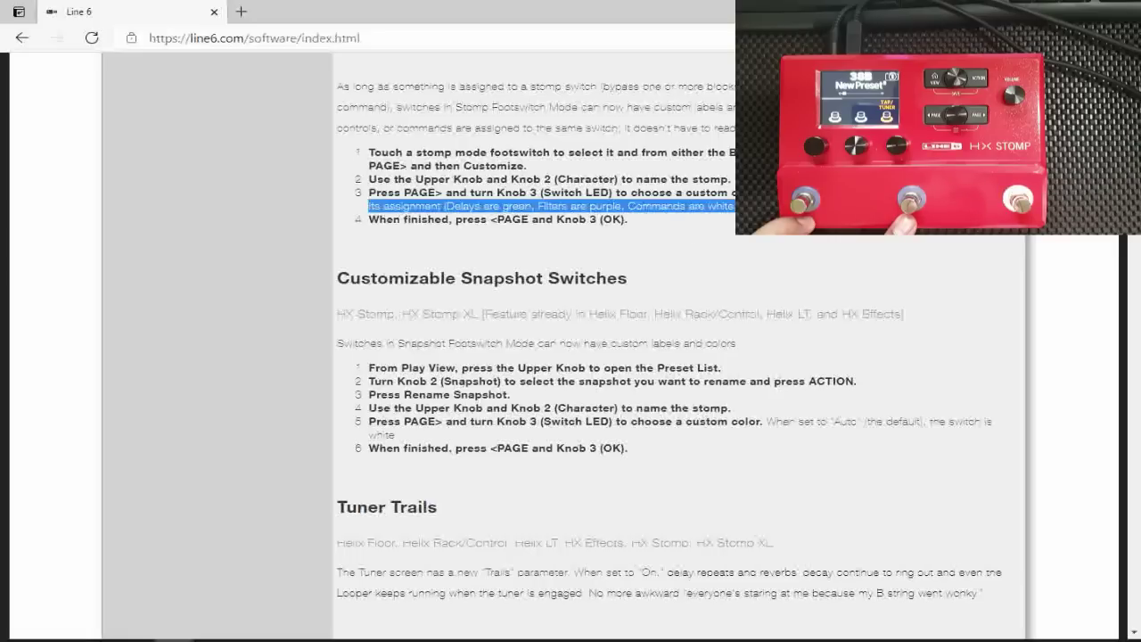
left_click(494, 250)
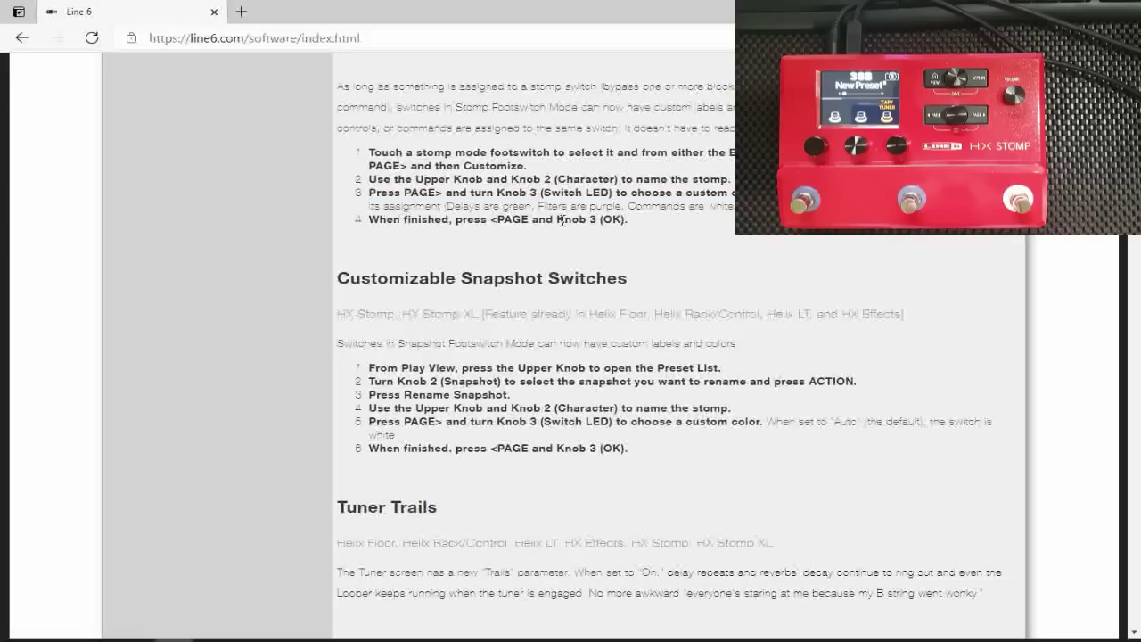
- Read the Customizable Snapshot Switches section, highlighting the words "labels and colors"
scroll(570, 261, "down", 3)
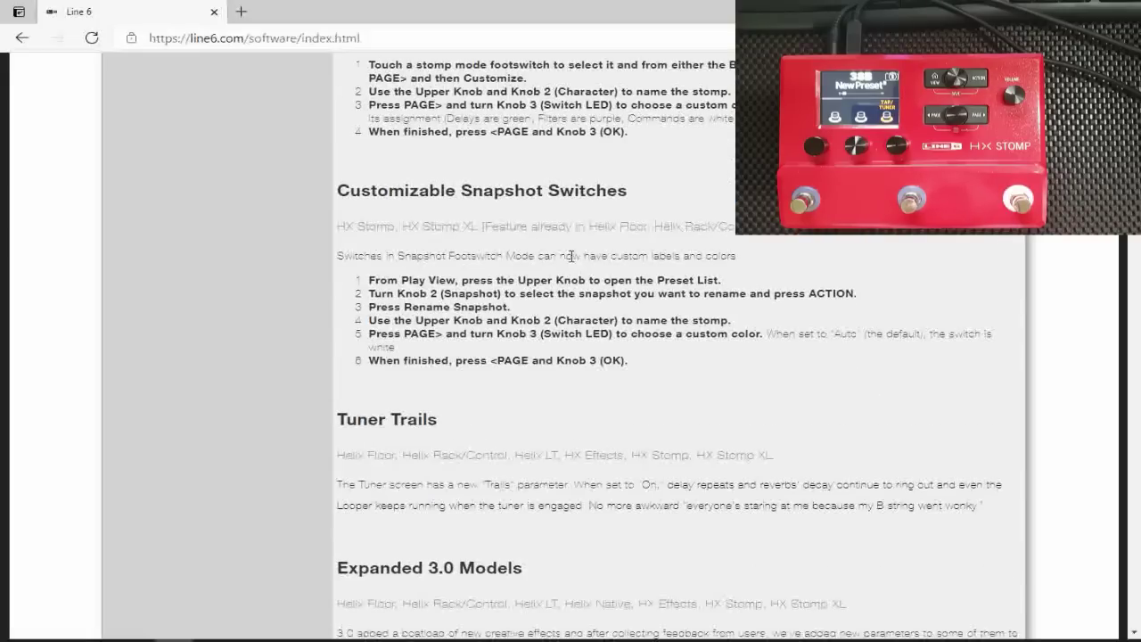
scroll(570, 256, "up", 2)
scroll(571, 257, "down", 1)
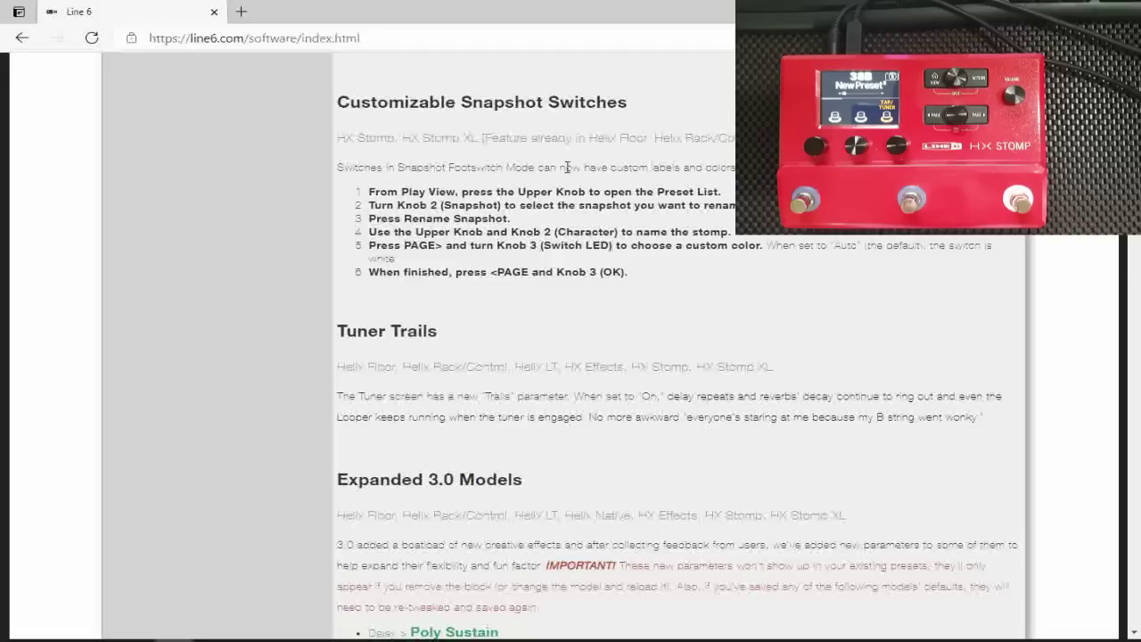
left_click_drag(652, 167, 736, 167)
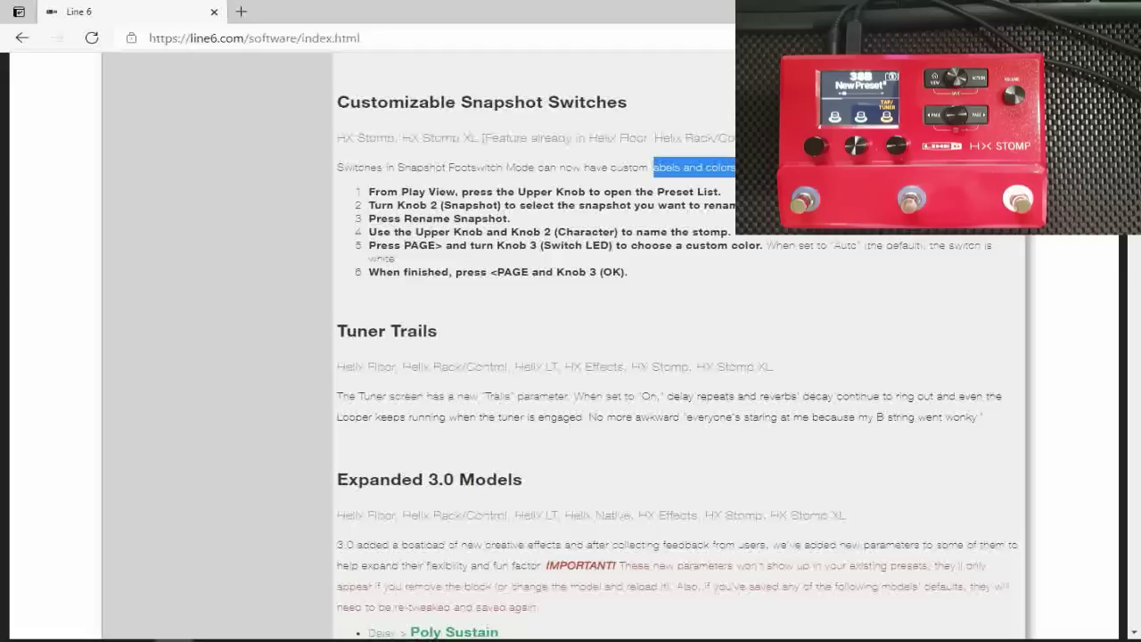
left_click(660, 184)
left_click_drag(649, 167, 736, 168)
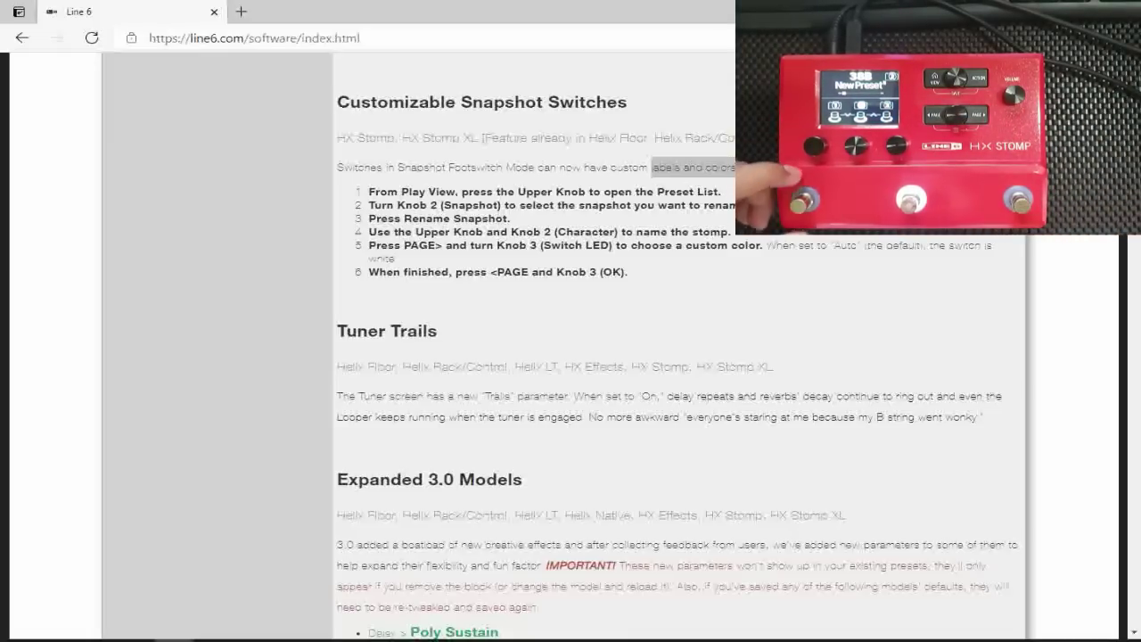
- Read the Tuner Trails section, highlighting the paragraph about the new Trails parameter
scroll(363, 321, "down", 1)
scroll(363, 321, "down", 2)
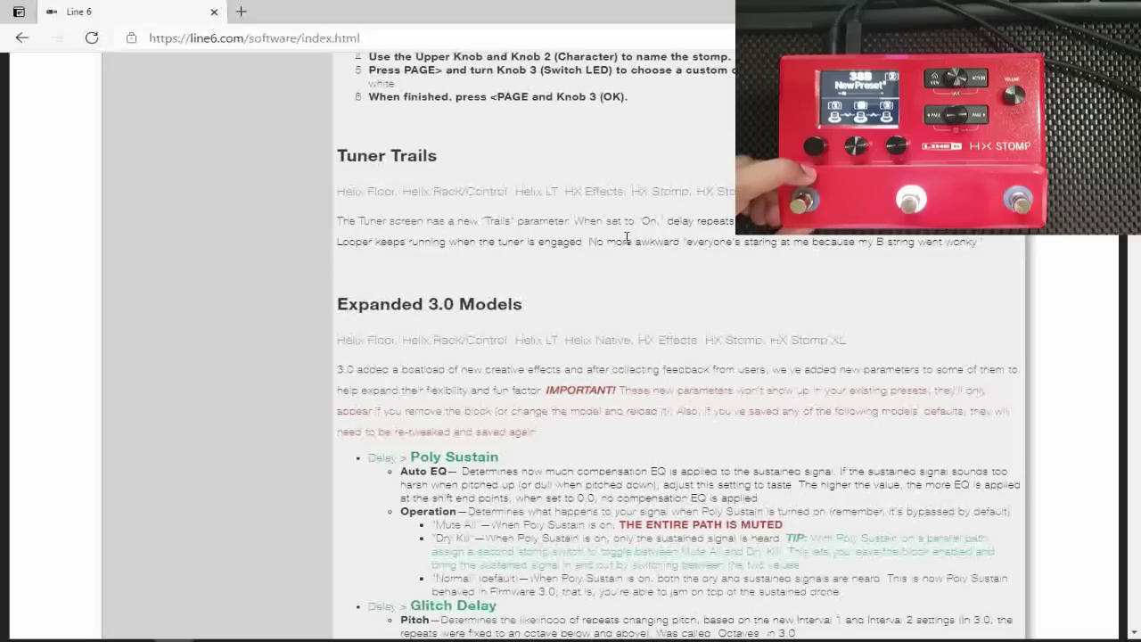
left_click_drag(650, 220, 841, 237)
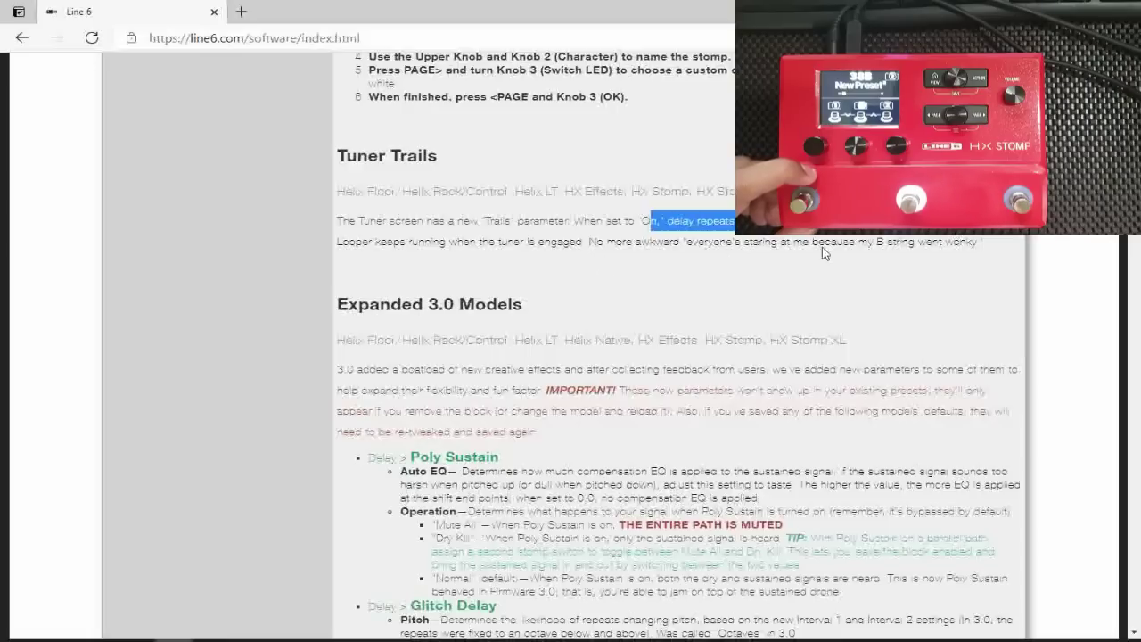
left_click(802, 268)
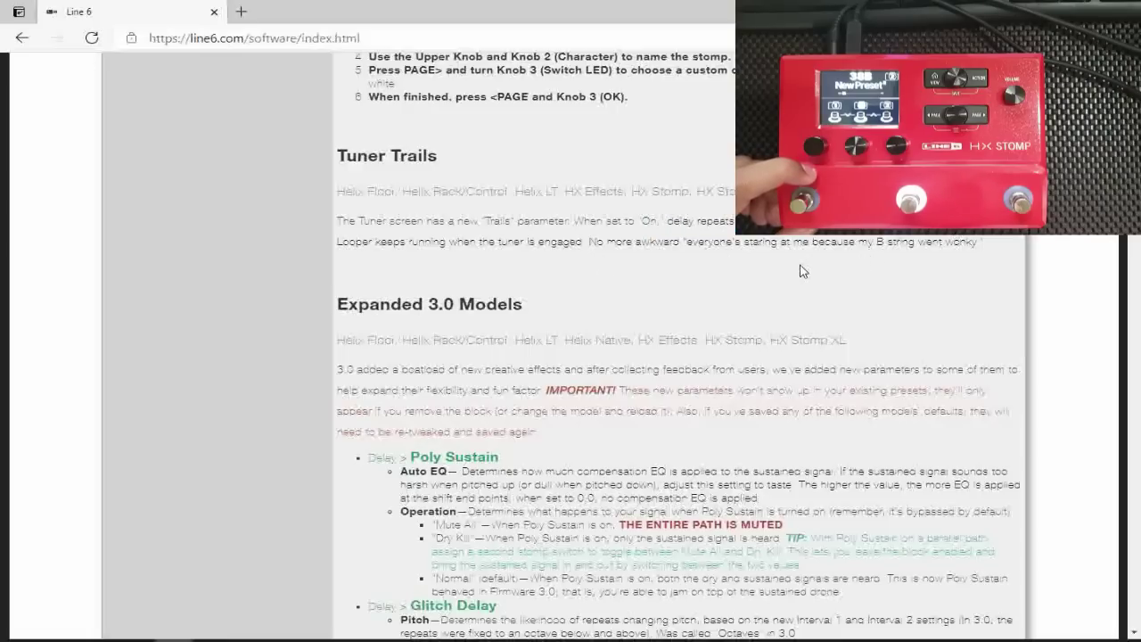
left_click_drag(352, 223, 980, 243)
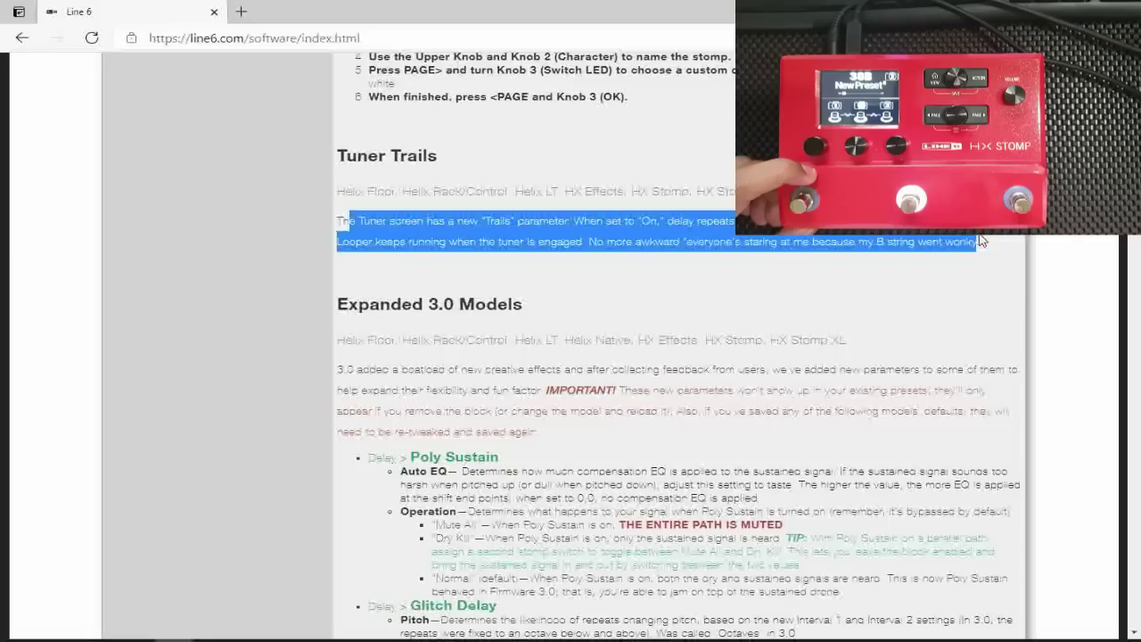
left_click(747, 292)
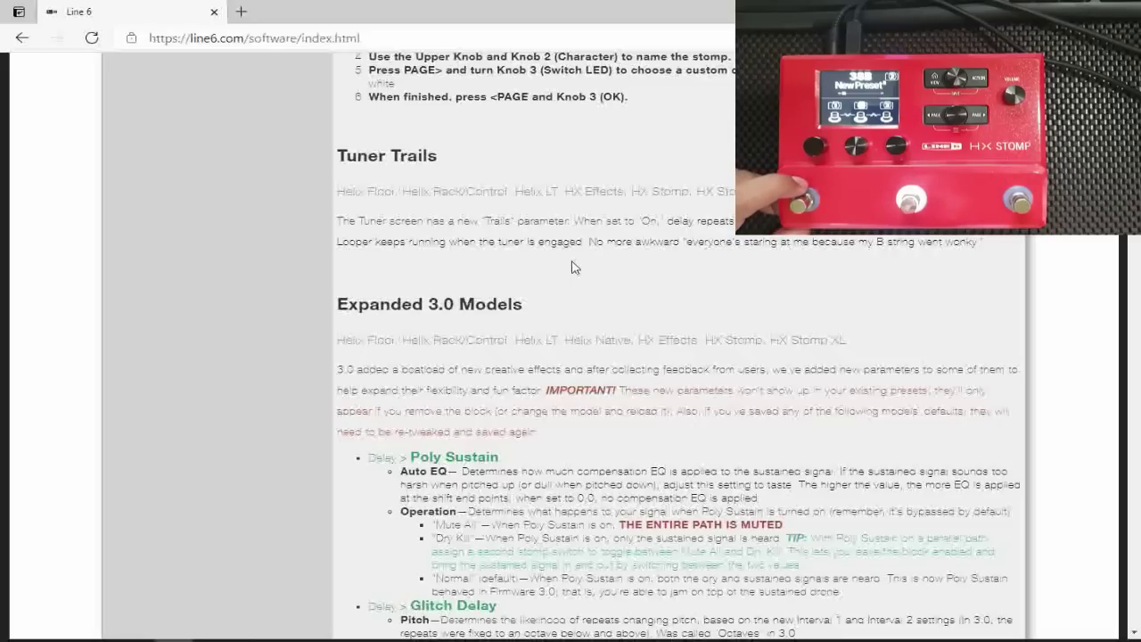
- Look through the Expanded 3.0 Models section, covering Poly Sustain, Glitch Delay, Shuffling Looper and 12 String
scroll(567, 266, "down", 1)
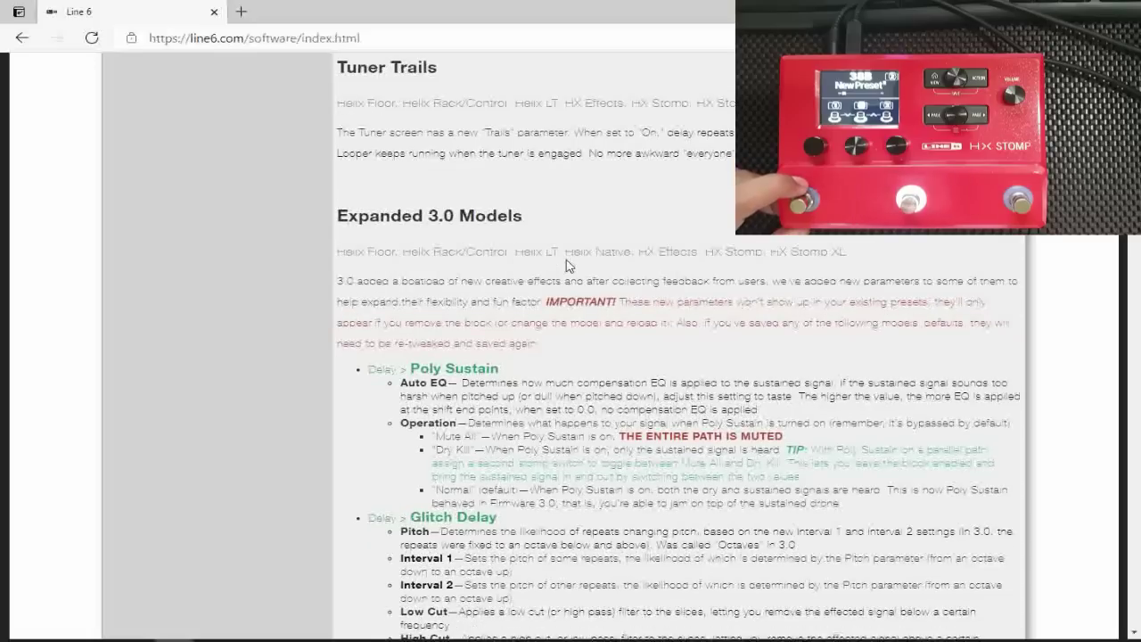
scroll(567, 265, "down", 1)
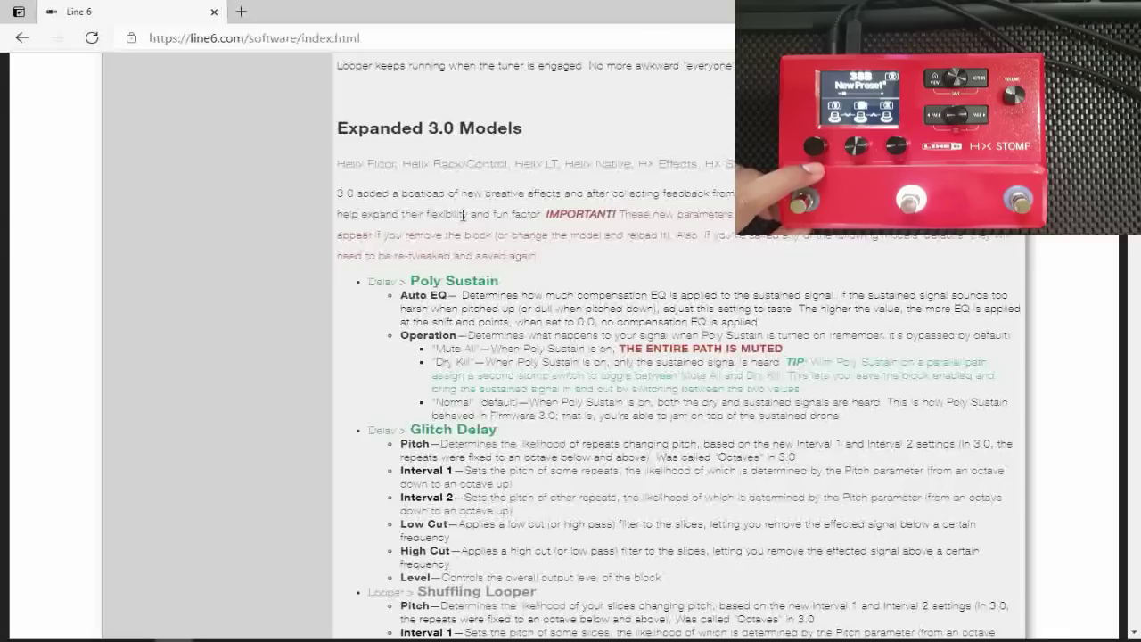
scroll(450, 212, "down", 3)
scroll(462, 215, "down", 3)
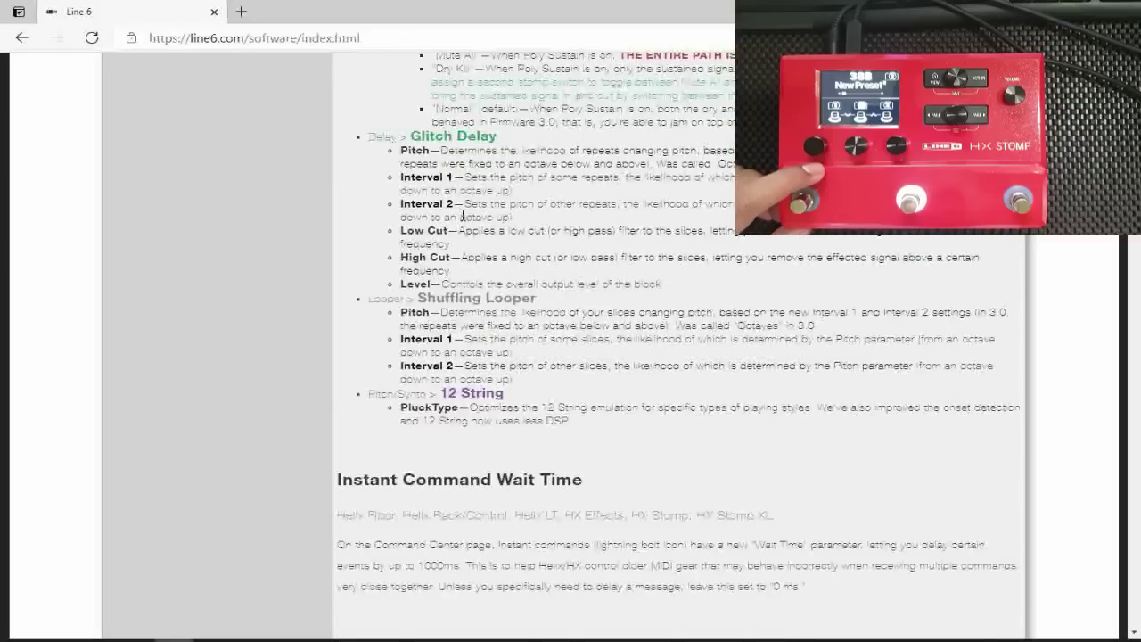
scroll(462, 221, "up", 1)
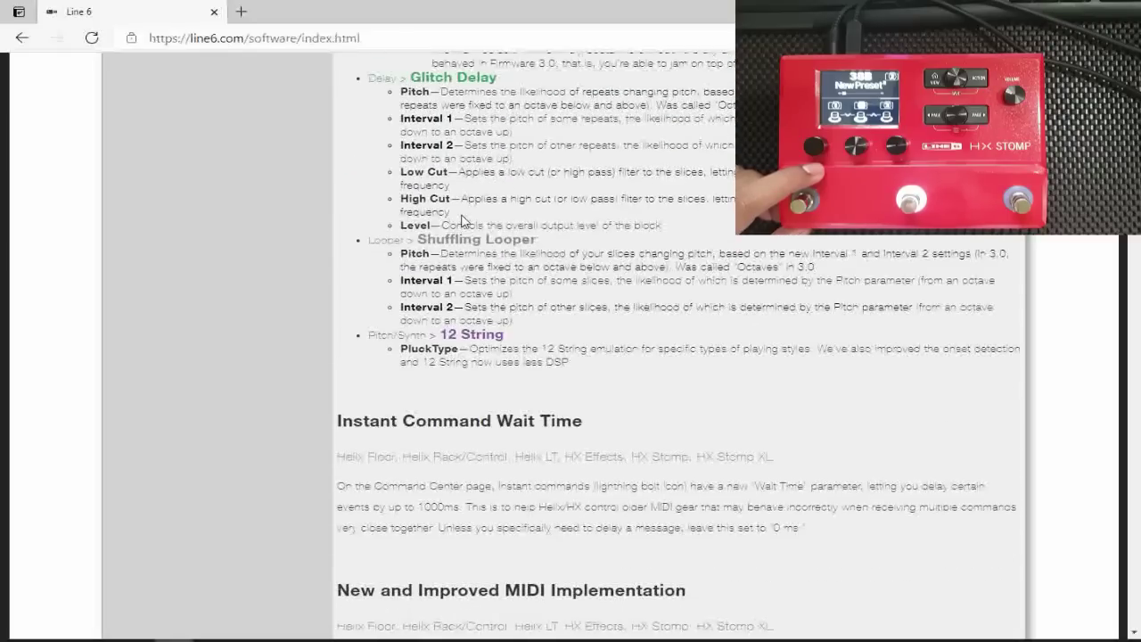
scroll(489, 265, "down", 1)
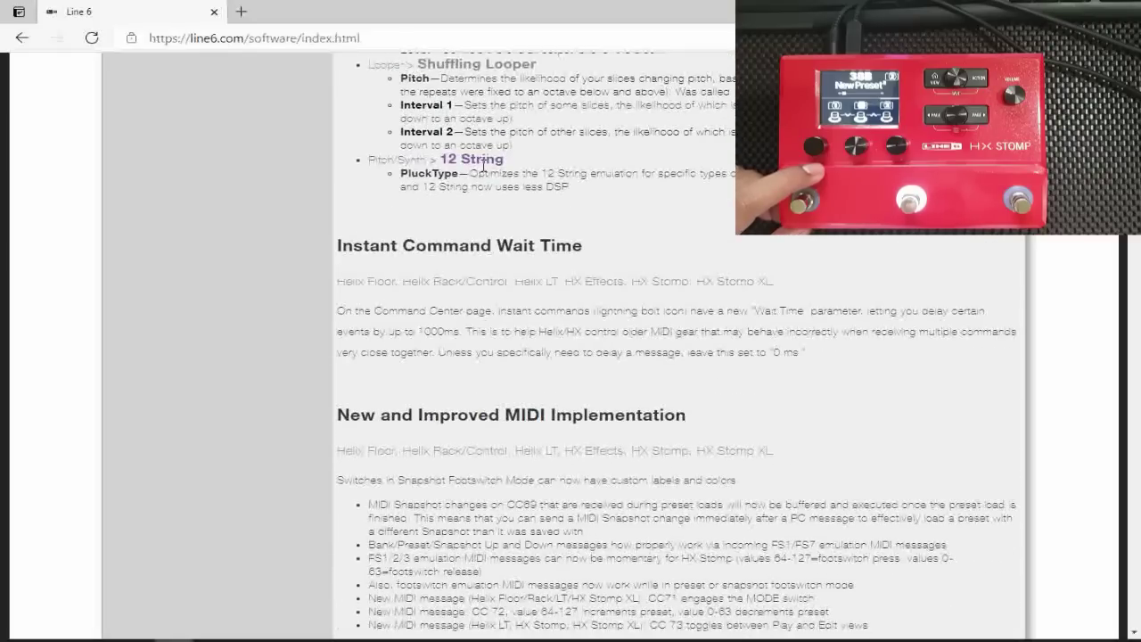
- Look over Instant Command Wait Time and highlight the New and Improved MIDI Implementation list
scroll(489, 219, "down", 2)
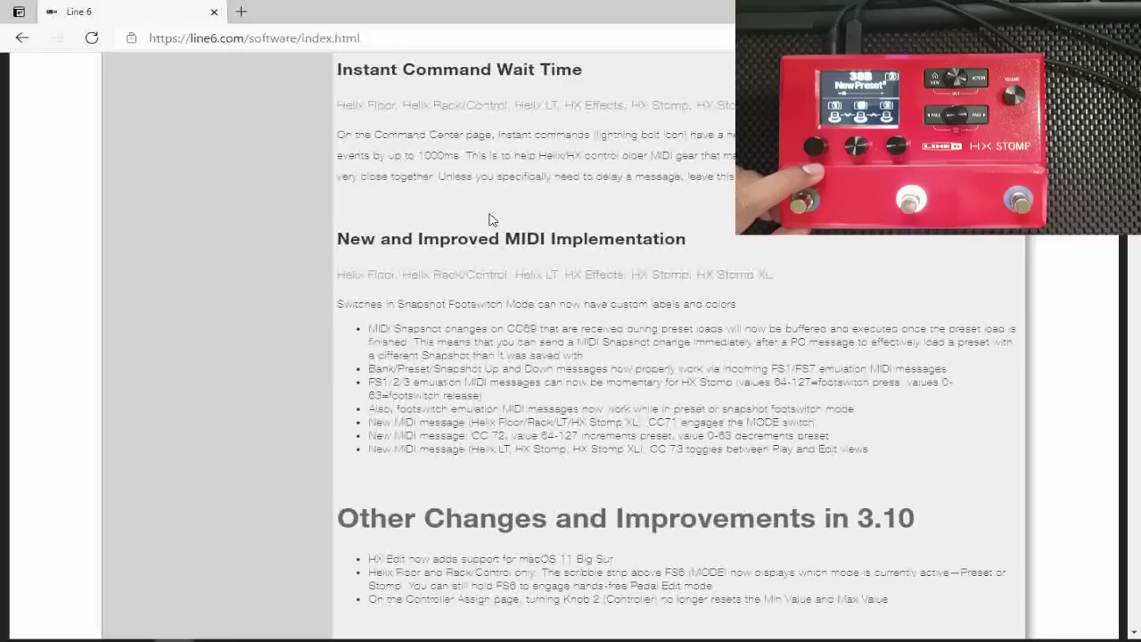
scroll(488, 219, "down", 2)
scroll(488, 219, "up", 1)
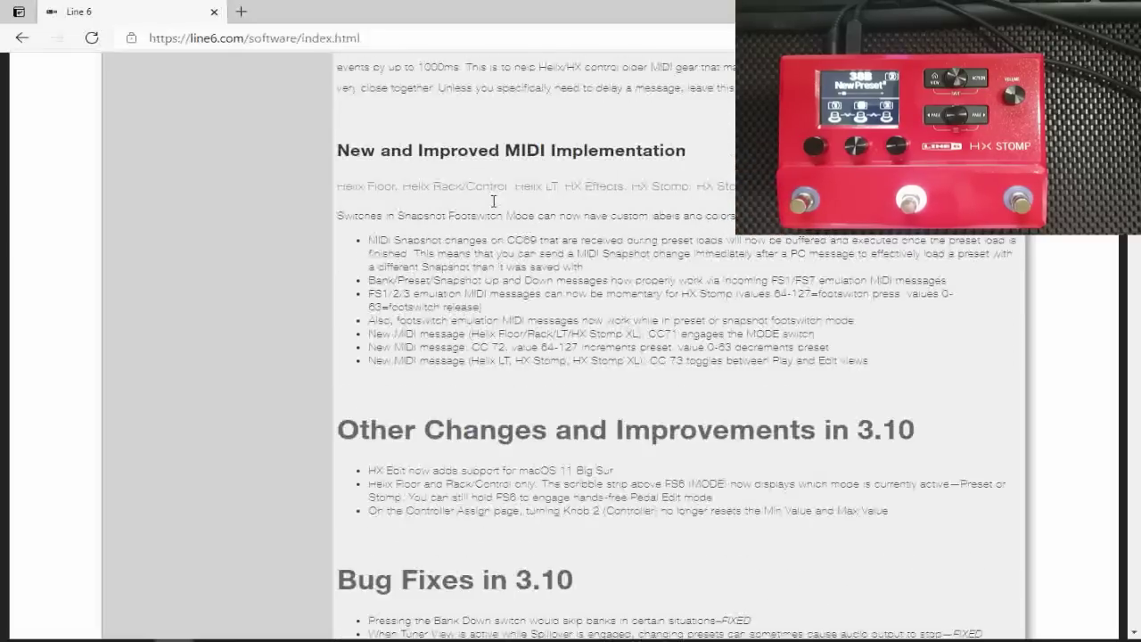
left_click_drag(384, 187, 802, 365)
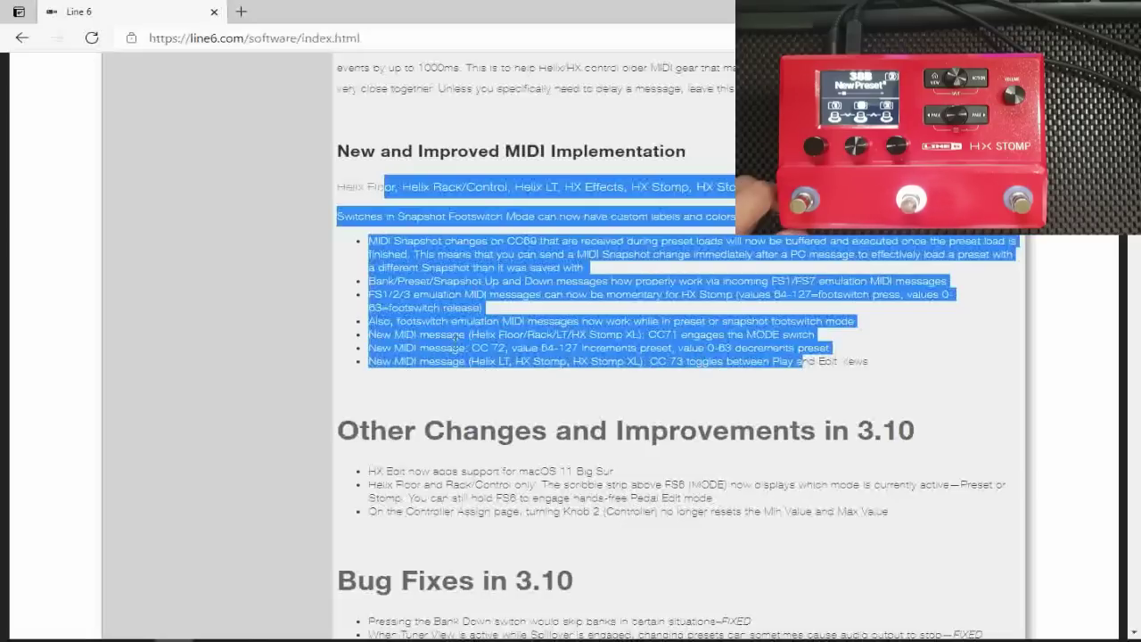
left_click(509, 405)
- Read Other Changes and Improvements in 3.10, highlighting the macOS 11 Big Sur item and the Helix Floor and Rack/Control scribble strip item
scroll(470, 388, "down", 3)
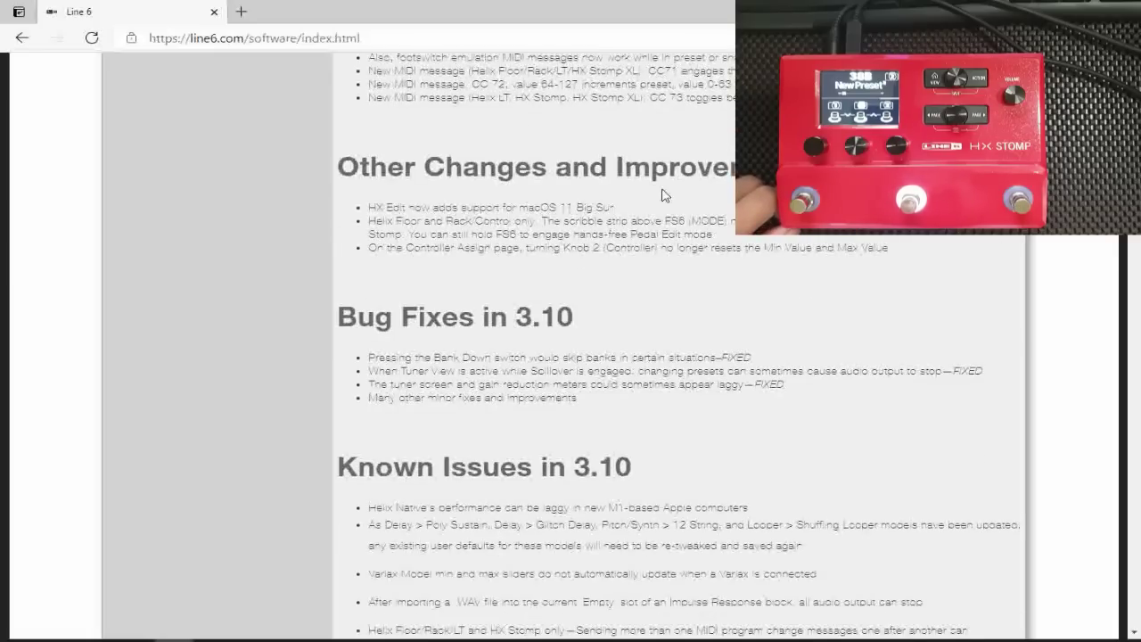
left_click_drag(415, 211, 580, 221)
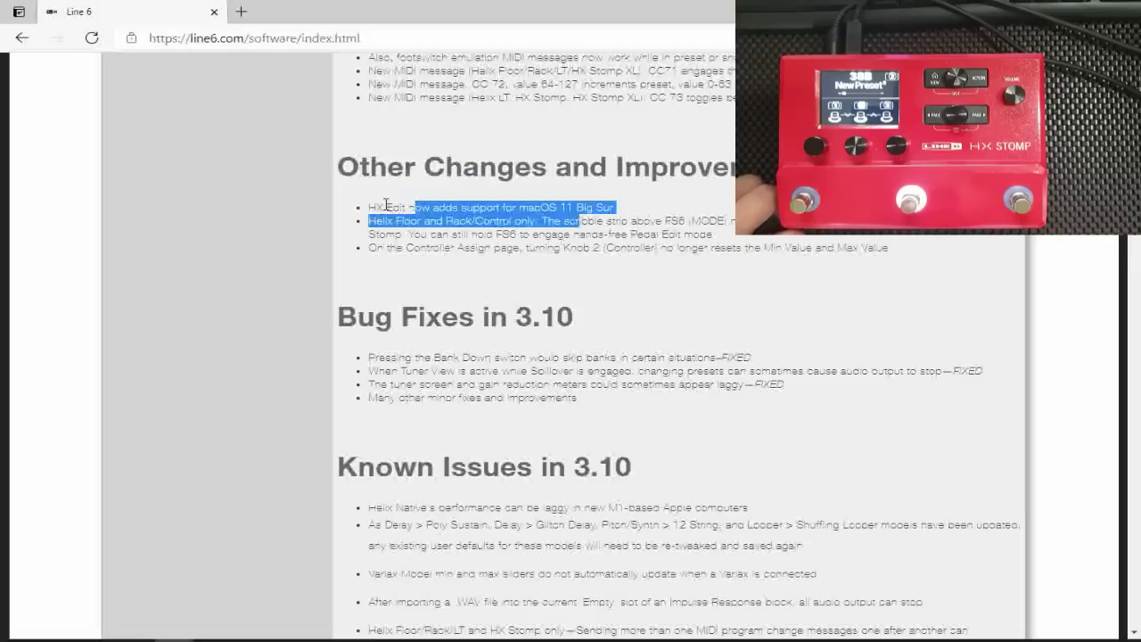
left_click_drag(370, 206, 634, 210)
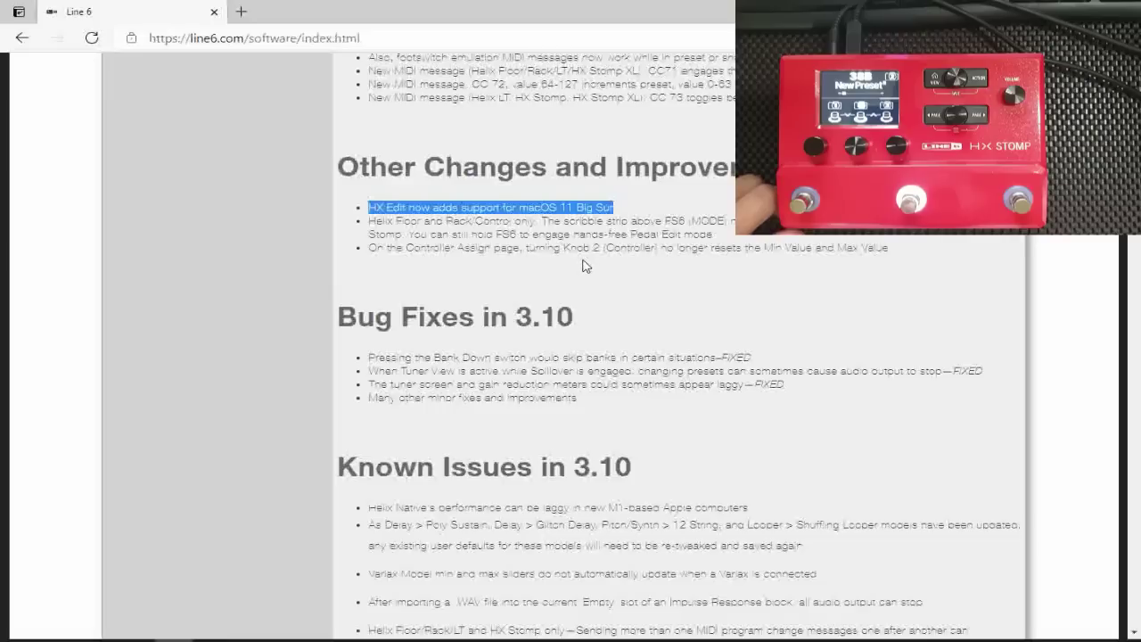
left_click(524, 261)
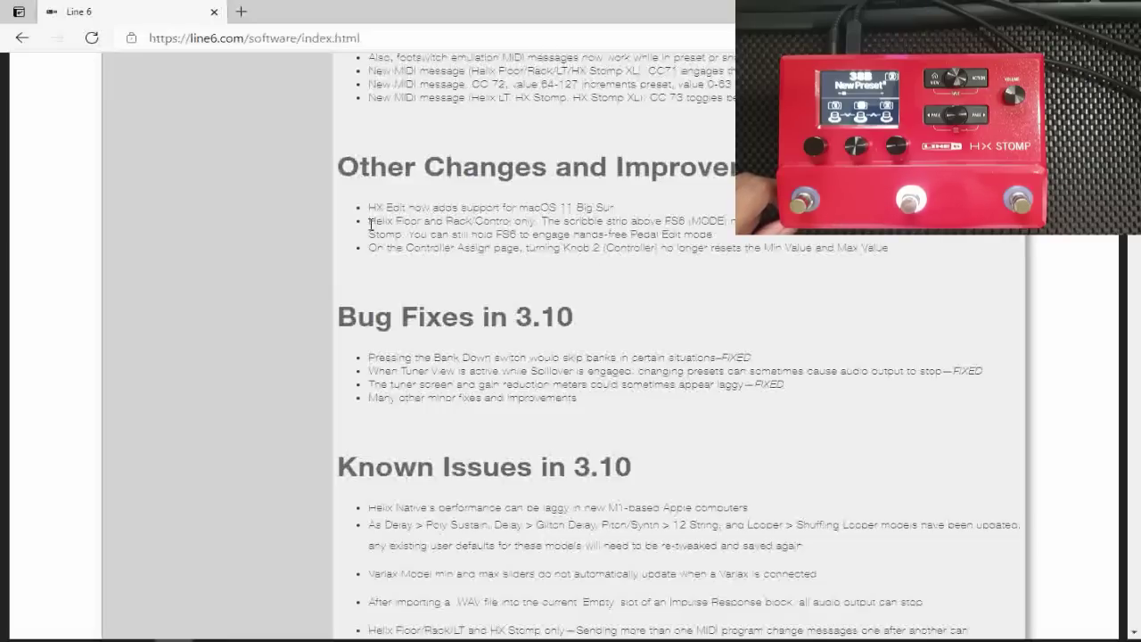
left_click_drag(370, 220, 700, 235)
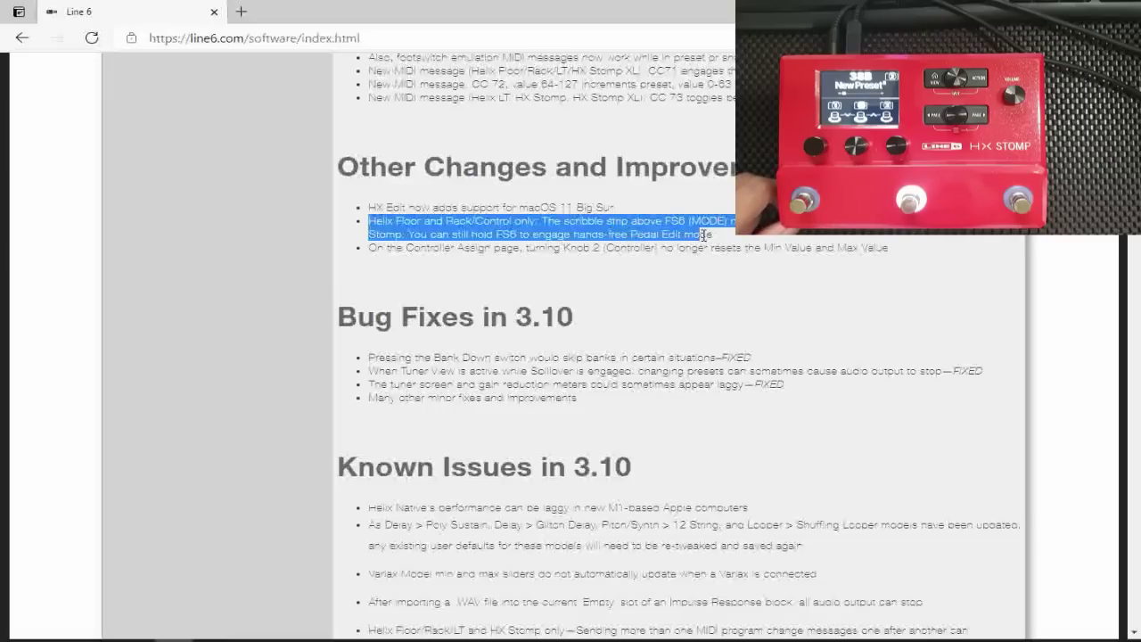
left_click(604, 287)
- Read the Bug Fixes in 3.10 section, highlighting its whole list of fixes
scroll(512, 285, "down", 2)
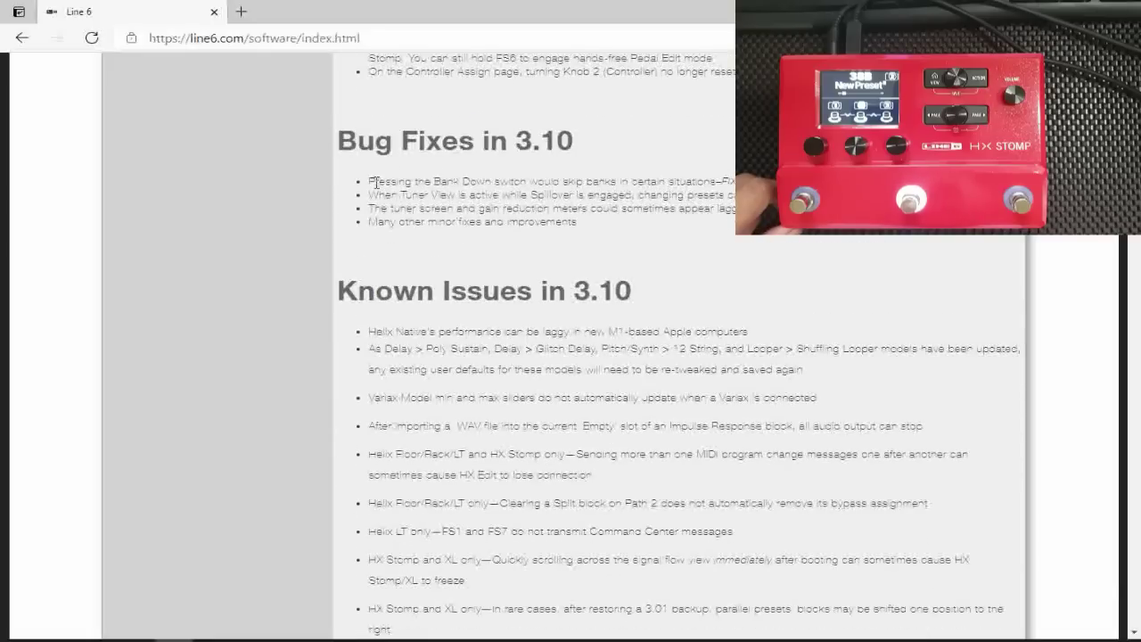
left_click_drag(374, 179, 577, 223)
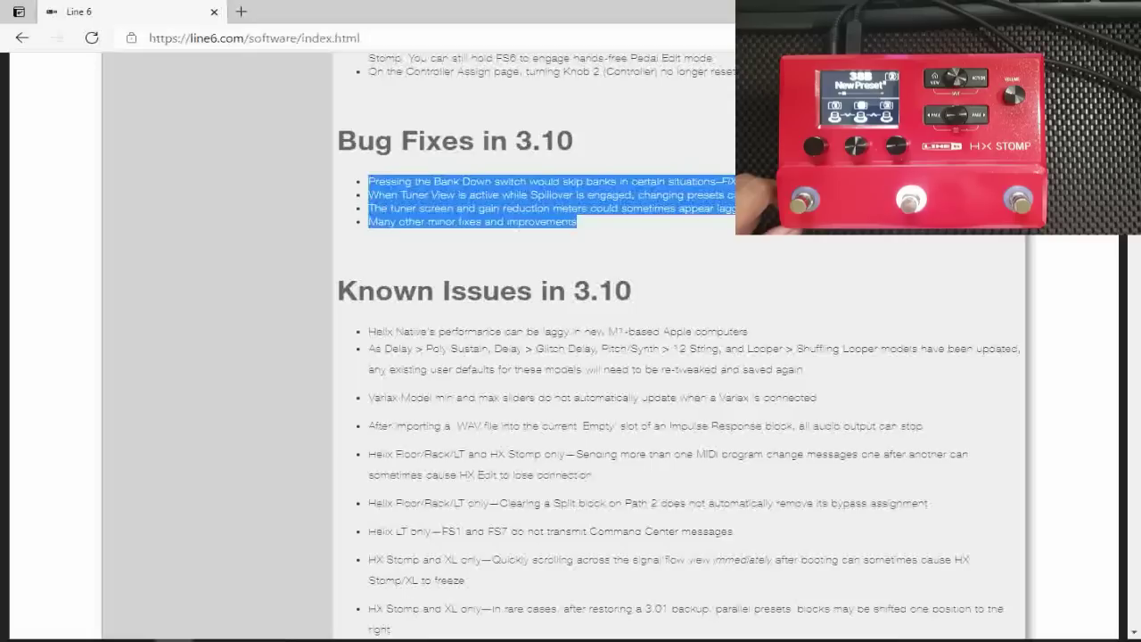
left_click(560, 255)
- Skim past Known Issues in 3.10 to the Flash Memory 3.10.0 entry and look over its update and factory reset instructions
scroll(559, 256, "down", 2)
scroll(558, 255, "down", 3)
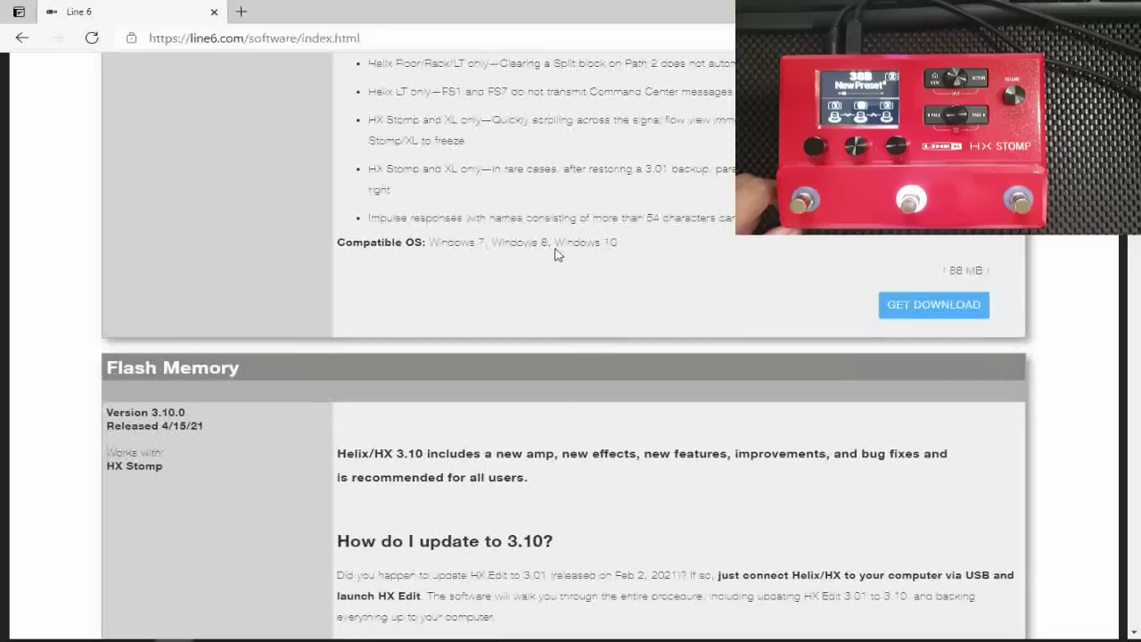
scroll(554, 254, "down", 1)
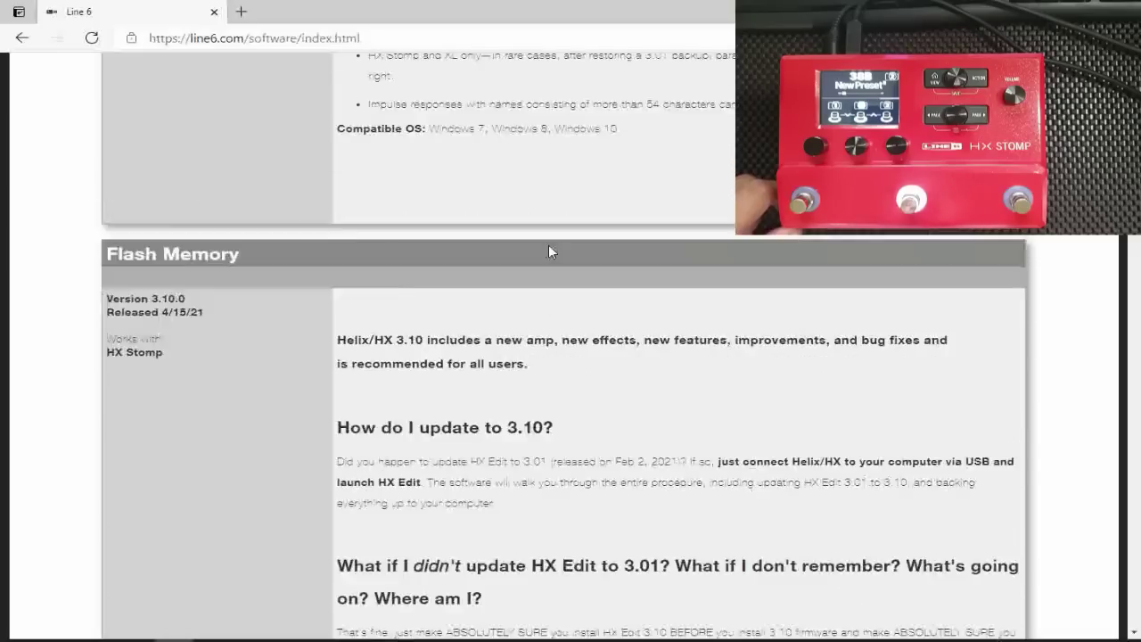
scroll(550, 252, "down", 2)
scroll(547, 255, "up", 2)
scroll(548, 255, "down", 7)
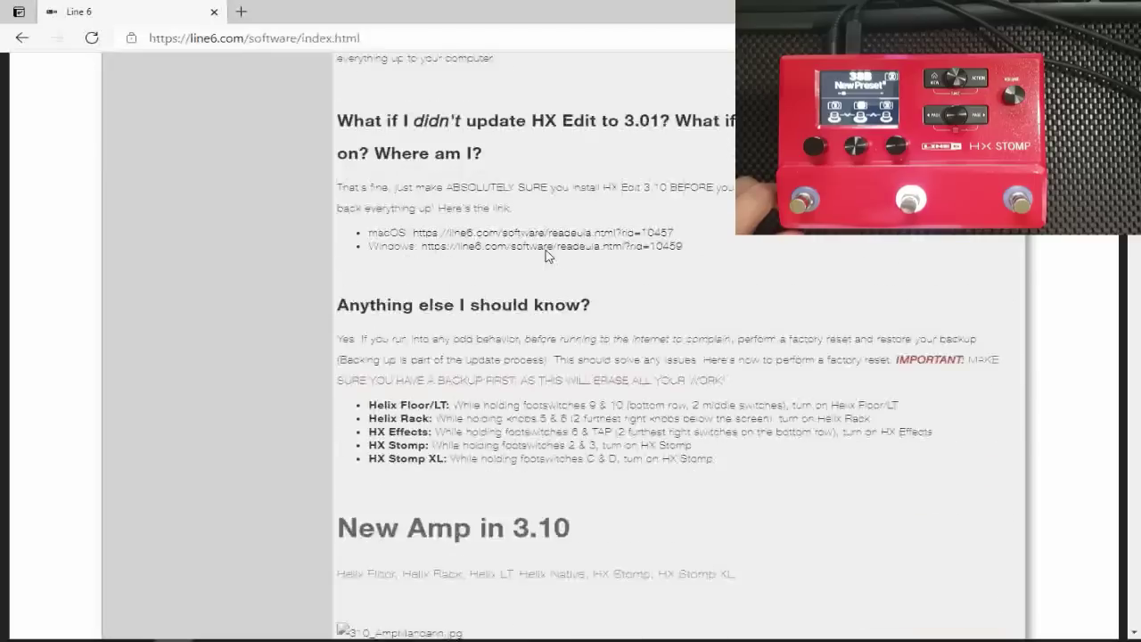
- Skim back through the 3.10 release notes, covering the update instructions, new amp and effects, oversampling, customizable stomp switches and MIDI implementation
scroll(546, 254, "down", 2)
scroll(546, 251, "up", 10)
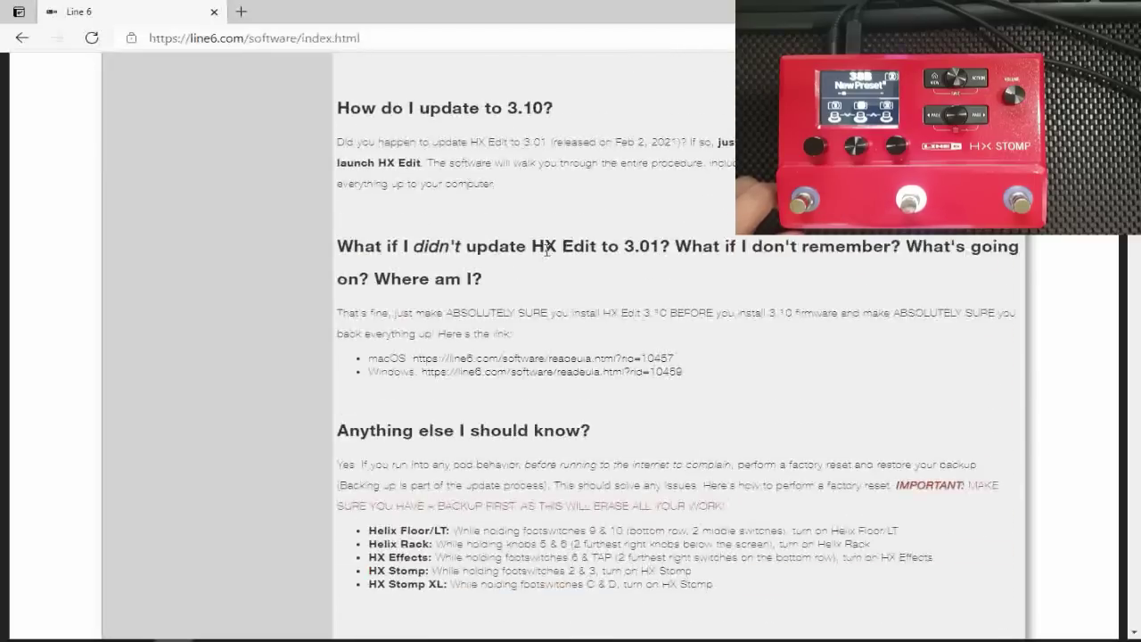
scroll(546, 252, "up", 13)
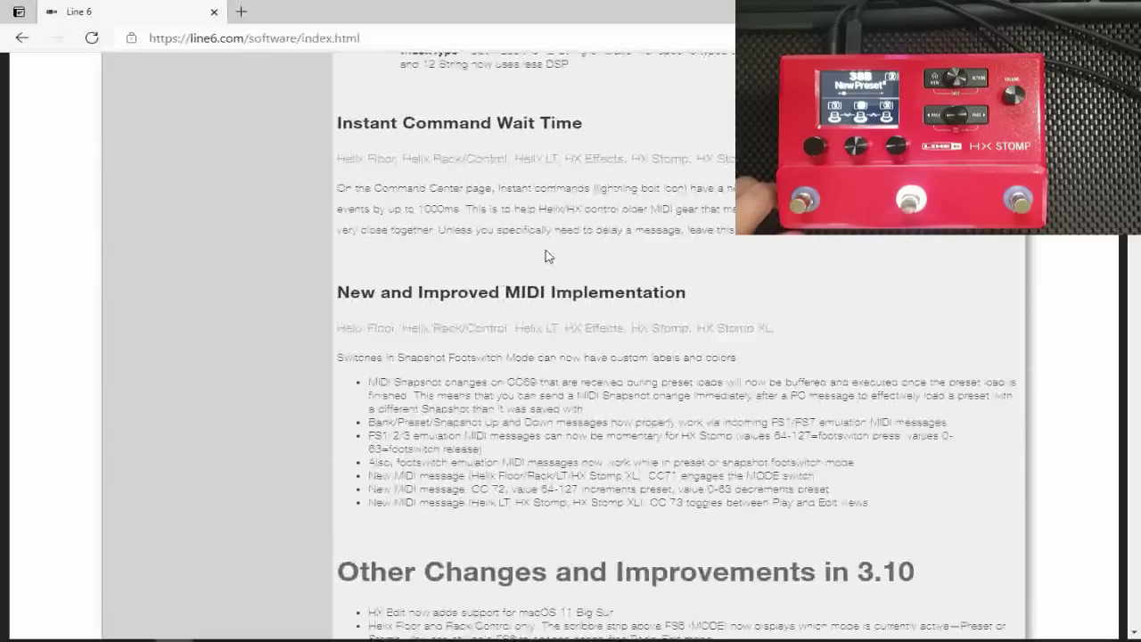
scroll(535, 252, "down", 9)
scroll(527, 250, "down", 17)
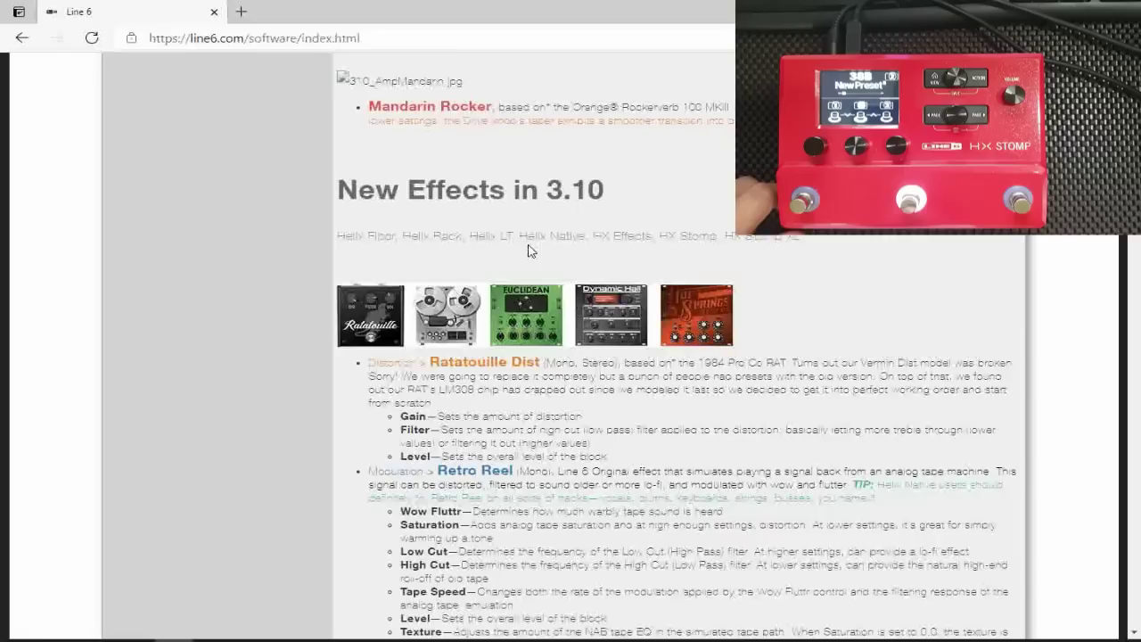
scroll(527, 250, "down", 6)
scroll(517, 214, "up", 16)
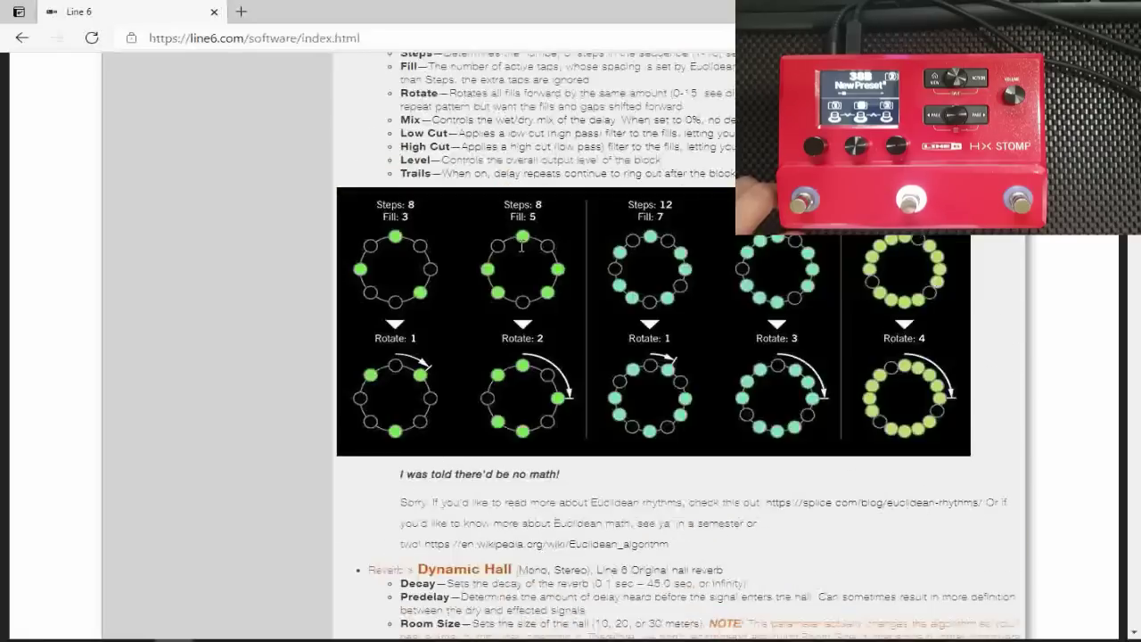
scroll(513, 210, "down", 20)
scroll(514, 209, "up", 15)
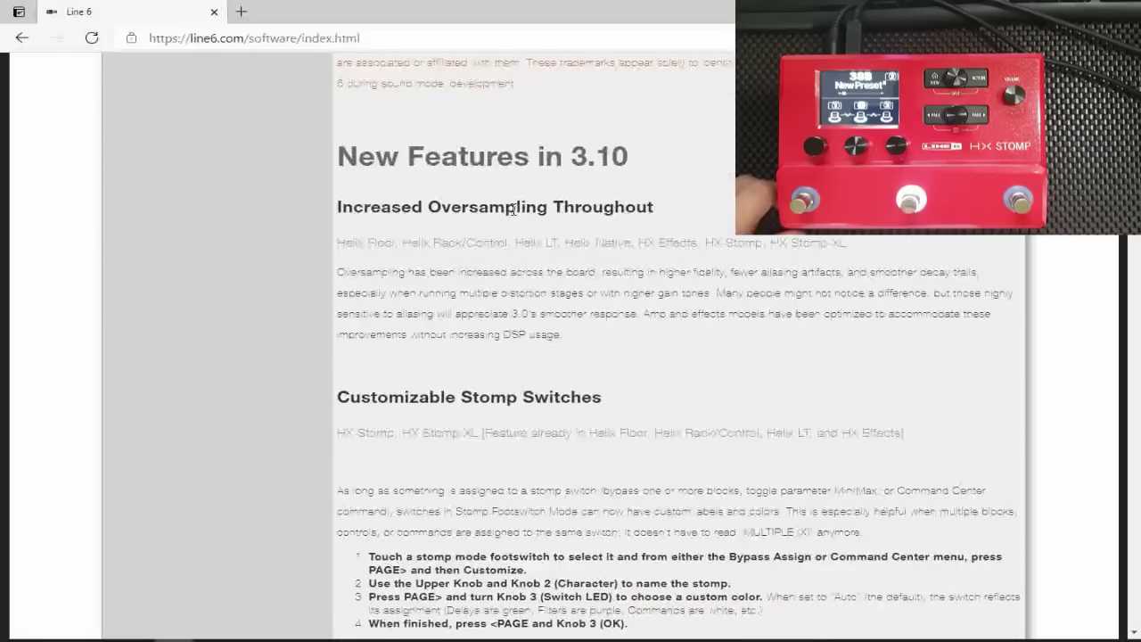
scroll(514, 209, "up", 20)
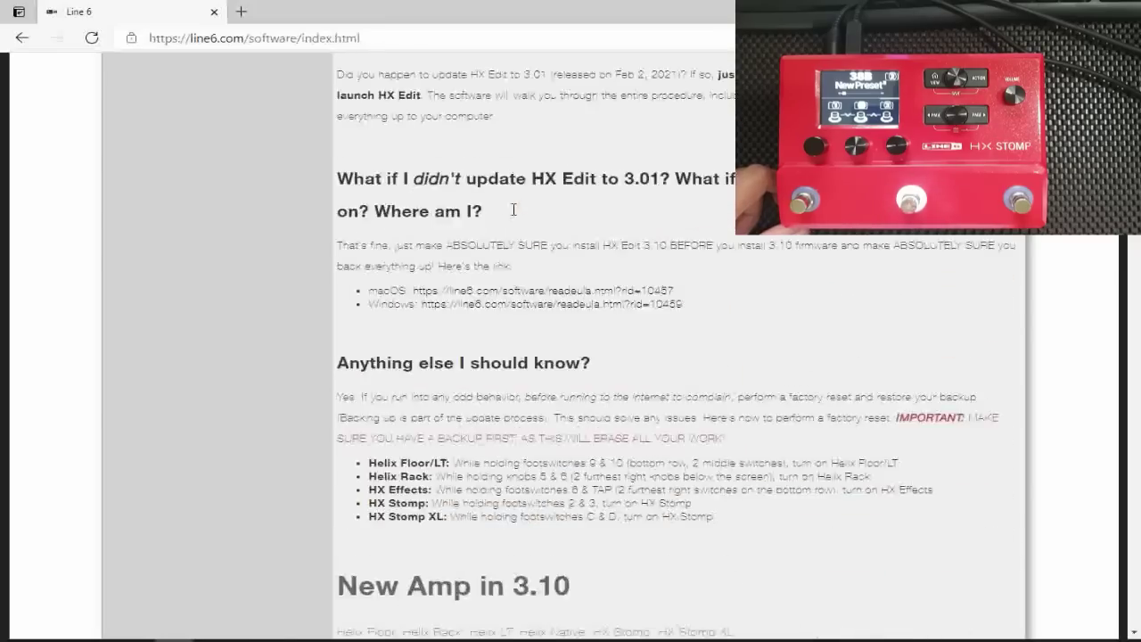
scroll(513, 209, "up", 1)
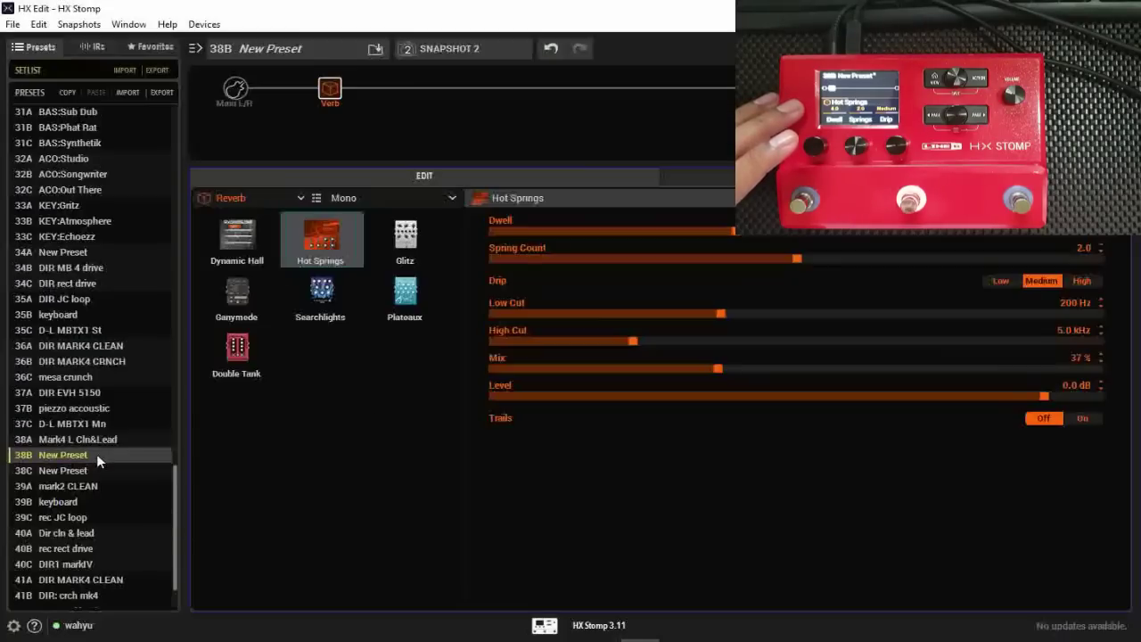
- Switch to HX Edit, reload preset 38B, and try Return L/R and USB 5/6 as the input source before restoring Main L/R
left_click(96, 453)
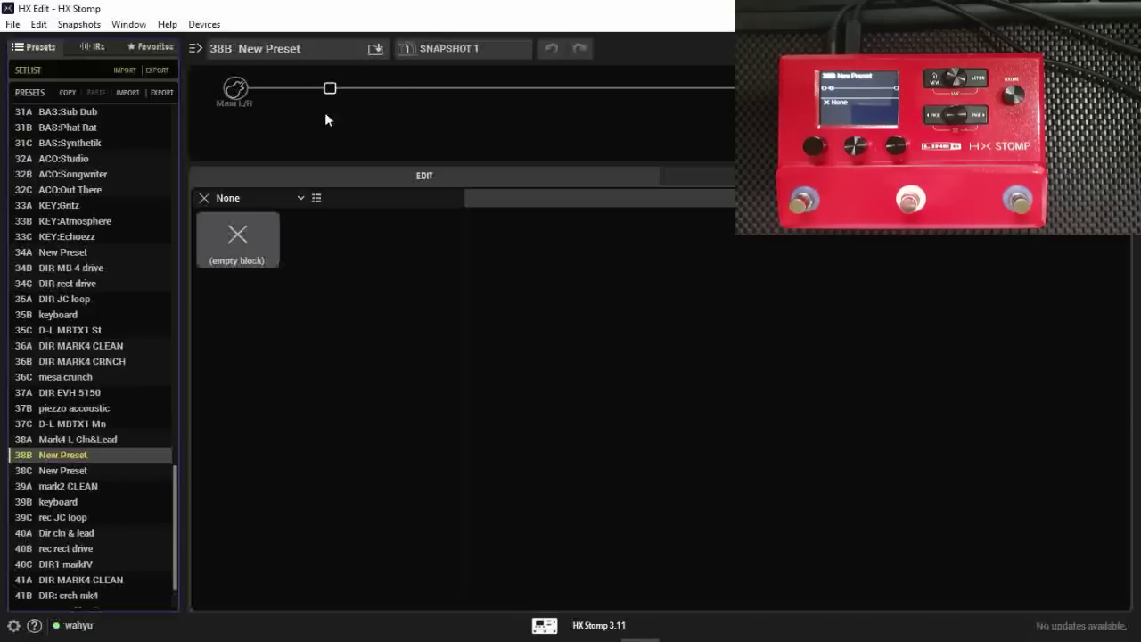
left_click(235, 91)
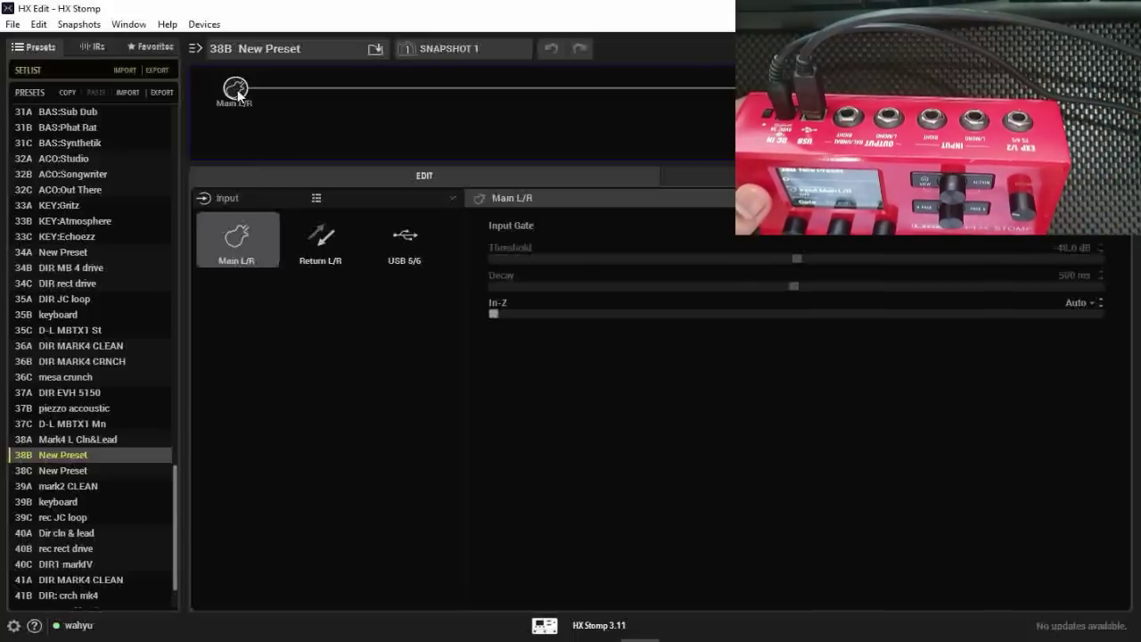
left_click(326, 240)
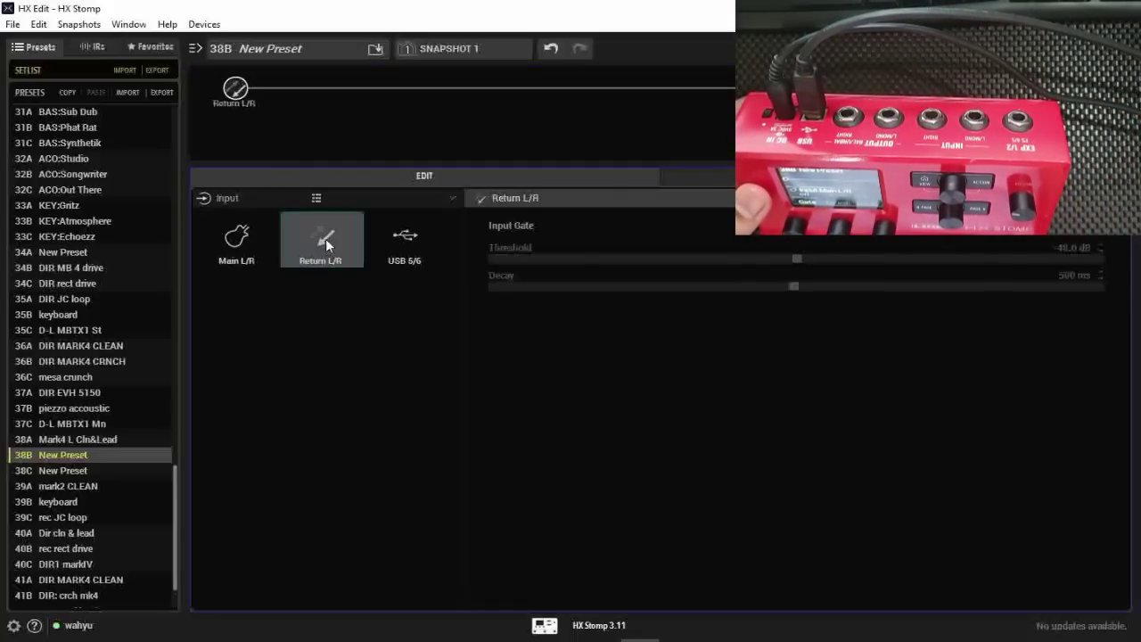
left_click(252, 240)
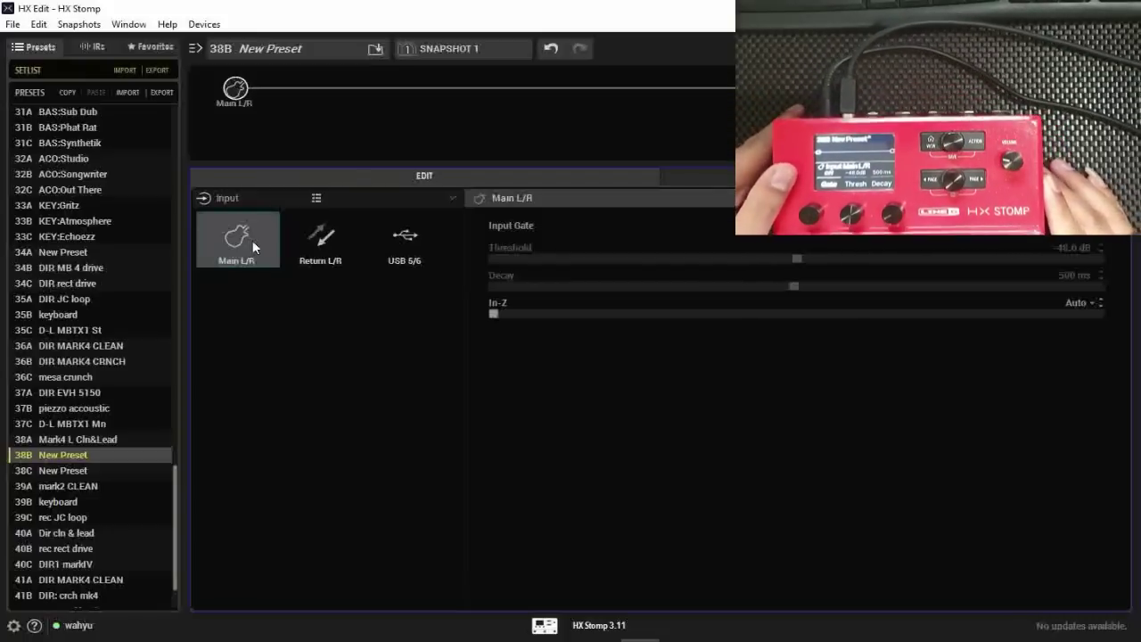
left_click(339, 236)
left_click(409, 231)
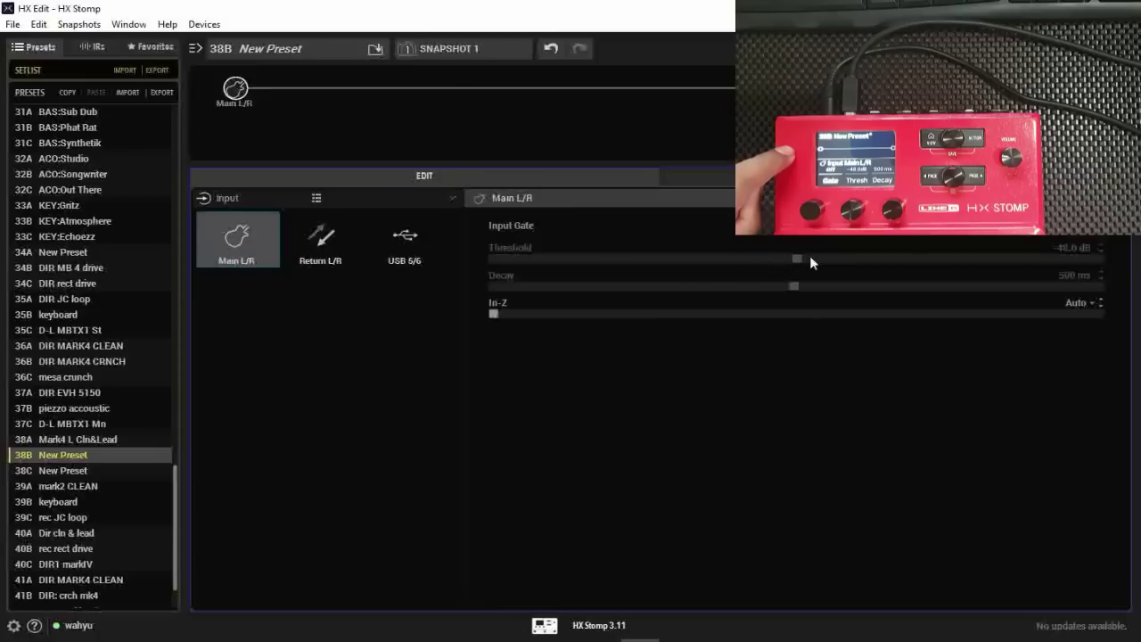
- Set the Main L/R input gate threshold to about -49.1 dB and toggle the Input Gate on and off
left_click_drag(801, 257, 793, 257)
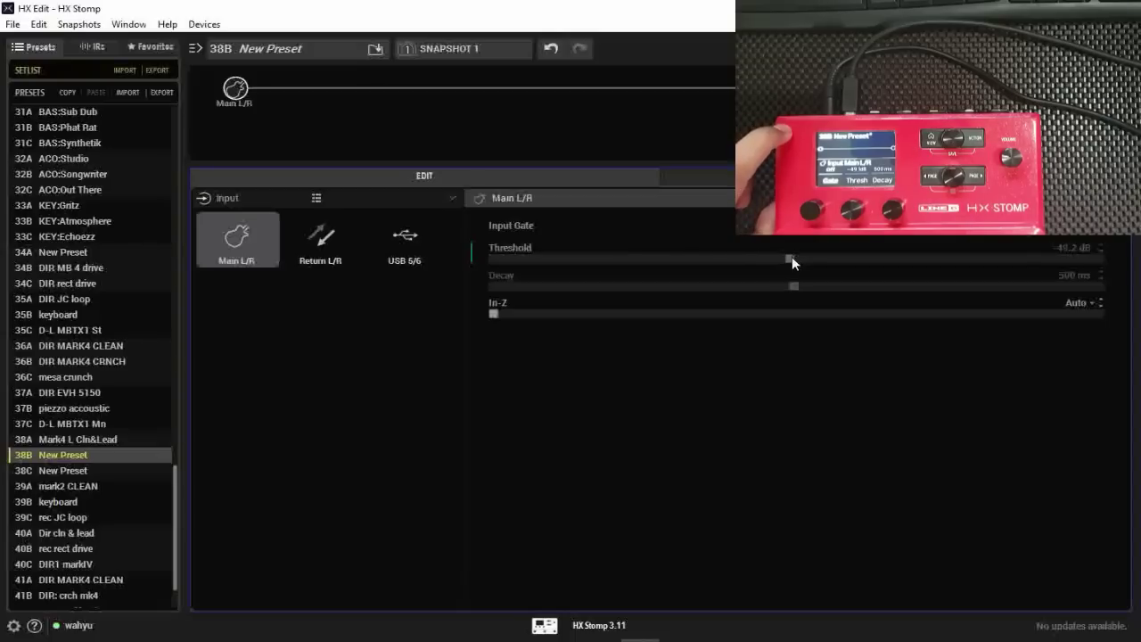
mouse_move(792, 257)
left_mouse_down()
mouse_move(650, 259)
mouse_move(946, 253)
mouse_move(792, 261)
left_mouse_up()
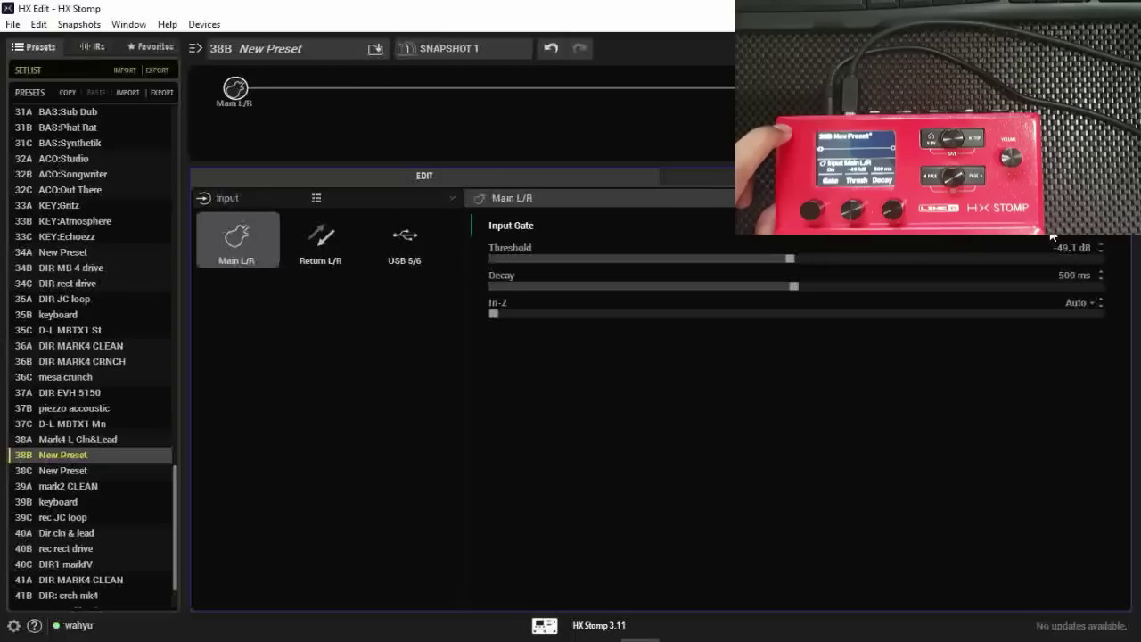
left_click(332, 87)
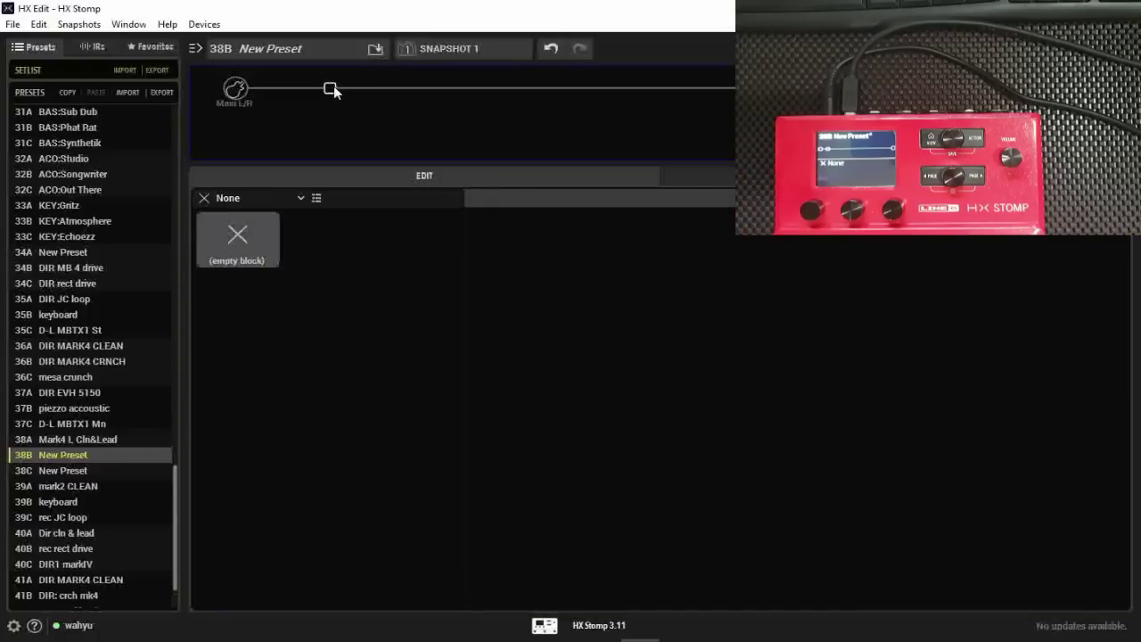
left_click(236, 88)
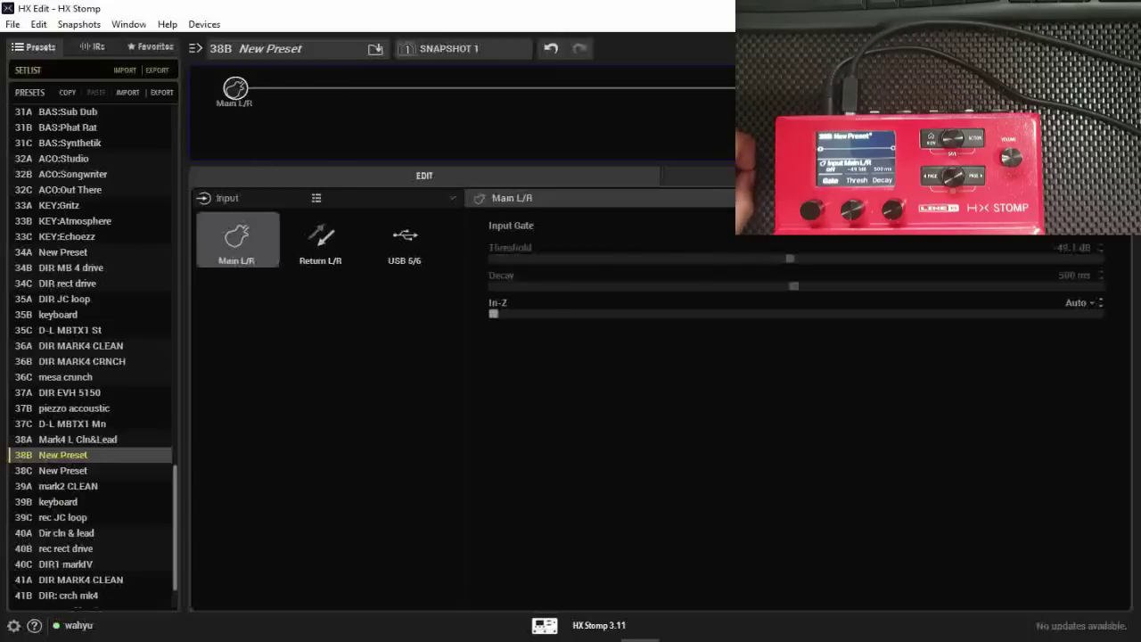
- Look over the input block's assignable parameters and the controller sources offered for Input Gate
left_click(896, 175)
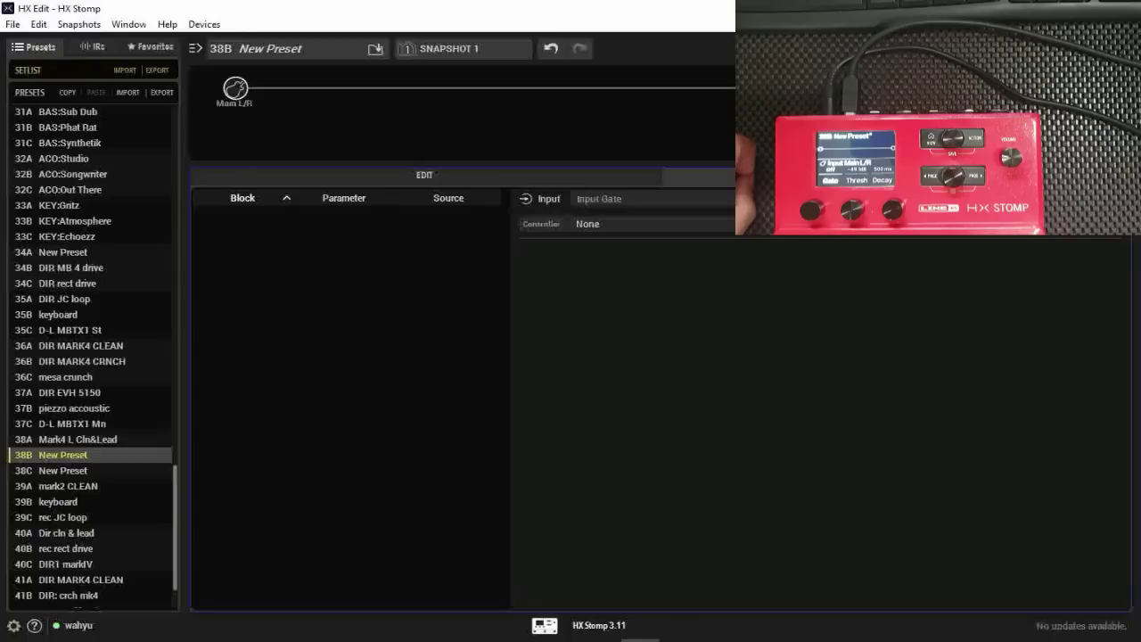
left_click(515, 178)
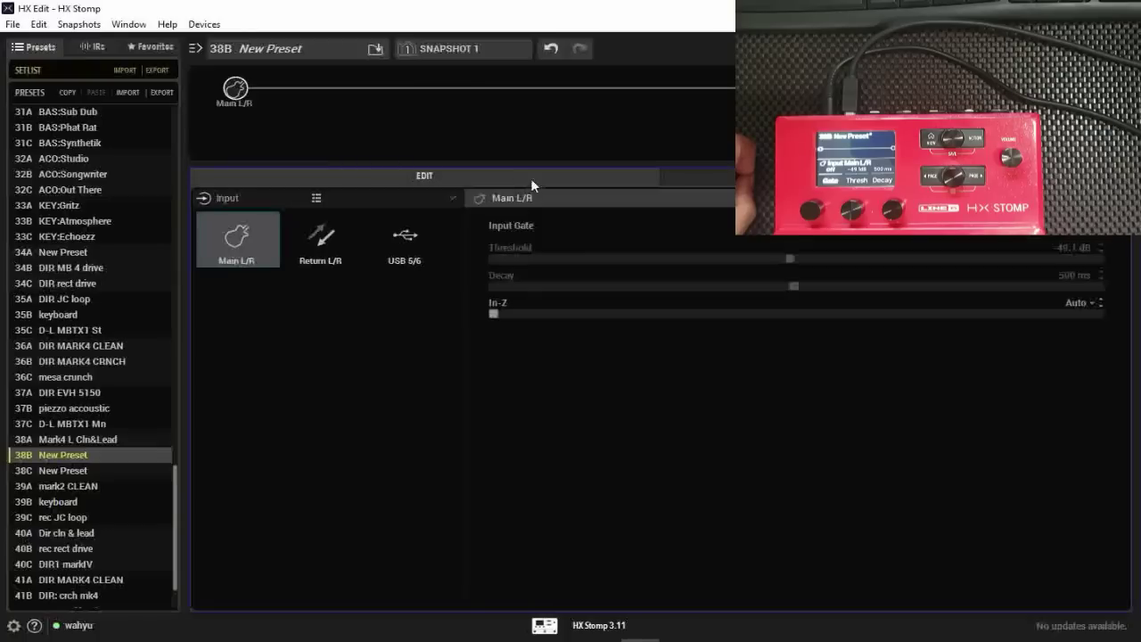
left_click(654, 175)
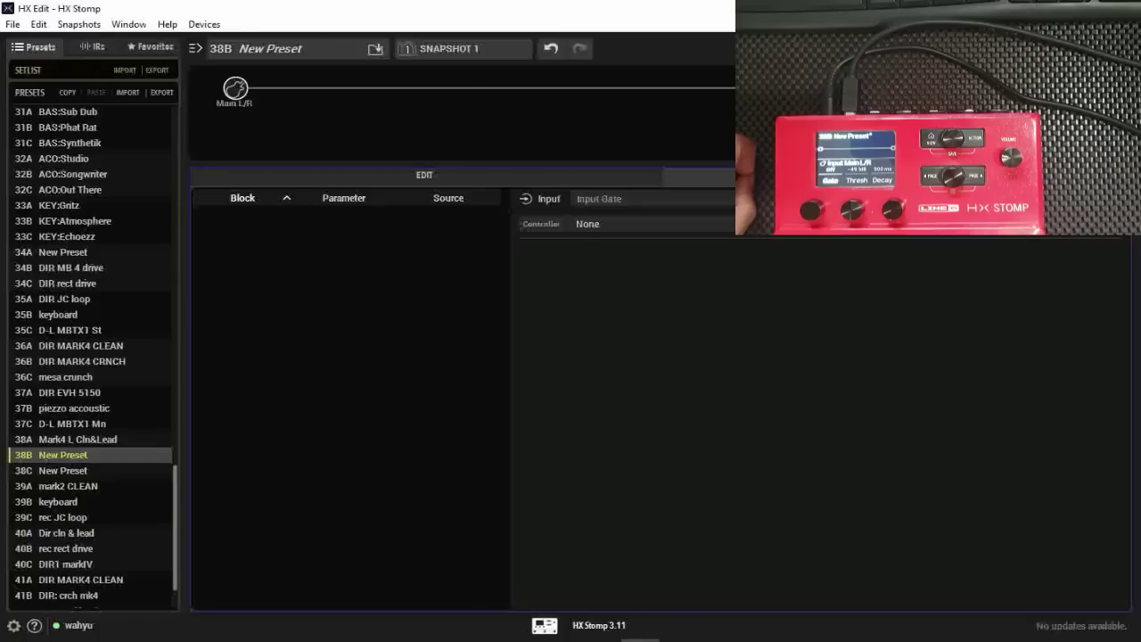
left_click(665, 198)
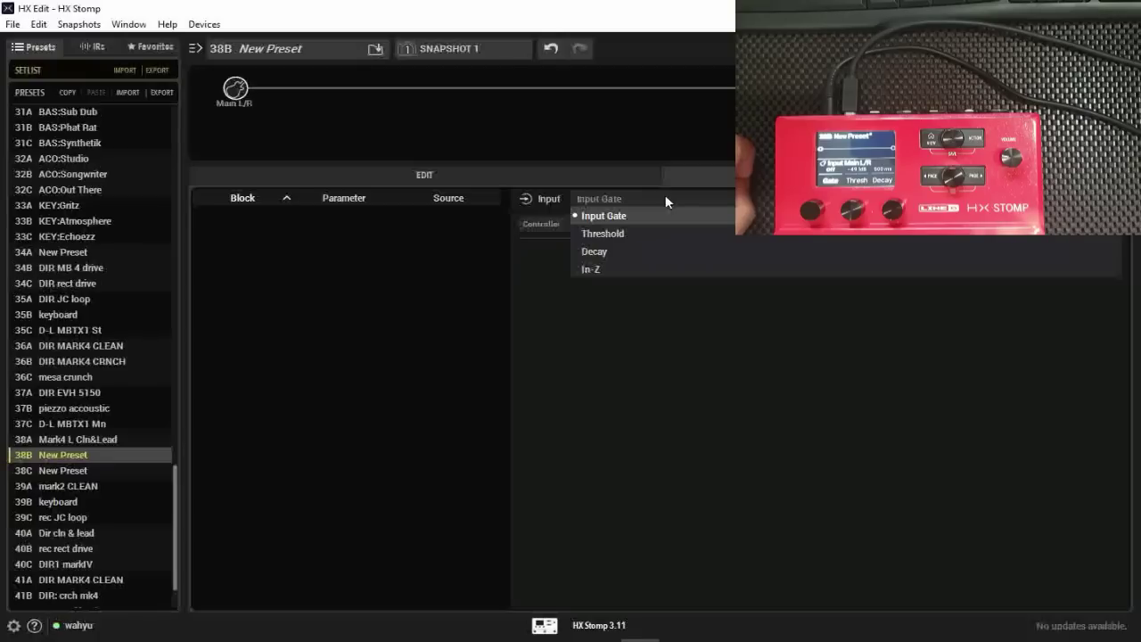
left_click(665, 199)
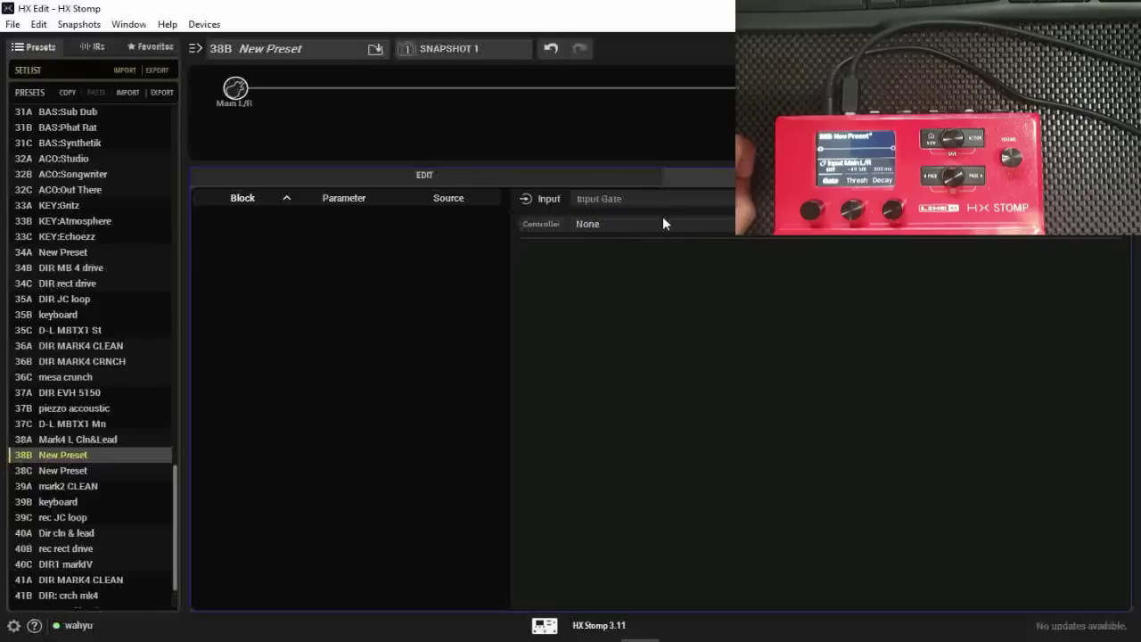
left_click(661, 224)
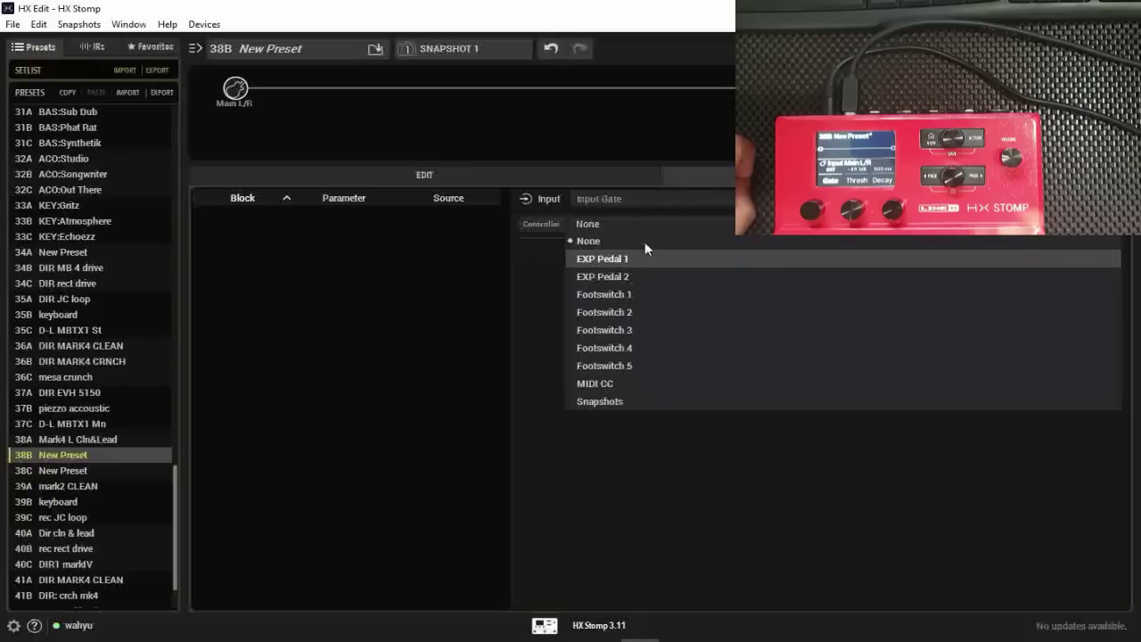
left_click(526, 177)
left_click(454, 179)
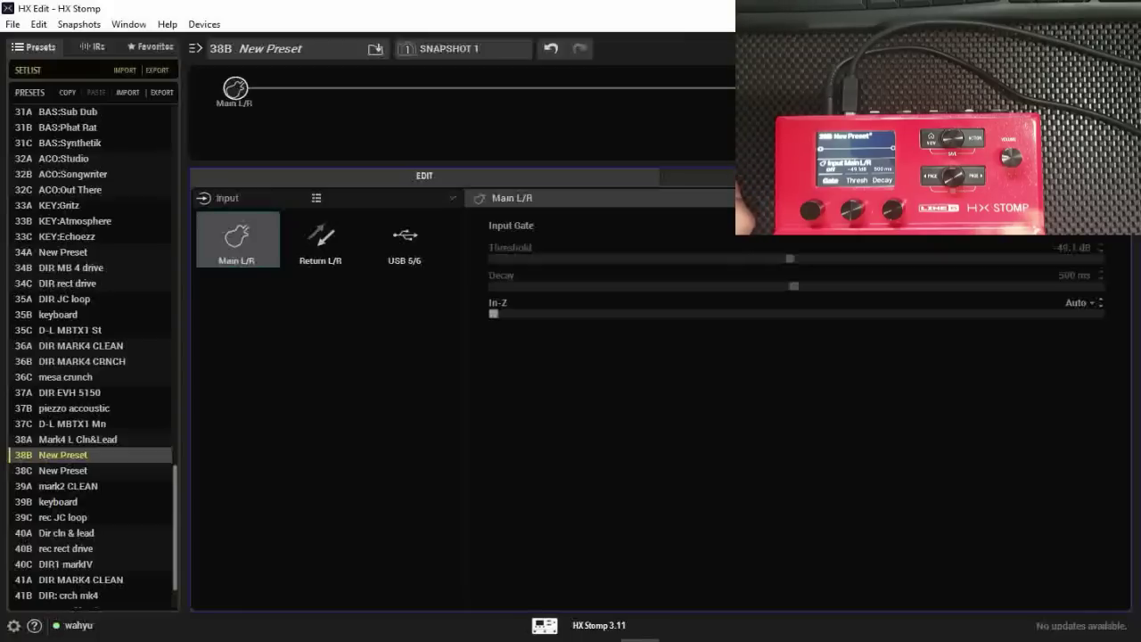
- Review the Input Gate controller choices again and return to the input block's editing parameters
left_click(895, 174)
left_click(803, 224)
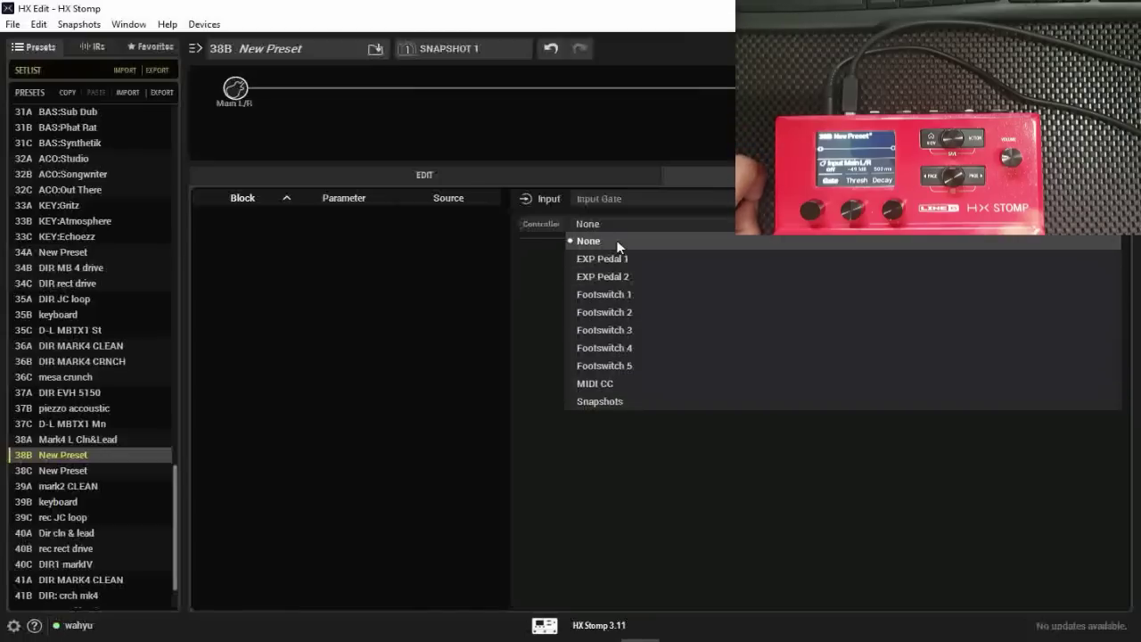
left_click(549, 177)
left_click(549, 177)
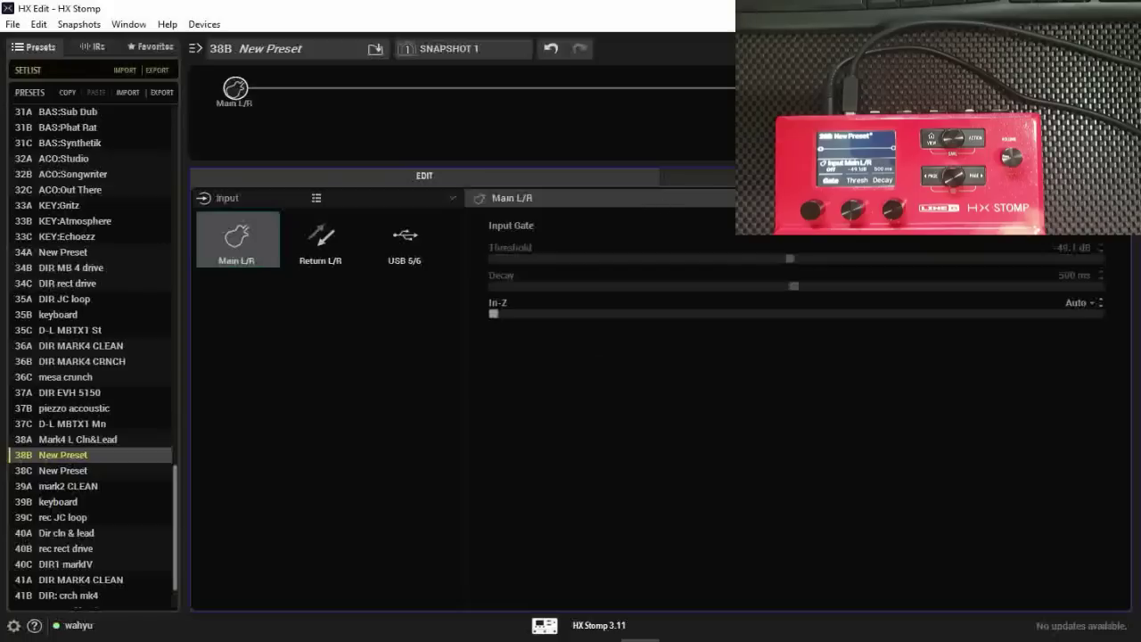
left_click(891, 175)
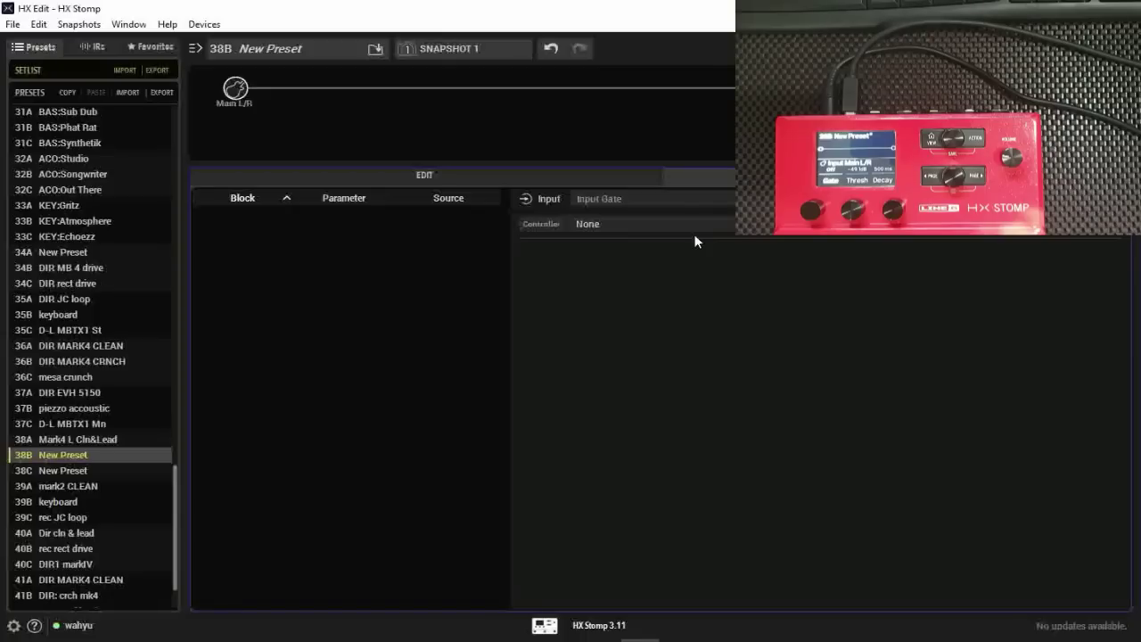
left_click(512, 177)
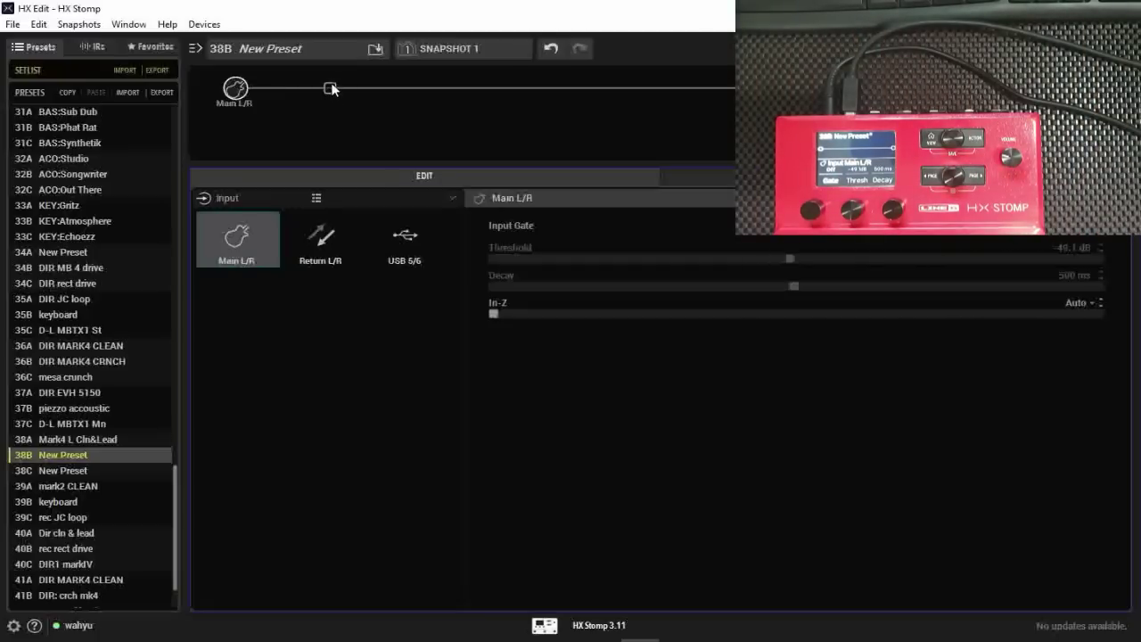
- Examine the Main L/R output block's Pan and Level settings and the controller sources available for Pan
left_click_drag(330, 90, 526, 89)
left_click_drag(645, 89, 798, 88)
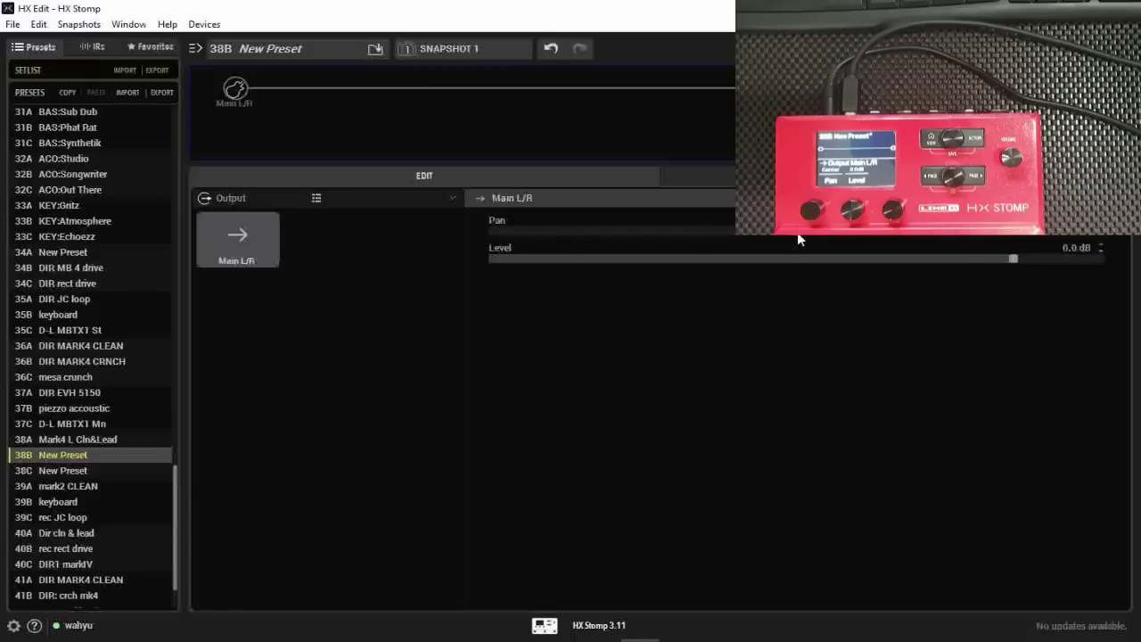
mouse_move(797, 232)
left_mouse_down()
mouse_move(591, 248)
mouse_move(592, 228)
mouse_move(894, 236)
mouse_move(799, 238)
left_mouse_up()
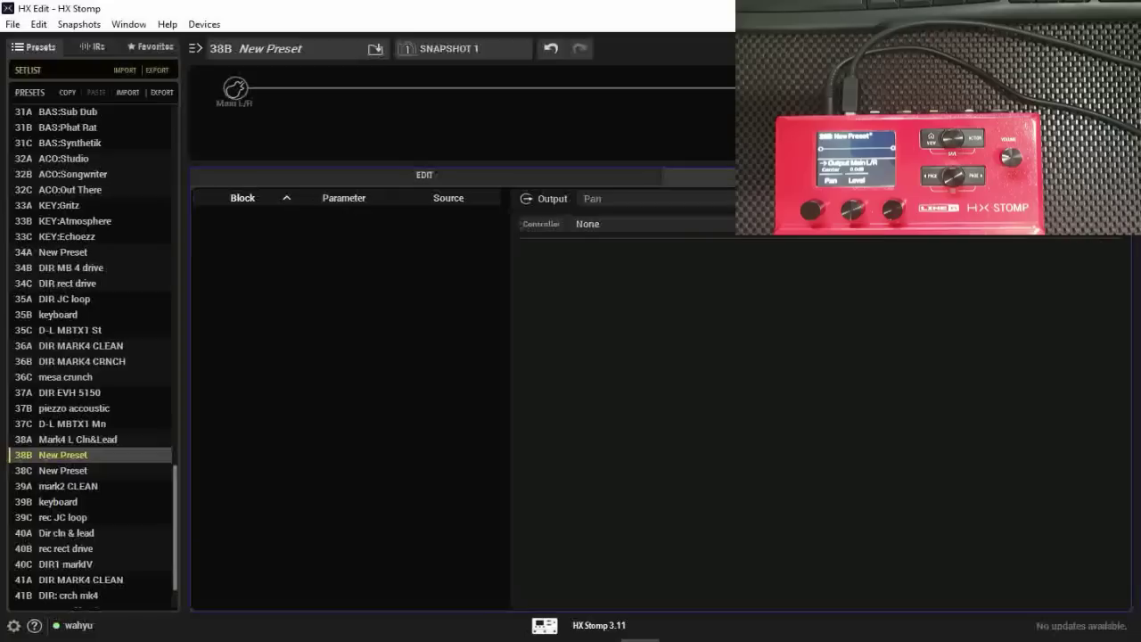
left_click(716, 223)
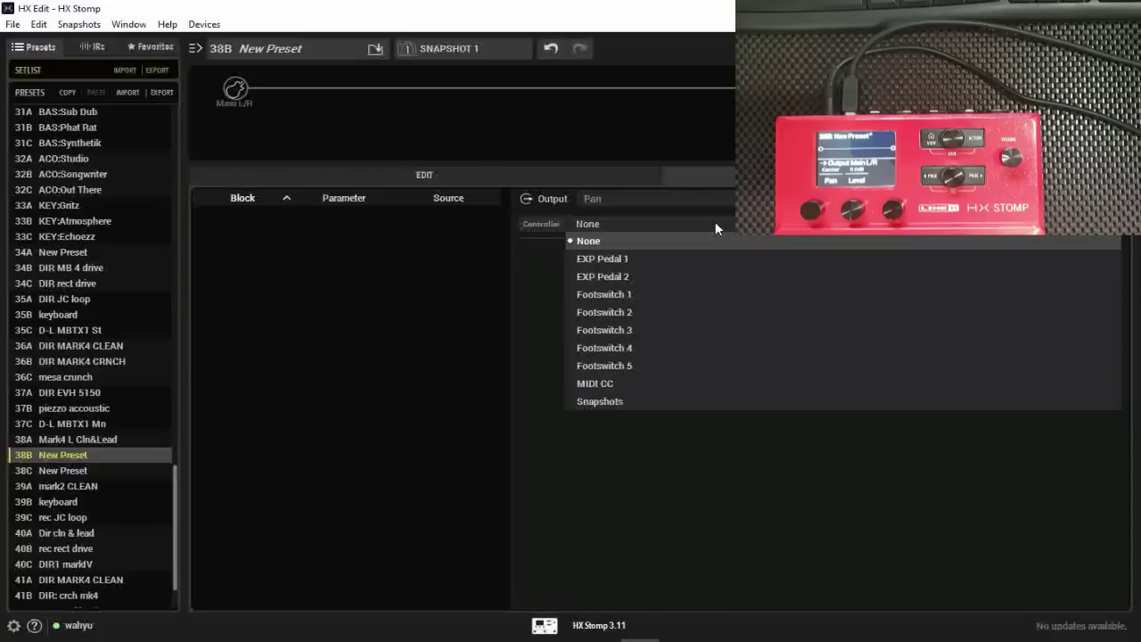
left_click(715, 221)
left_click(566, 179)
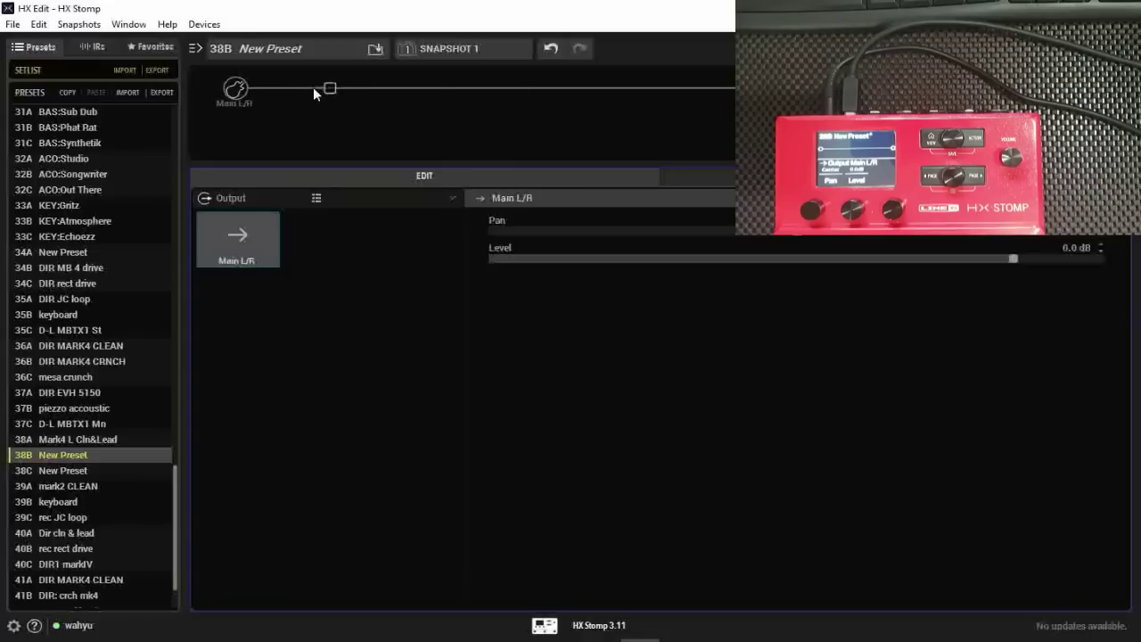
- Browse the model categories for the first empty block after the input and list the mono Distortion models
left_click(329, 89)
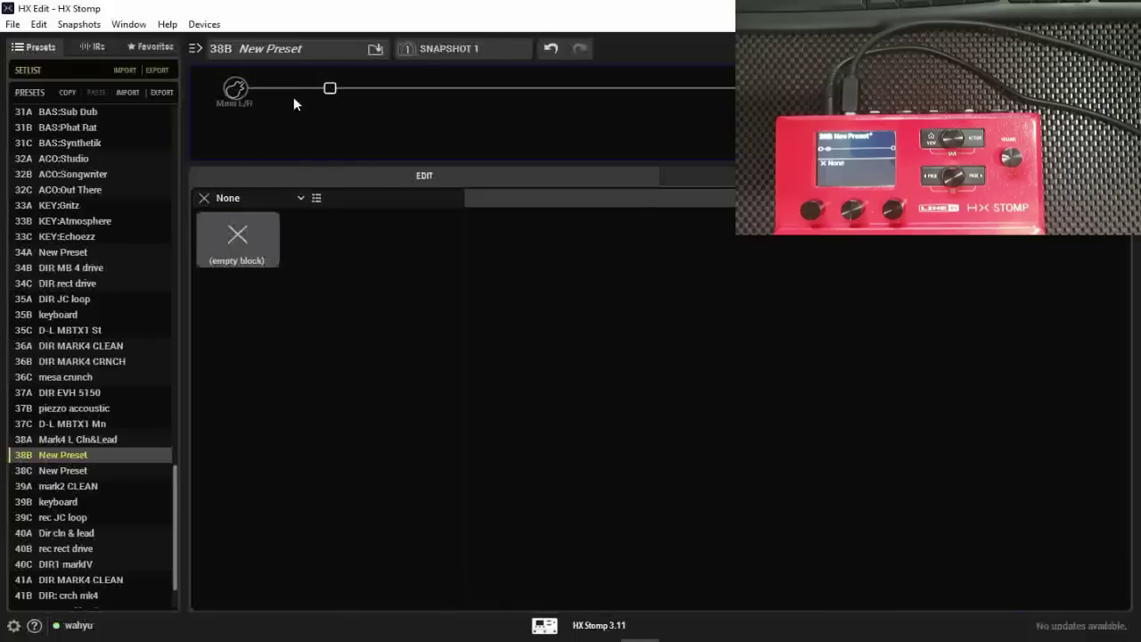
left_click(234, 89)
left_click(330, 89)
left_click(301, 198)
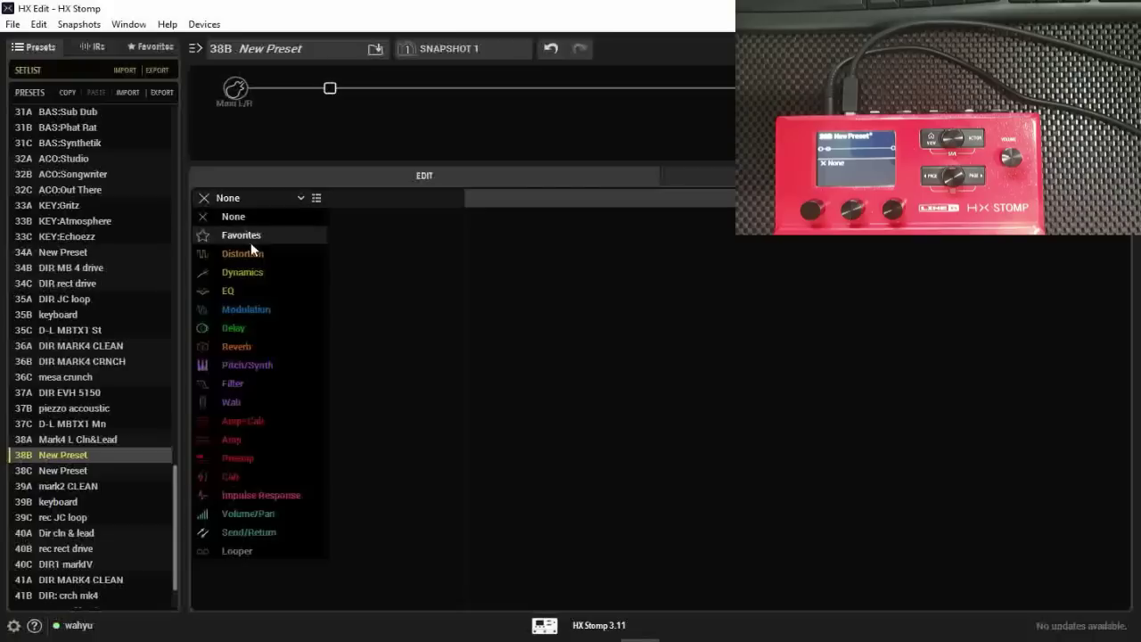
left_click(259, 514)
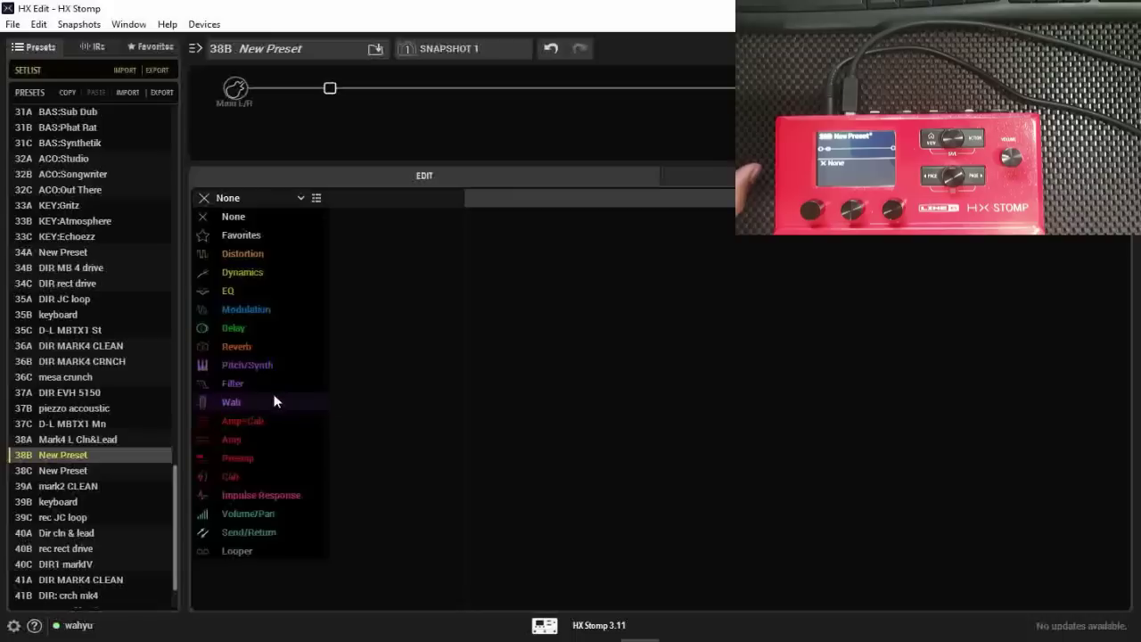
left_click(269, 253)
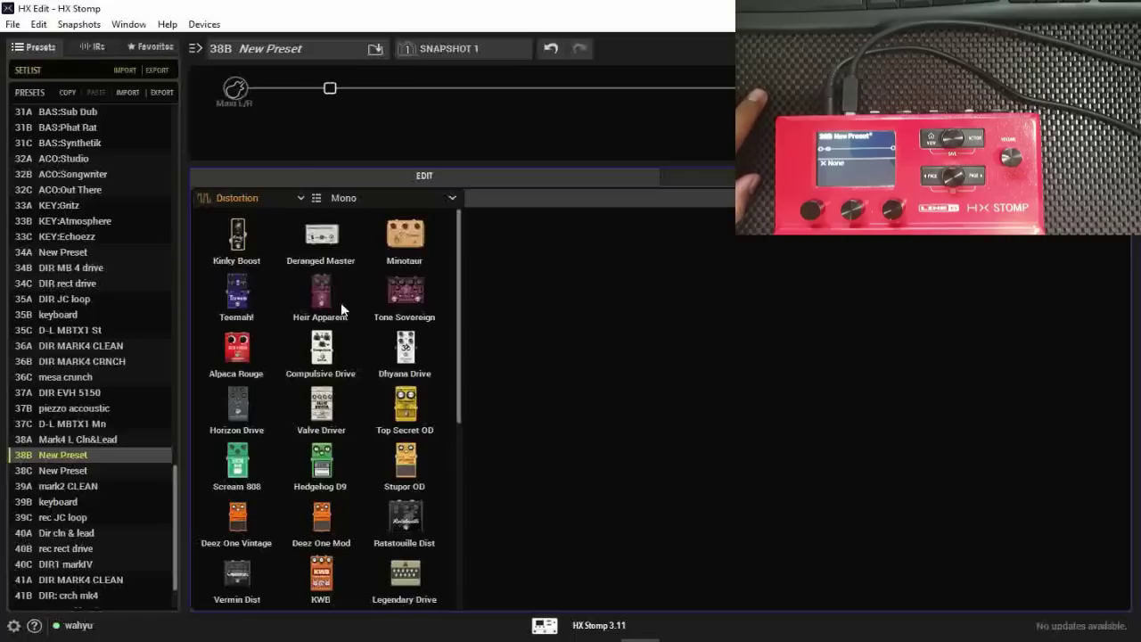
- Load the mono Scream 808 distortion model into the first block after the input
left_click(238, 465)
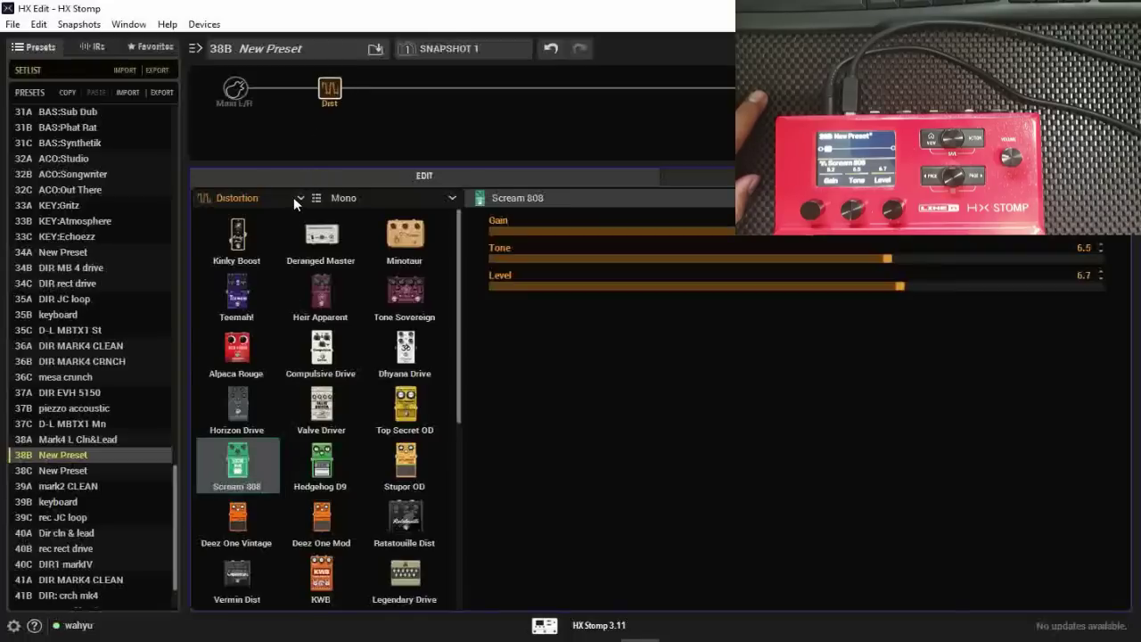
left_click(295, 198)
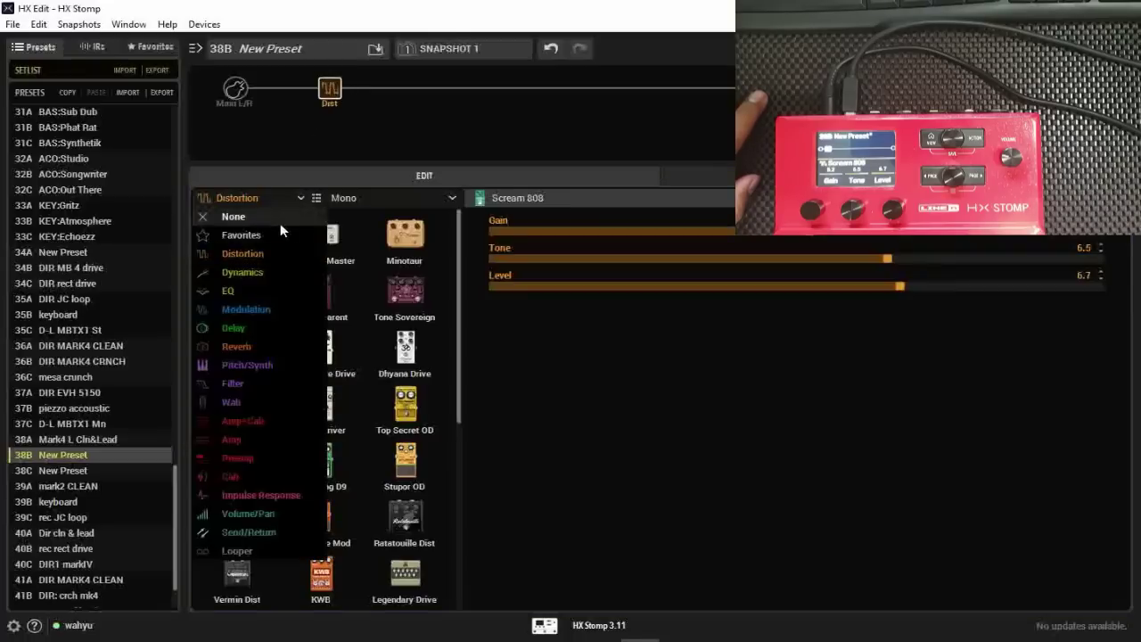
left_click(330, 92)
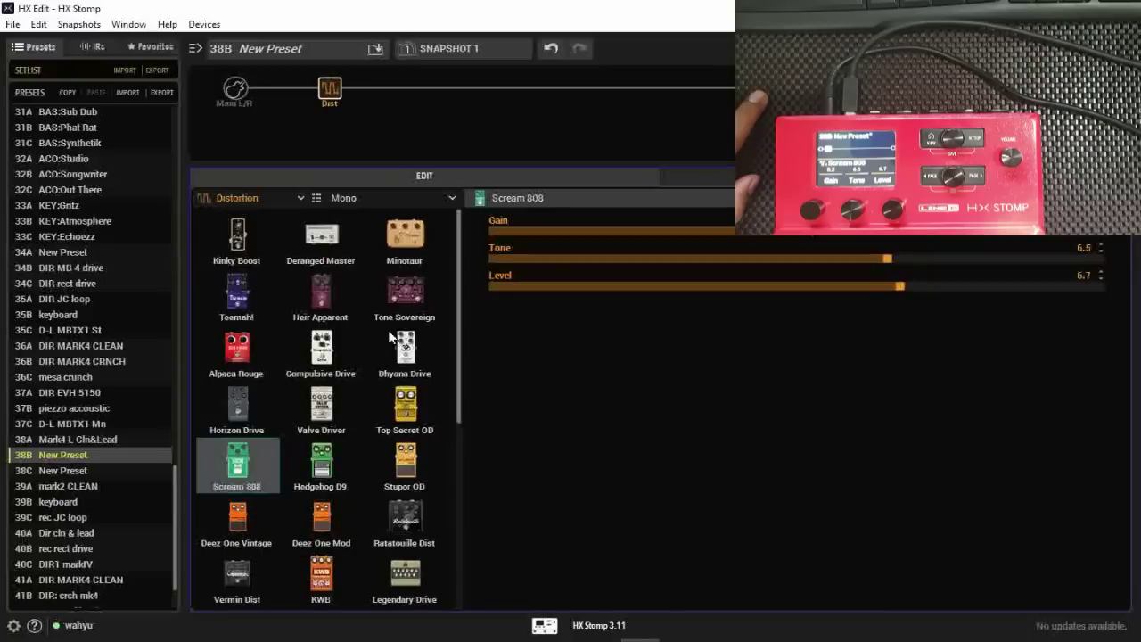
- Load the Ratatouille Dist model into the distortion block, adjust its Gain and set its Level to 7.1
scroll(459, 339, "down", 2)
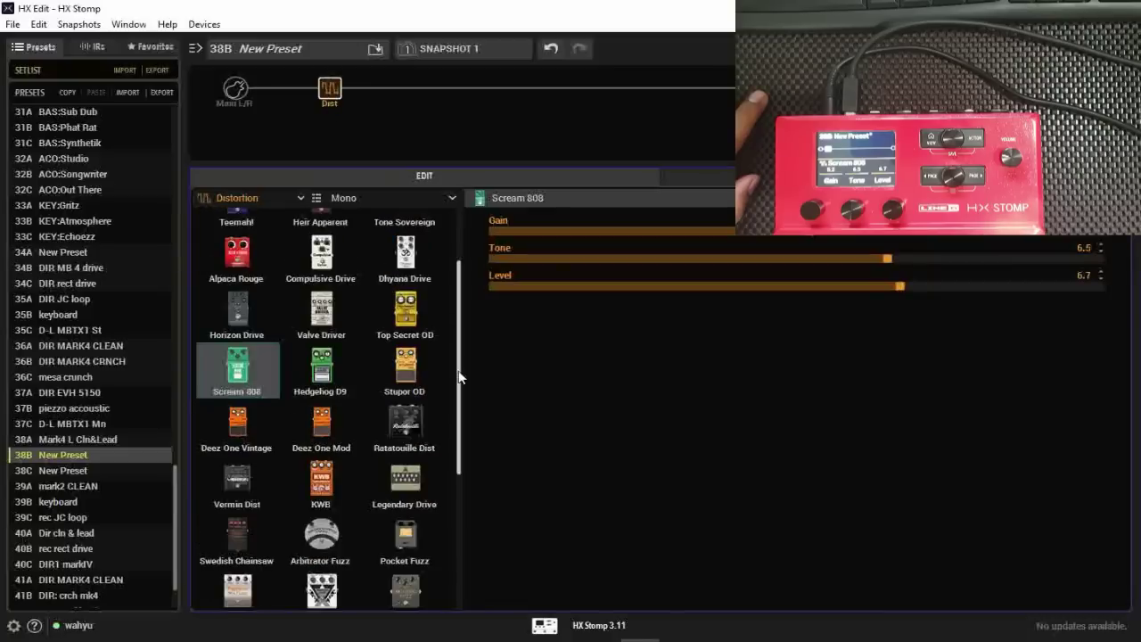
scroll(461, 463, "down", 4)
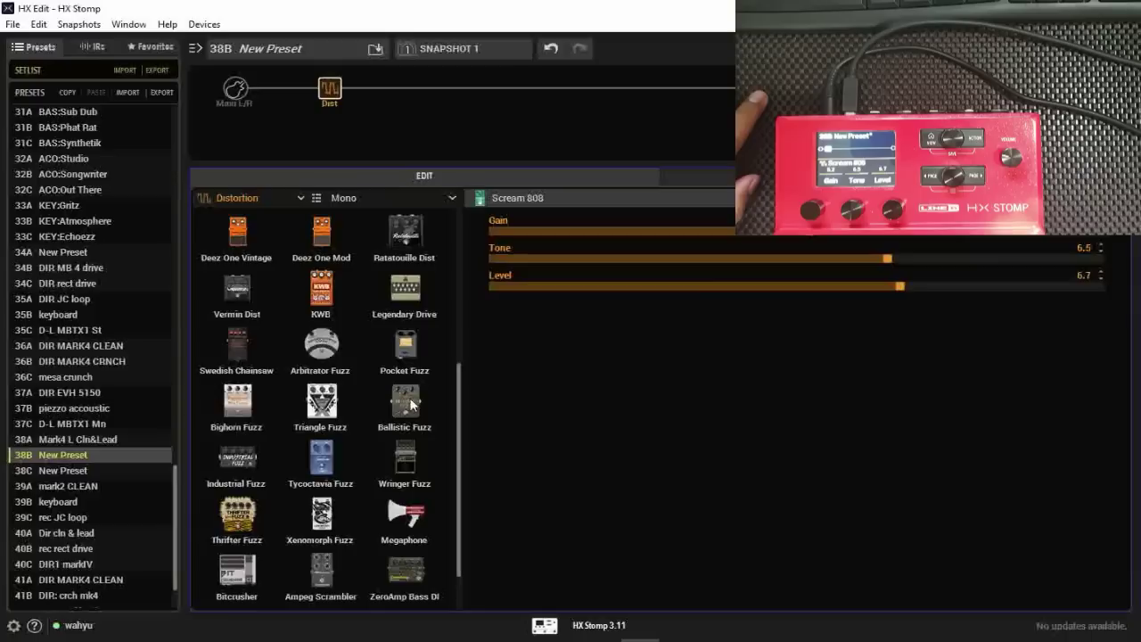
left_click(410, 241)
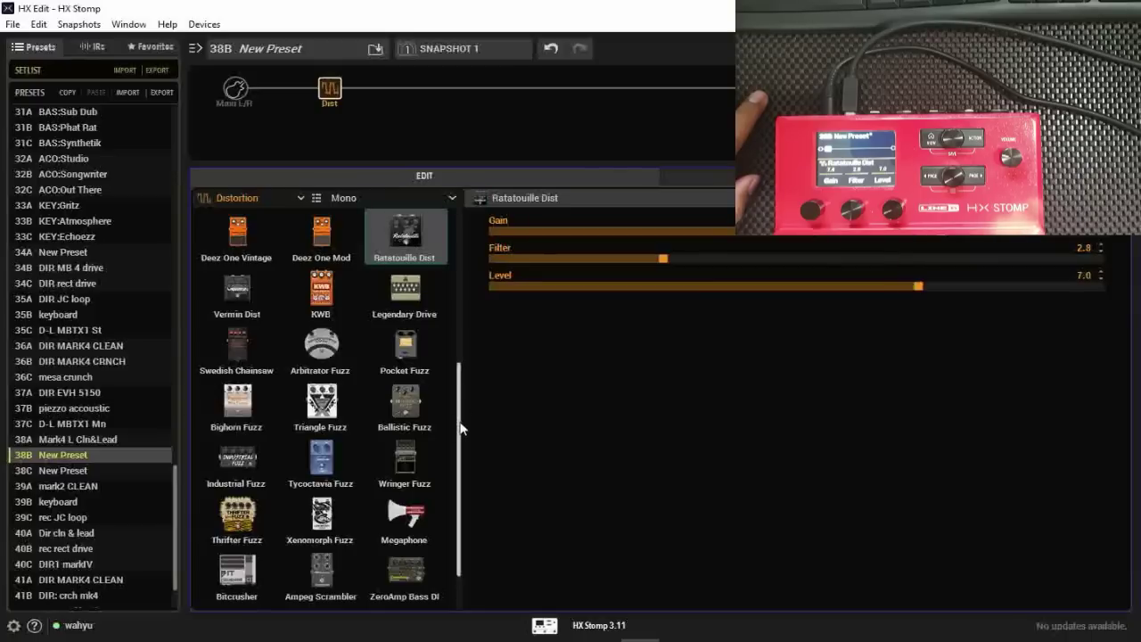
left_click_drag(461, 428, 455, 356)
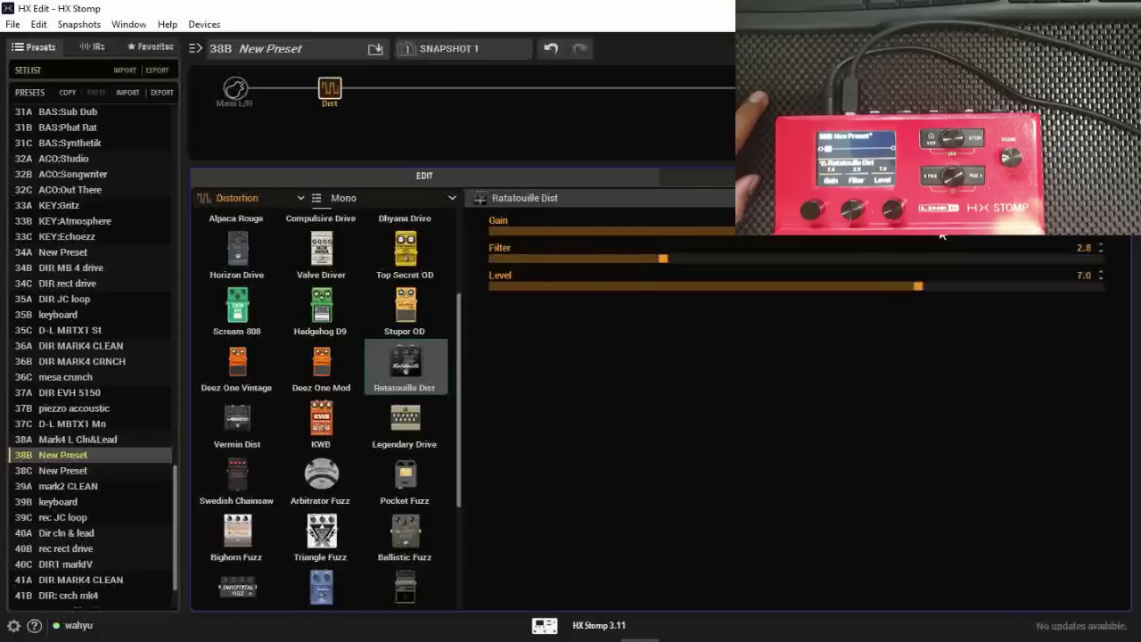
mouse_move(942, 234)
left_mouse_down()
mouse_move(678, 233)
mouse_move(935, 235)
left_mouse_up()
left_click_drag(919, 286, 886, 290)
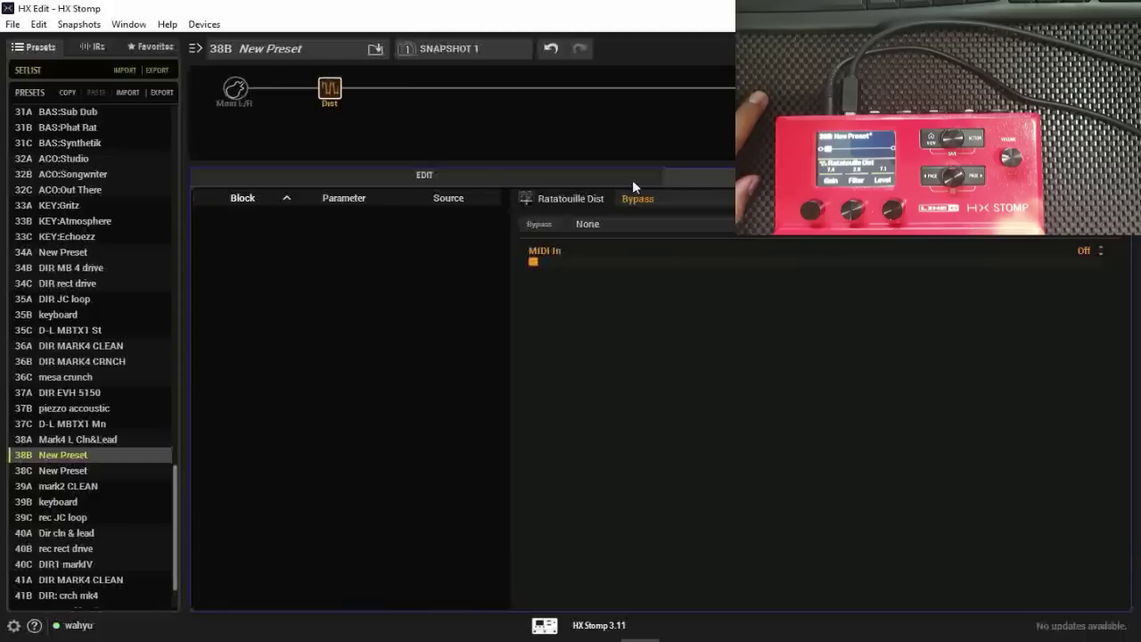
- Review the bypass controller sources for the Ratatouille Dist block and assign its Bypass to Footswitch 1
left_click(658, 230)
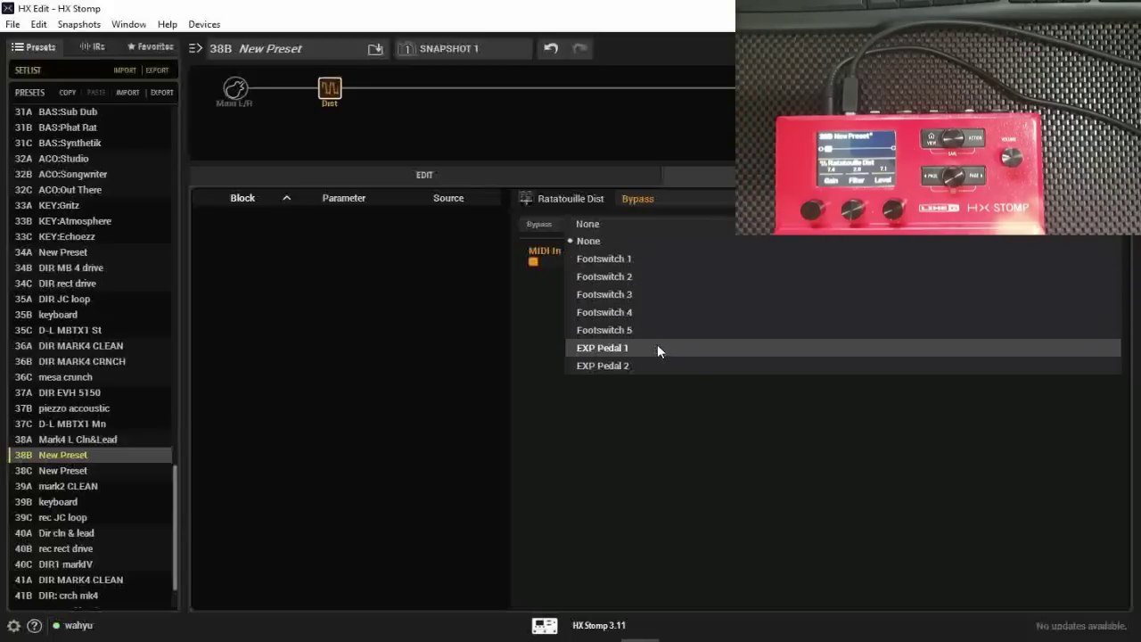
left_click(633, 240)
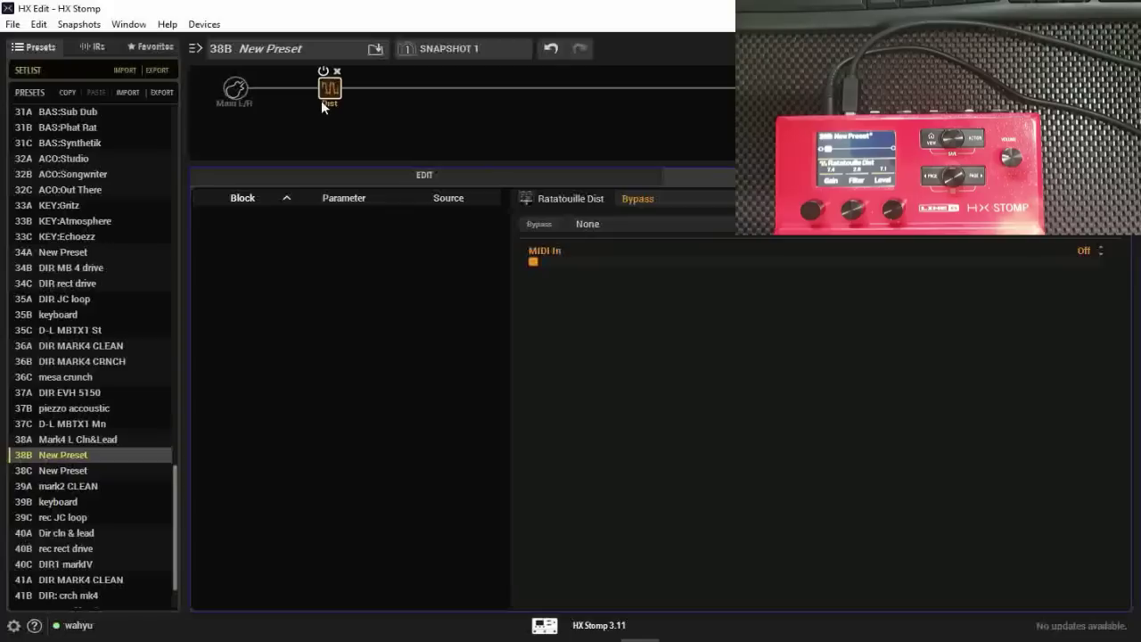
left_click(631, 224)
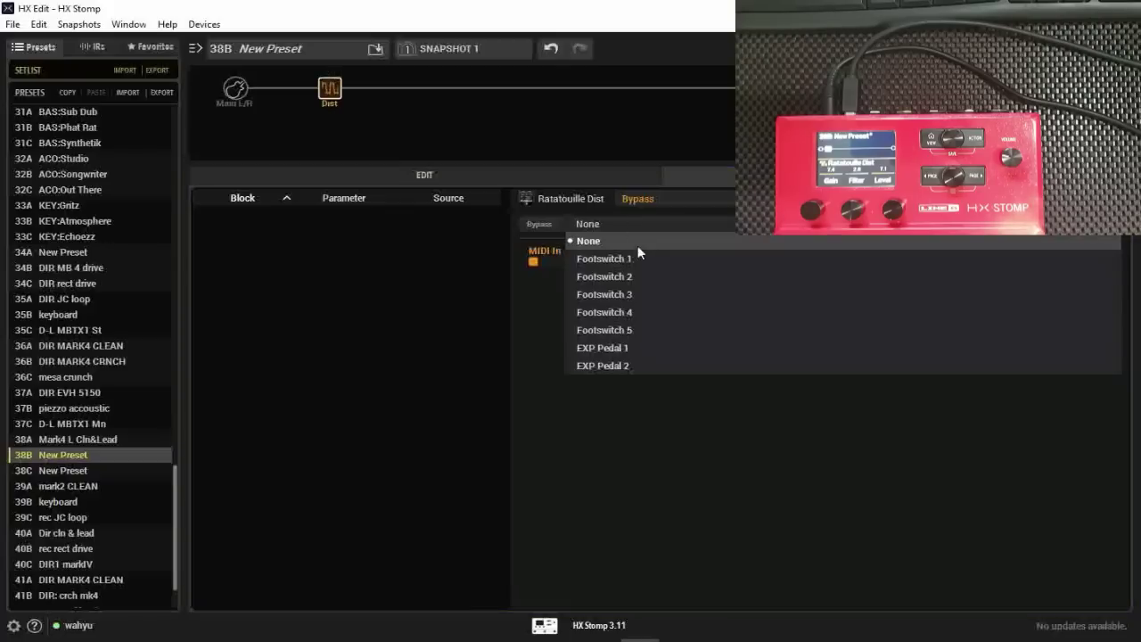
left_click(637, 259)
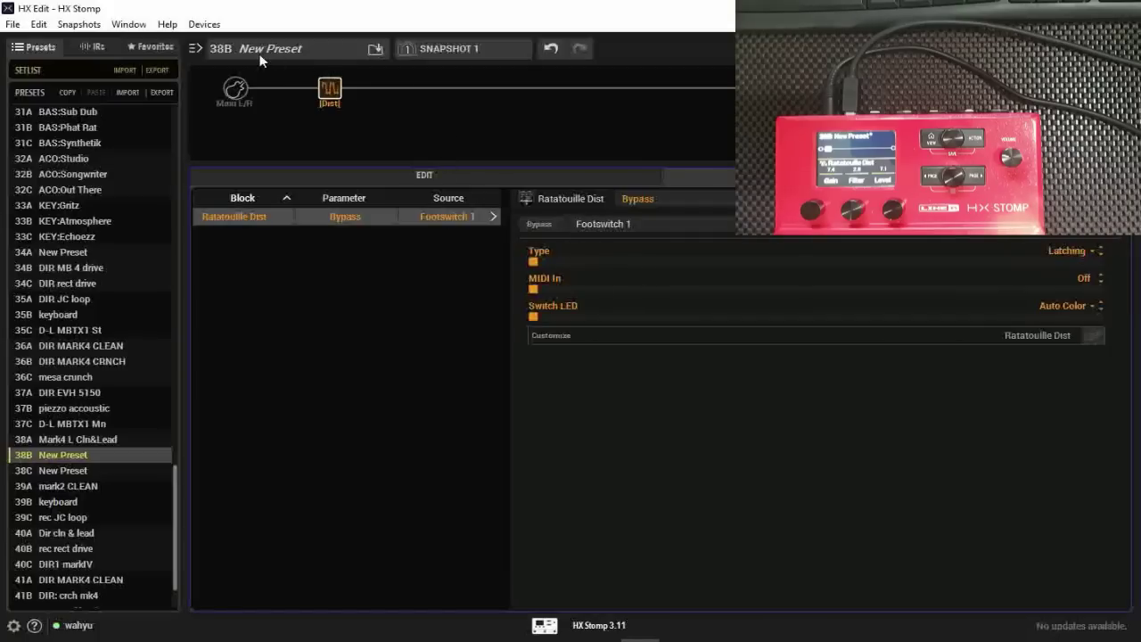
- Toggle the distortion block's bypass state twice and reset its bypass controller source to None
mouse_move(323, 83)
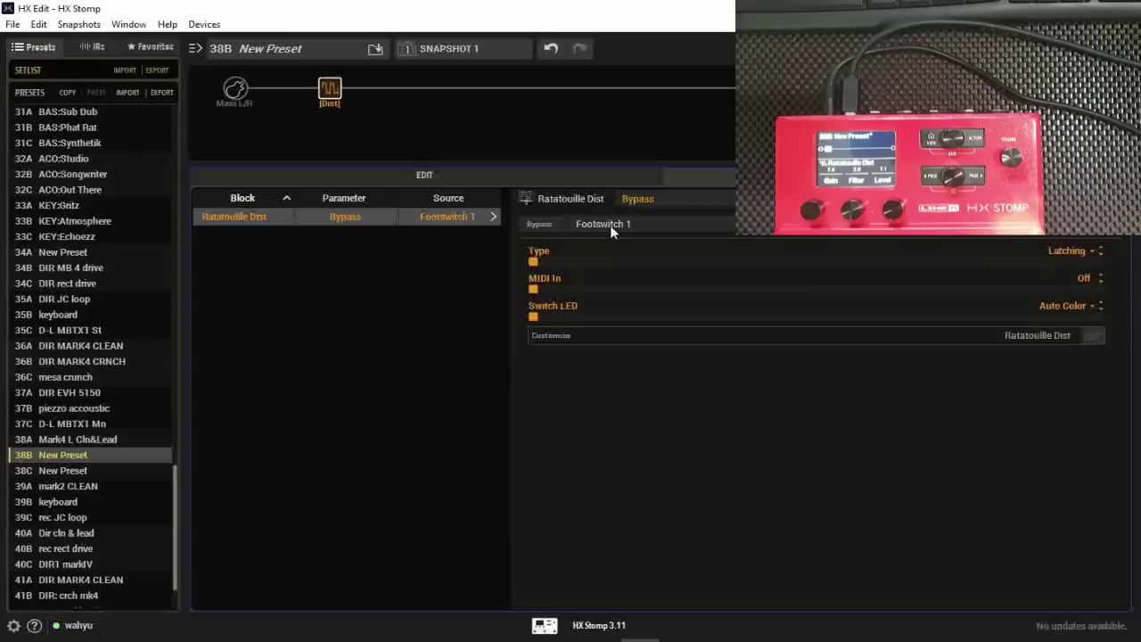
left_click(324, 70)
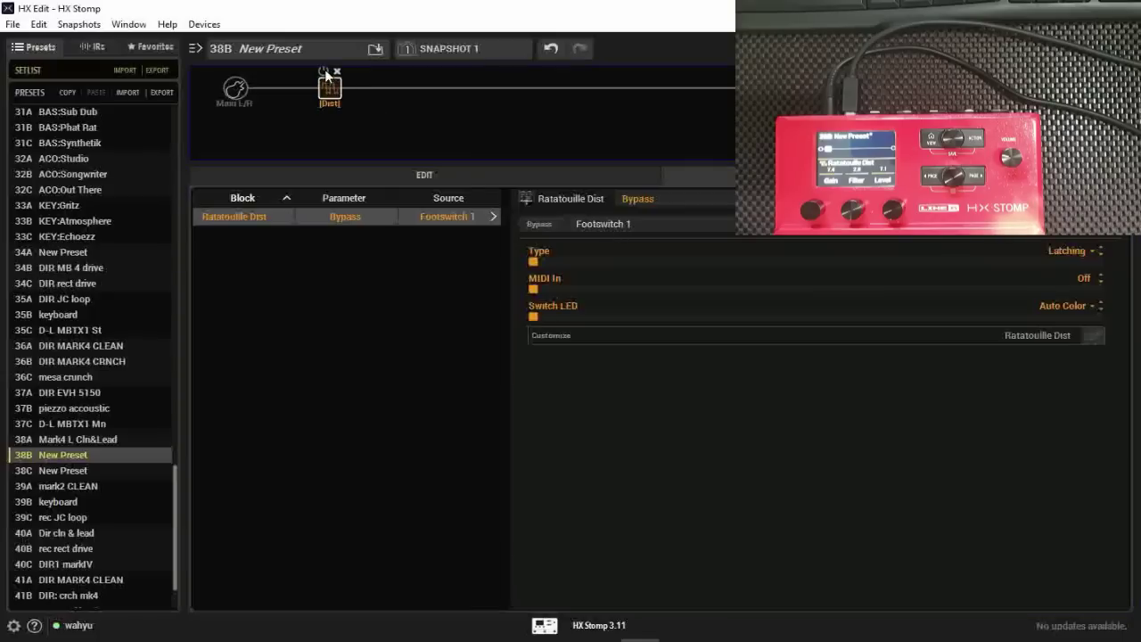
left_click(326, 71)
left_click(604, 226)
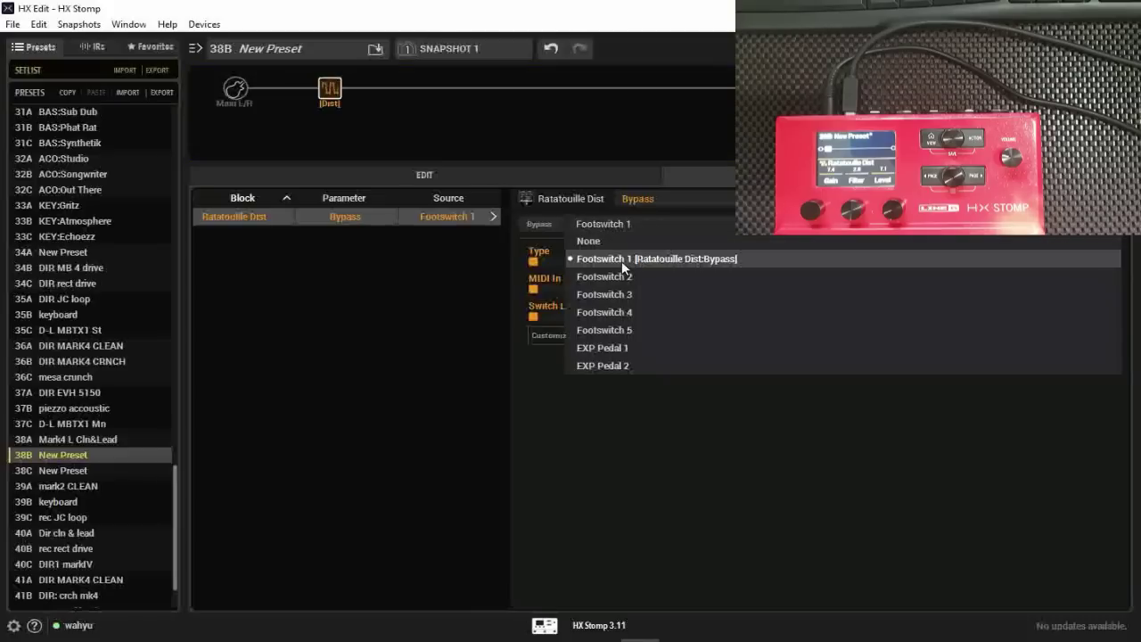
left_click(612, 235)
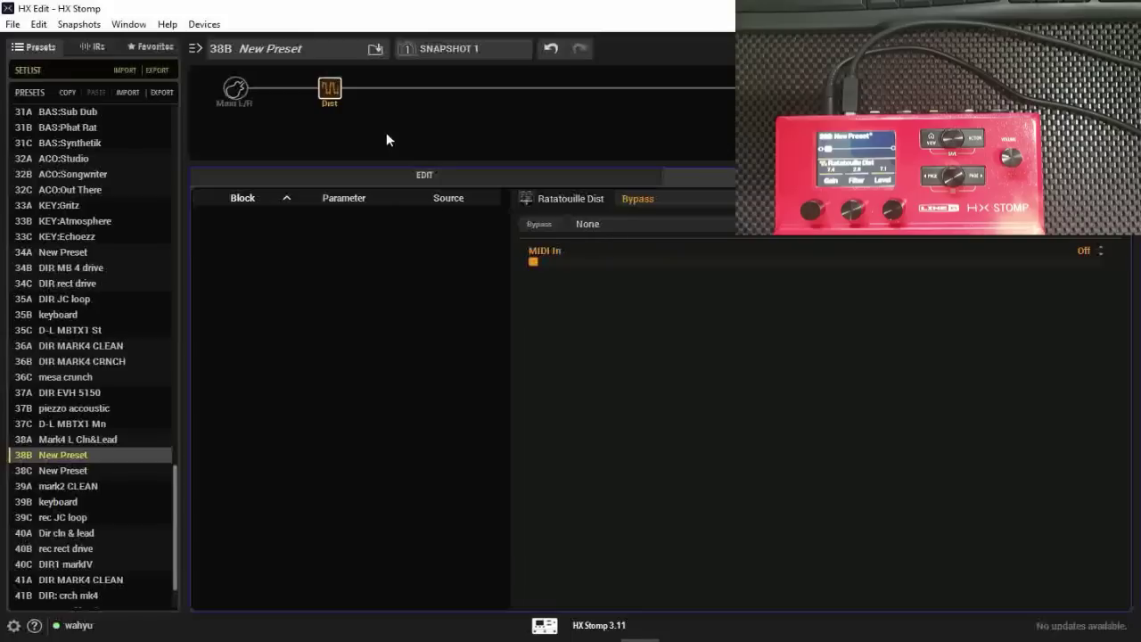
- Select the empty block after the distortion and browse the mono Dynamics, EQ and Modulation models for it
left_click(484, 175)
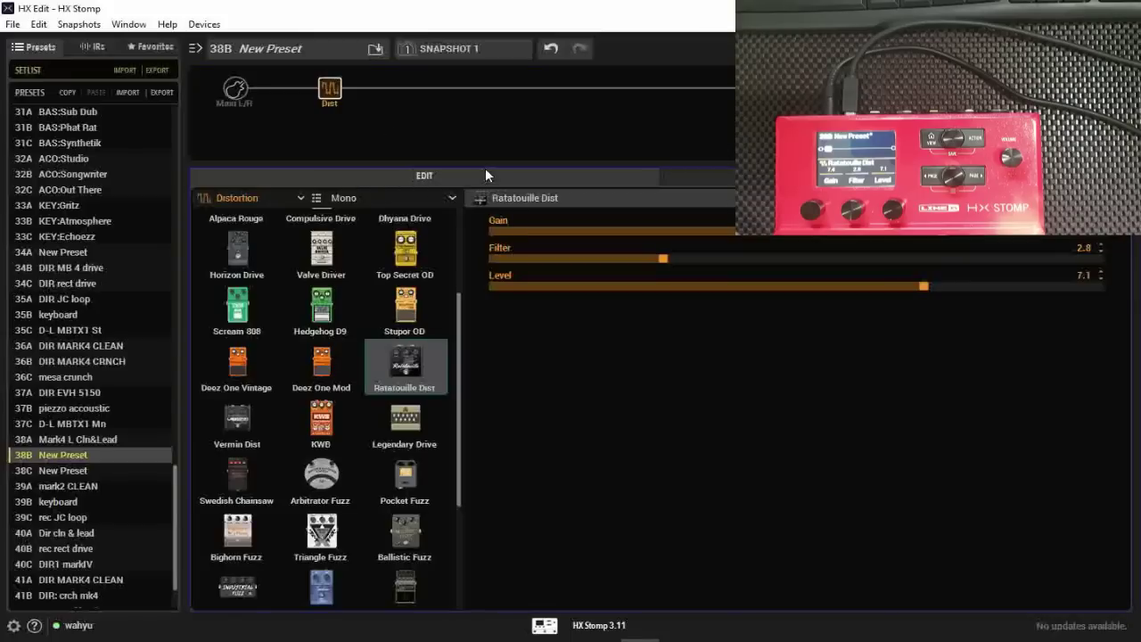
left_click(424, 91)
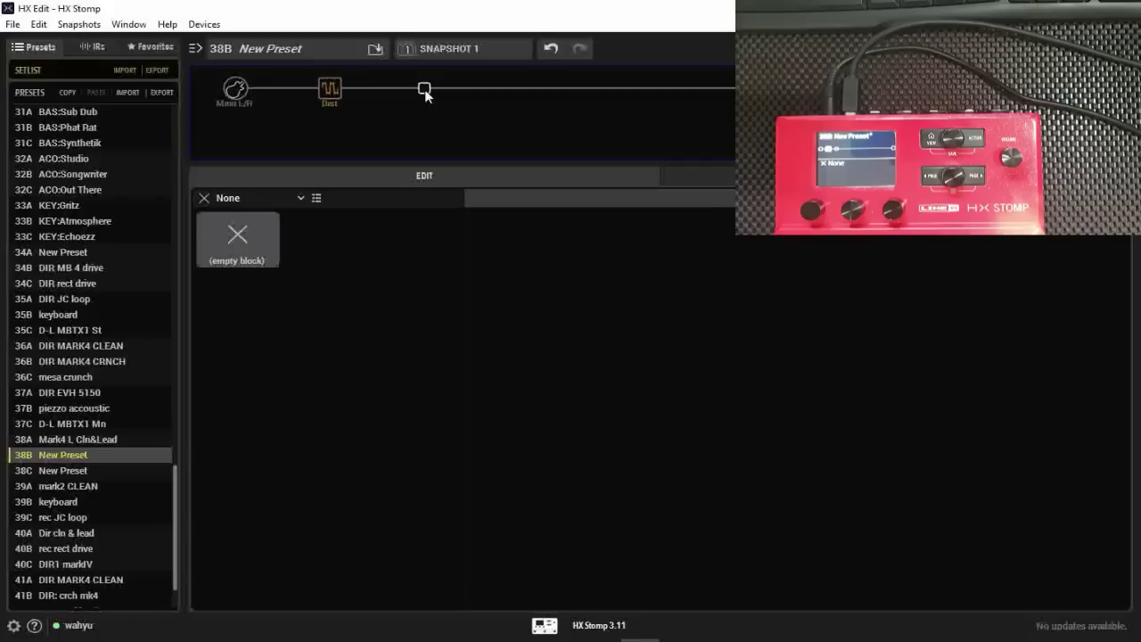
left_click(299, 197)
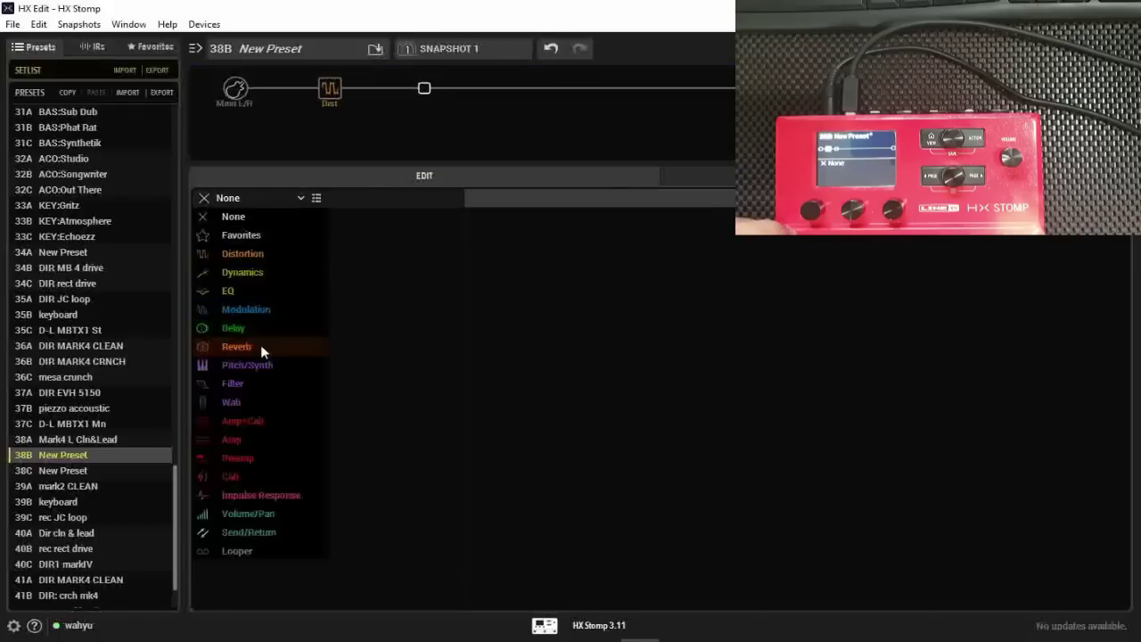
left_click(247, 272)
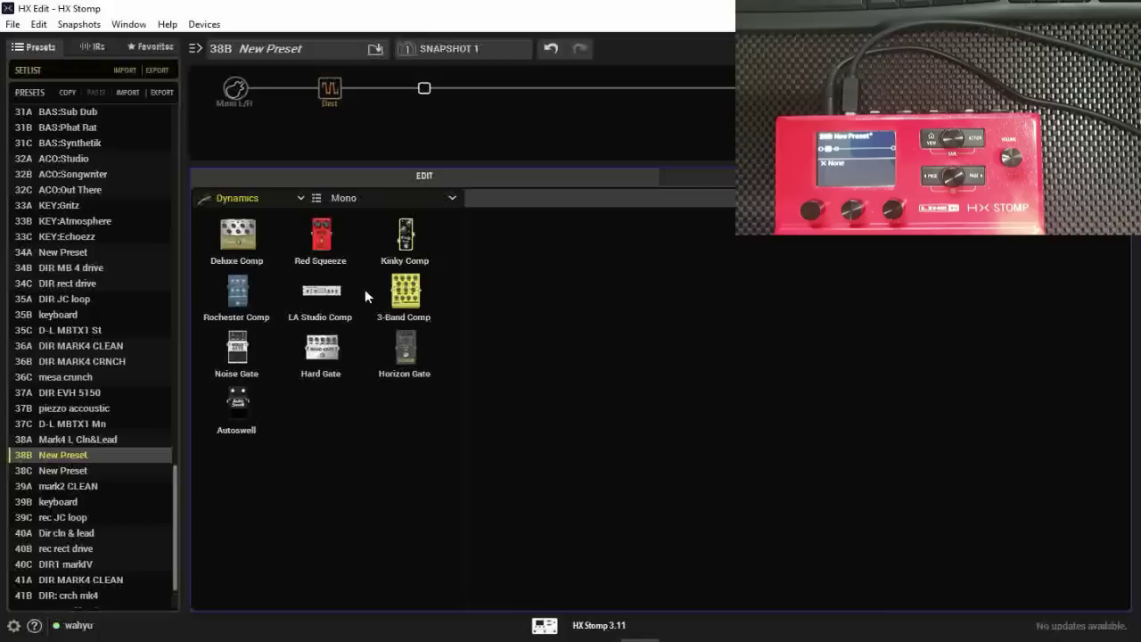
left_click(300, 197)
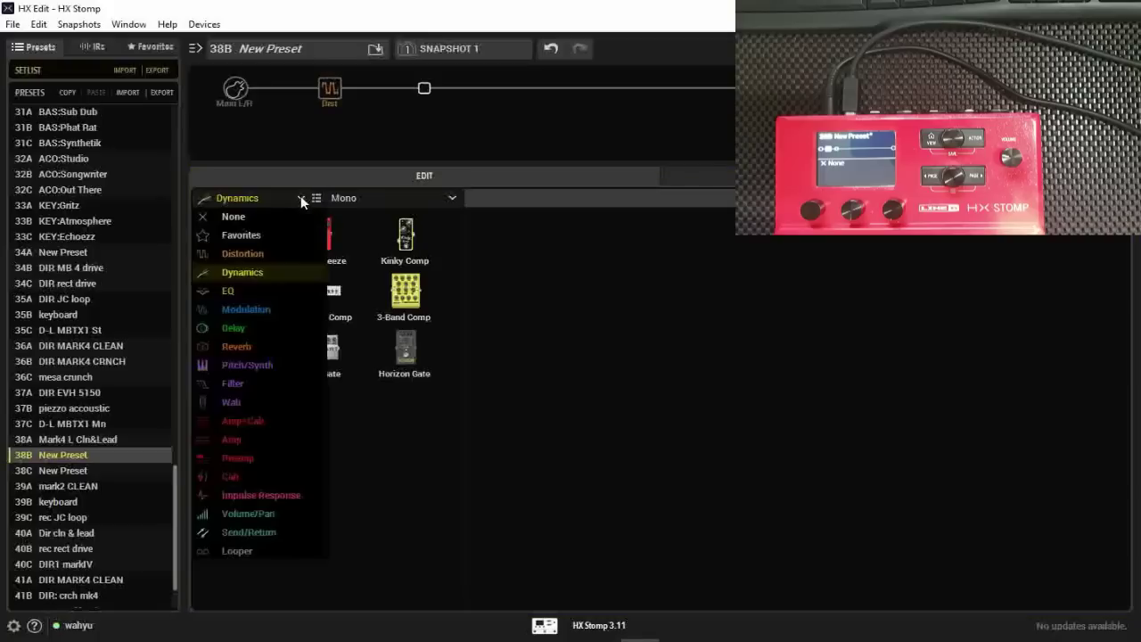
left_click(250, 290)
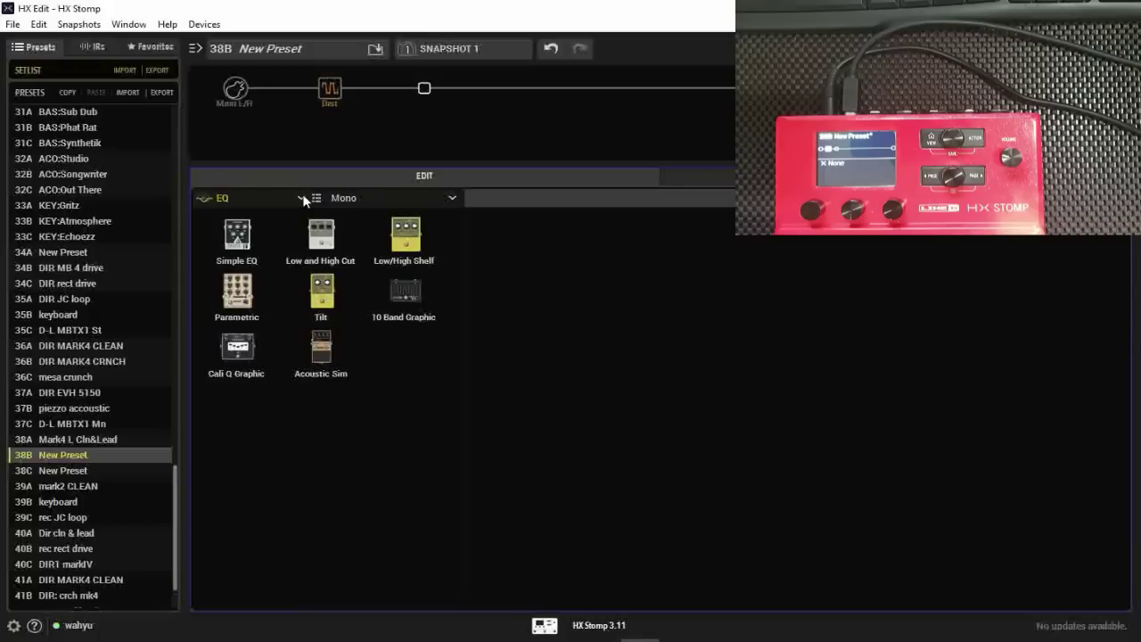
left_click(303, 197)
left_click(278, 304)
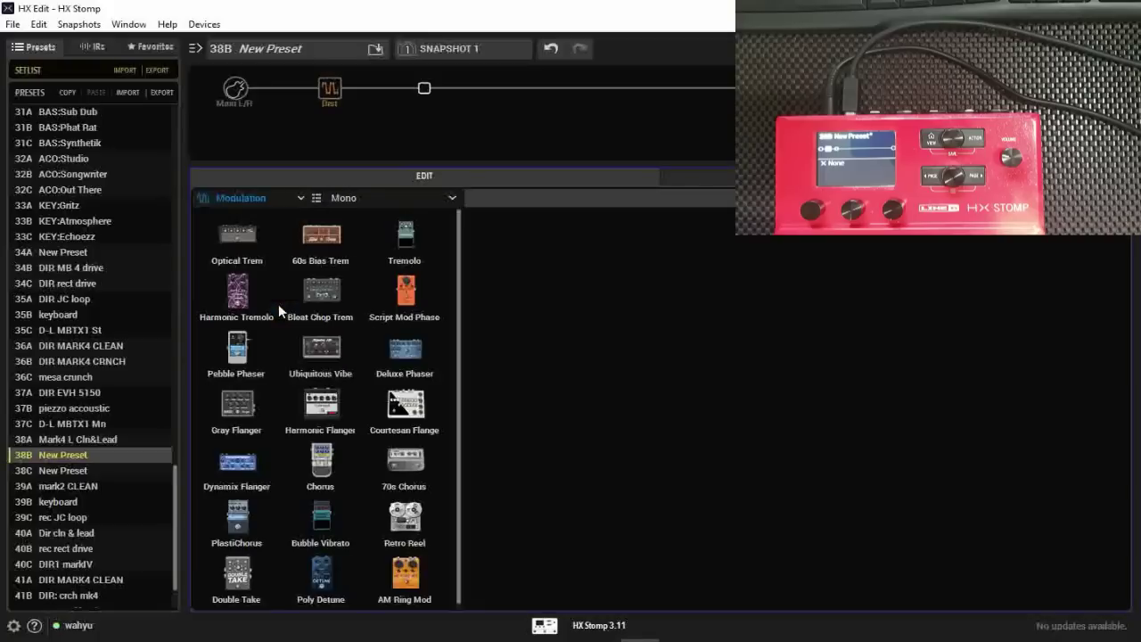
- Compare the guitar Amp+Cab and Amp models with the single Cab models offered for the empty block
left_click(301, 197)
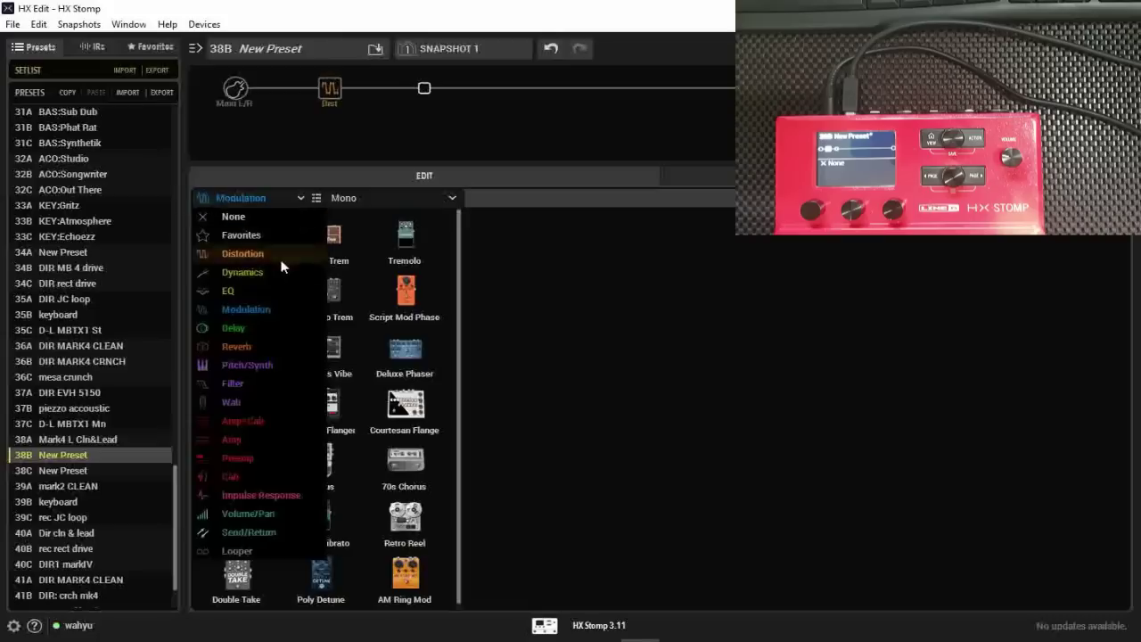
left_click(267, 418)
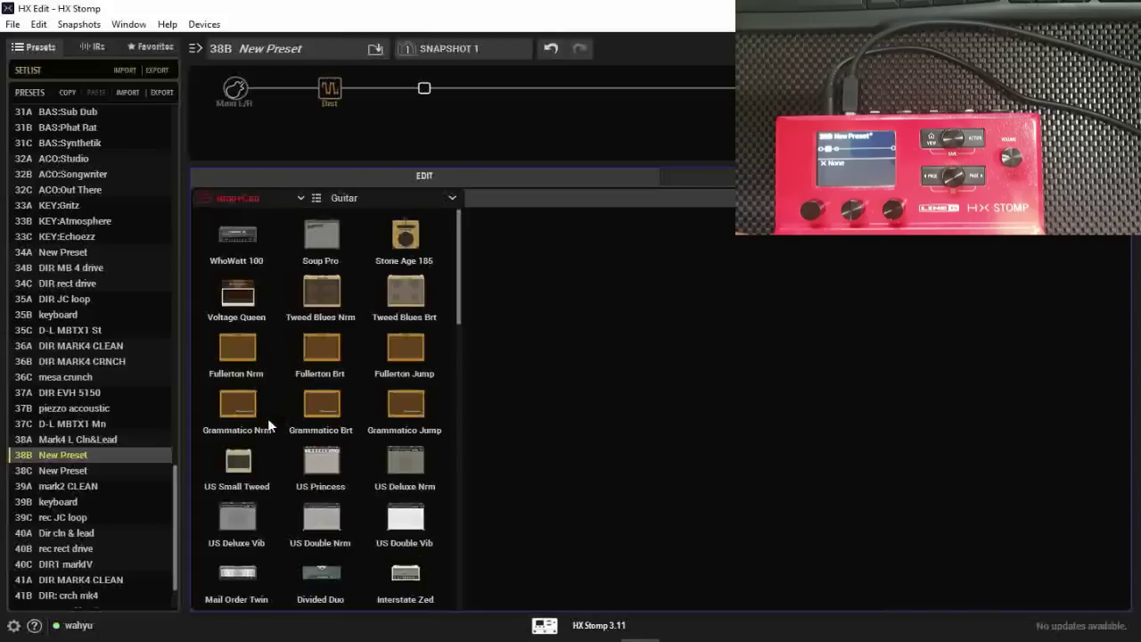
left_click(294, 197)
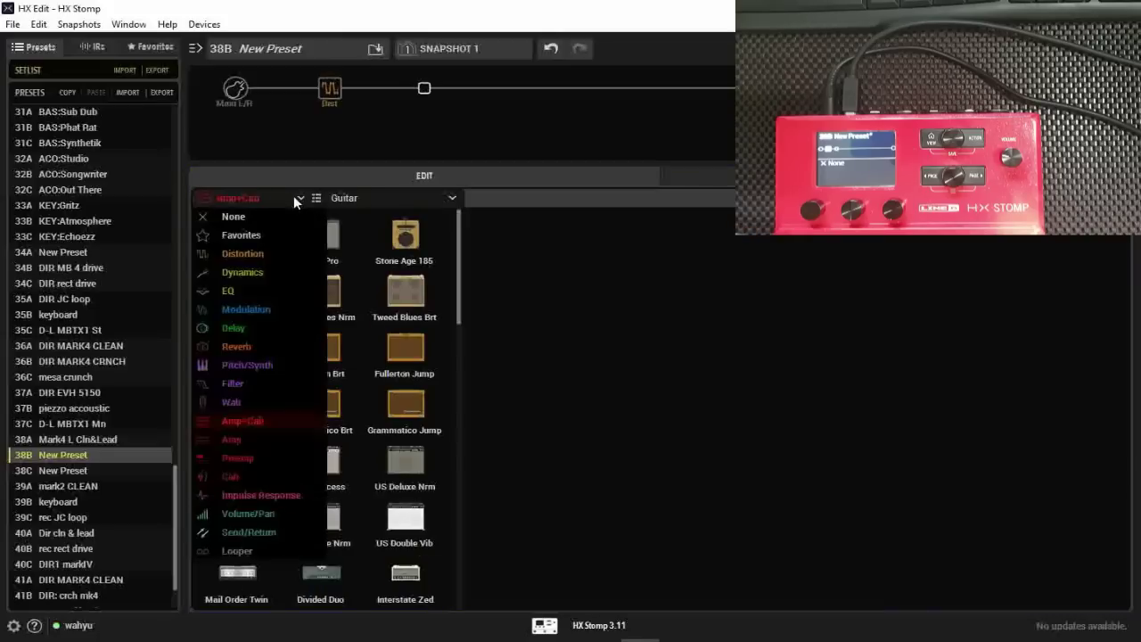
left_click(258, 422)
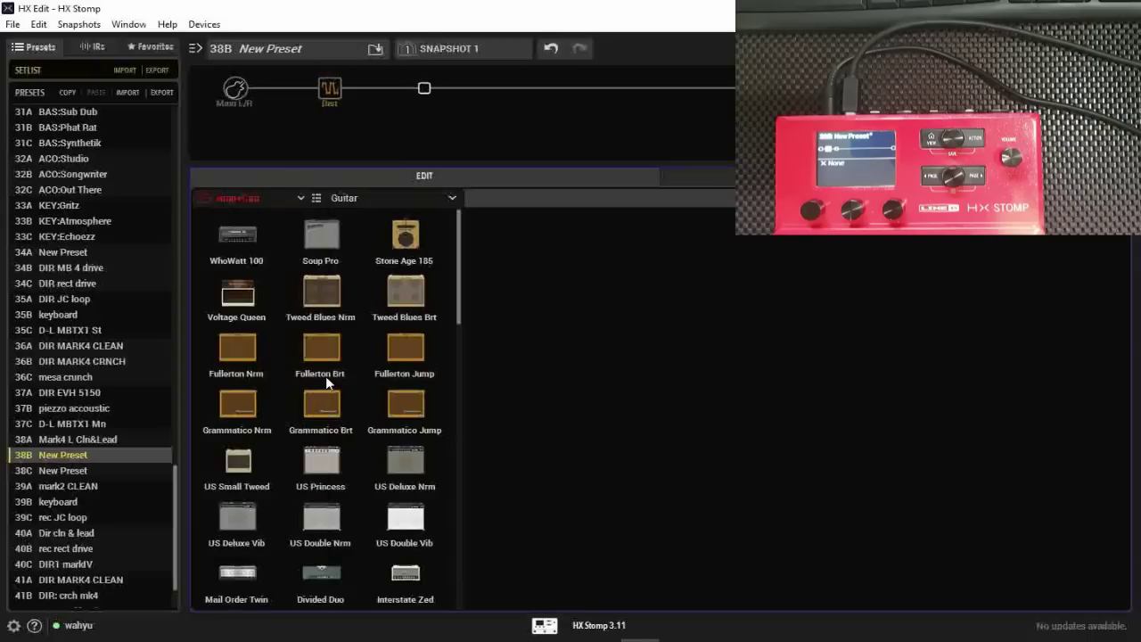
scroll(325, 375, "down", 2)
scroll(325, 376, "up", 2)
left_click(299, 191)
left_click(249, 441)
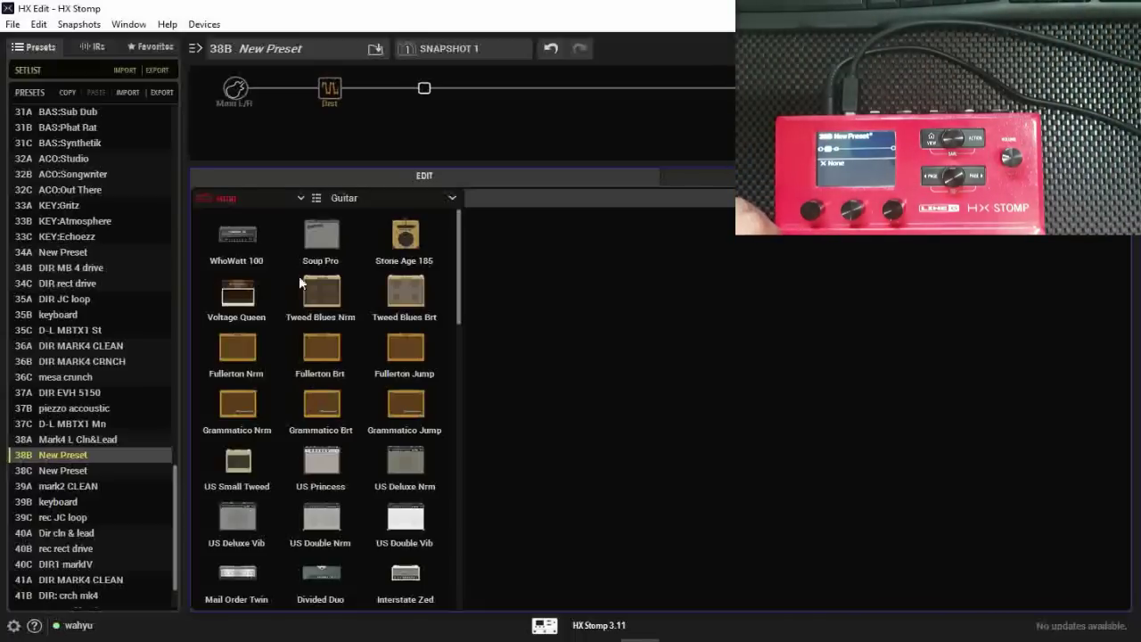
left_click(299, 199)
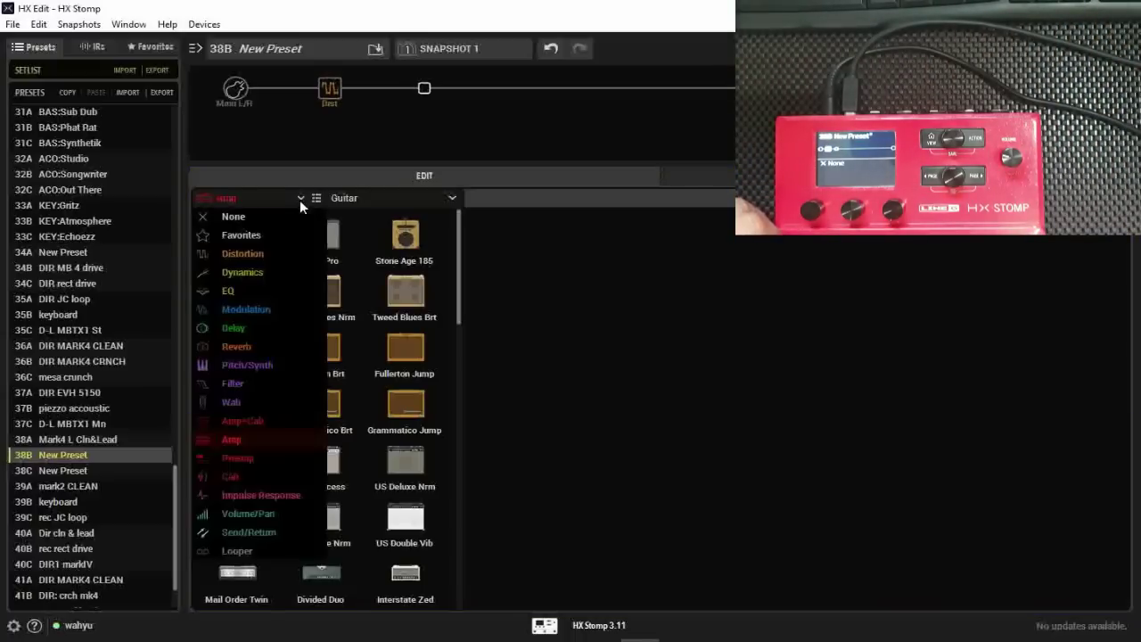
left_click(262, 479)
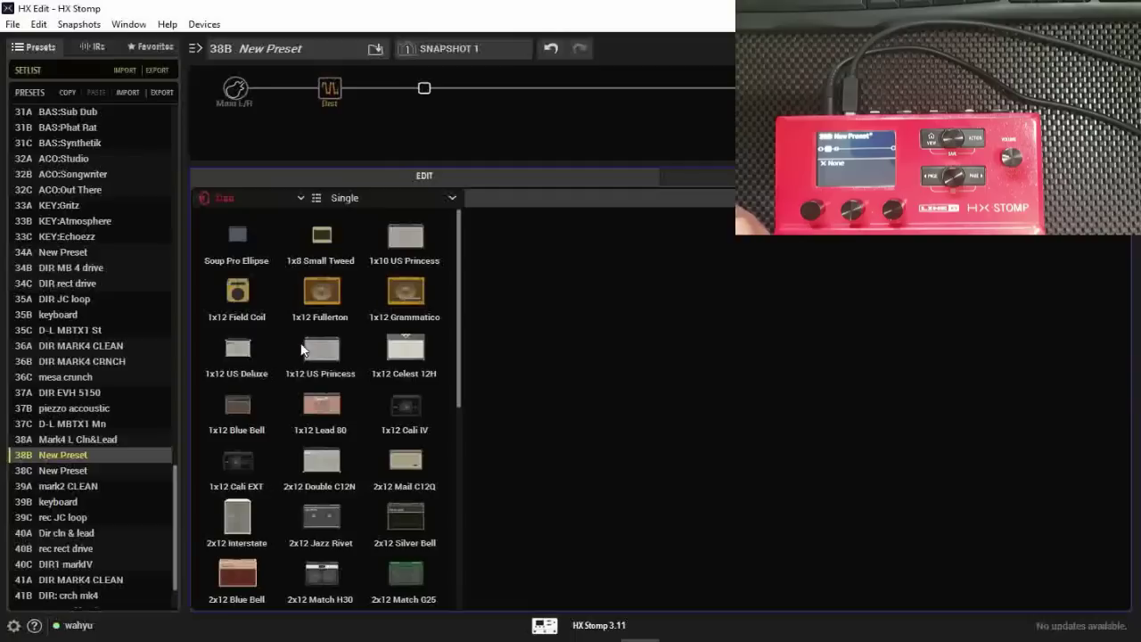
- Load the Mandarin Rocker guitar Amp+Cab model into the block after the distortion
left_click(299, 197)
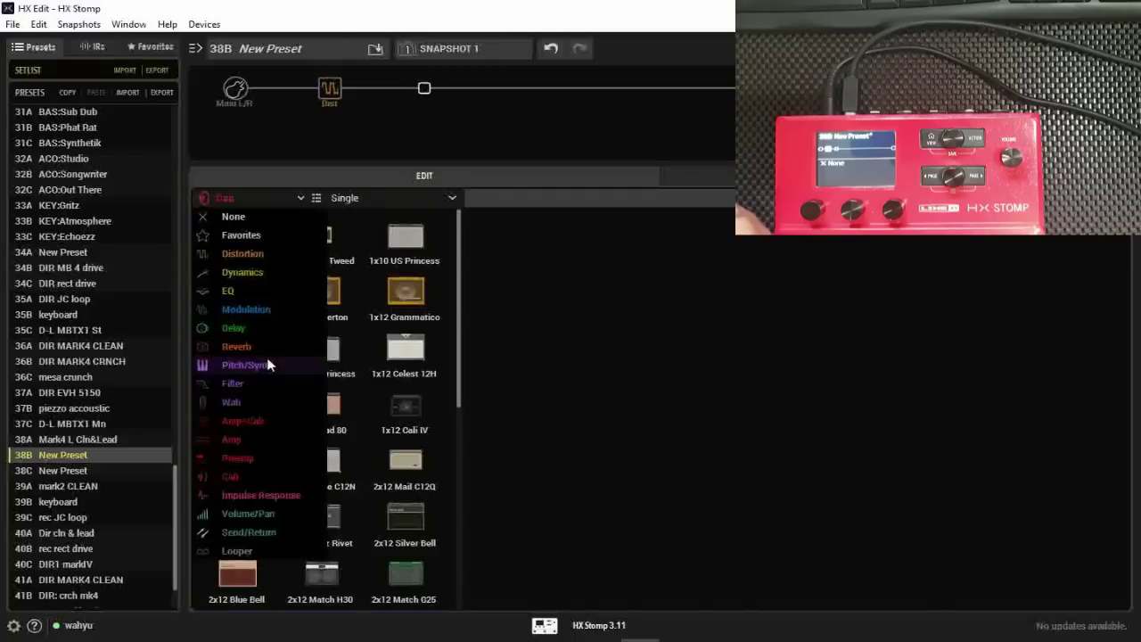
left_click(262, 424)
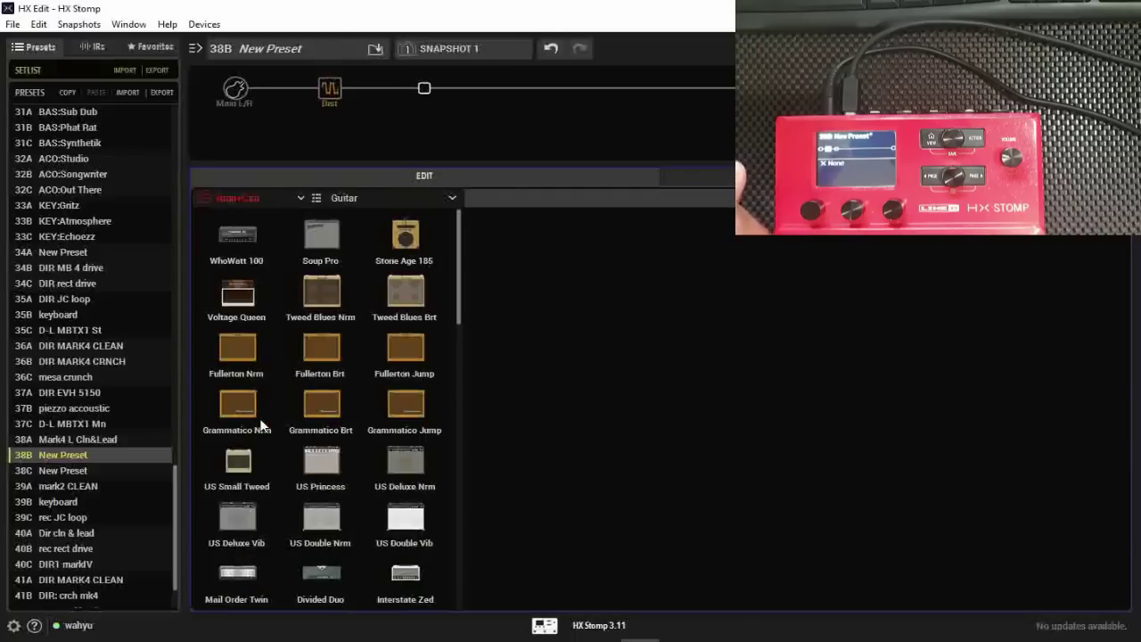
scroll(301, 350, "down", 1)
scroll(300, 352, "down", 2)
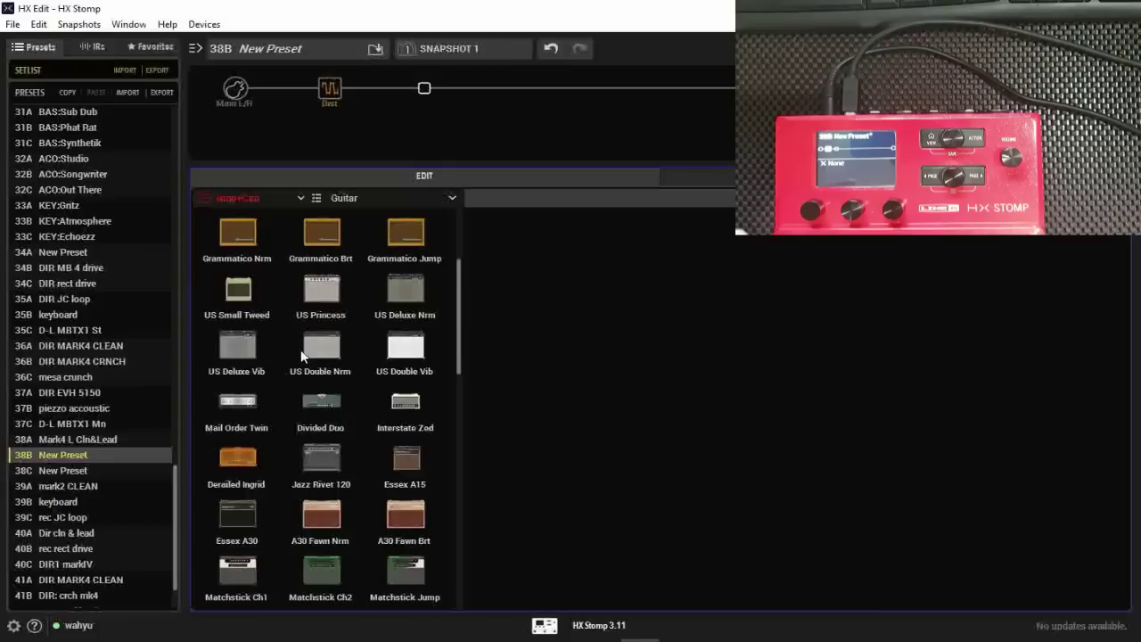
scroll(366, 388, "down", 4)
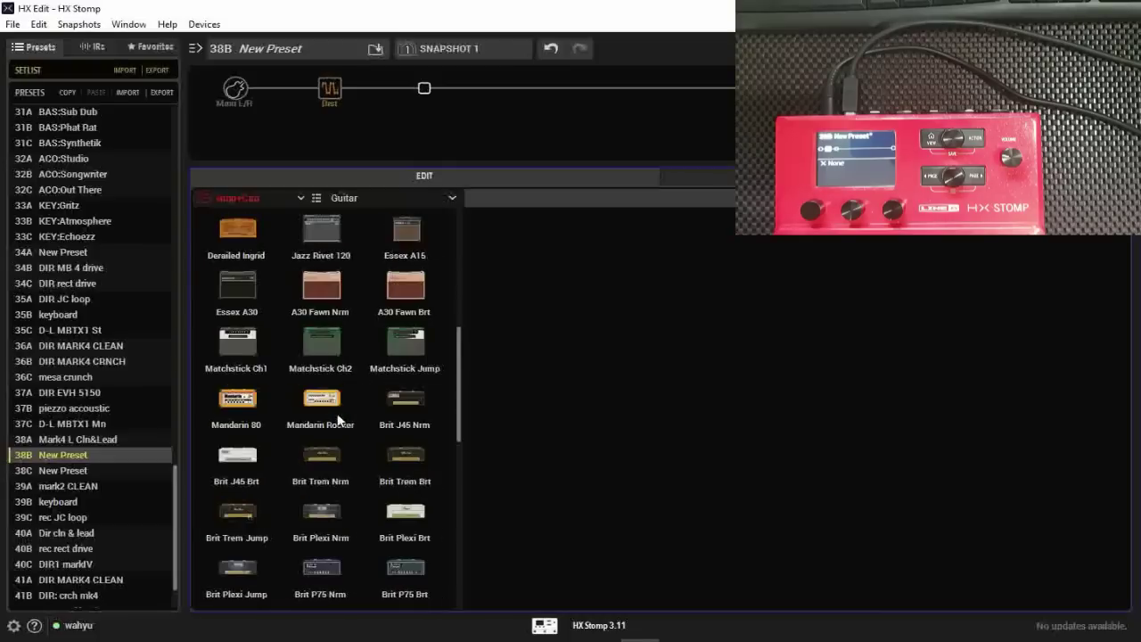
left_click(332, 404)
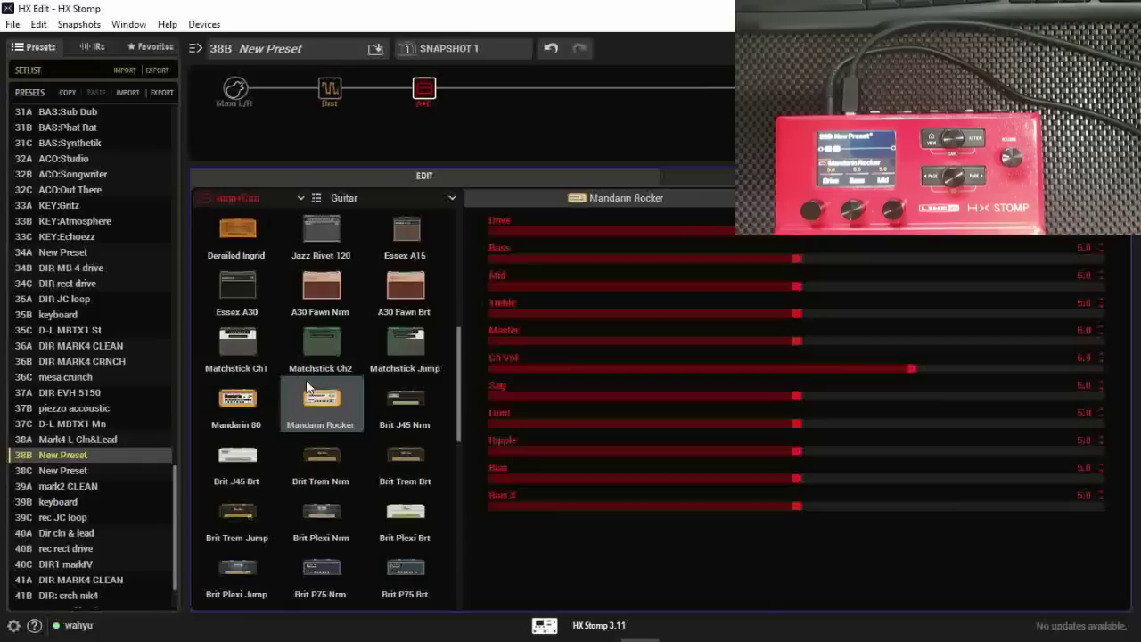
- Change the Mandarin Rocker block from Amp+Cab to Amp and list the single Cab models for the empty block after it
left_click(300, 198)
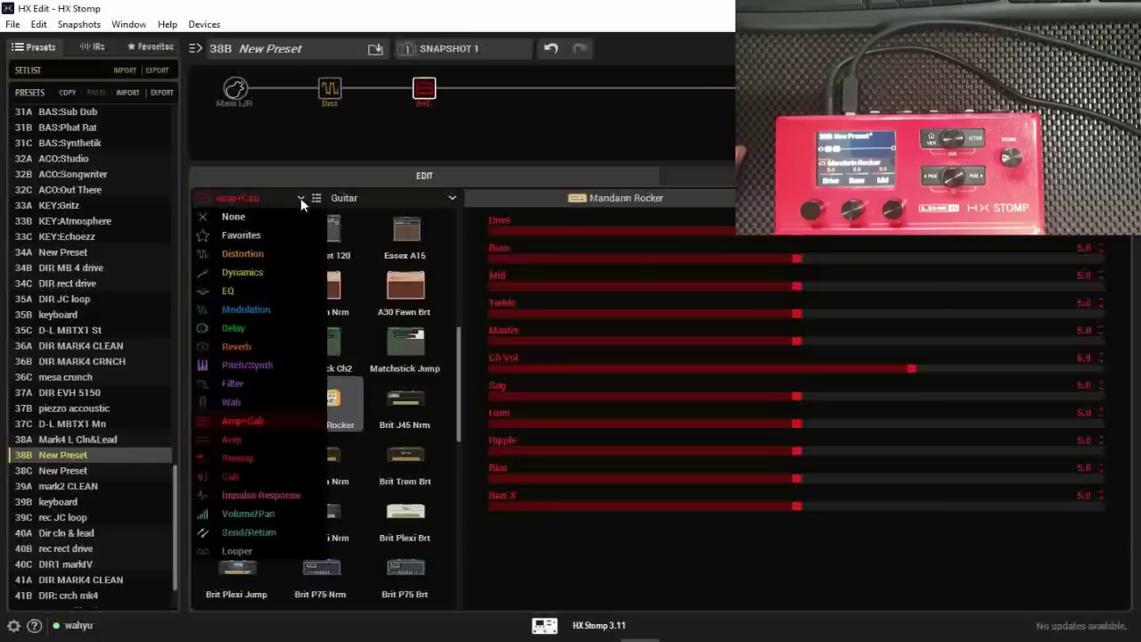
left_click(252, 441)
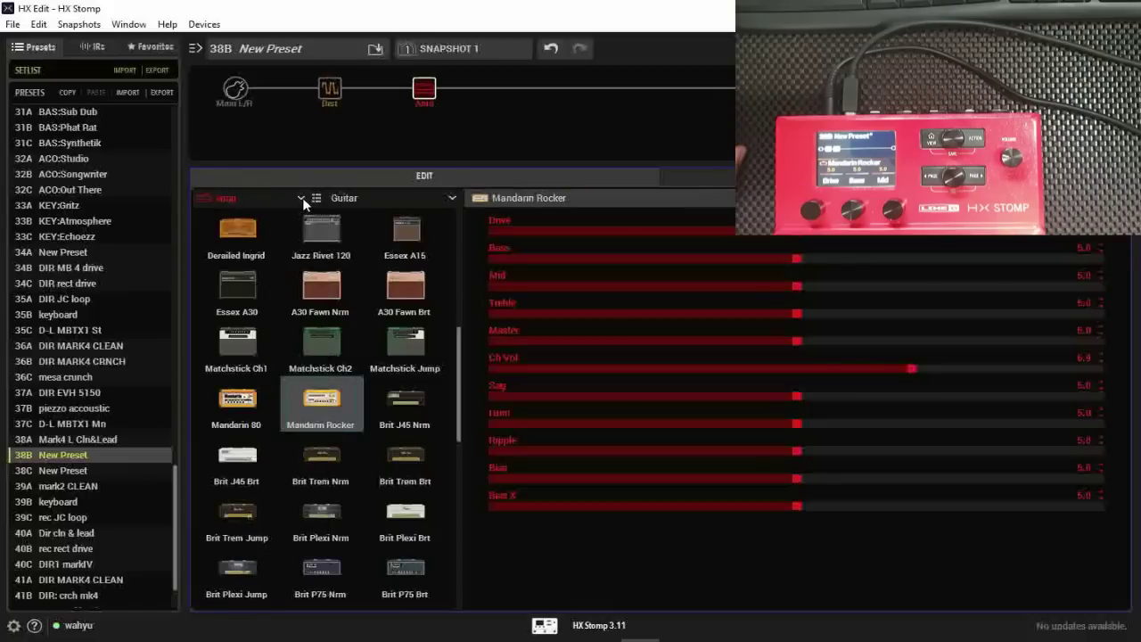
left_click(518, 88)
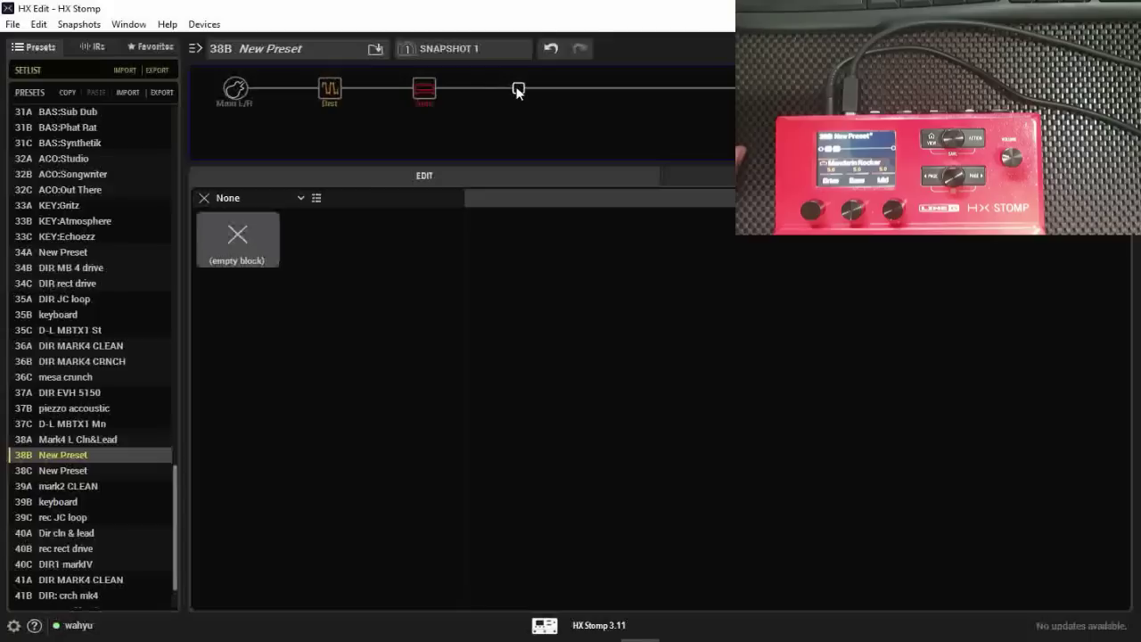
left_click(281, 193)
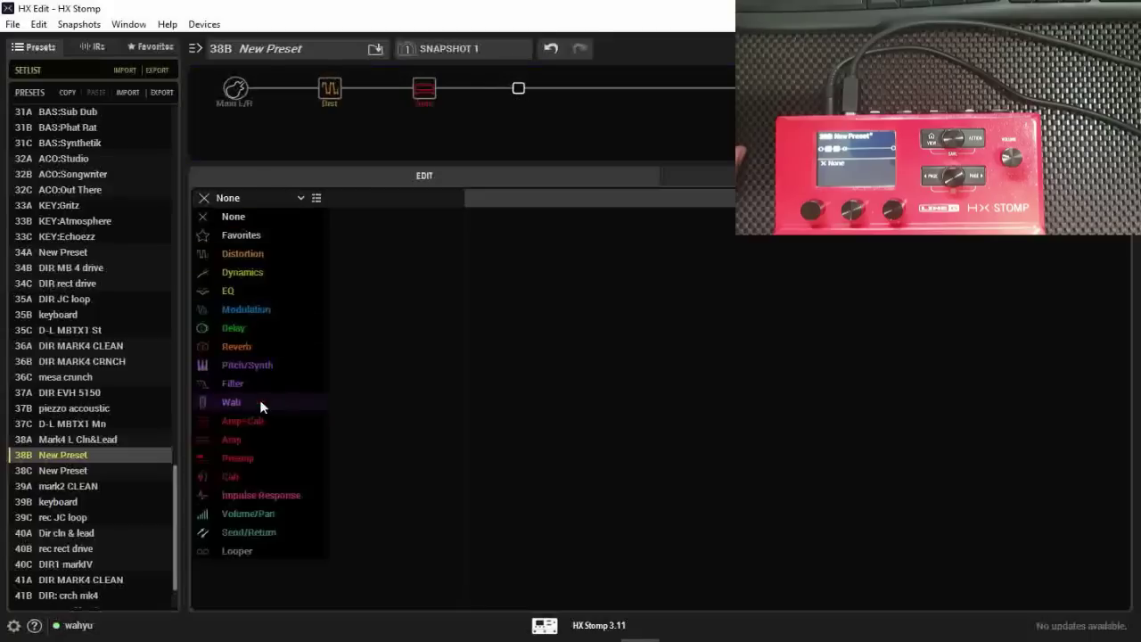
left_click(248, 476)
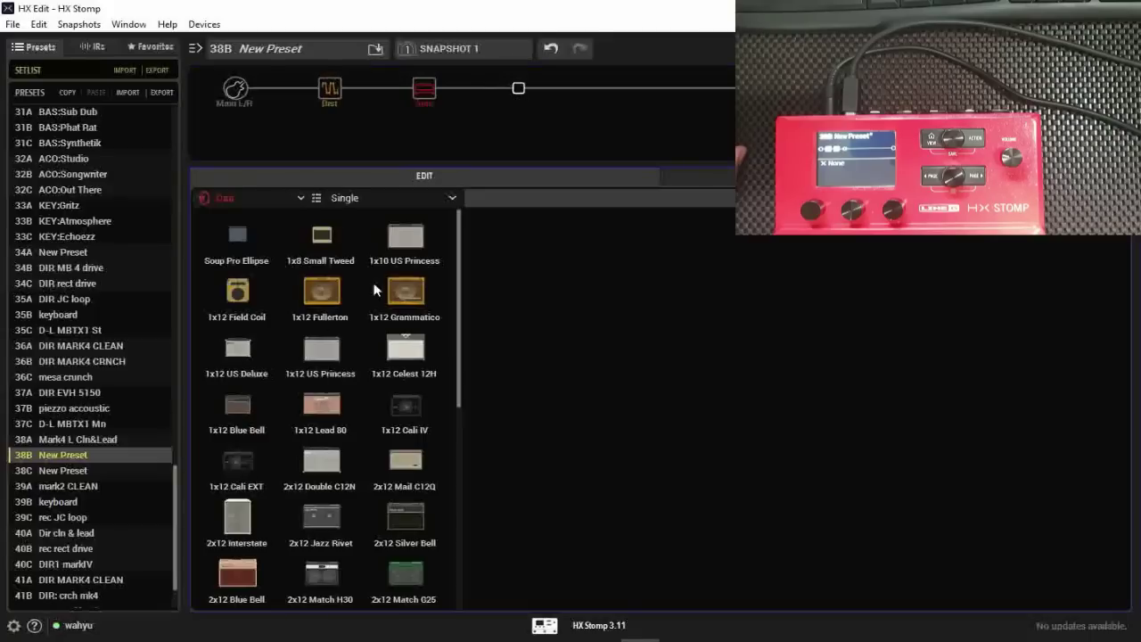
- Browse the single Cab models and load the 4x12 Cali V30 into the block after the amp
scroll(377, 288, "down", 3)
scroll(351, 383, "down", 5)
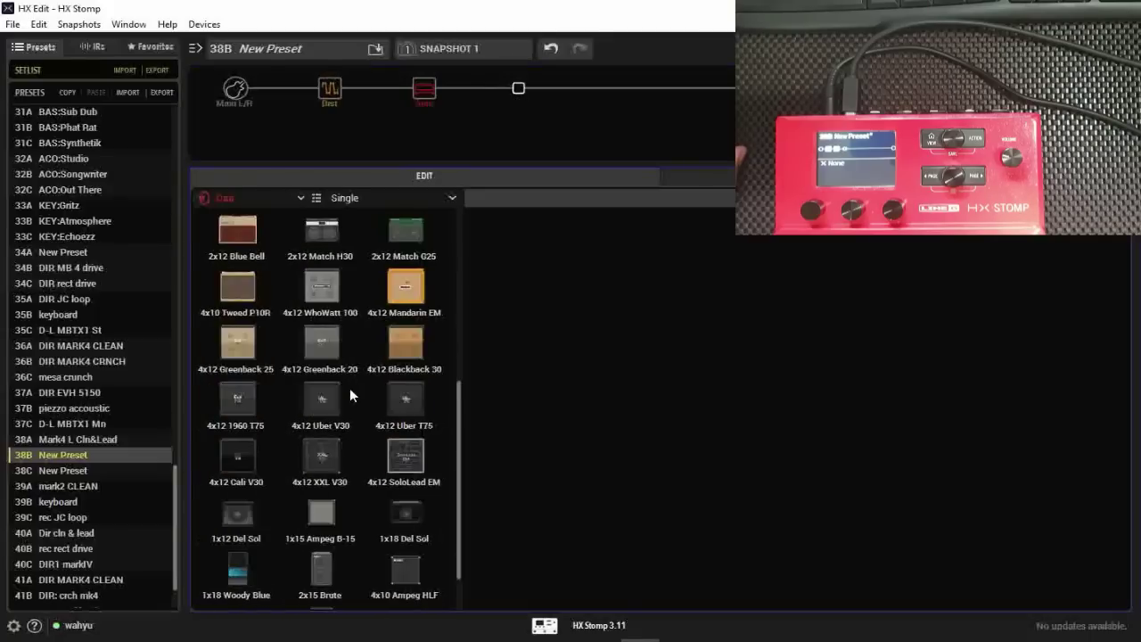
scroll(355, 403, "up", 1)
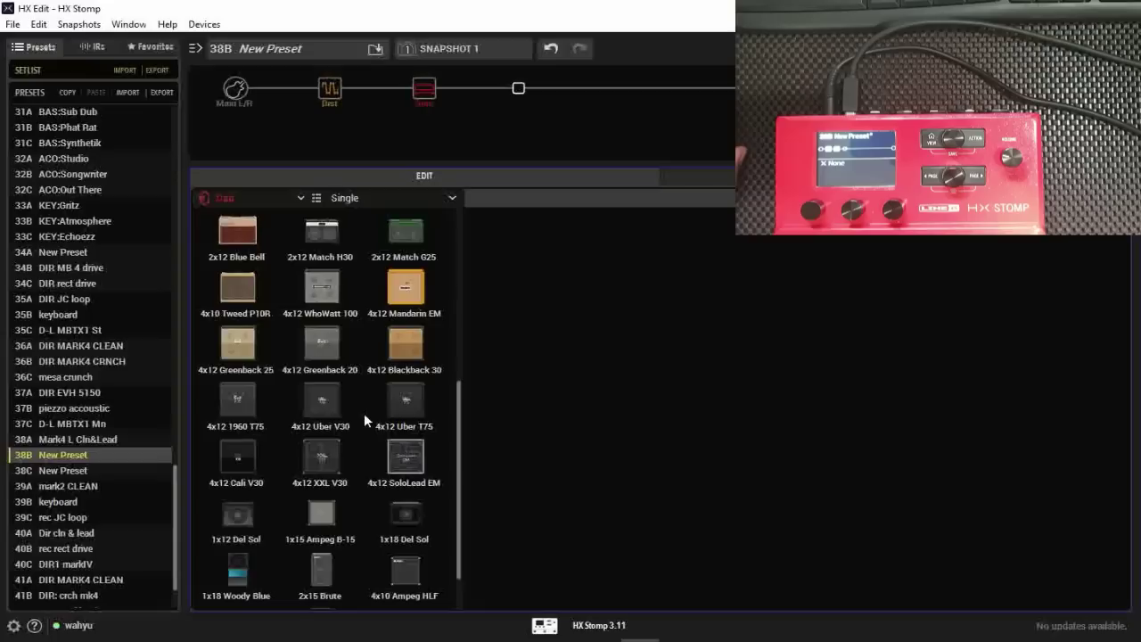
scroll(350, 449, "down", 1)
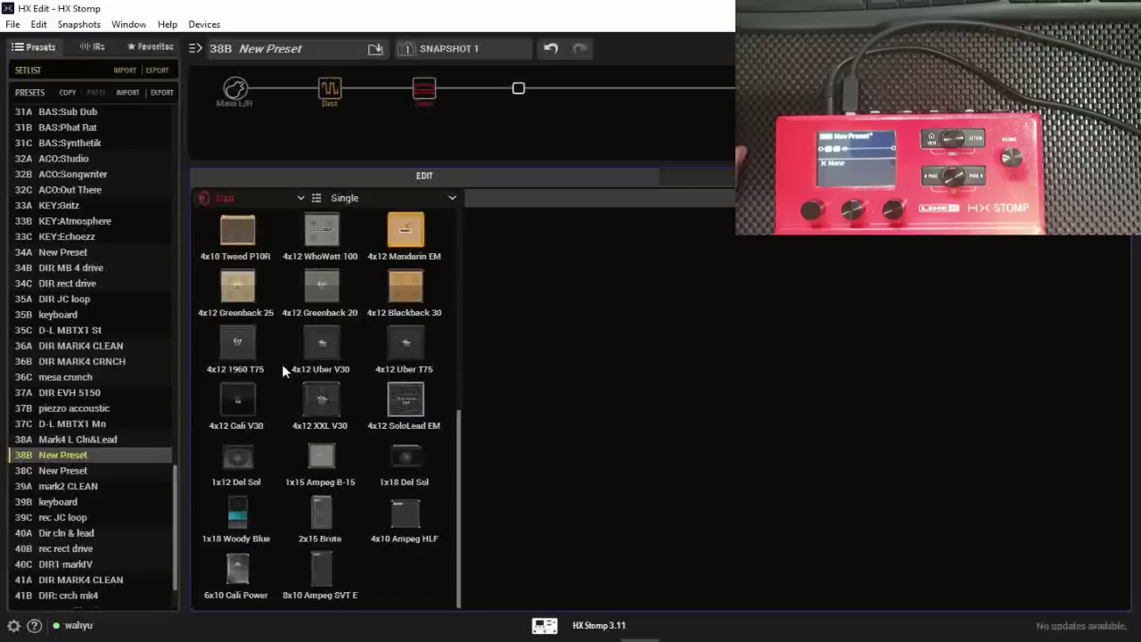
scroll(343, 353, "up", 1)
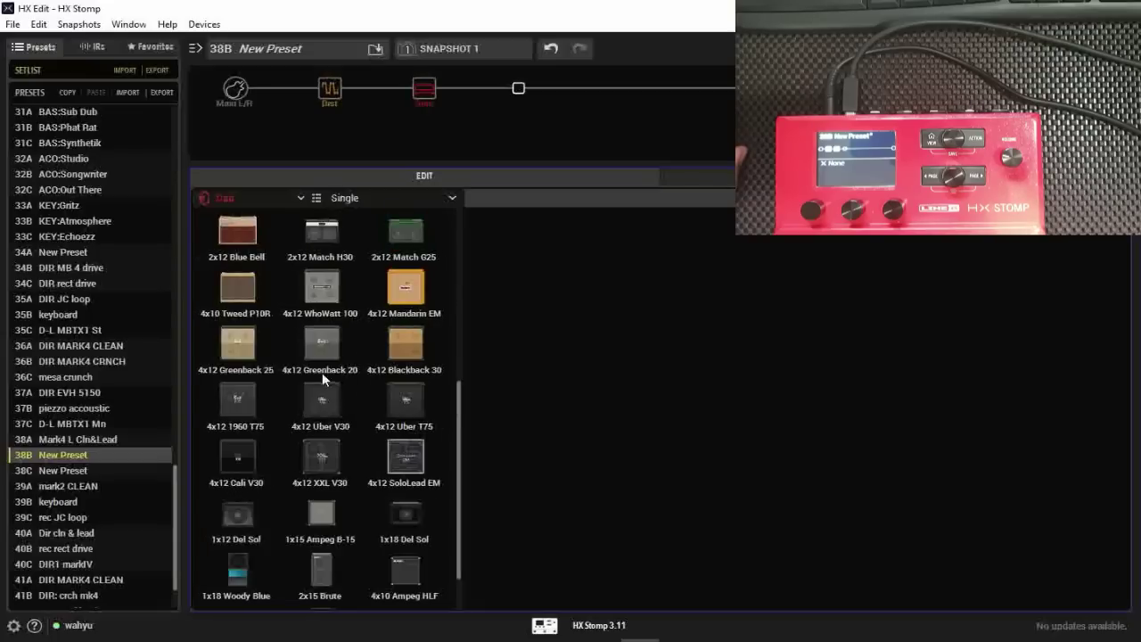
scroll(325, 346, "up", 1)
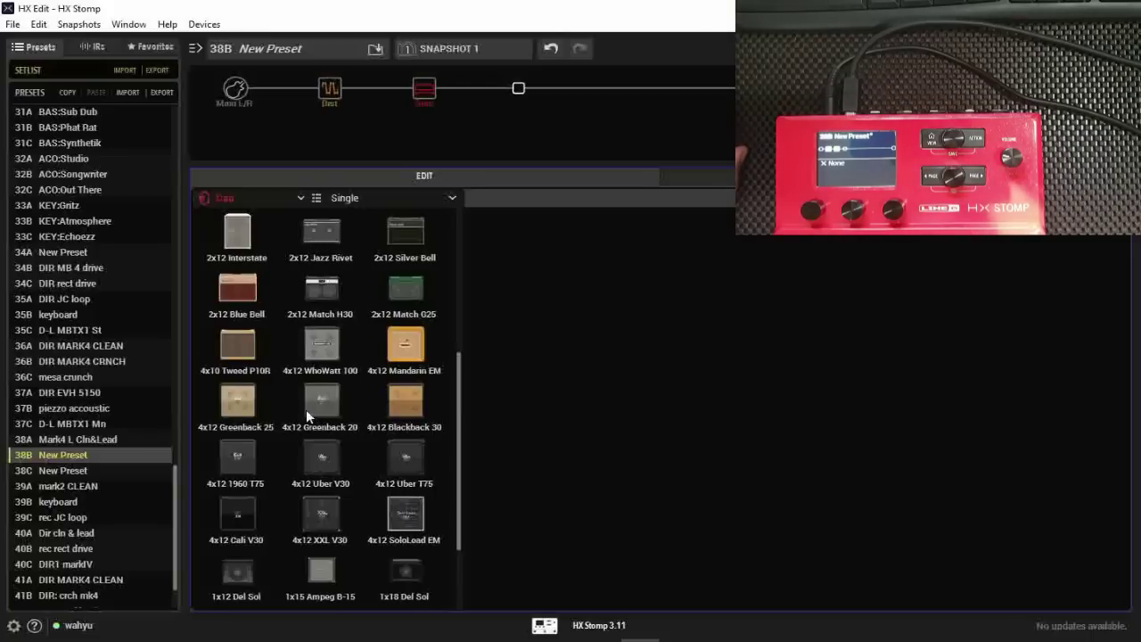
scroll(318, 411, "down", 1)
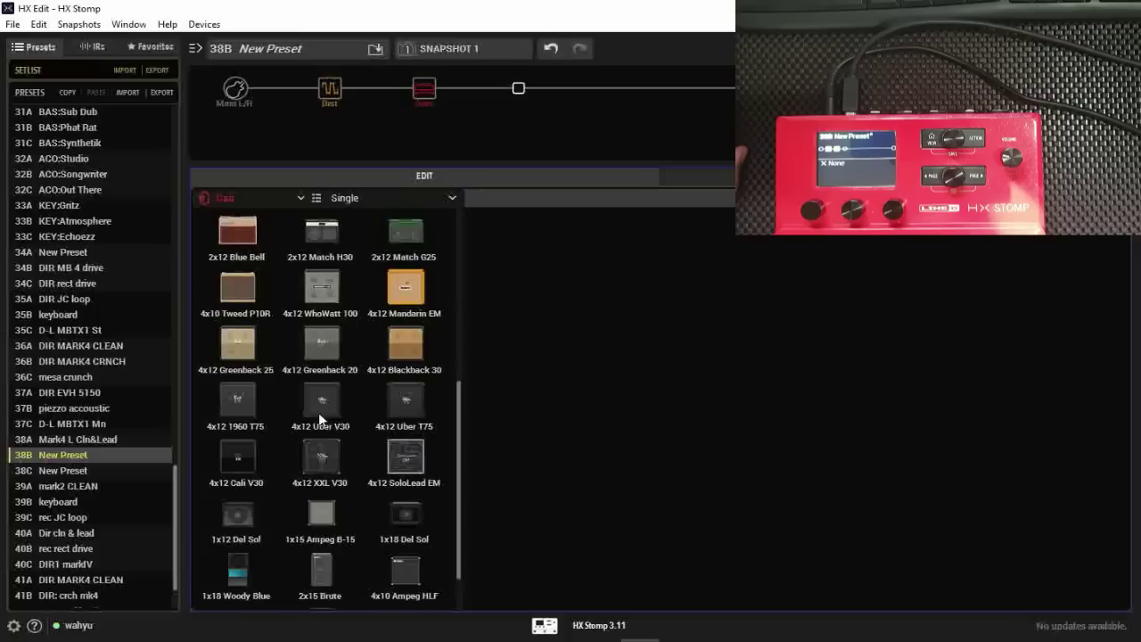
left_click(237, 461)
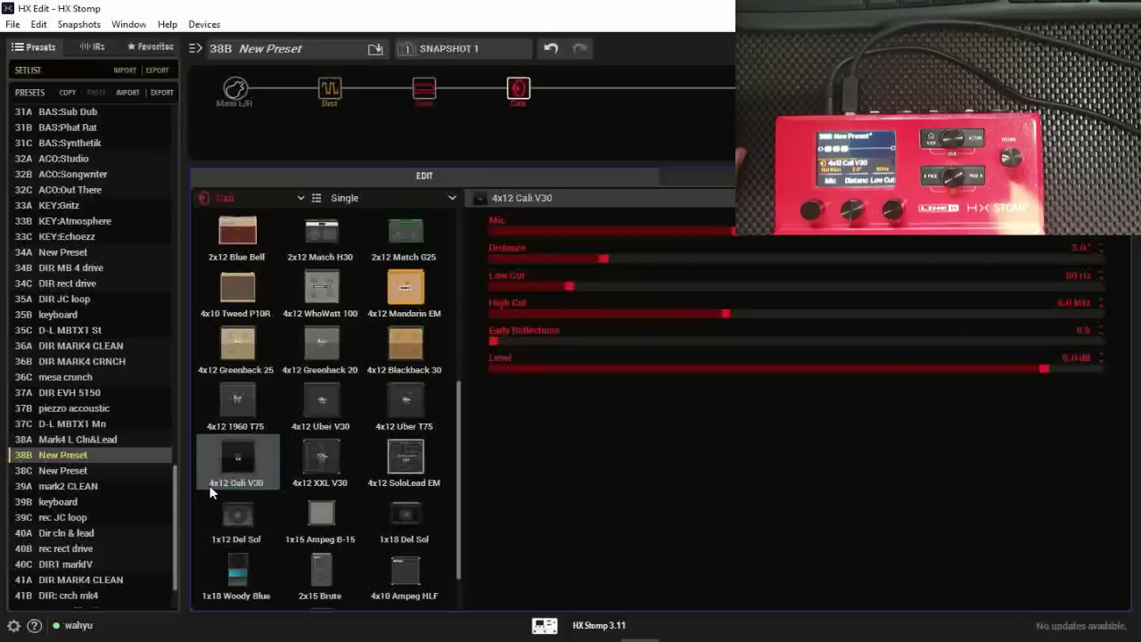
- Set the cab block after the amp to the single 1x12 Cali IV model
mouse_move(433, 100)
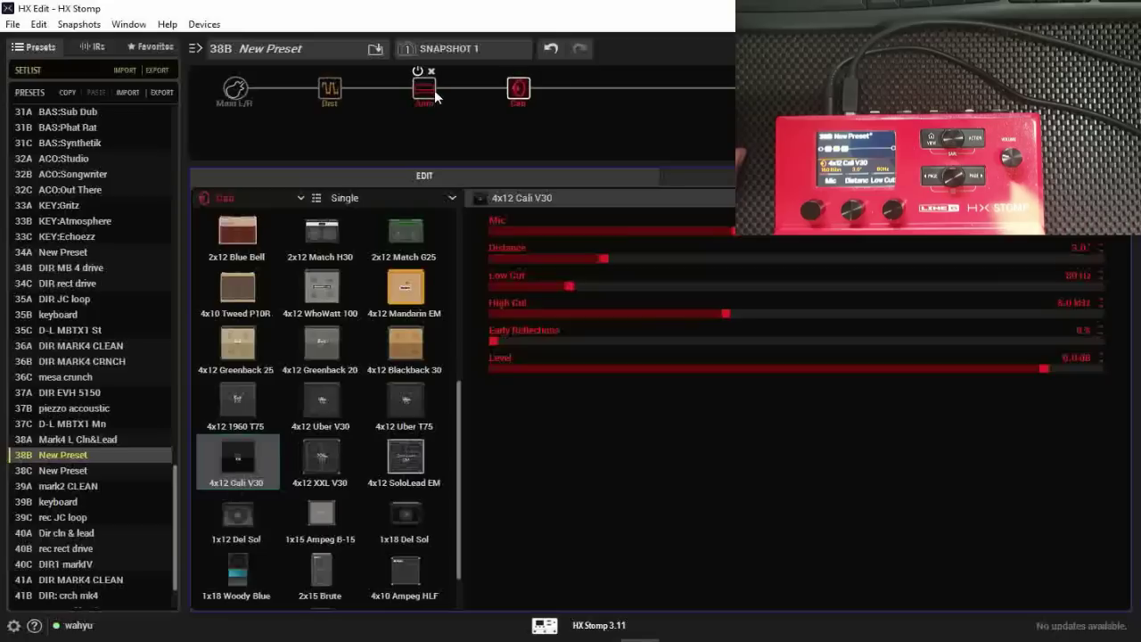
mouse_move(521, 89)
scroll(274, 412, "up", 3)
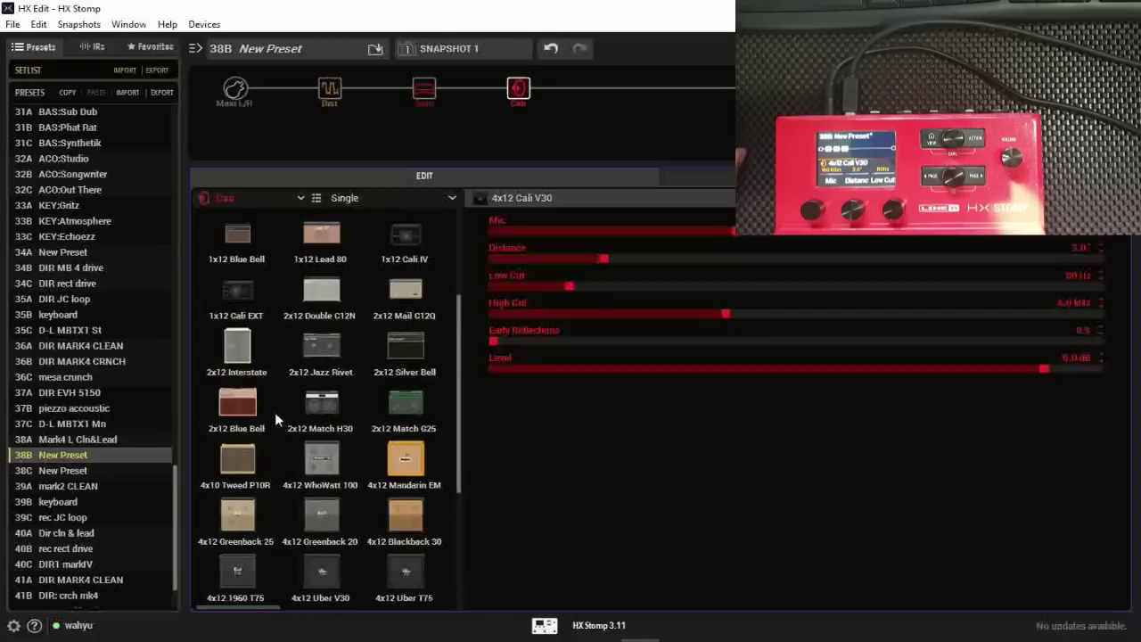
scroll(275, 412, "up", 1)
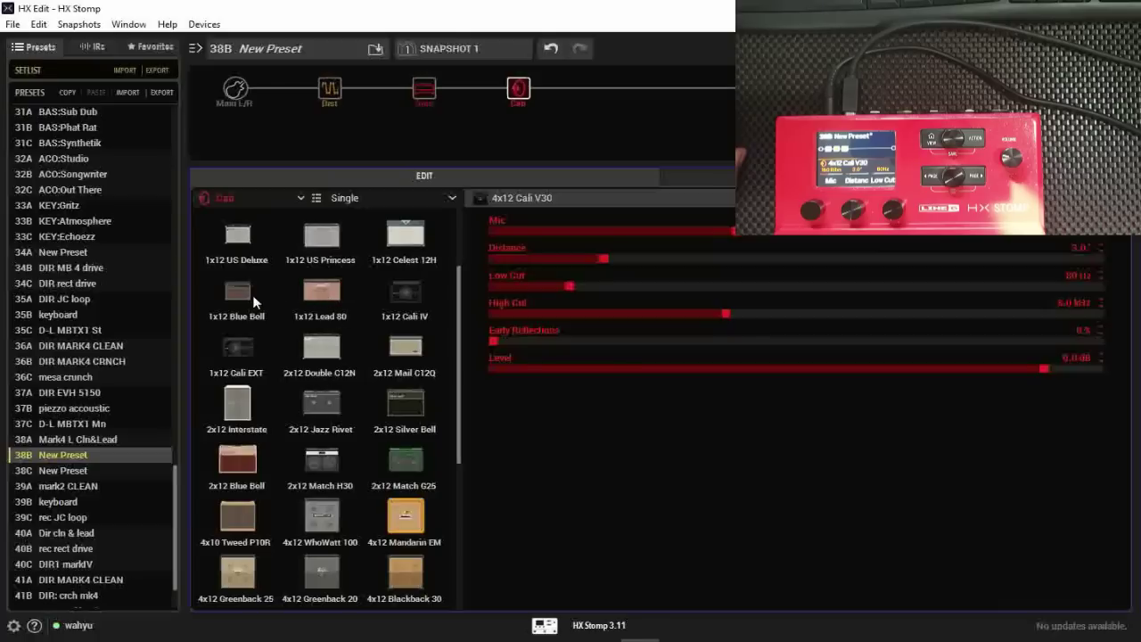
left_click(404, 297)
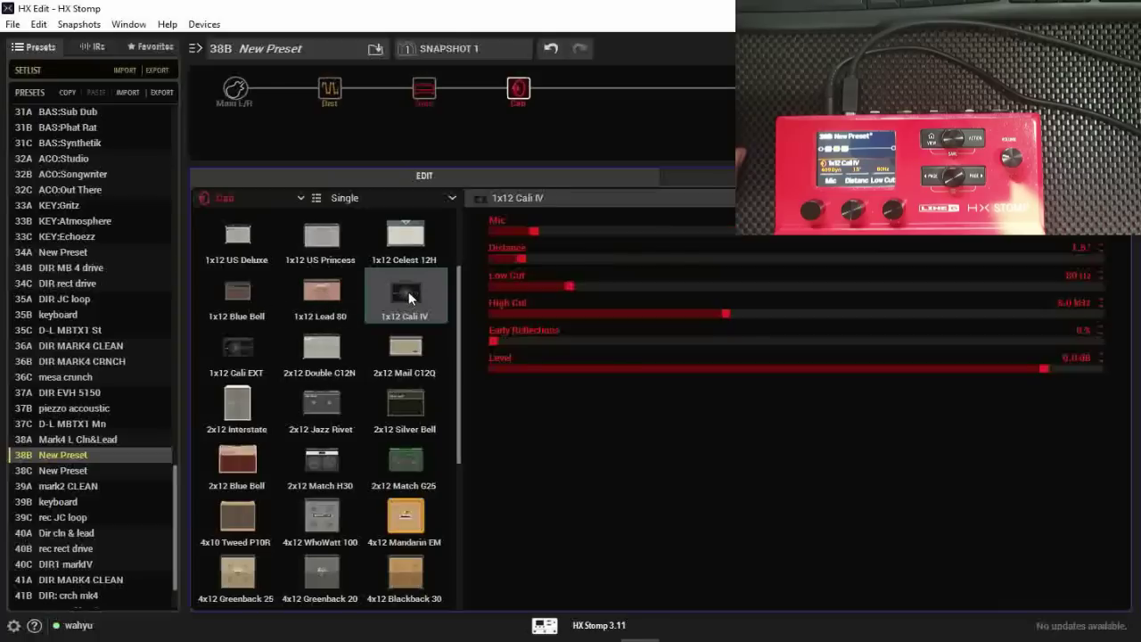
left_click(544, 107)
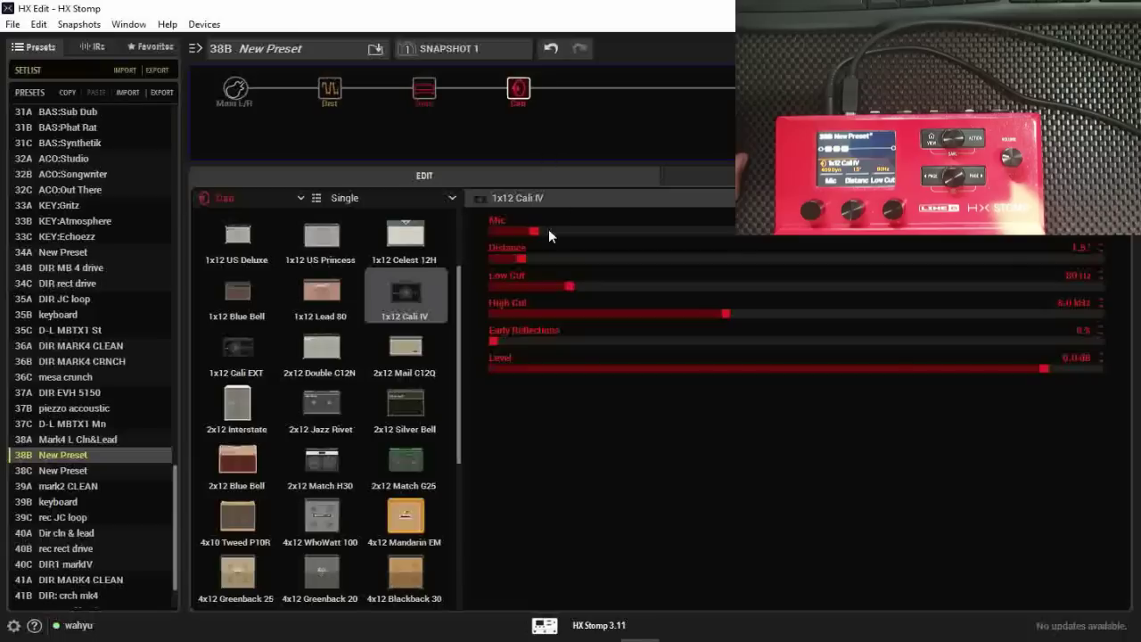
- Add a mono Euclidean Delay in the empty block after the cab
left_click(613, 90)
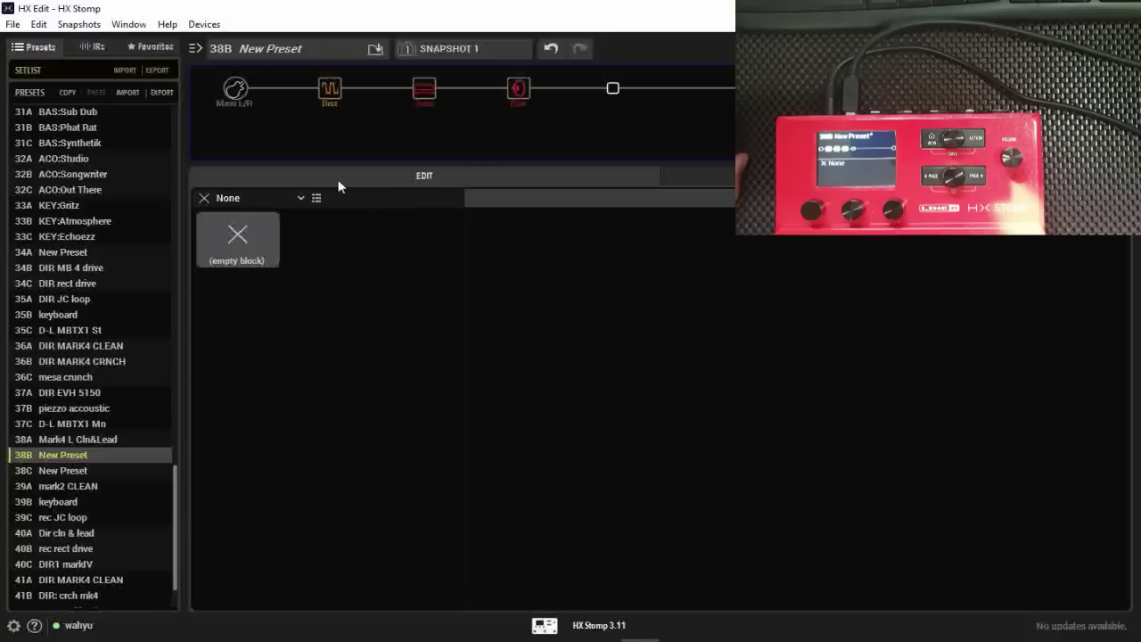
left_click(295, 197)
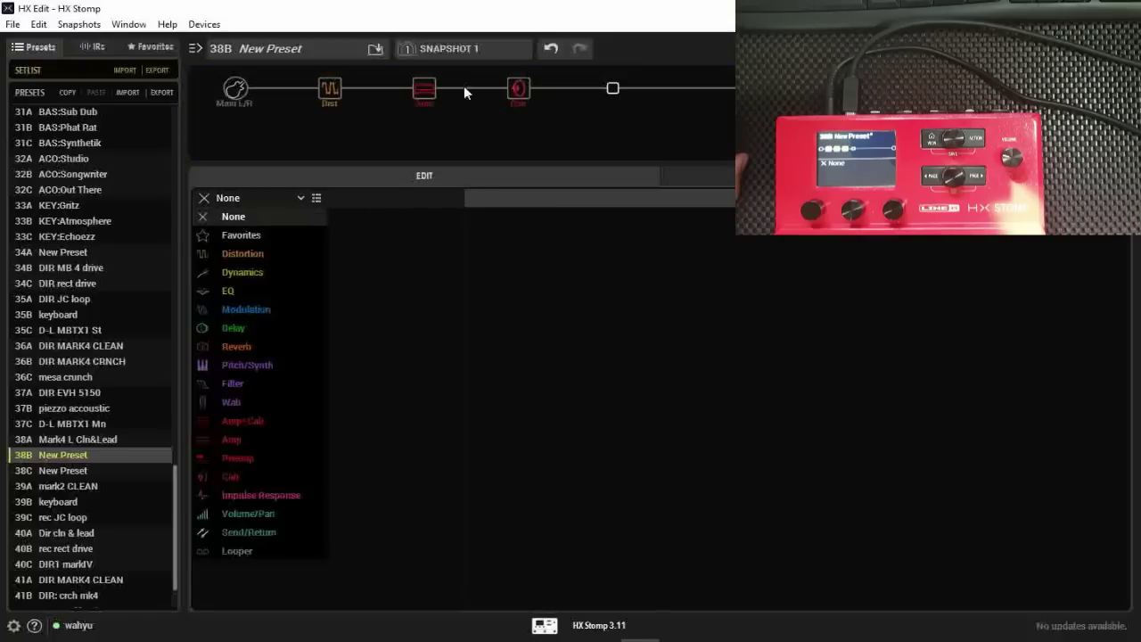
left_click(268, 334)
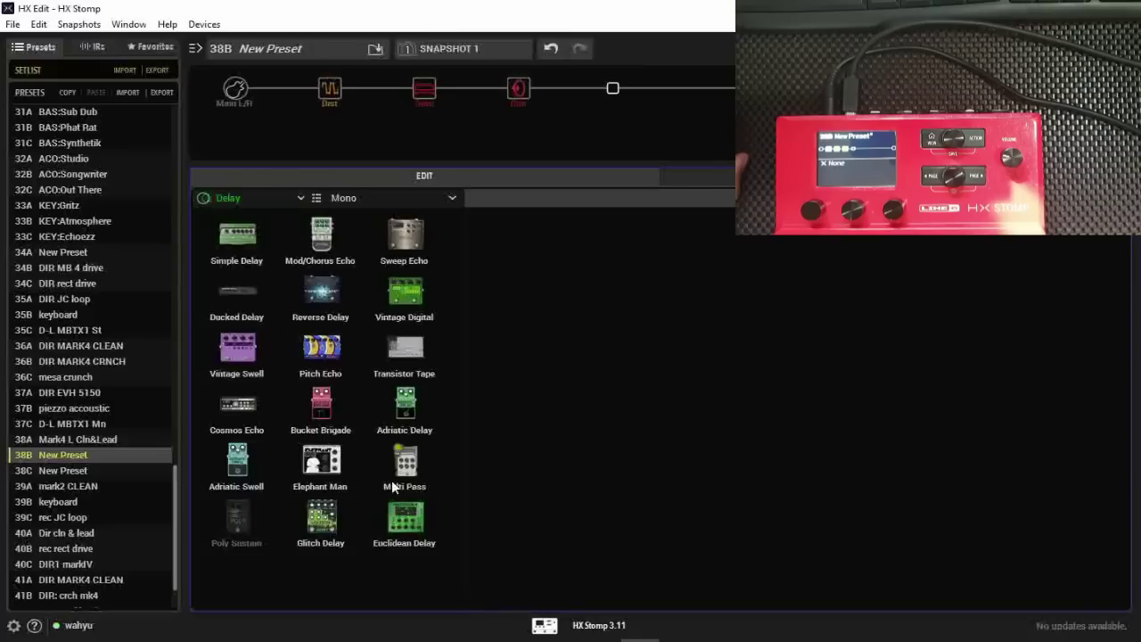
left_click(401, 526)
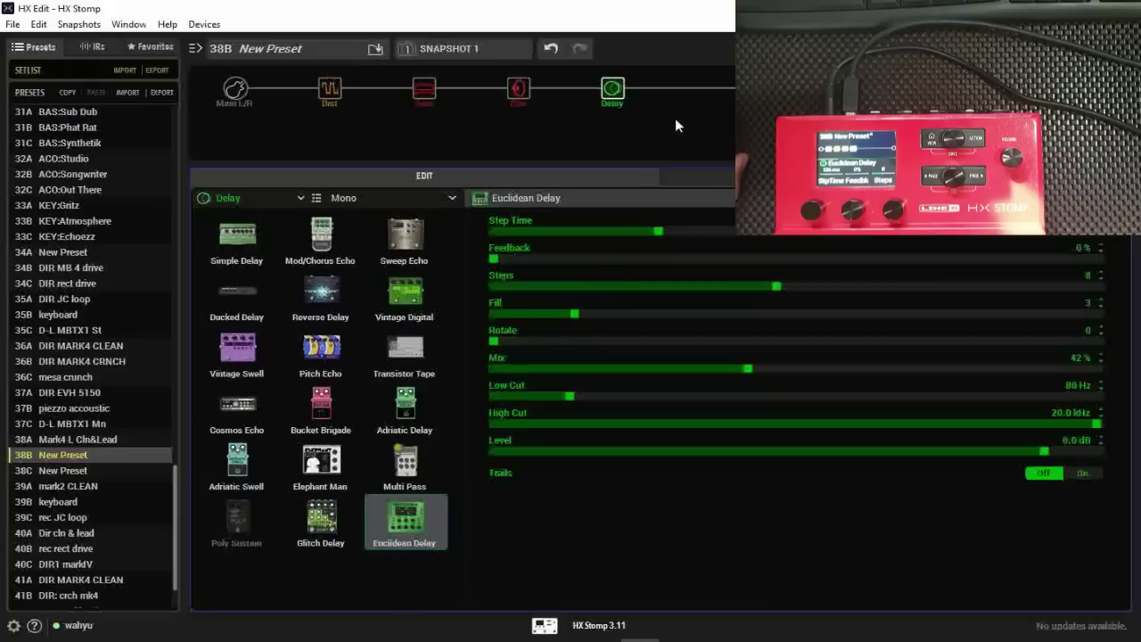
- Add a mono Dynamic Hall reverb in the empty block after the delay
left_click(705, 90)
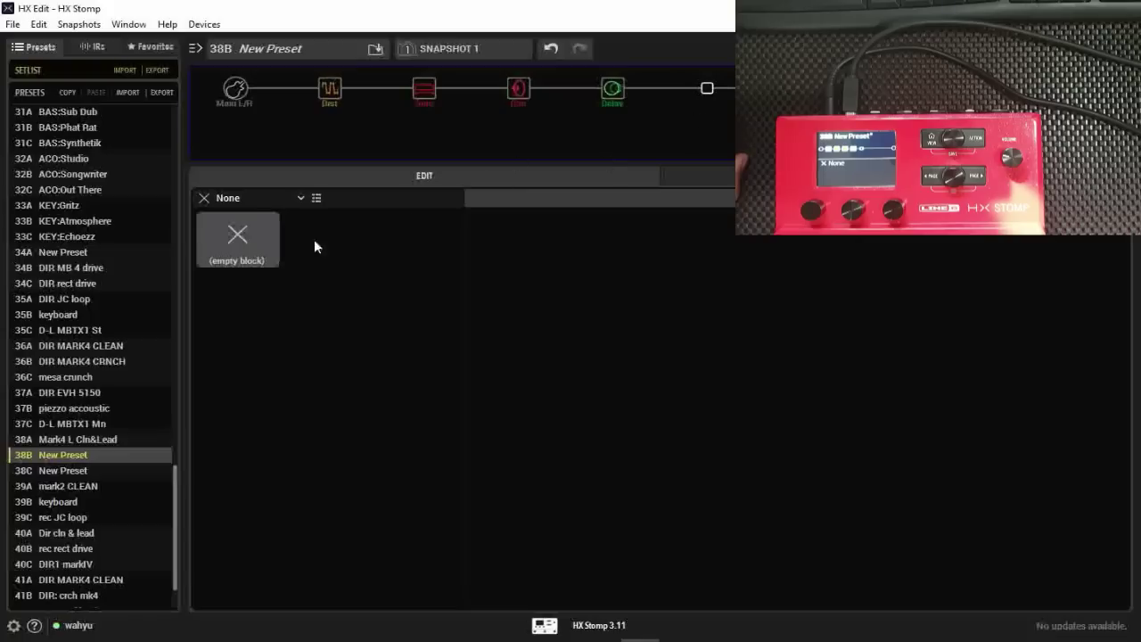
left_click(291, 198)
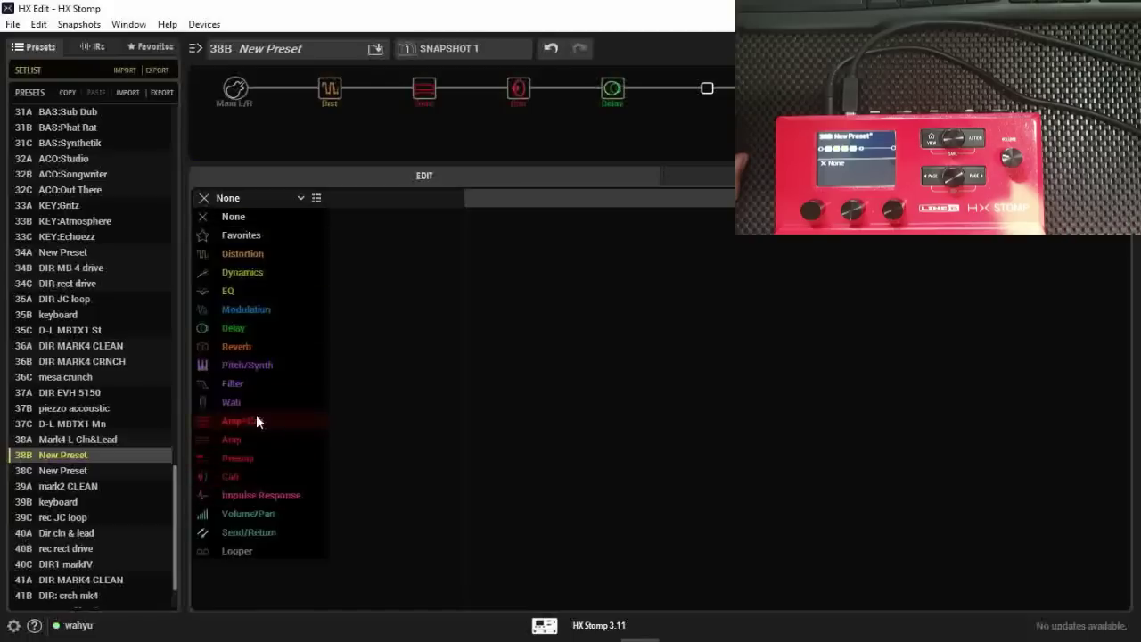
left_click(259, 344)
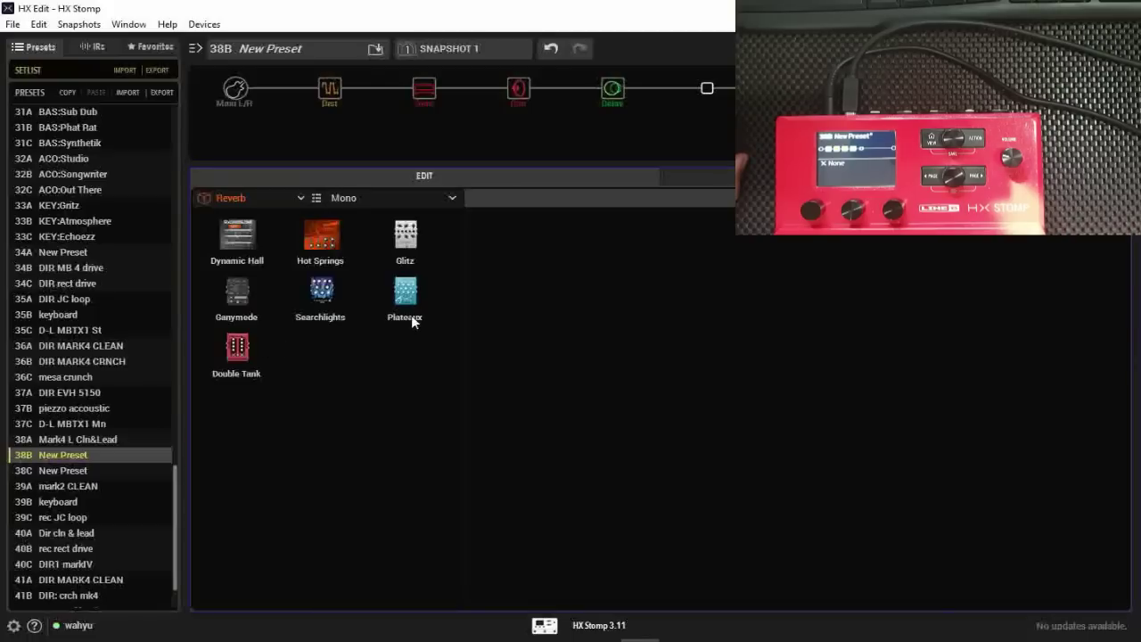
left_click(237, 237)
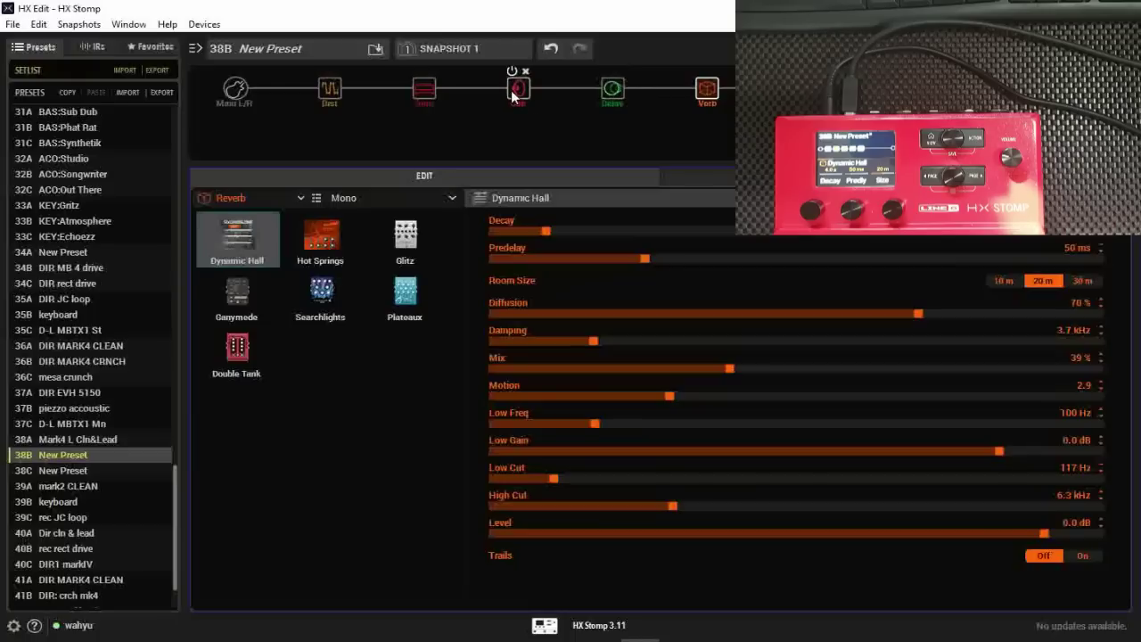
- Move the 1x12 Cali IV cab onto a parallel lower path and shift the reverb and delay one slot later in the chain
left_click_drag(513, 96, 517, 132)
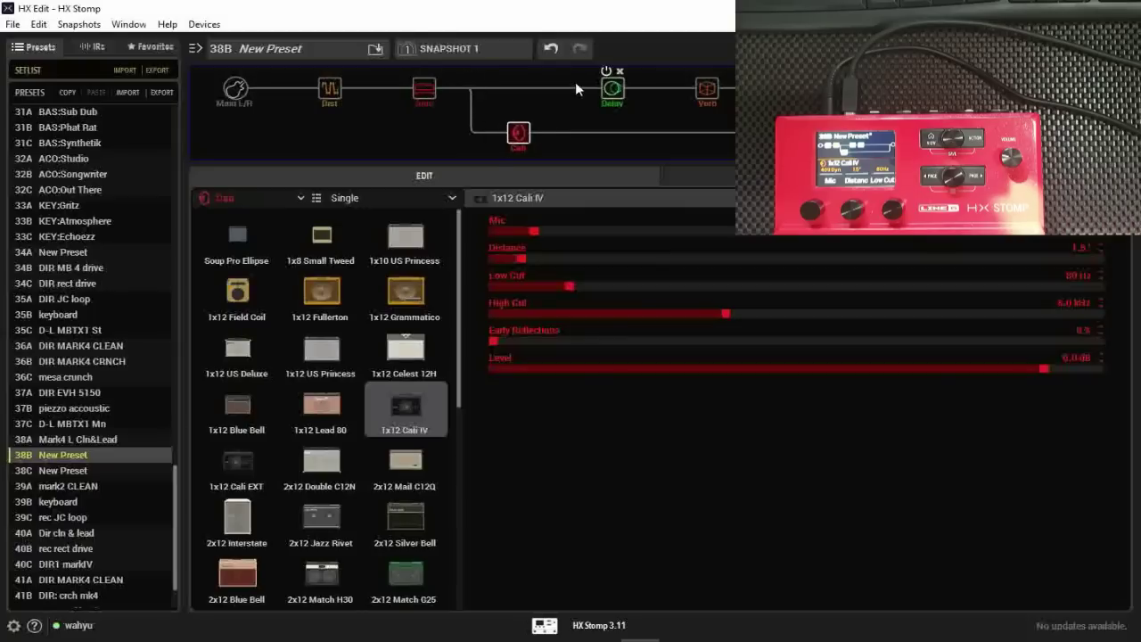
left_click(704, 89)
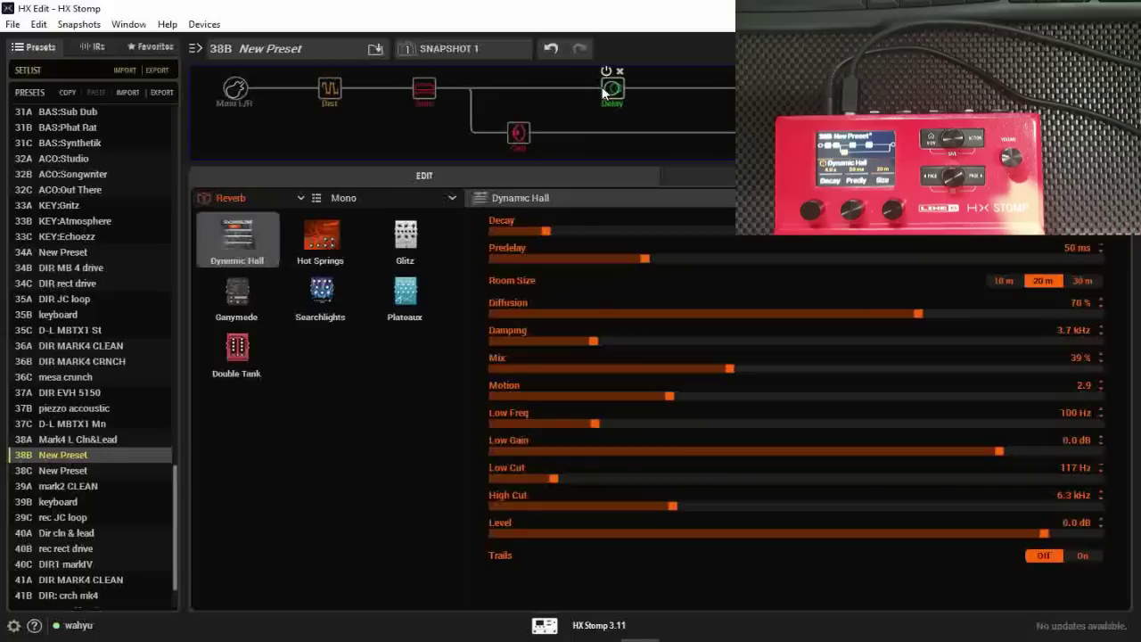
mouse_move(612, 89)
left_mouse_down()
mouse_move(651, 99)
mouse_move(614, 89)
left_mouse_up()
key("Delete")
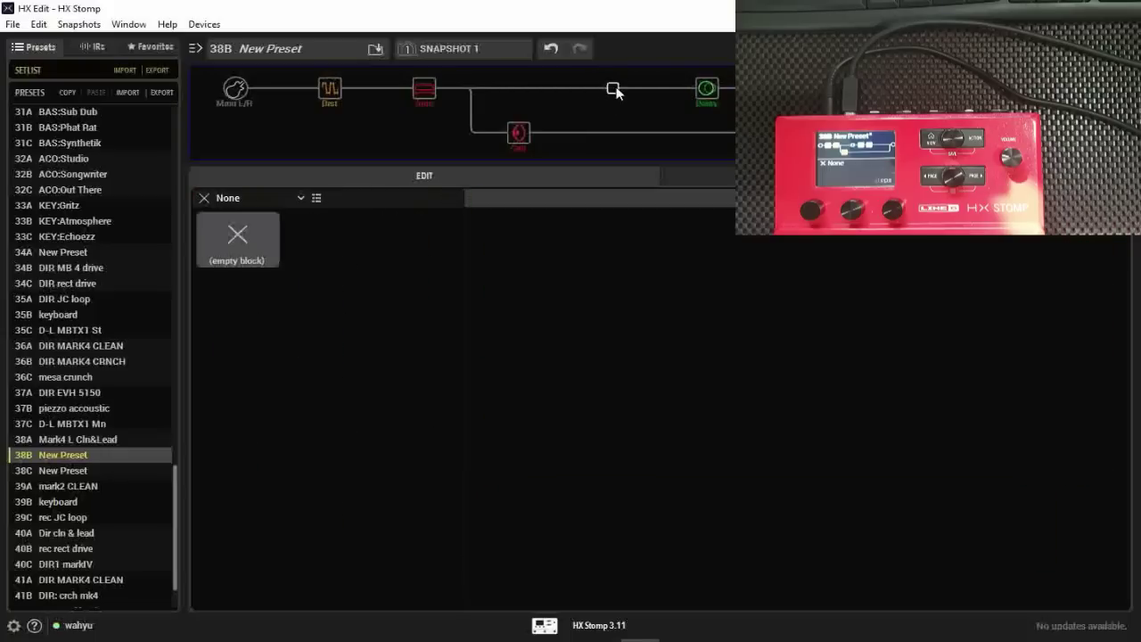
- Check the guitar Preamp models and the available model categories for the empty block before the delay
left_click(299, 198)
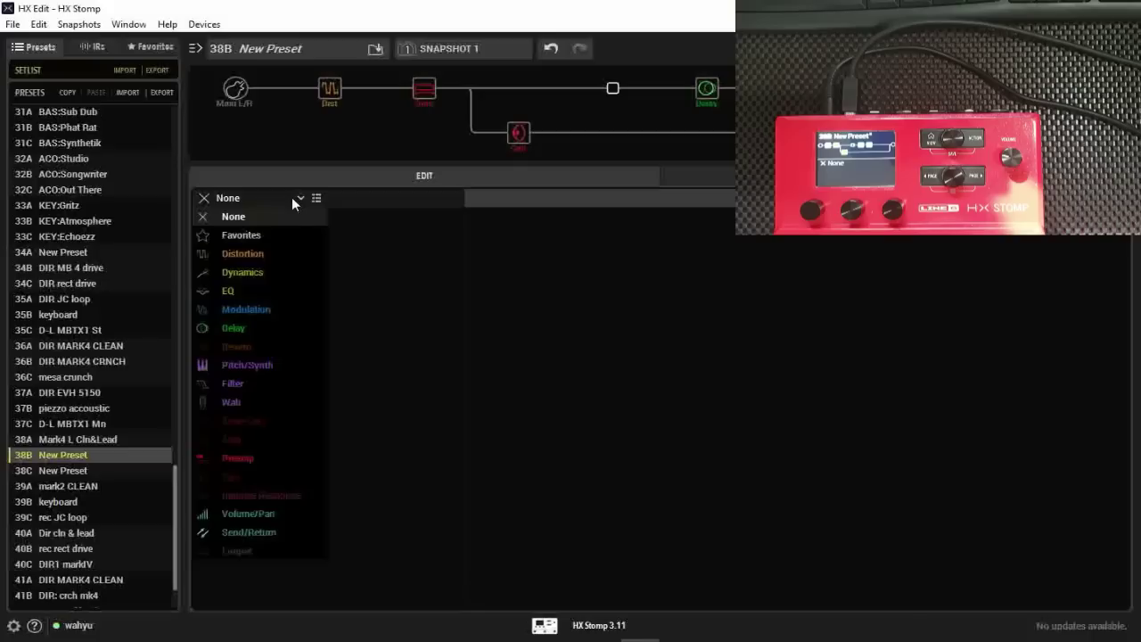
left_click(236, 480)
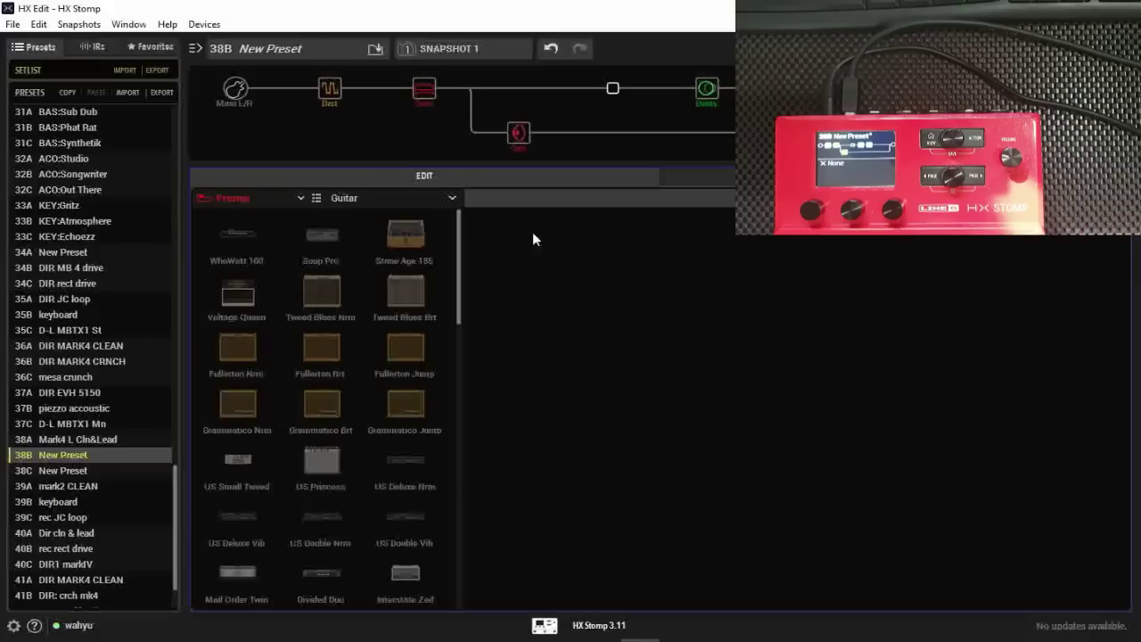
left_click(301, 199)
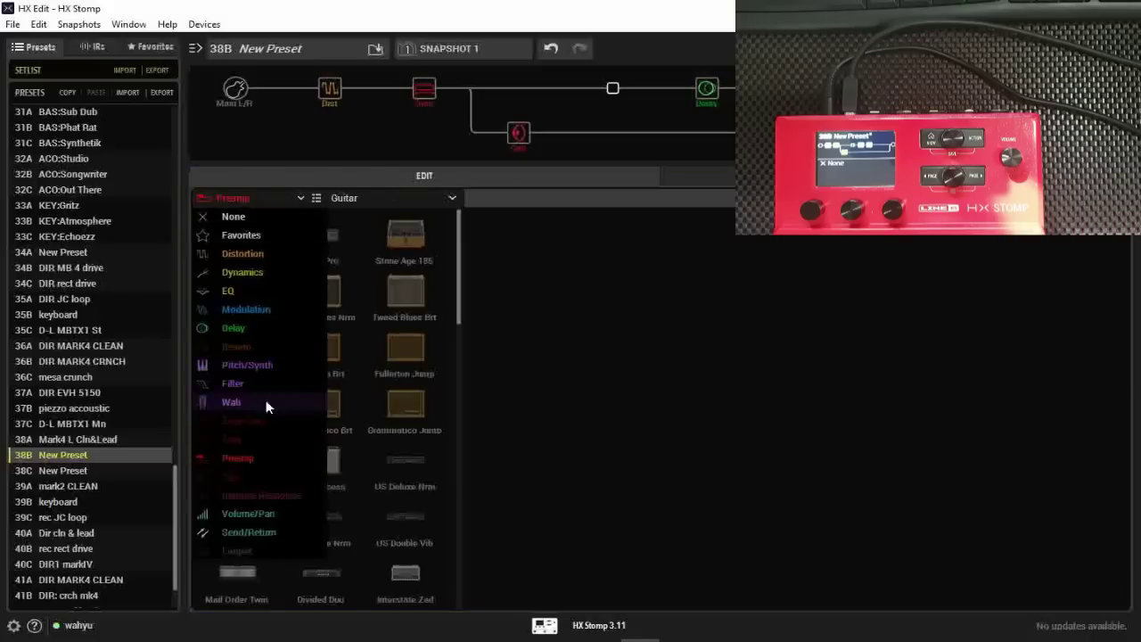
left_click(628, 234)
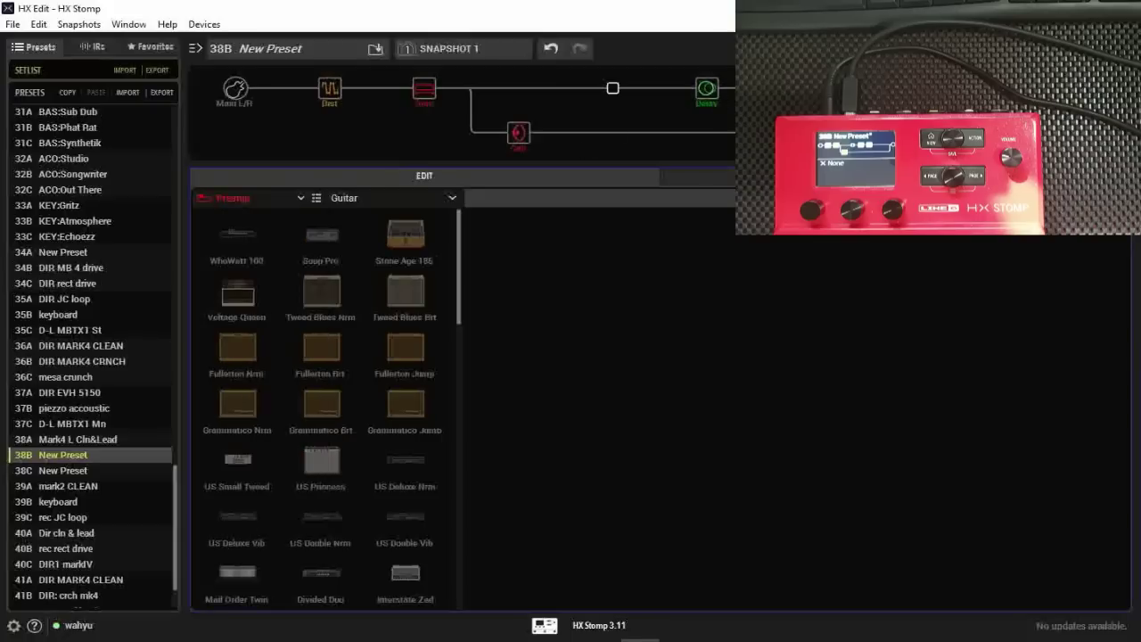
- Move the parallel path's merge Mixer to just before the delay and list the guitar Preamp models for the empty upper-path block
left_click_drag(612, 87, 663, 89)
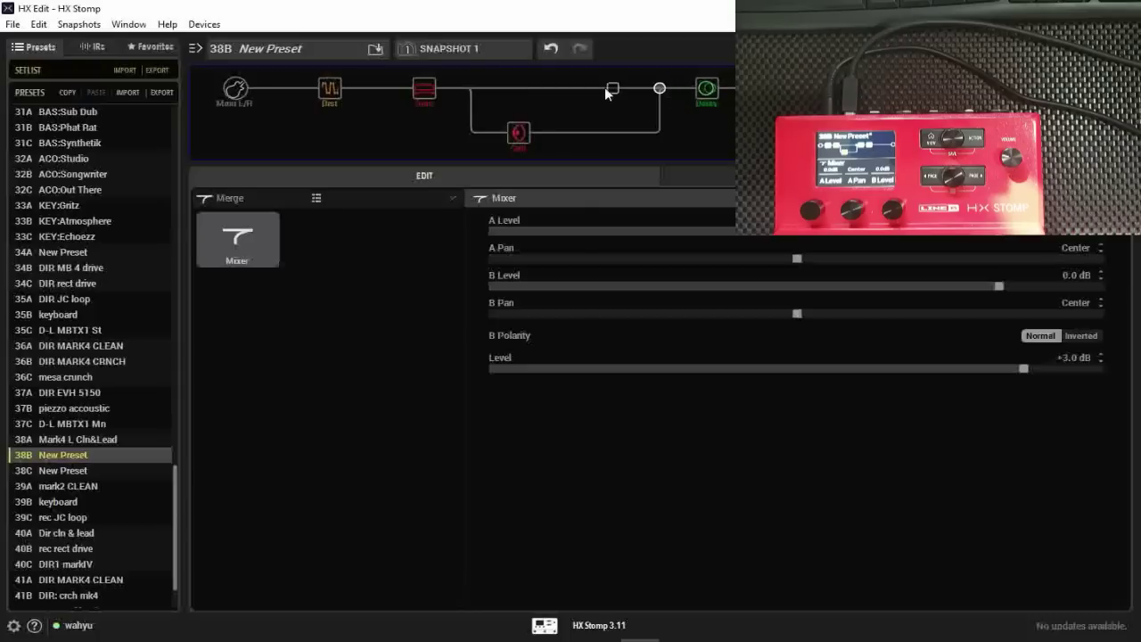
left_click(609, 89)
left_click(299, 198)
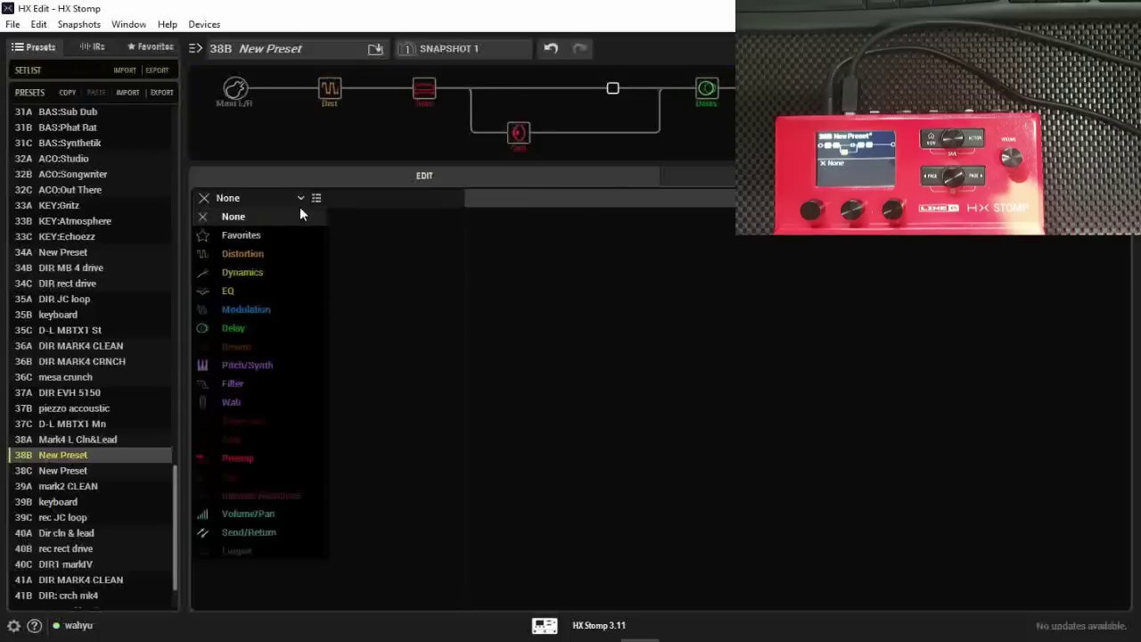
left_click(235, 473)
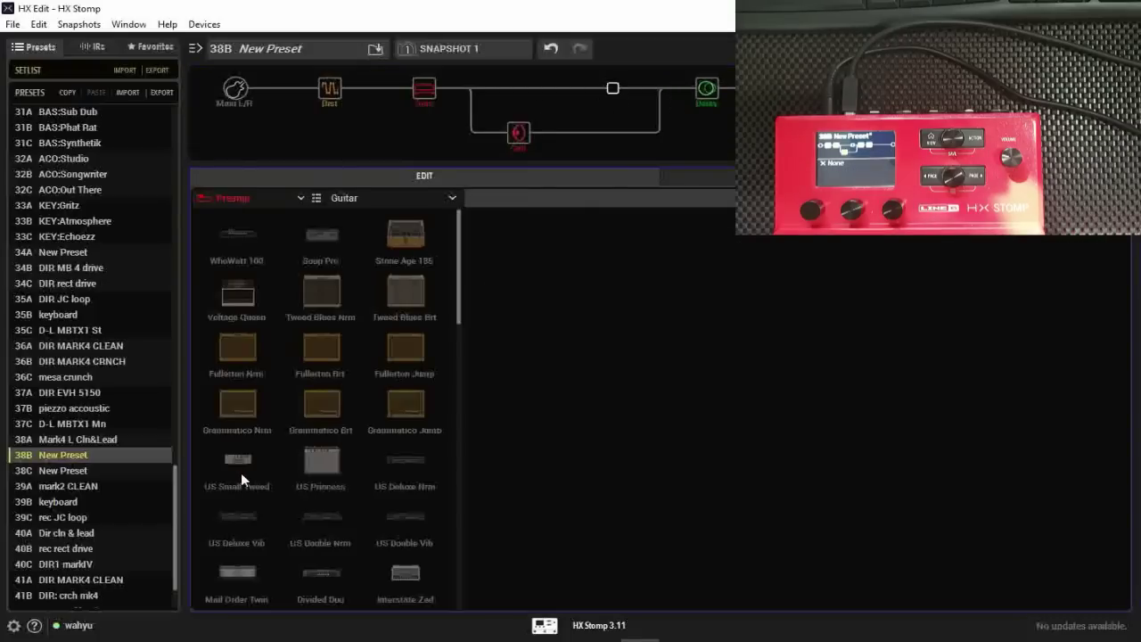
- Delete the lower-path cab, add a single 1x12 Lead 80 cab after the amp and move it onto a parallel lower path
left_click(300, 199)
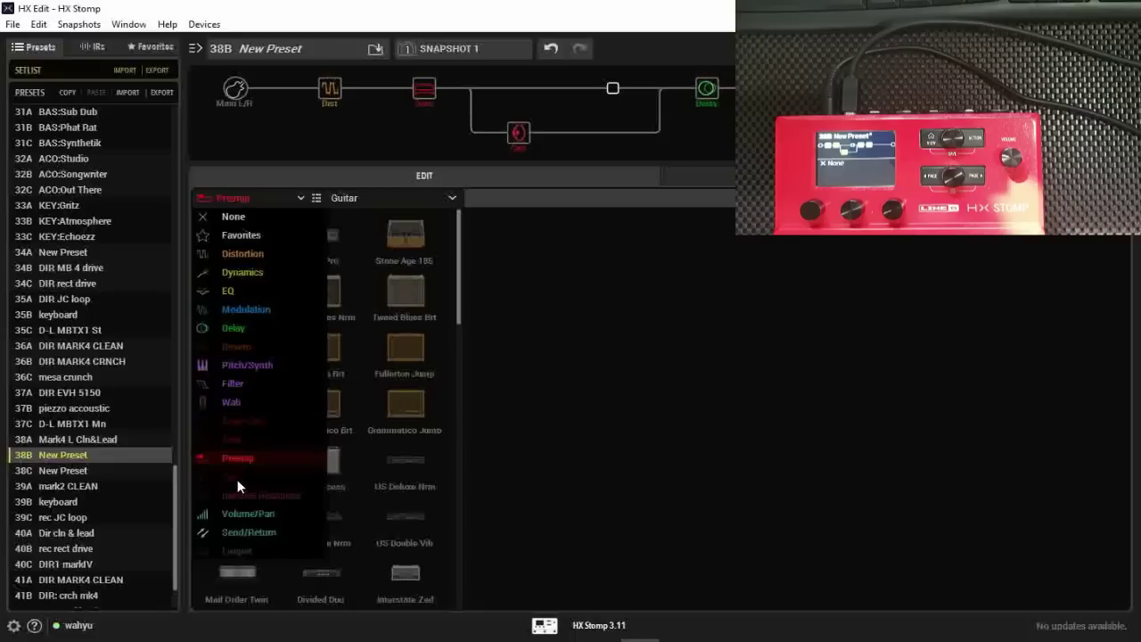
left_click(237, 486)
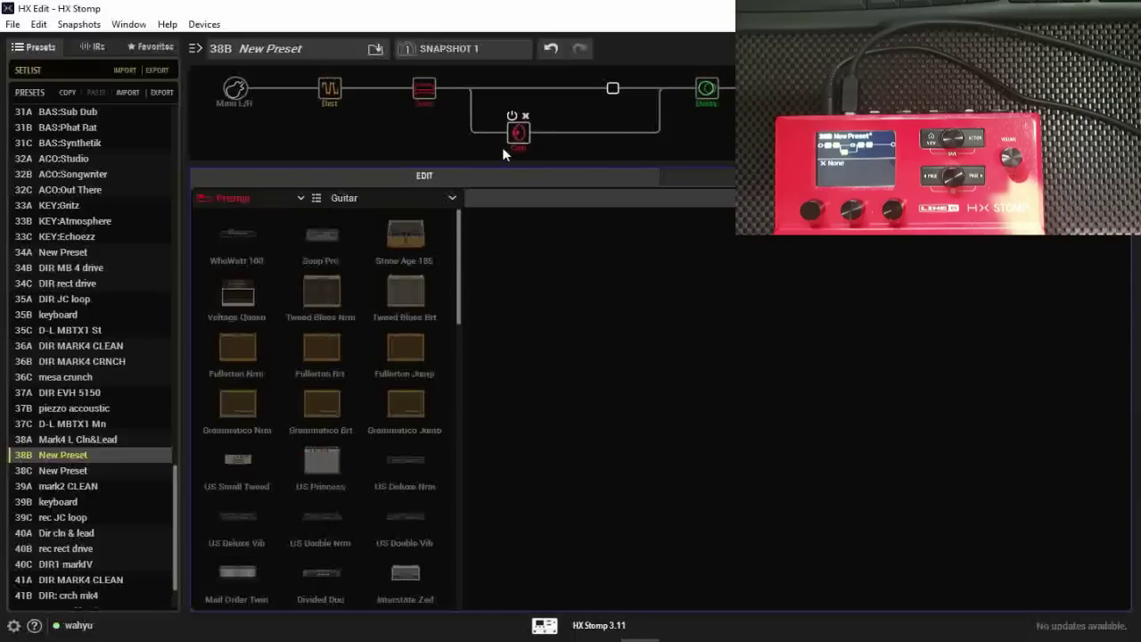
left_click(525, 116)
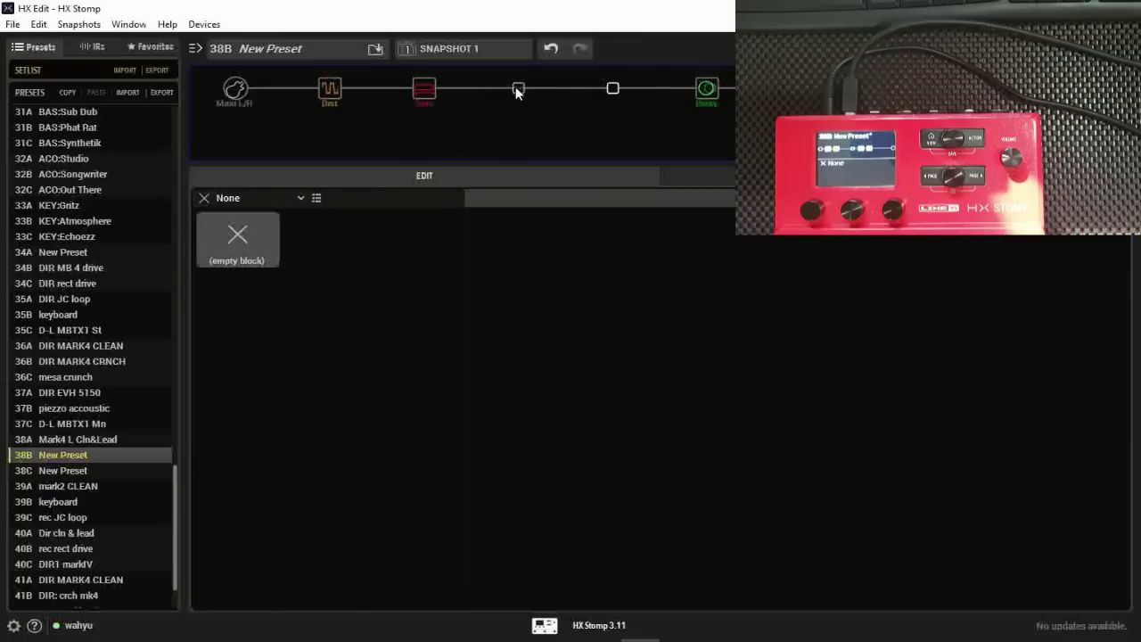
left_click(285, 198)
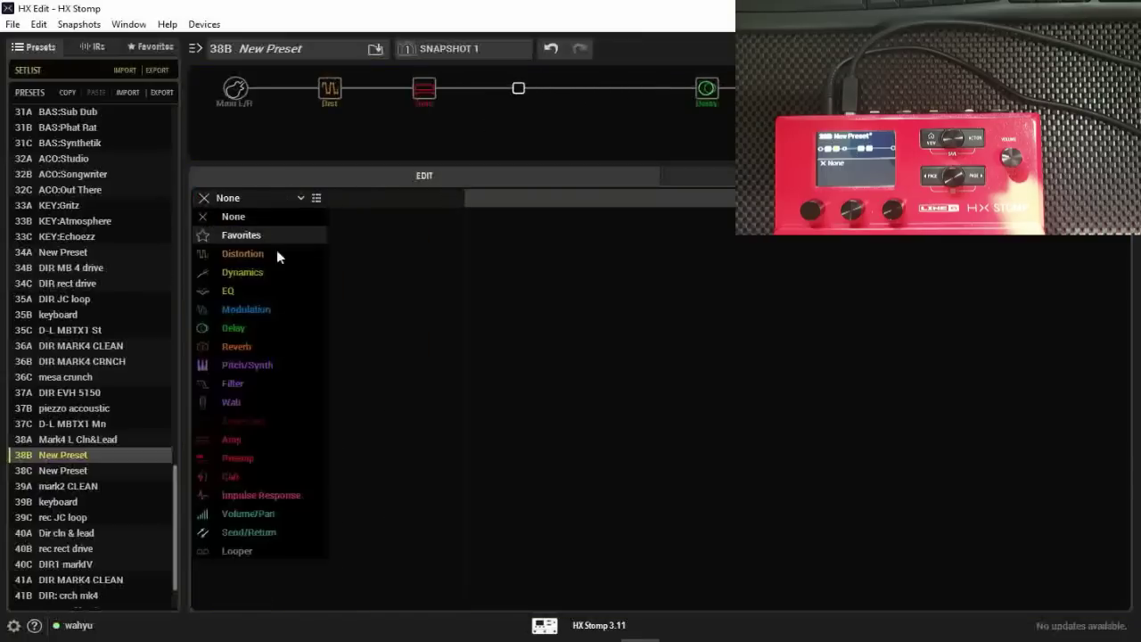
left_click(241, 473)
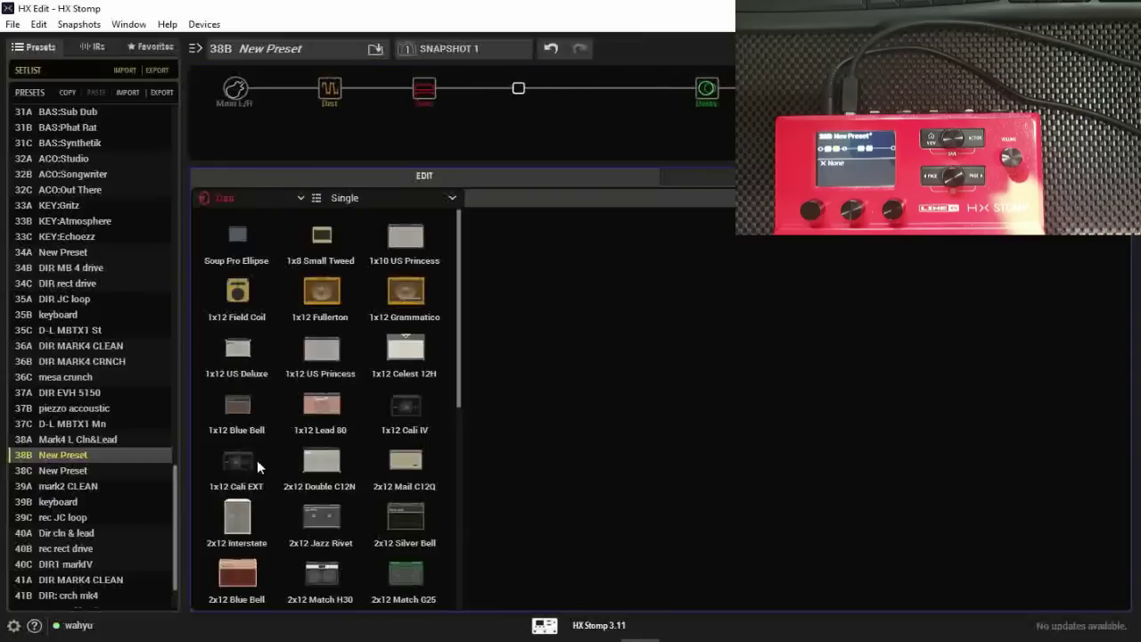
left_click(321, 406)
left_click_drag(517, 87, 518, 133)
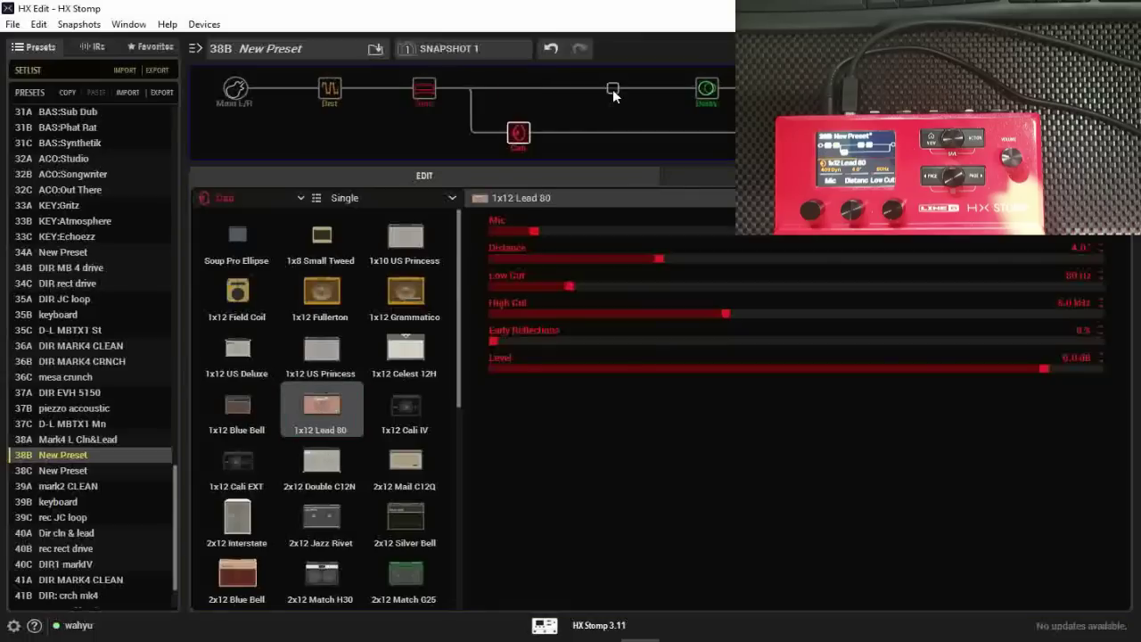
- List the guitar Preamp models for the empty upper-path block before the delay
left_click(612, 88)
left_click(262, 197)
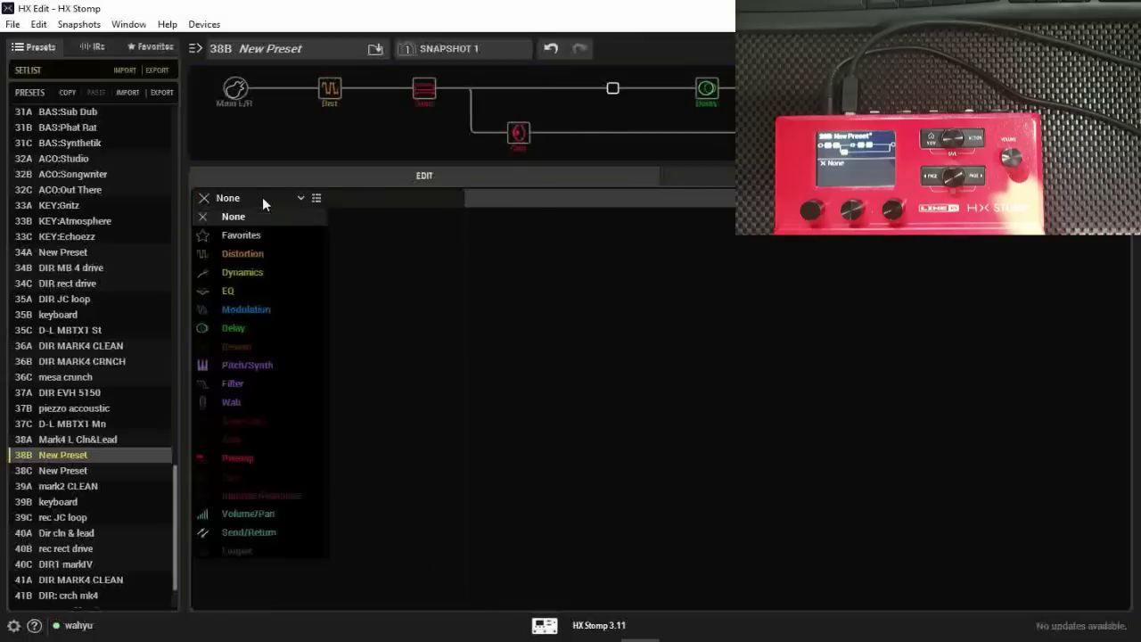
left_click(239, 456)
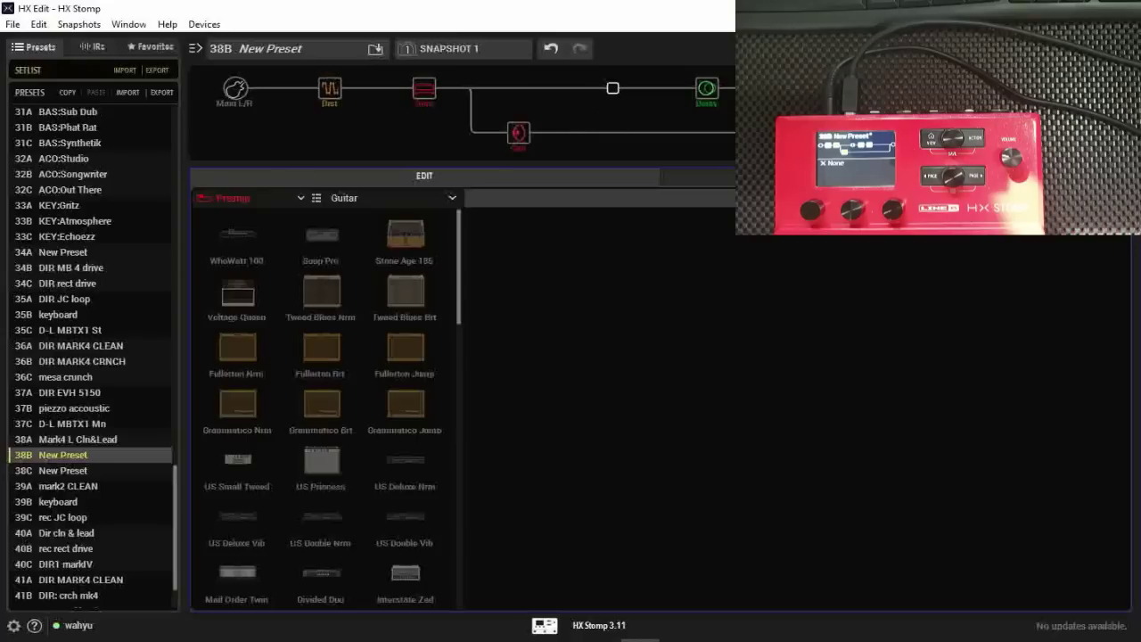
- Change the parallel path's split to Split A/B and check the model categories for the empty block before the delay
left_click(471, 89)
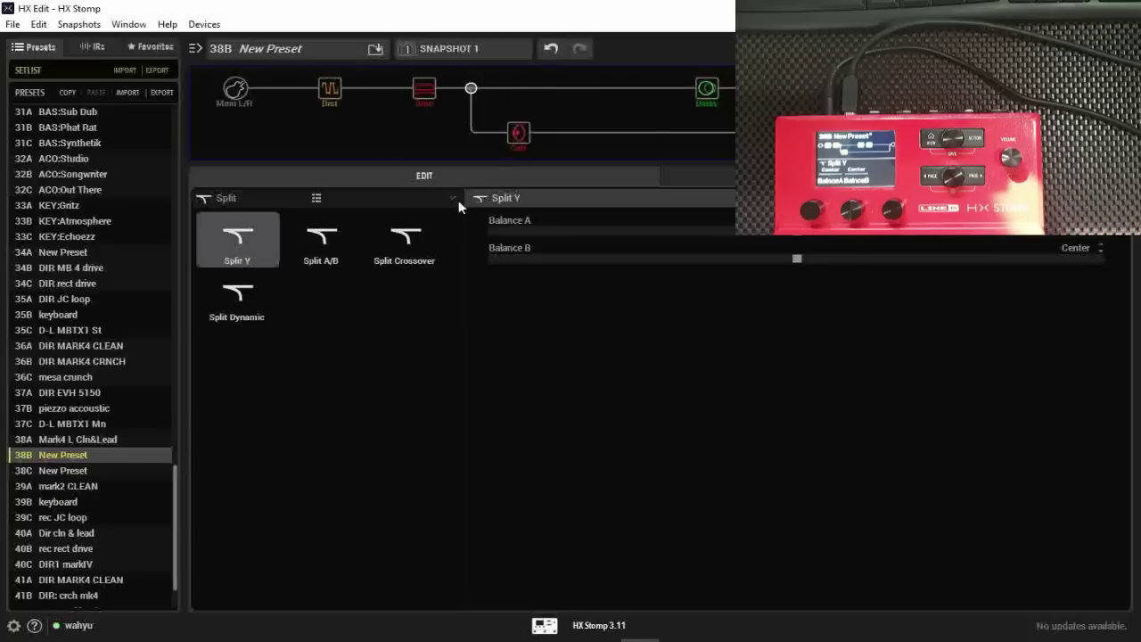
left_click(338, 237)
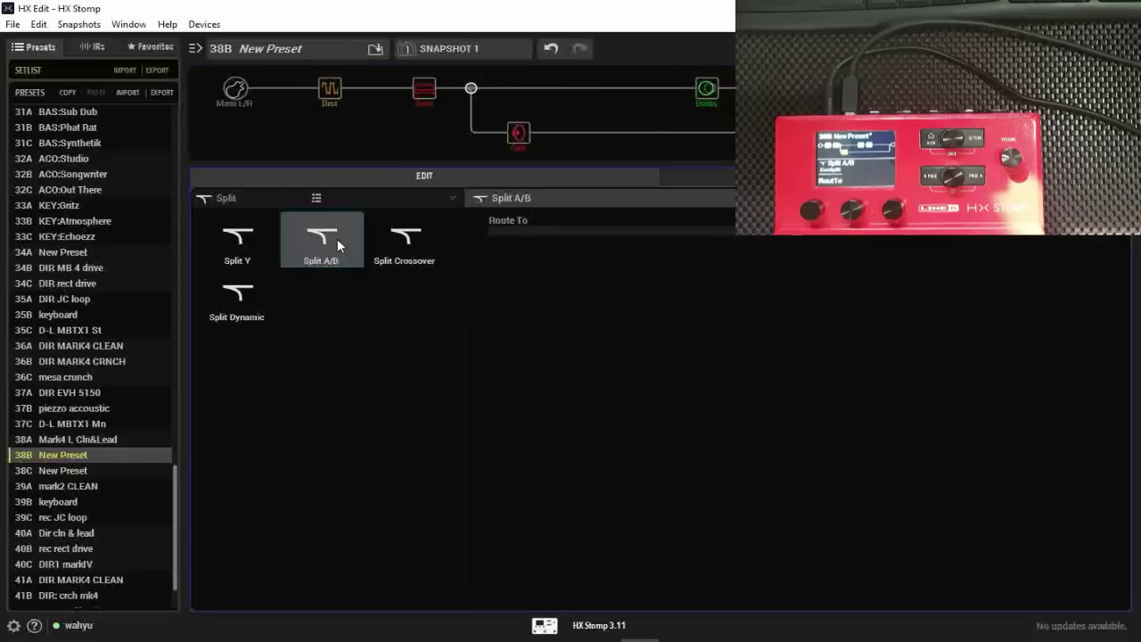
left_click(612, 88)
left_click(301, 197)
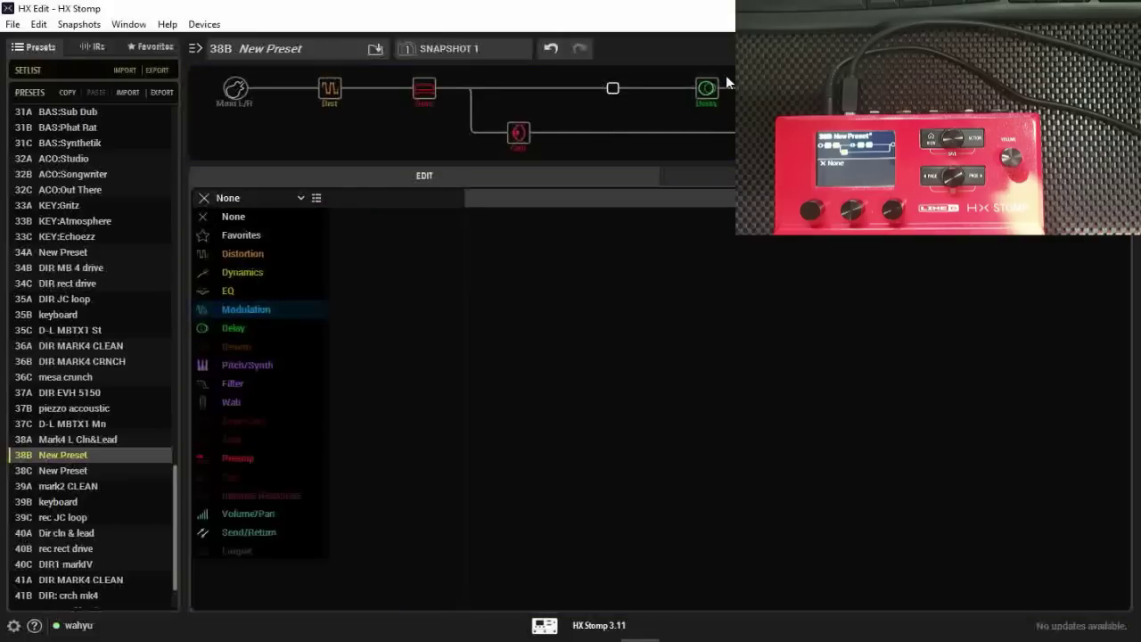
left_click(634, 91)
left_click(613, 90)
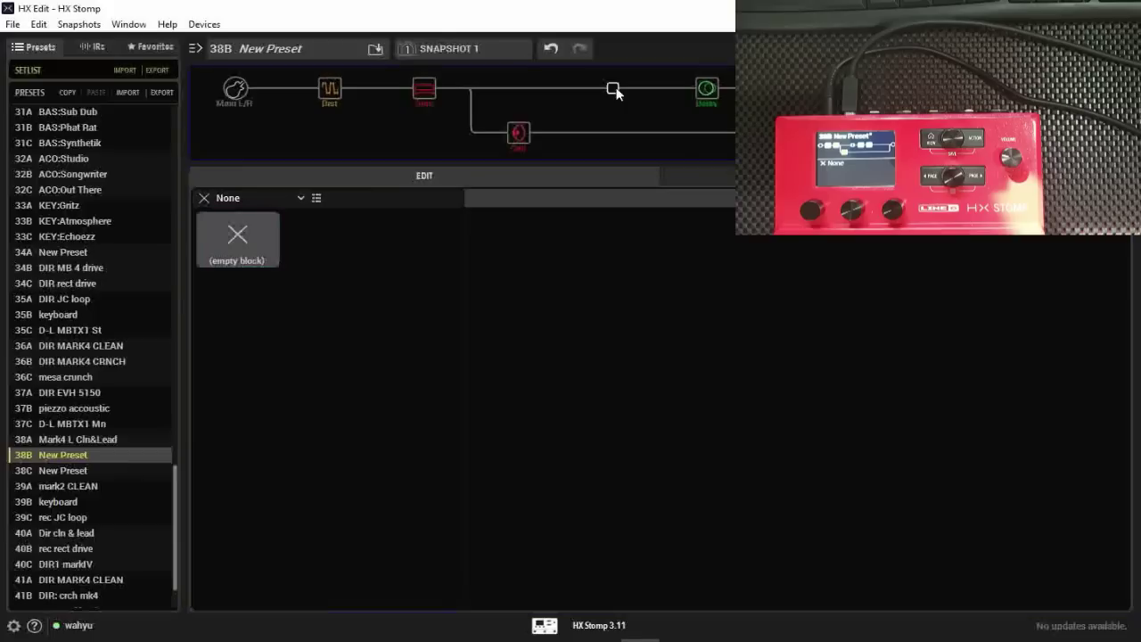
- Move the delay one slot earlier on the upper path and select the empty block behind it
left_click_drag(704, 90, 612, 88)
left_click(708, 88)
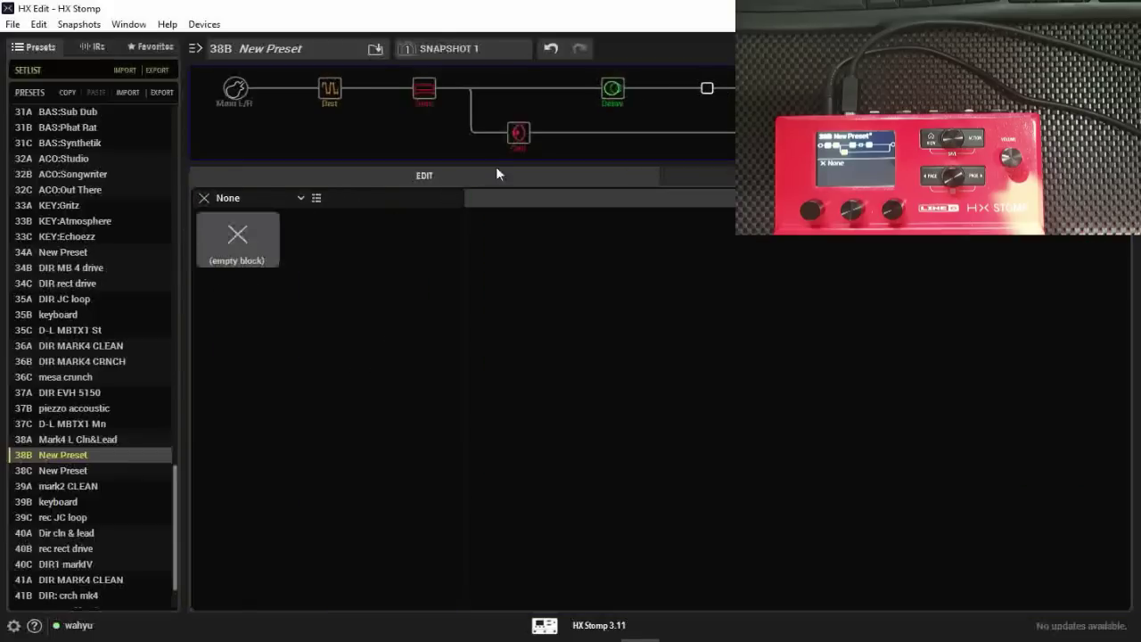
left_click(302, 198)
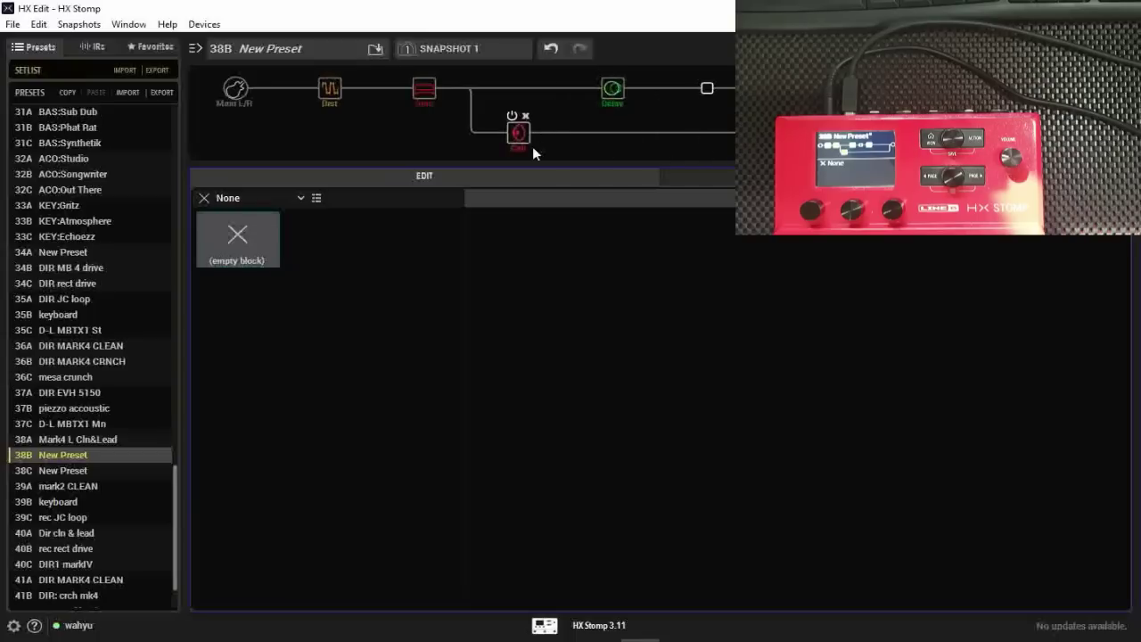
- Move the cab up to the main path and the delay down to the lower path, and check the empty upper-path block's model categories
left_click_drag(520, 138, 524, 91)
left_click_drag(612, 90, 615, 131)
left_click(706, 90)
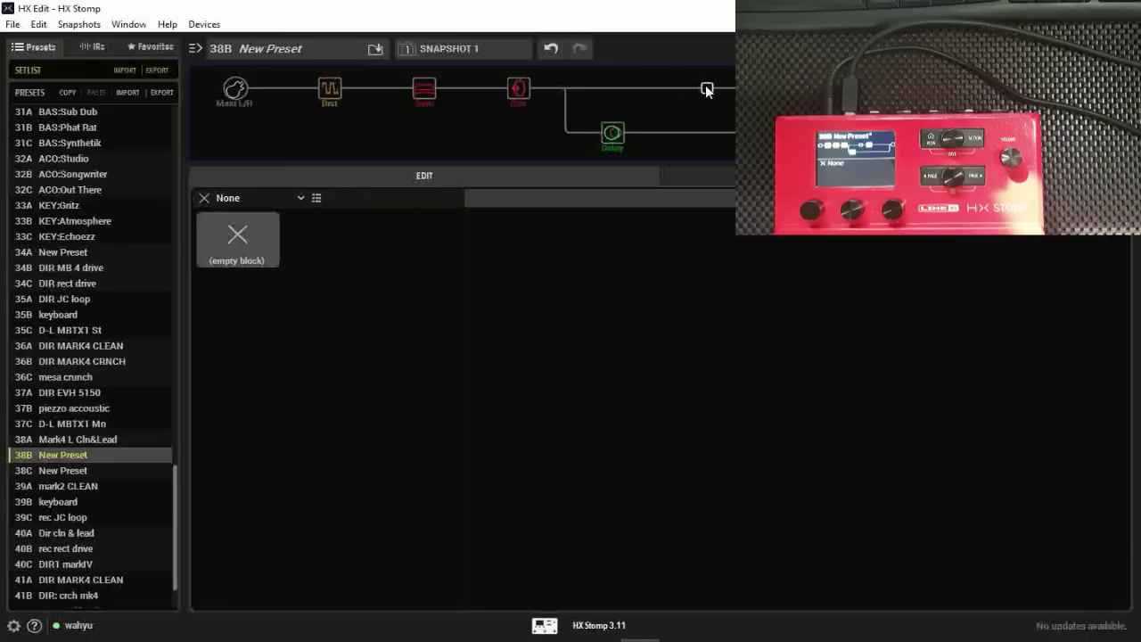
left_click(260, 199)
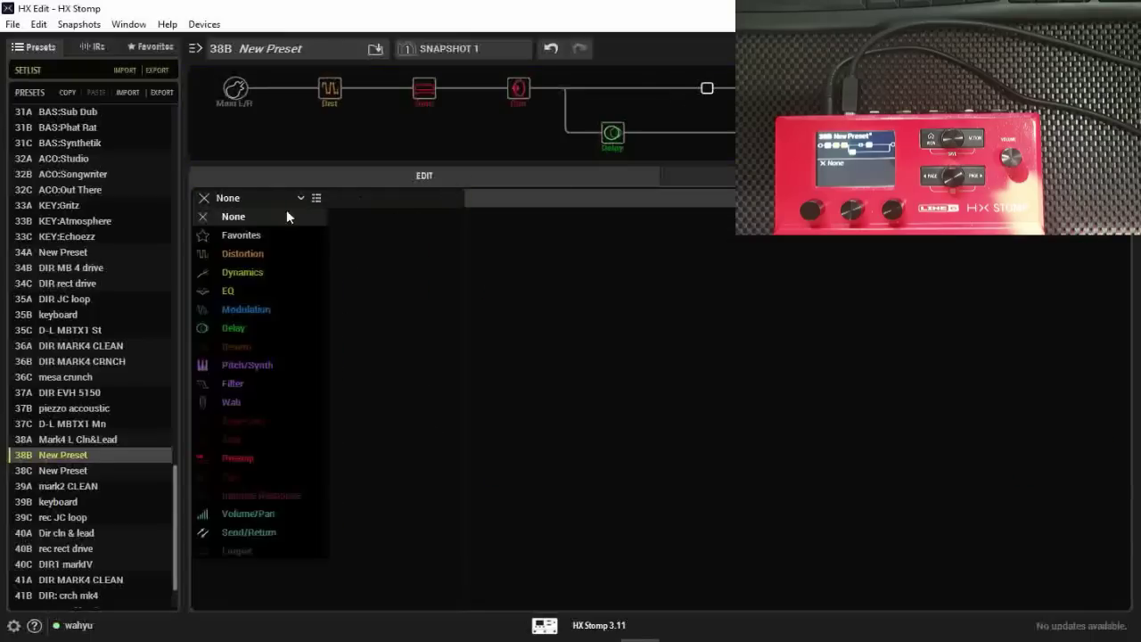
left_click(329, 419)
- Delete the cab block and change the amp model from Mandarin Rocker to Cali IV Lead
left_click(525, 71)
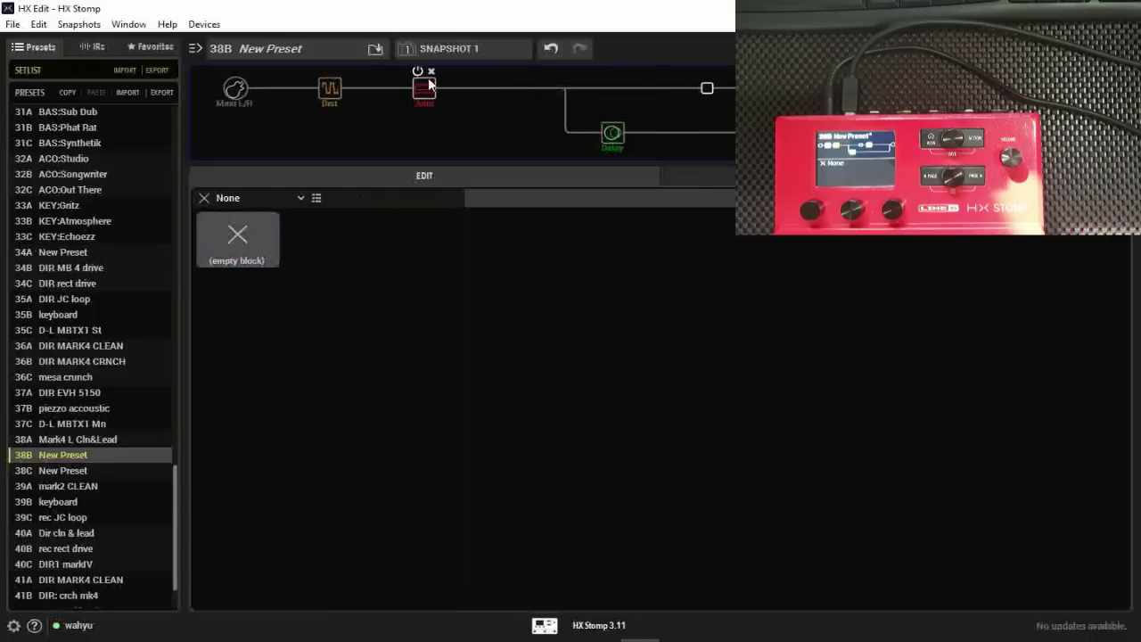
left_click(426, 85)
scroll(356, 412, "down", 10)
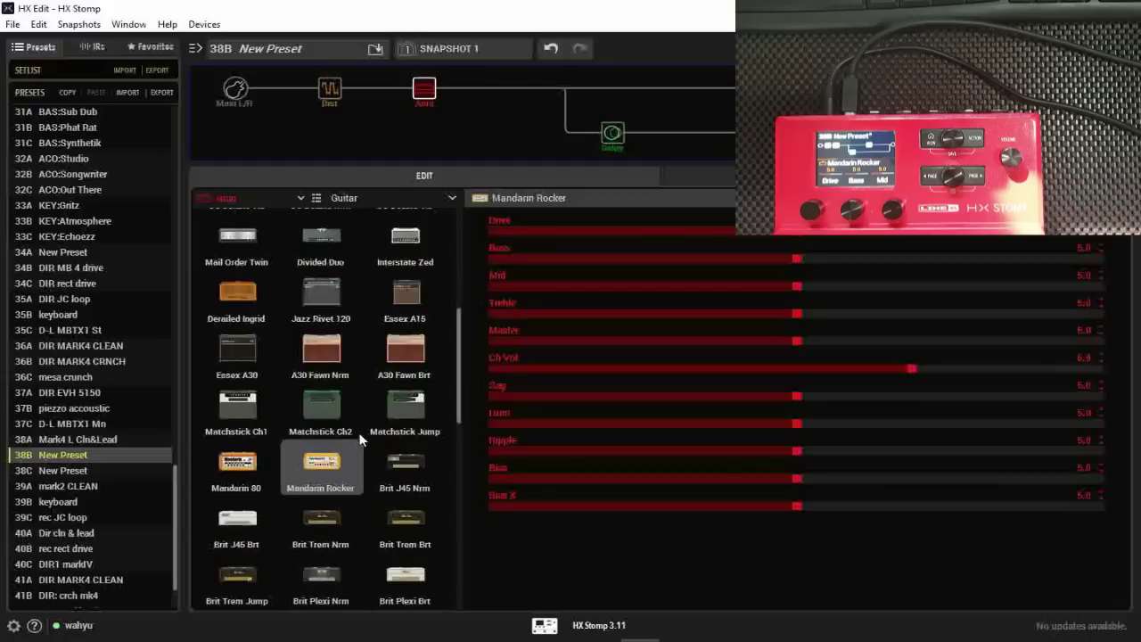
scroll(358, 472, "down", 1)
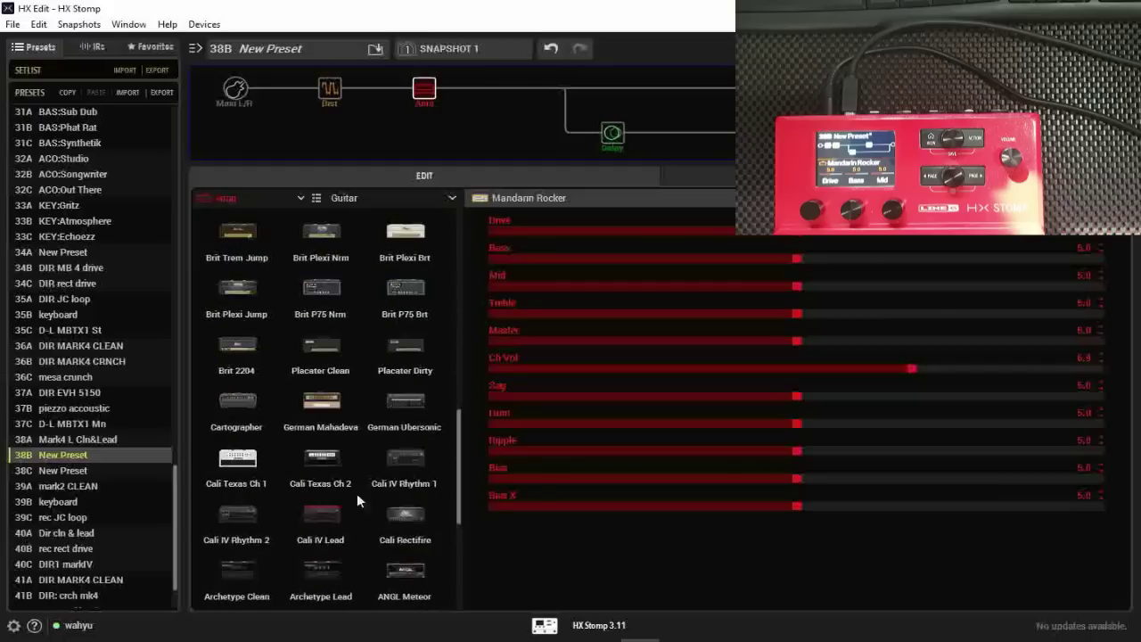
left_click(321, 514)
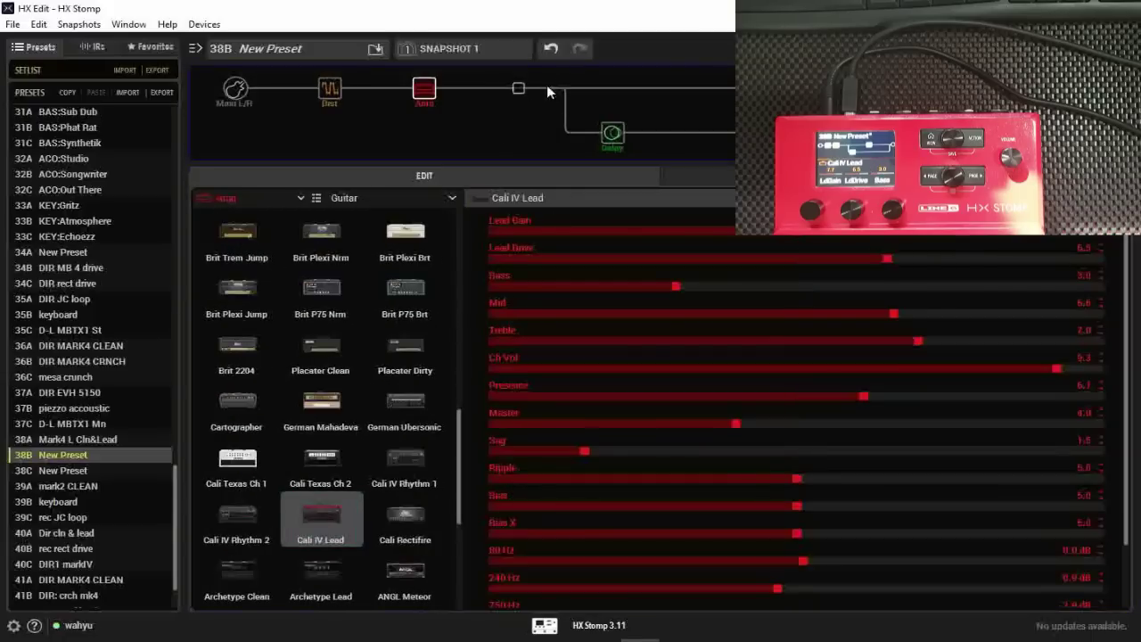
- Move the split to directly after the amp and add a single 4x12 Cali V30 cab in the first upper-path block
left_click_drag(561, 89, 472, 89)
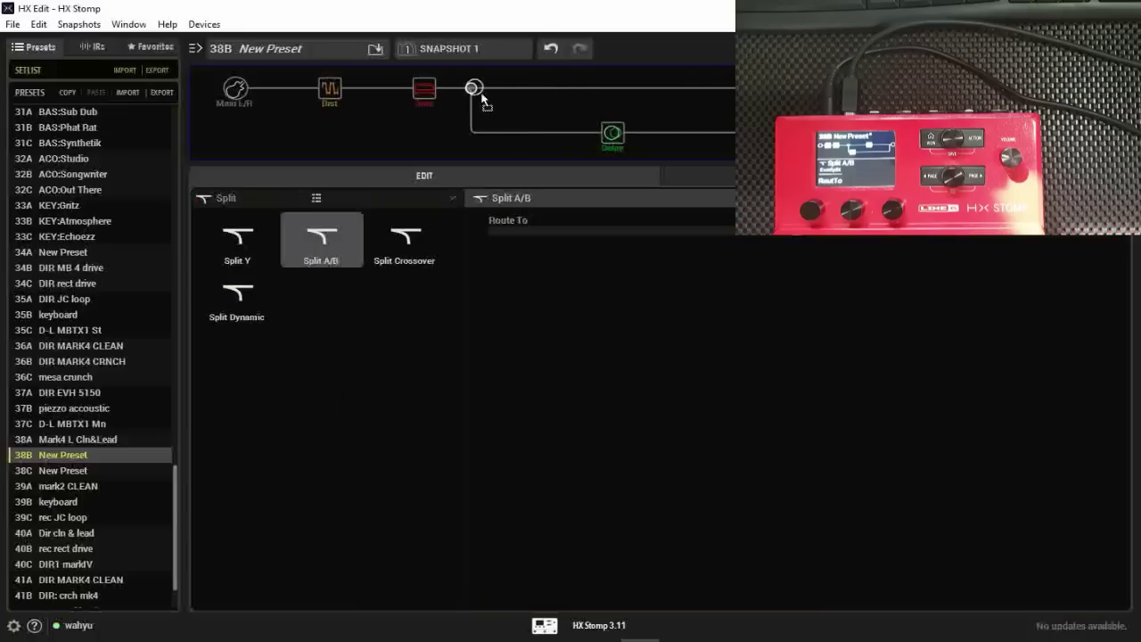
left_click(518, 88)
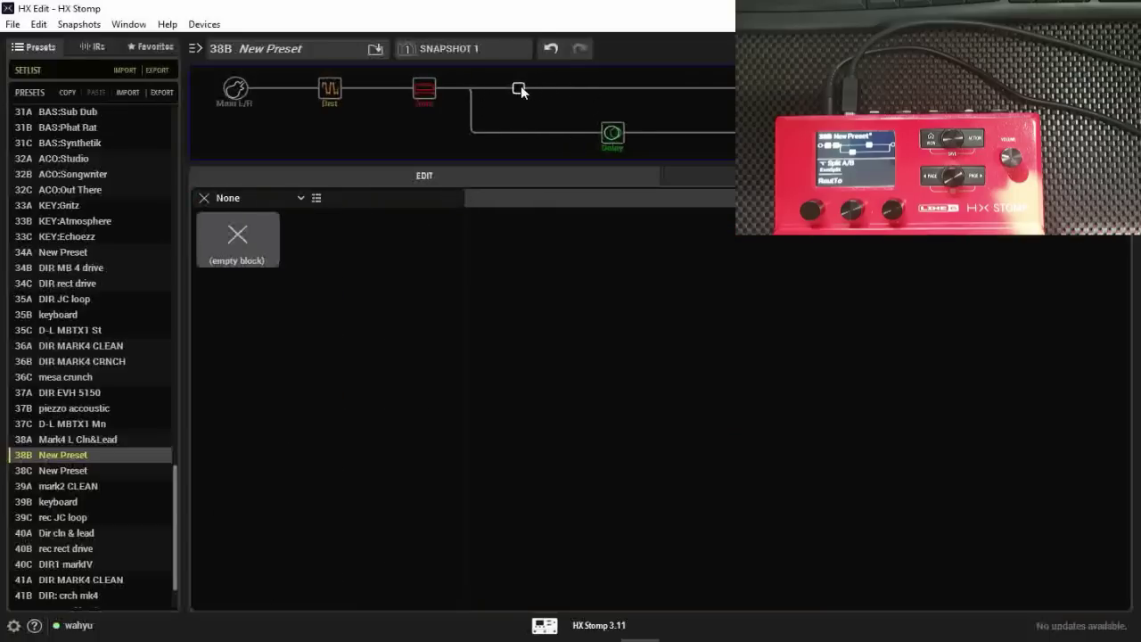
left_click(309, 200)
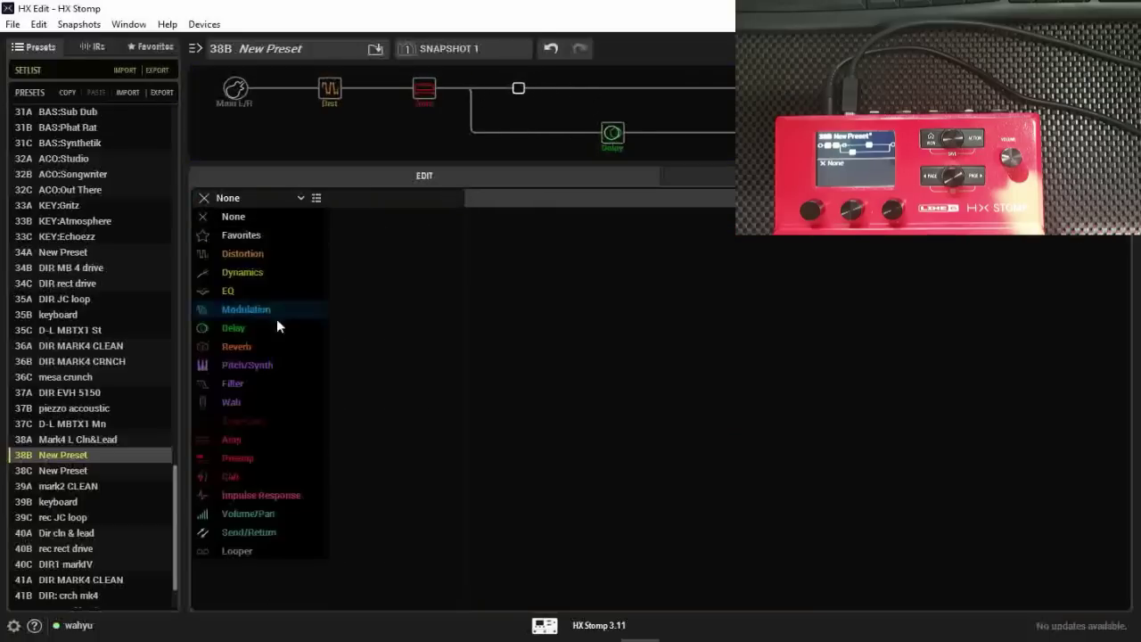
left_click(249, 473)
scroll(321, 517, "down", 5)
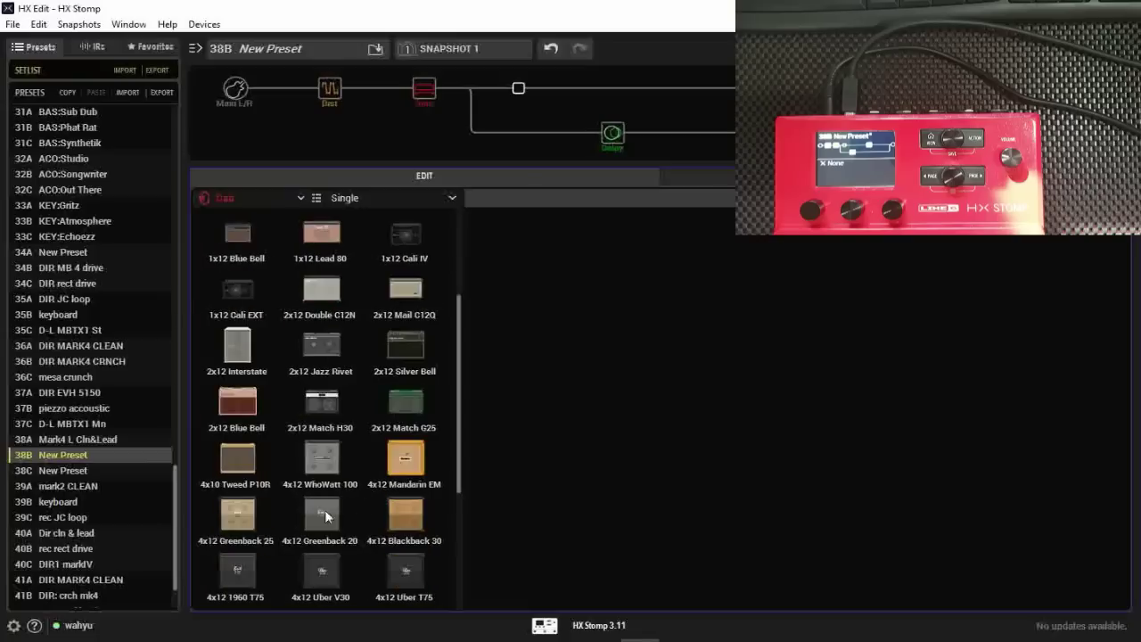
left_click(237, 516)
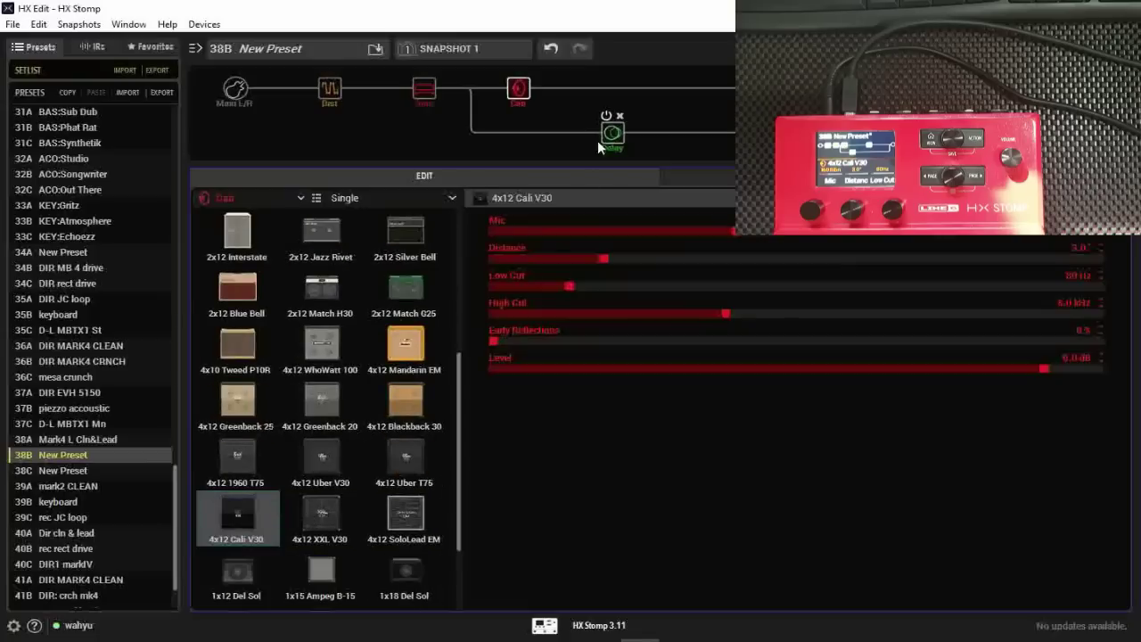
- Move the Euclidean Delay one slot later on the lower path and check the model categories for the empty block before it
left_click_drag(611, 132, 704, 134)
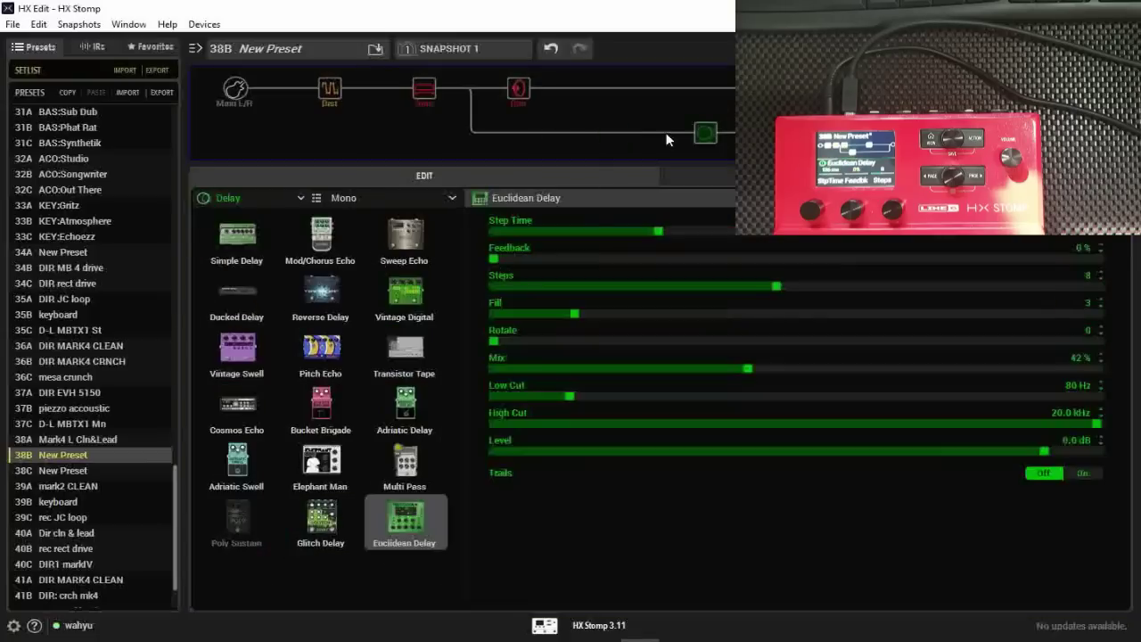
left_click(610, 135)
left_click(297, 197)
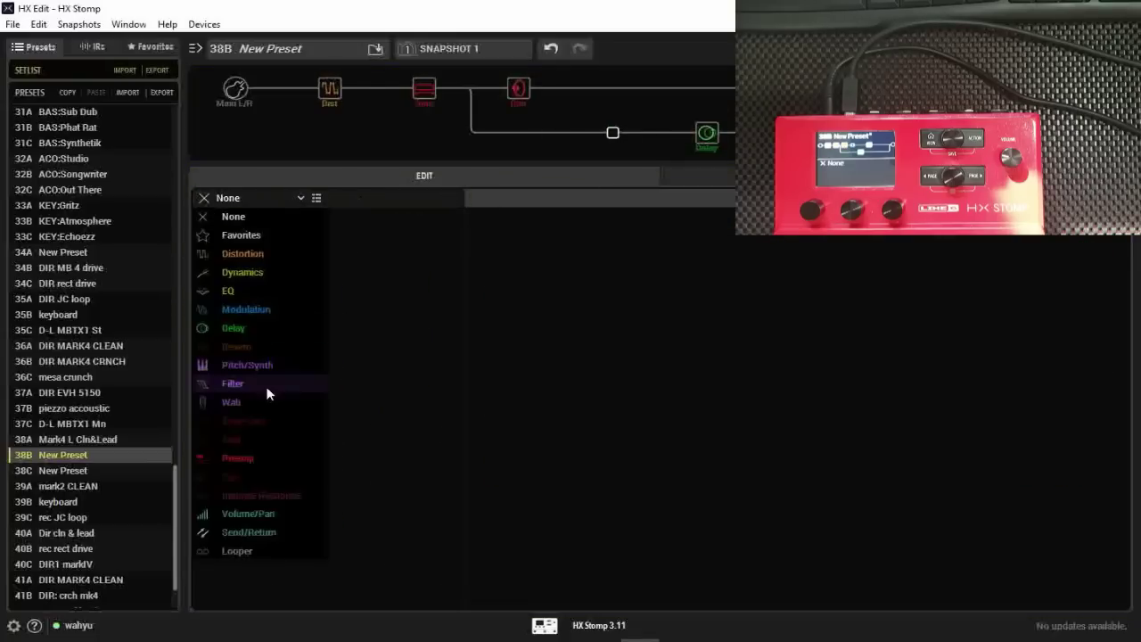
left_click(498, 379)
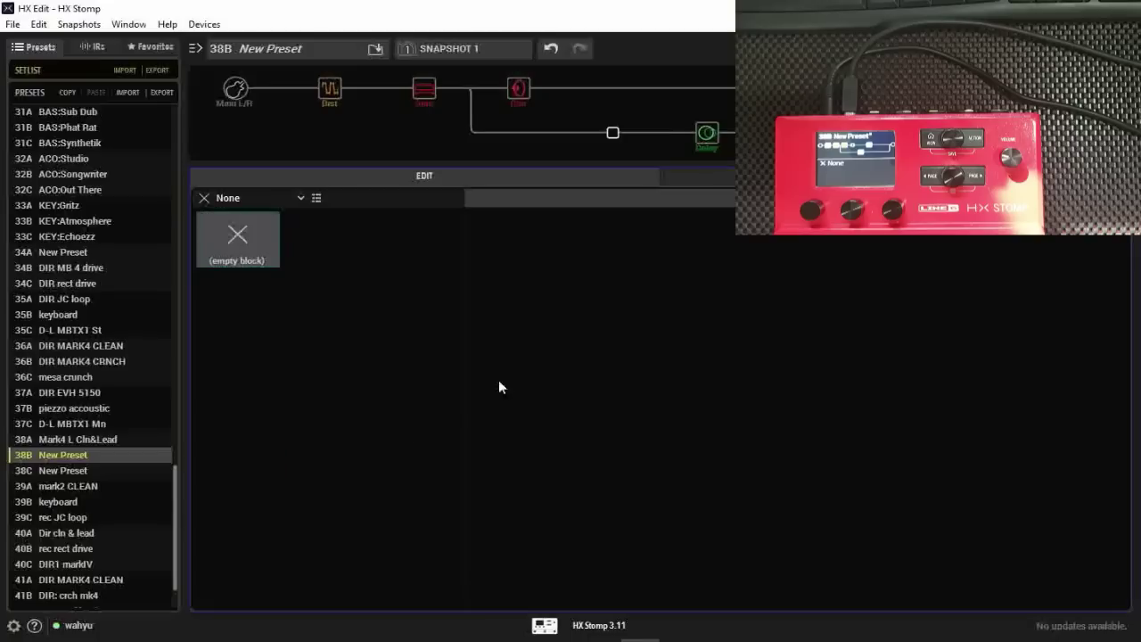
left_click(712, 133)
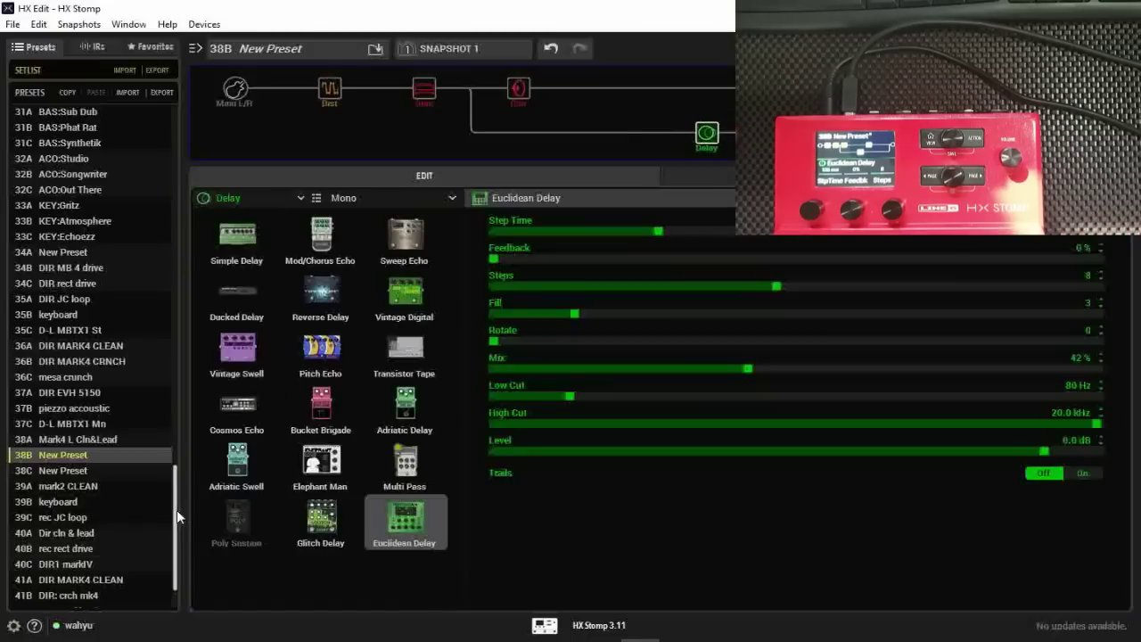
- Load preset 41C DIR:Ptrci lead, examine its lower-path cab and split settings, and go back to preset 38B
scroll(178, 515, "down", 2)
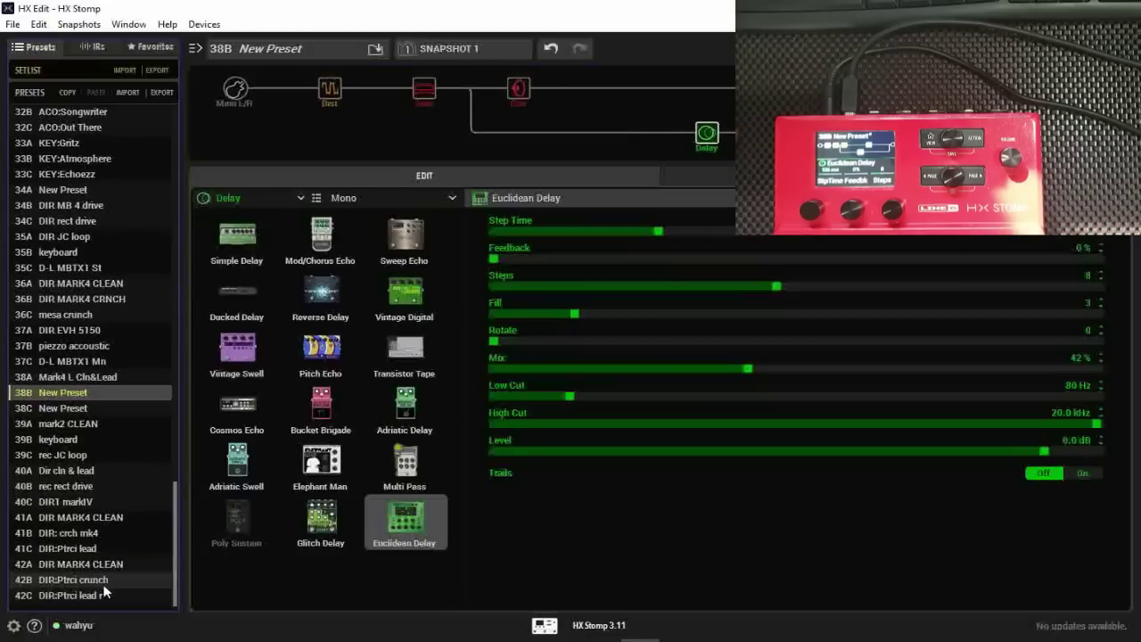
left_click(101, 546)
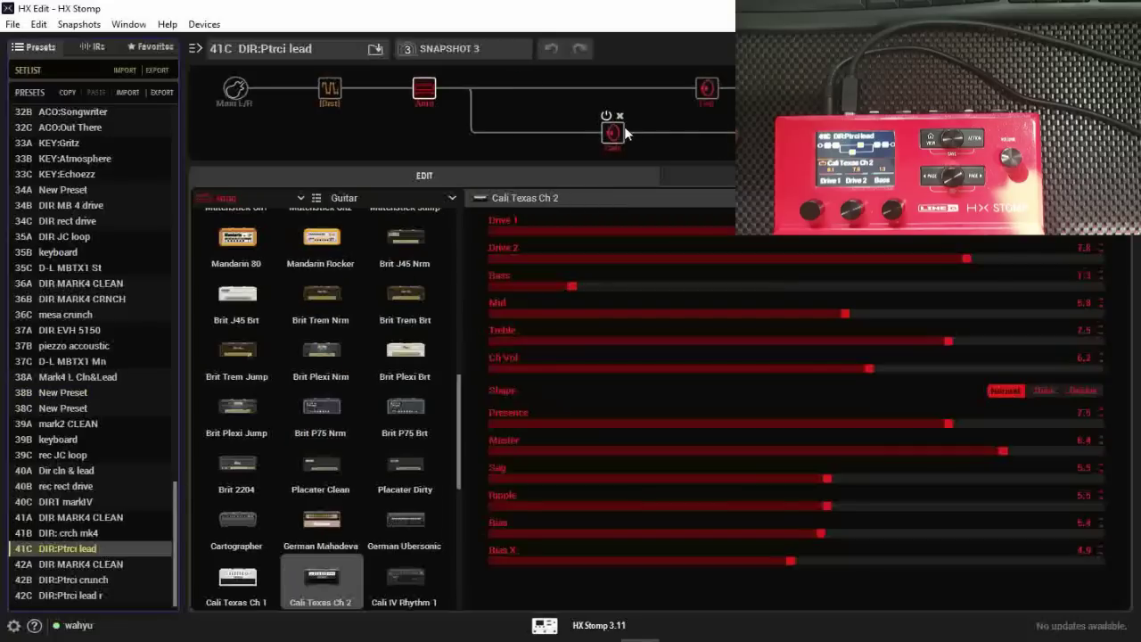
left_click(619, 133)
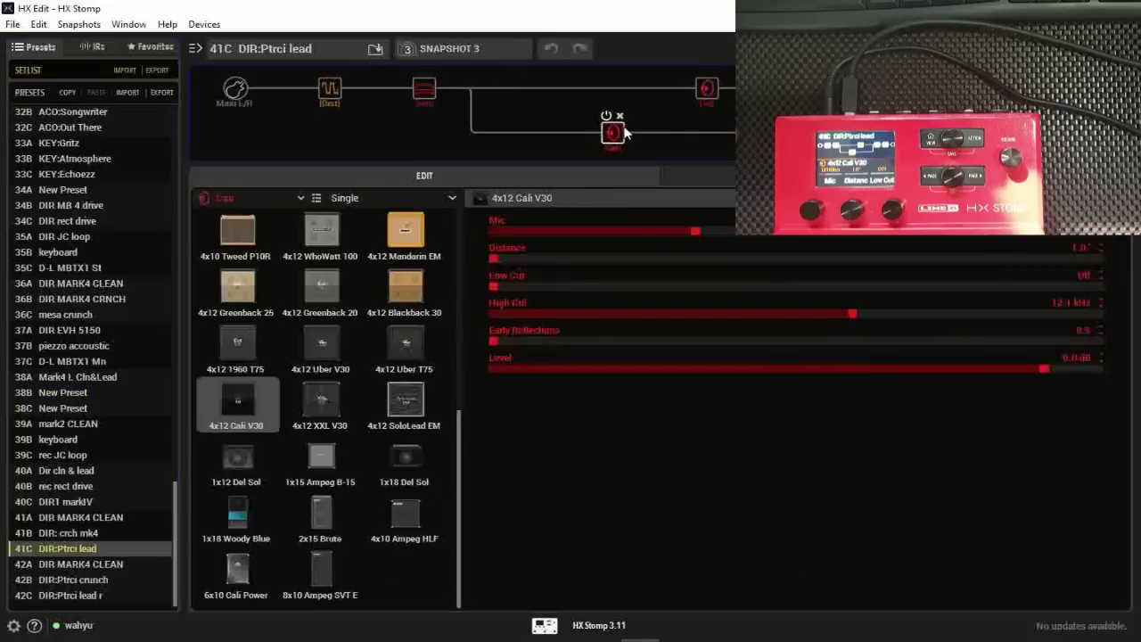
left_click(471, 88)
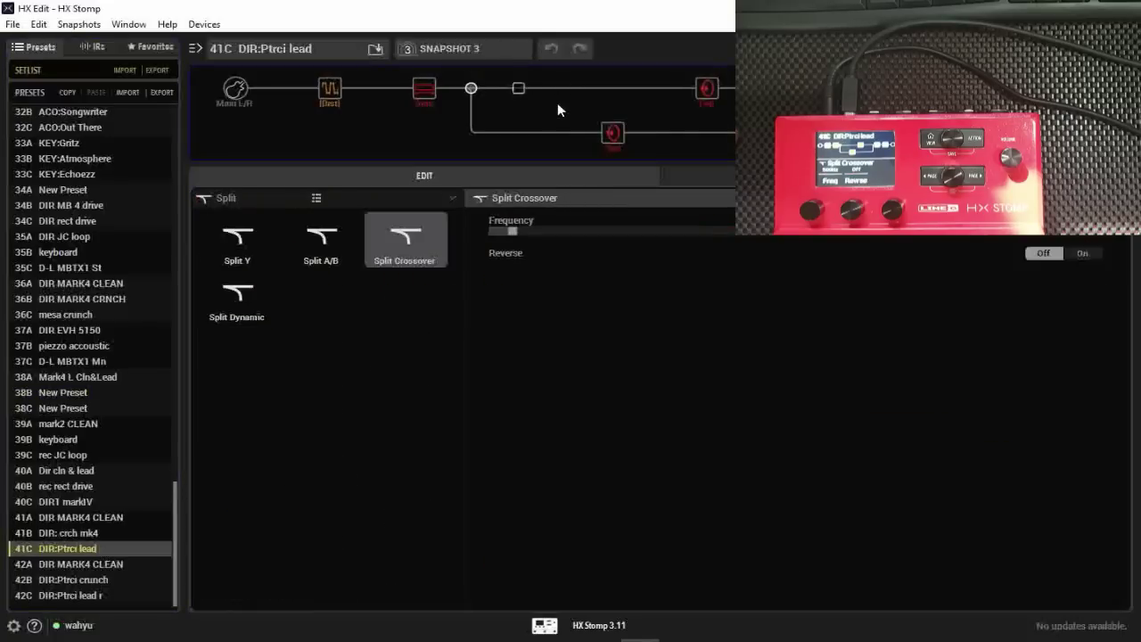
key("Right")
left_click(467, 89)
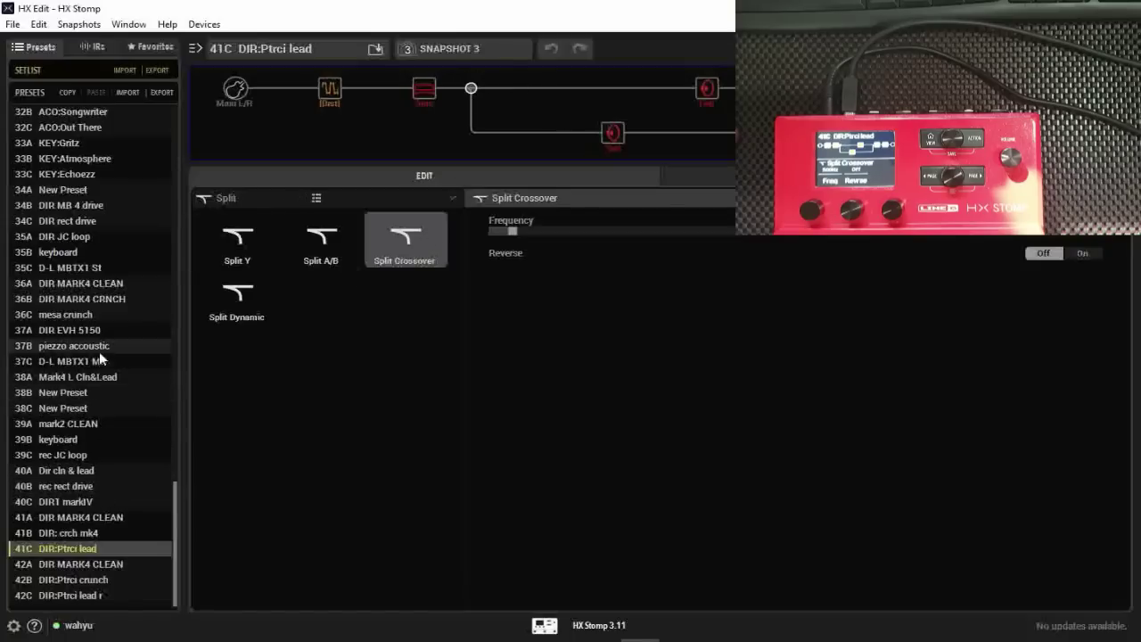
left_click(109, 393)
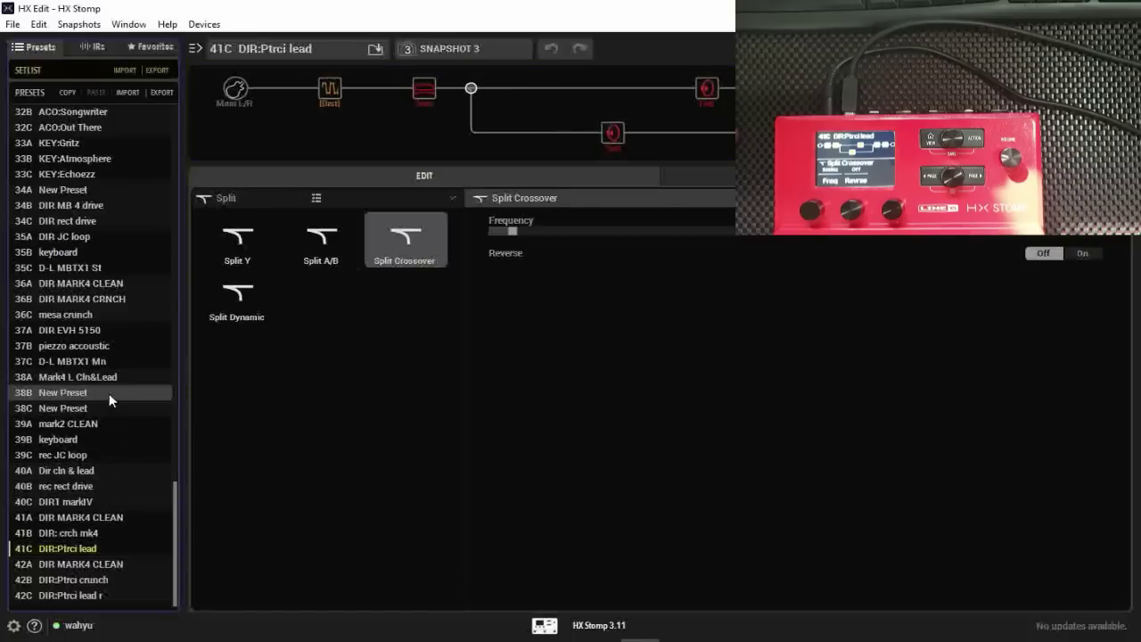
- Return from preset 38C to preset 41C DIR:Ptrci lead and examine its Horizon Drive, Cali Texas Ch 2 amp and Split Crossover settings
left_click(108, 408)
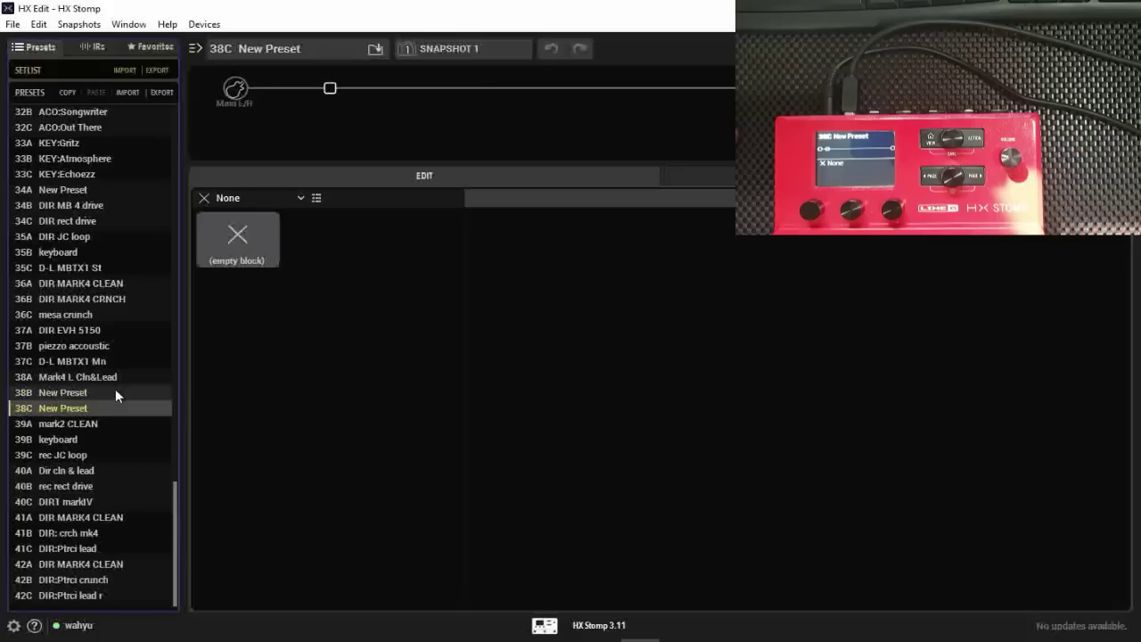
left_click(115, 388)
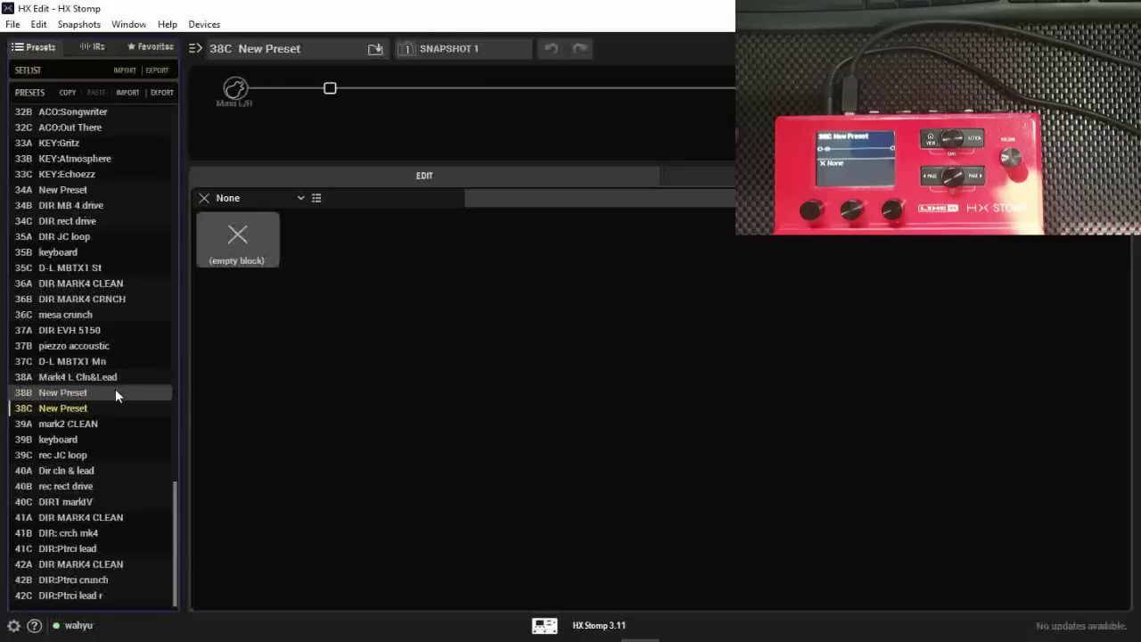
left_click(115, 546)
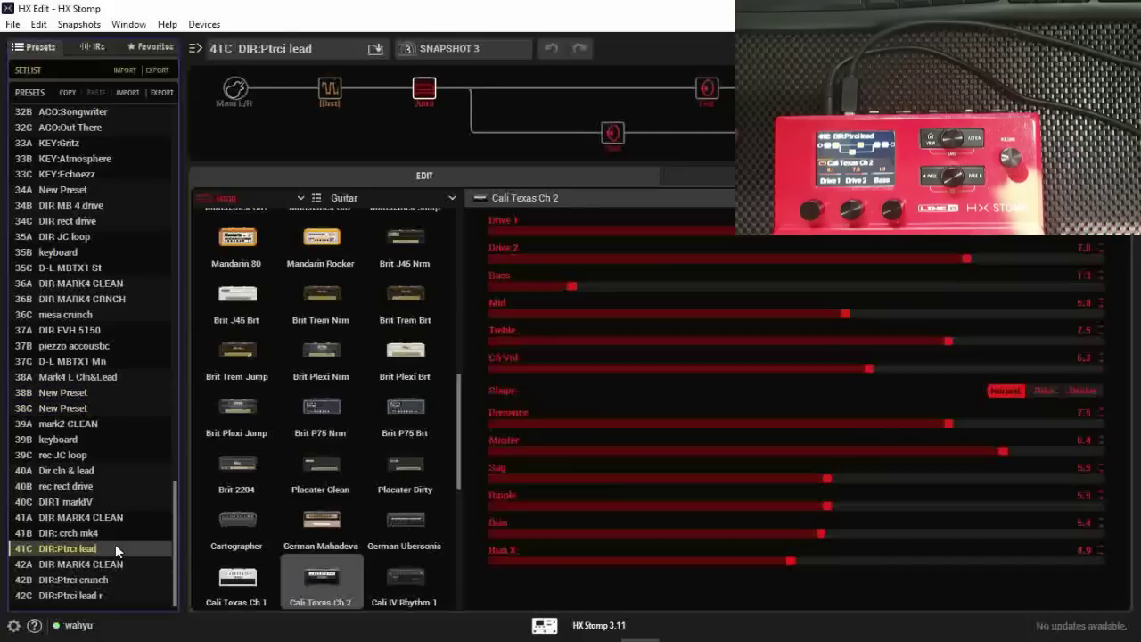
mouse_move(339, 89)
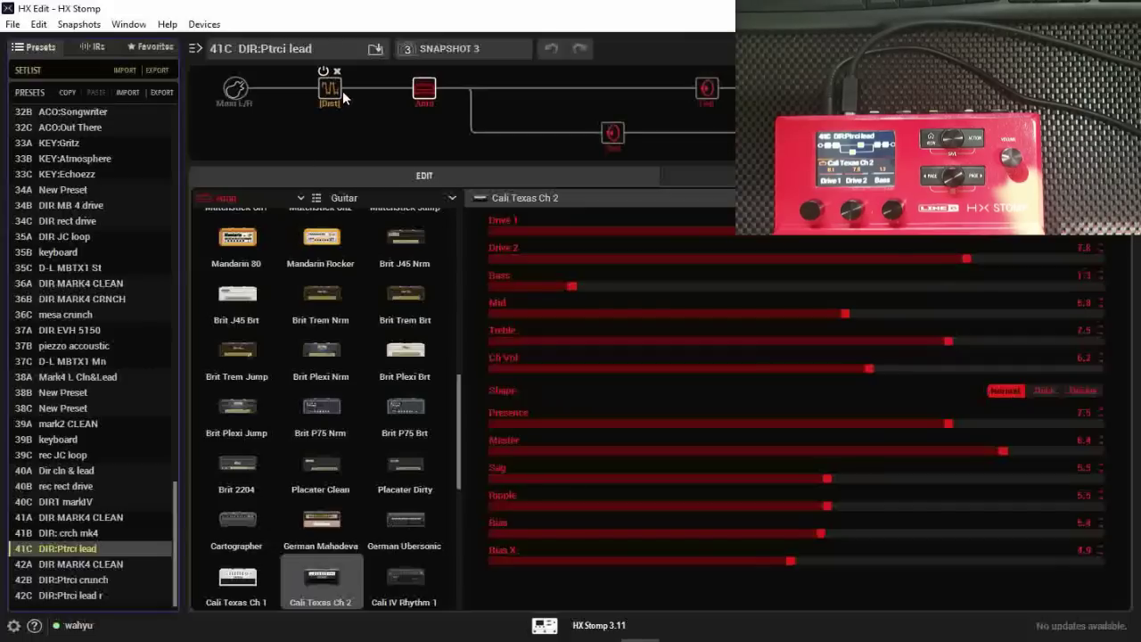
left_click(331, 89)
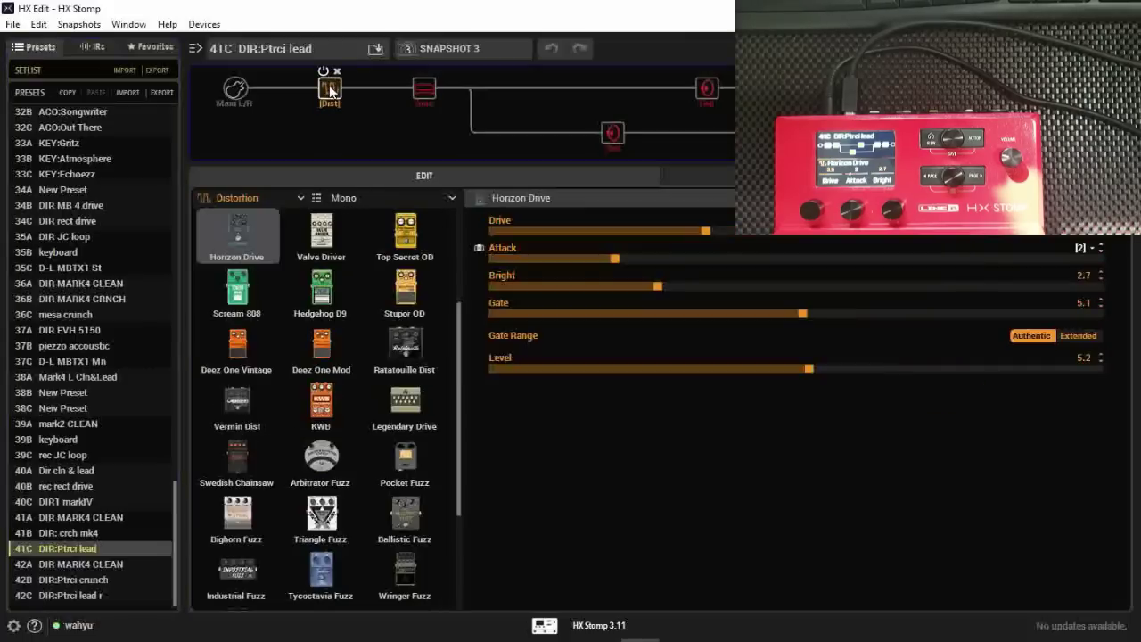
left_click(420, 92)
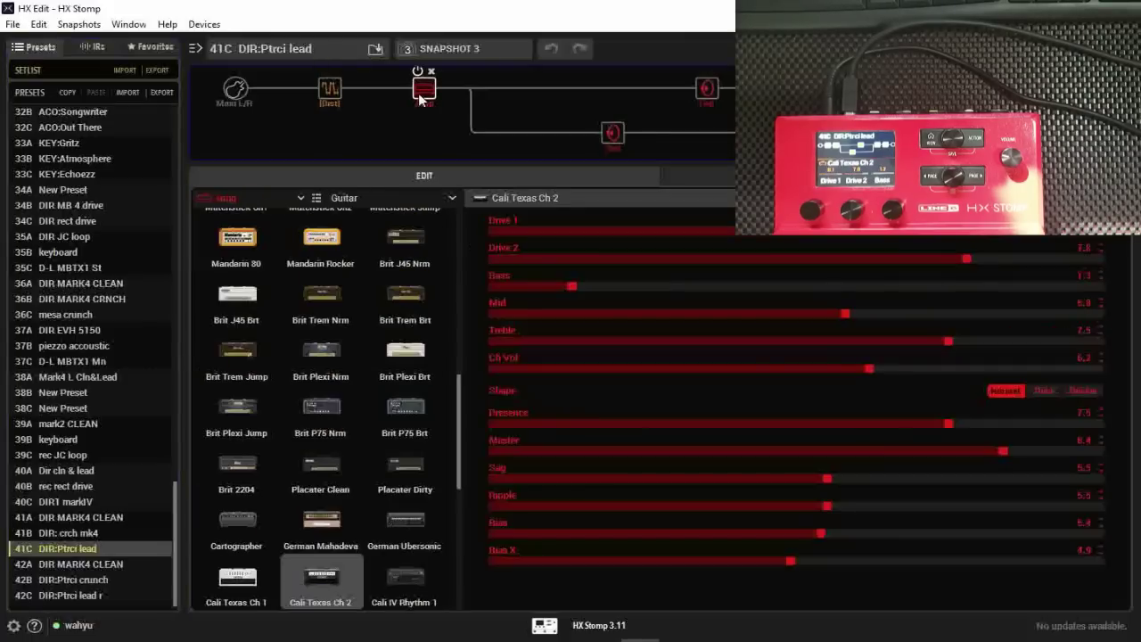
left_click(470, 88)
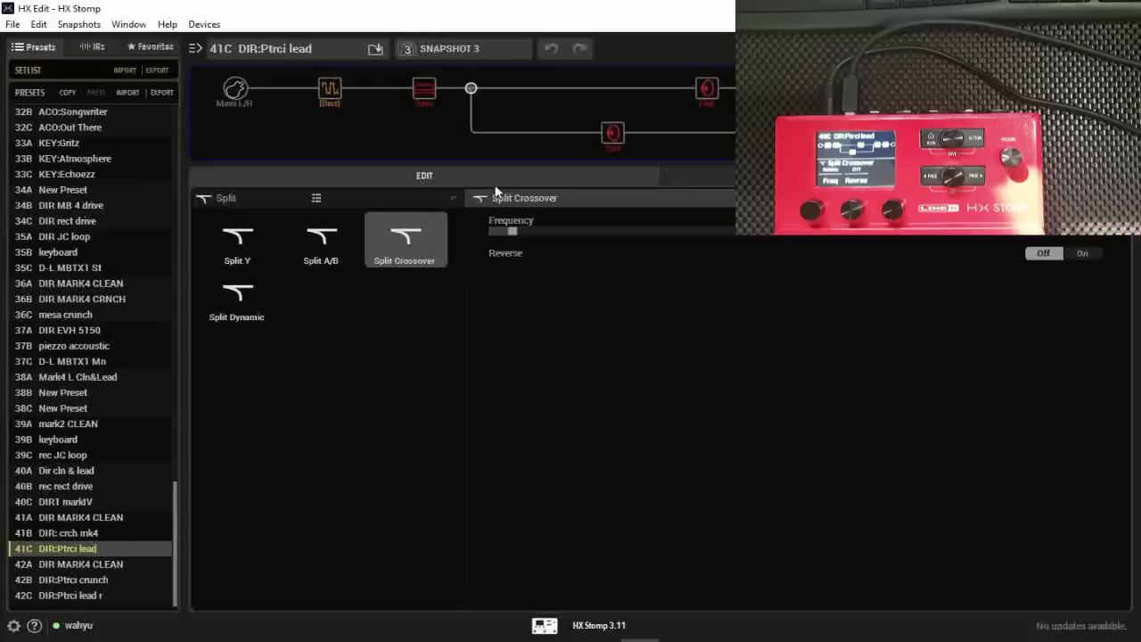
- Compare the mic and high-cut settings of the 4x12 Cali V30 cabs on the upper and lower paths
left_click(612, 133)
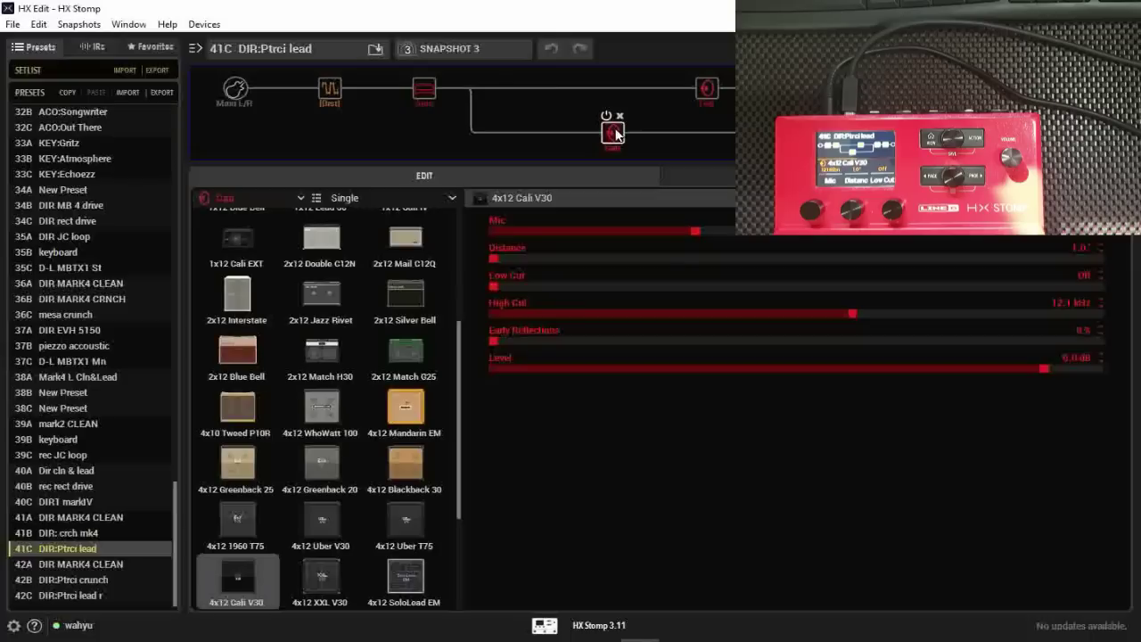
left_click(705, 89)
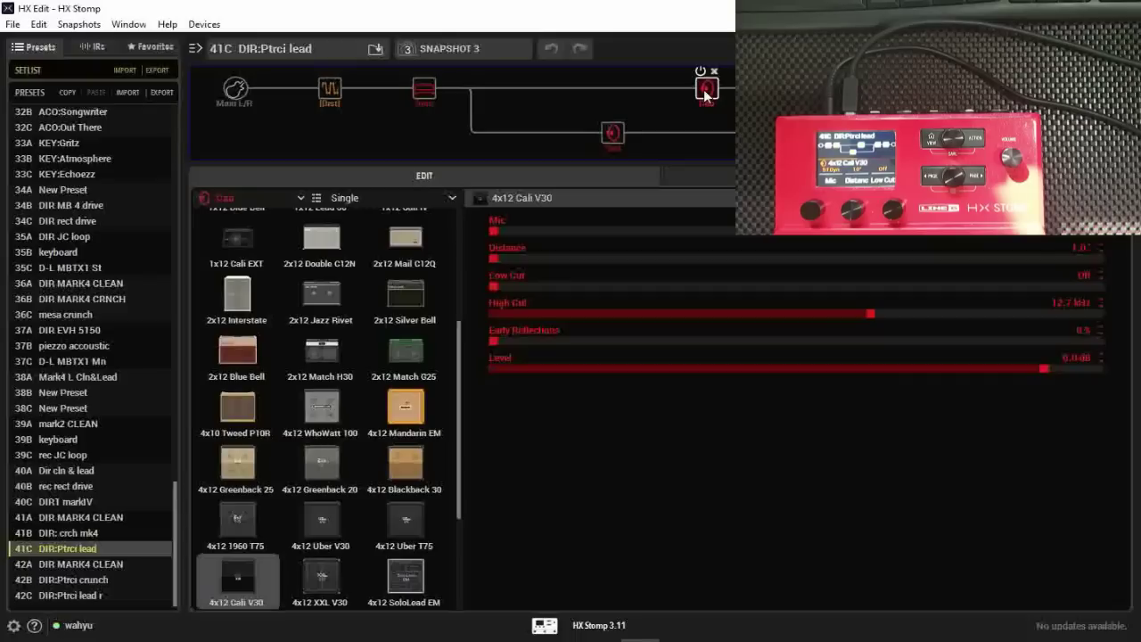
left_click(613, 133)
left_click(706, 89)
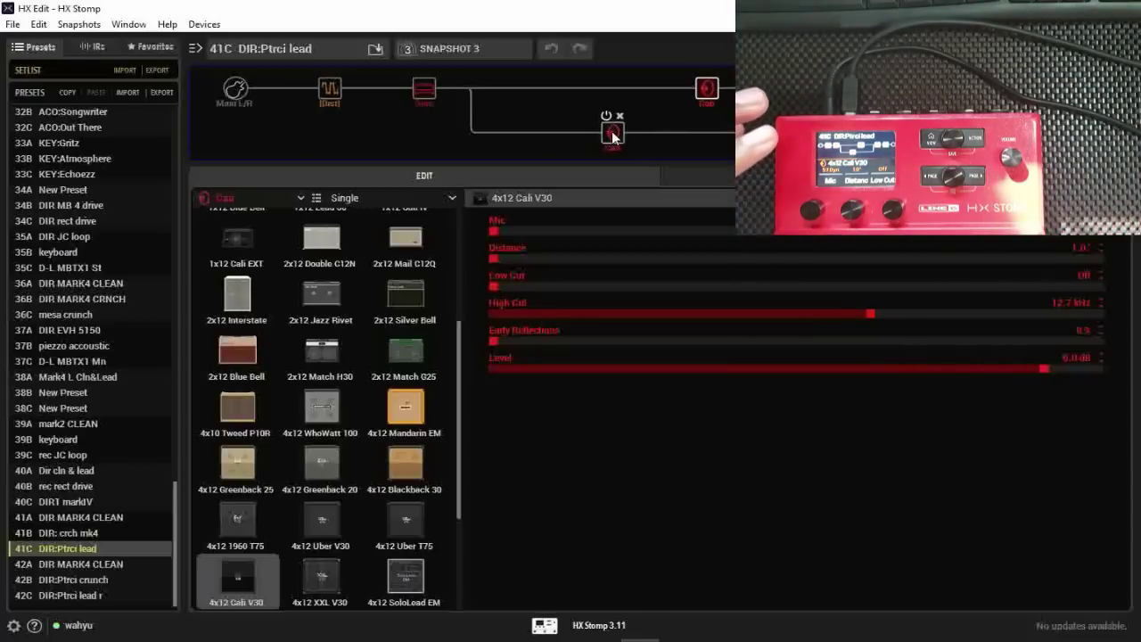
left_click(612, 134)
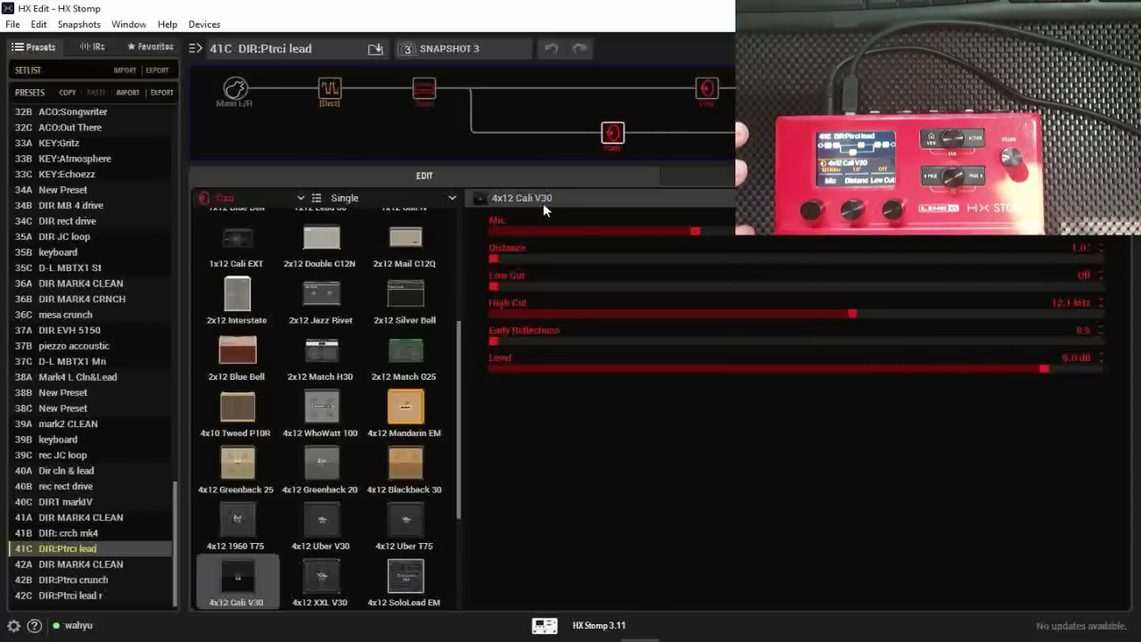
mouse_move(611, 136)
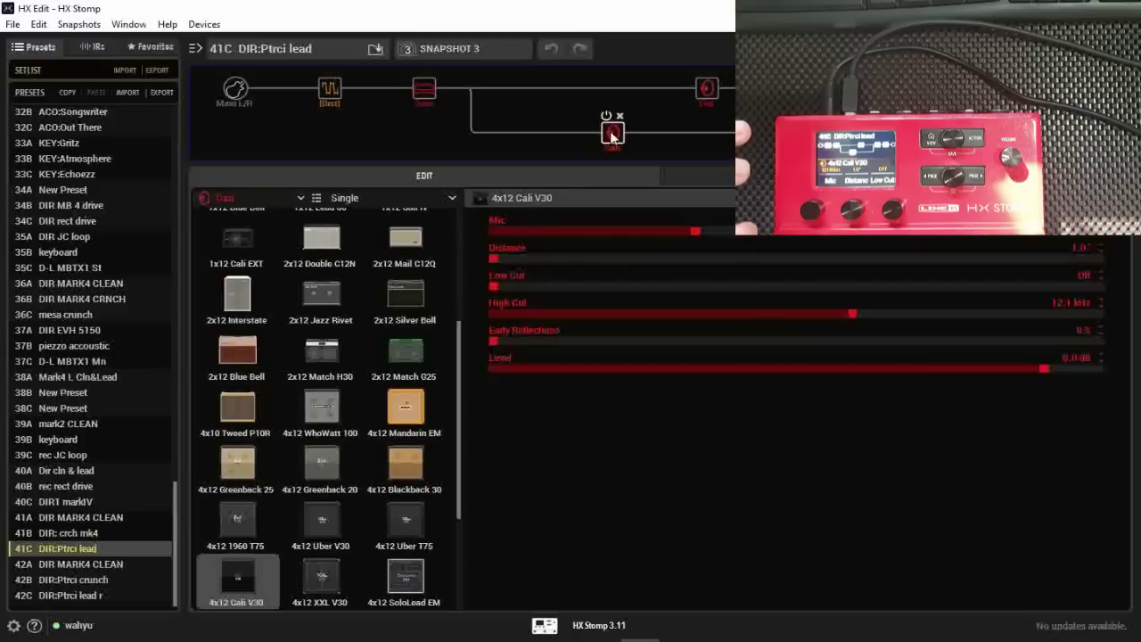
mouse_move(704, 98)
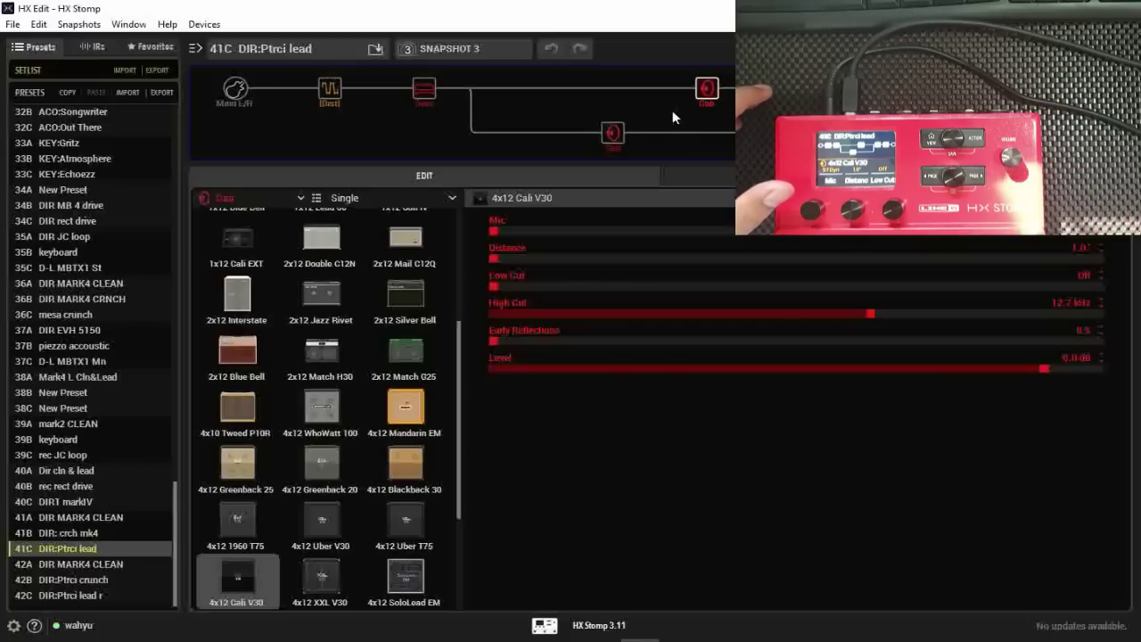
mouse_move(722, 96)
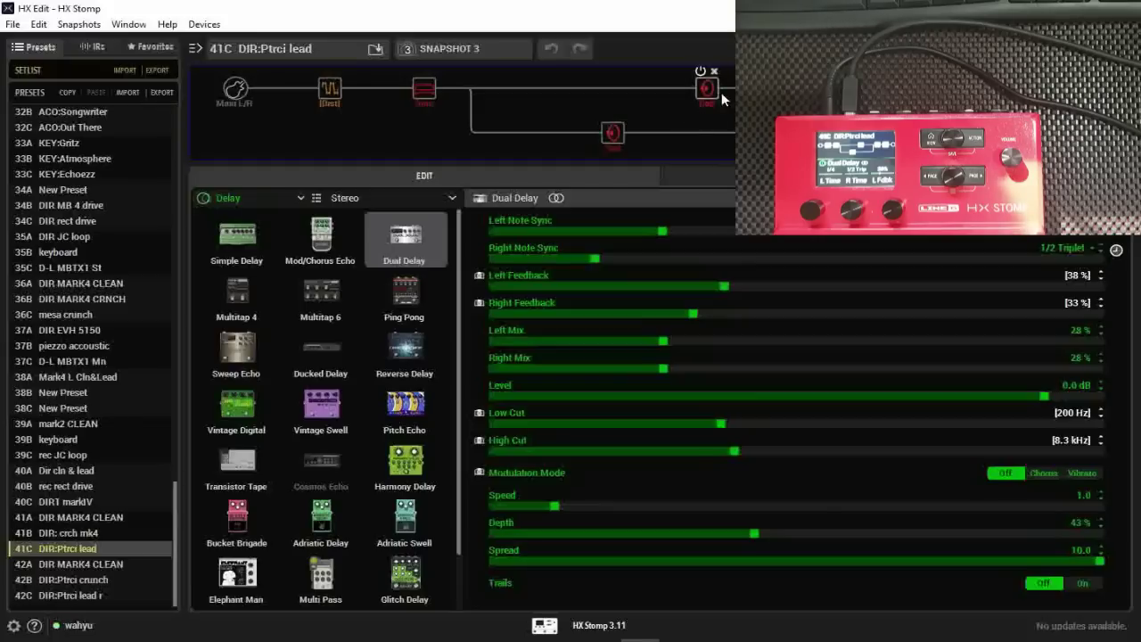
mouse_move(617, 138)
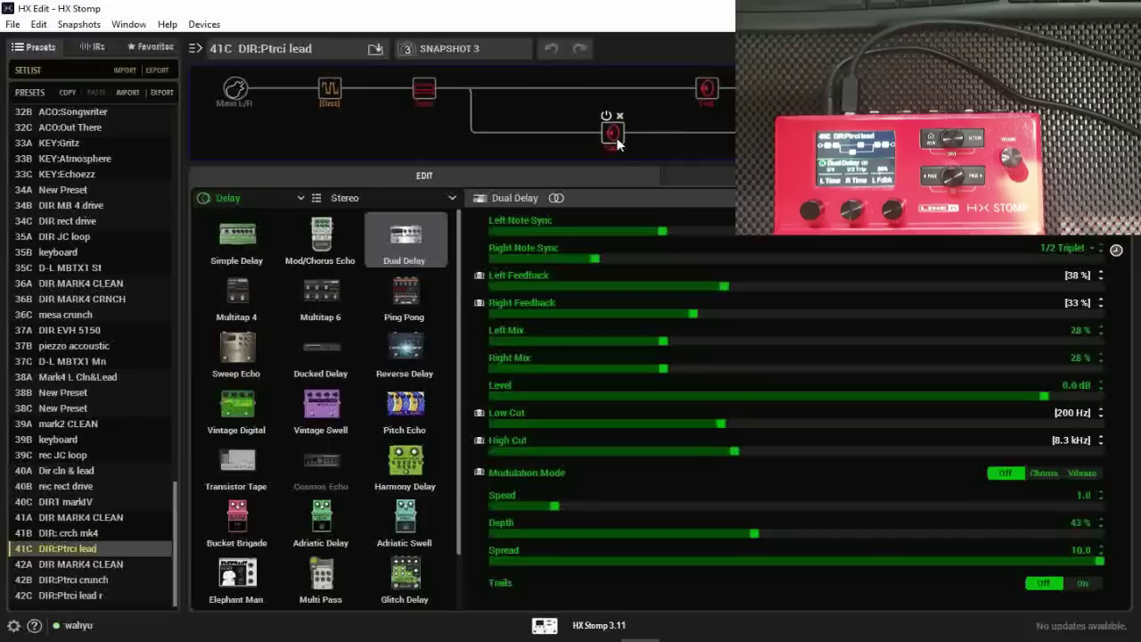
left_click(613, 134)
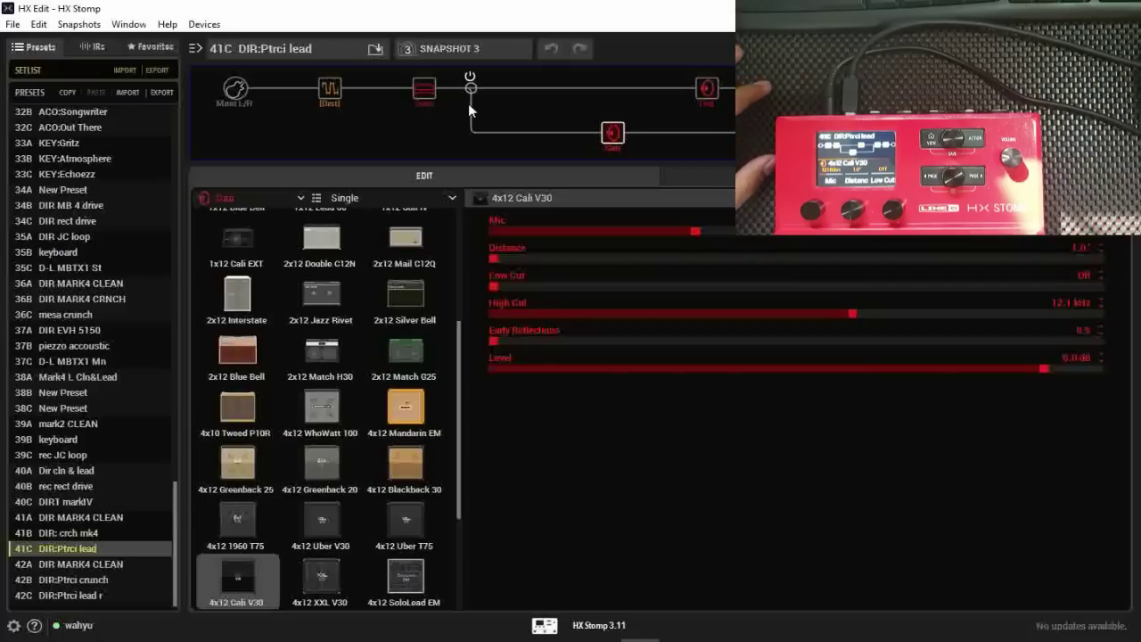
- Browse the Distortion models available for the lower-path cab block in the Mono, Stereo and Legacy groups
left_click(292, 196)
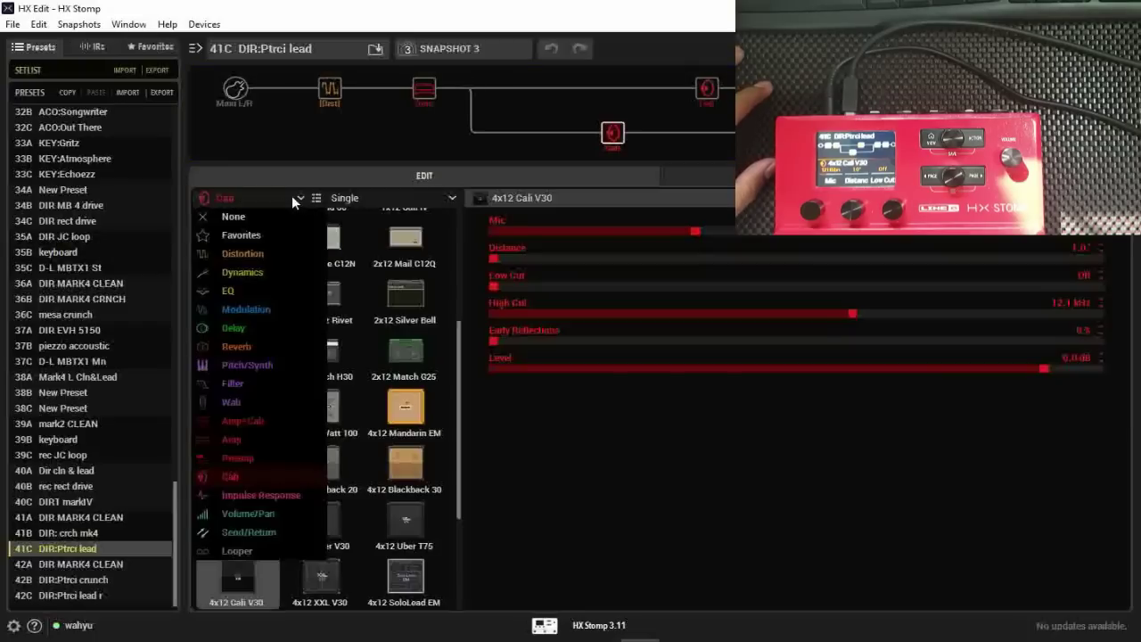
left_click(259, 254)
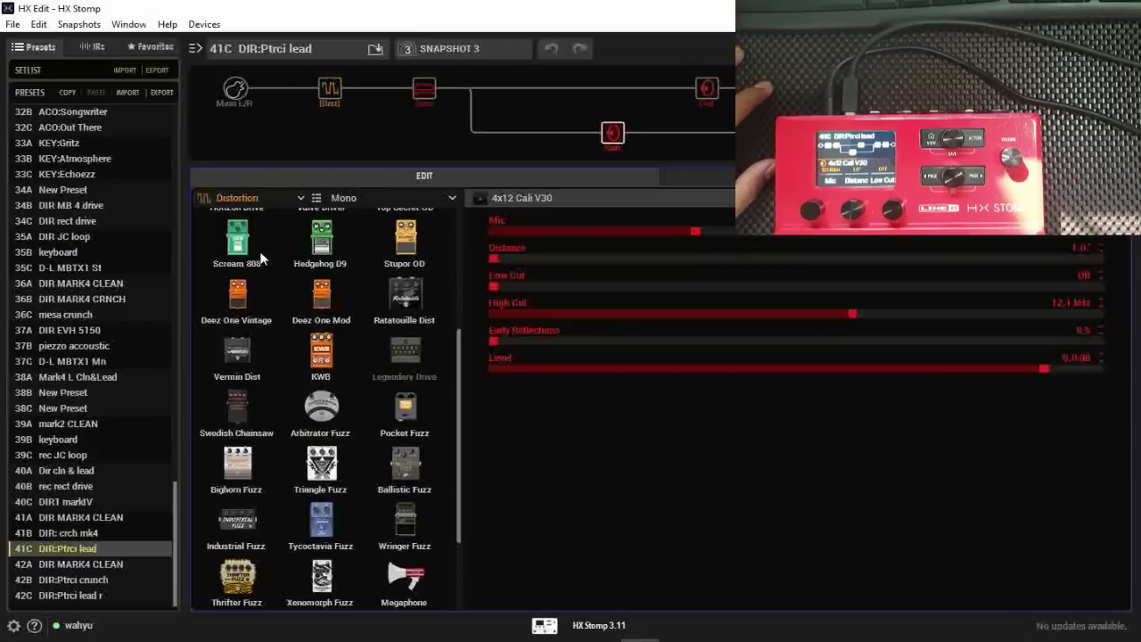
scroll(446, 267, "up", 3)
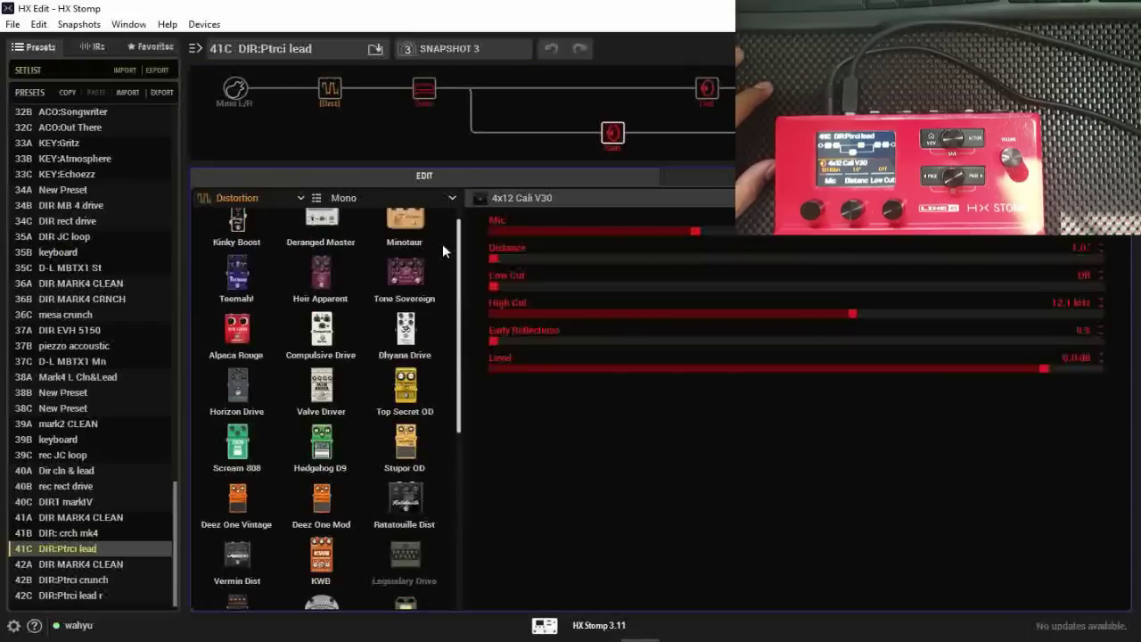
left_click(384, 202)
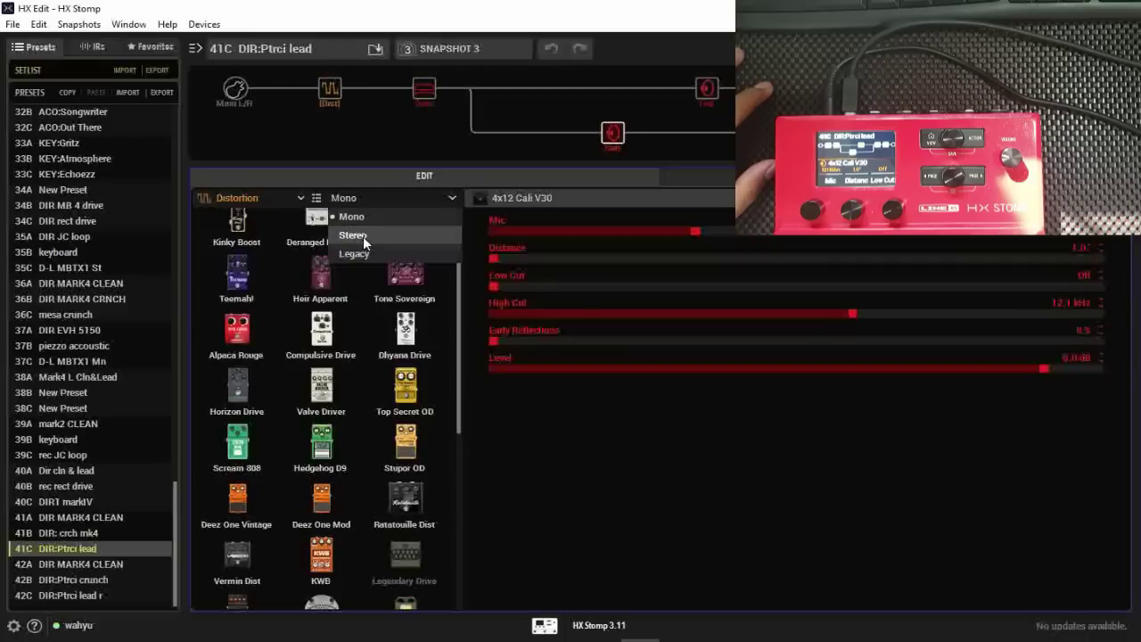
left_click(362, 236)
scroll(335, 334, "down", 1)
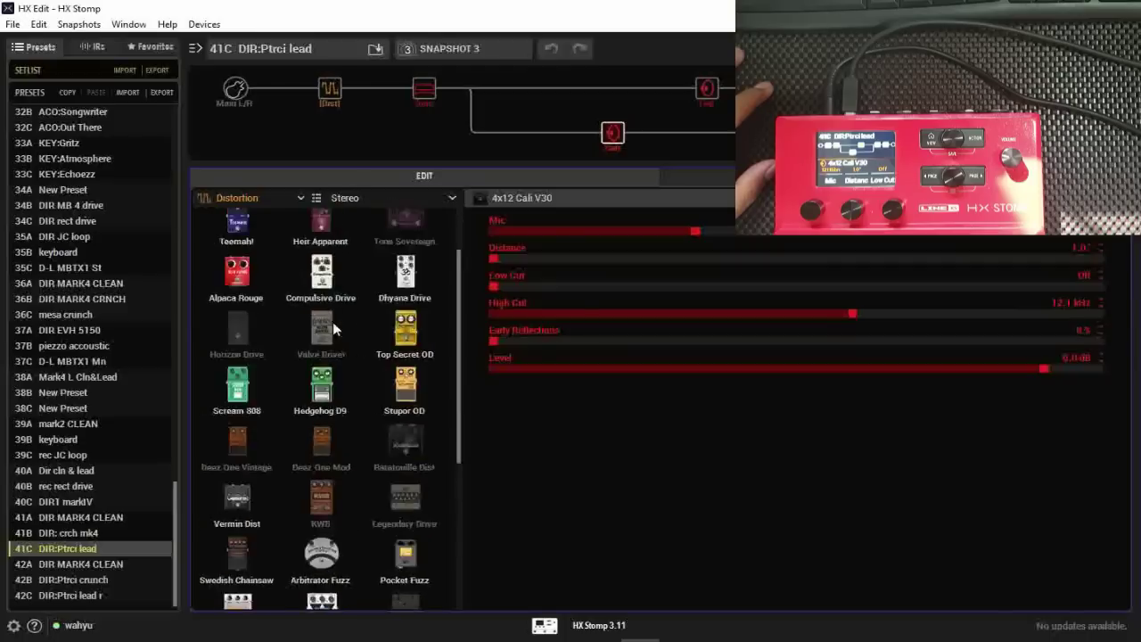
scroll(332, 322, "up", 1)
left_click(375, 198)
left_click(375, 195)
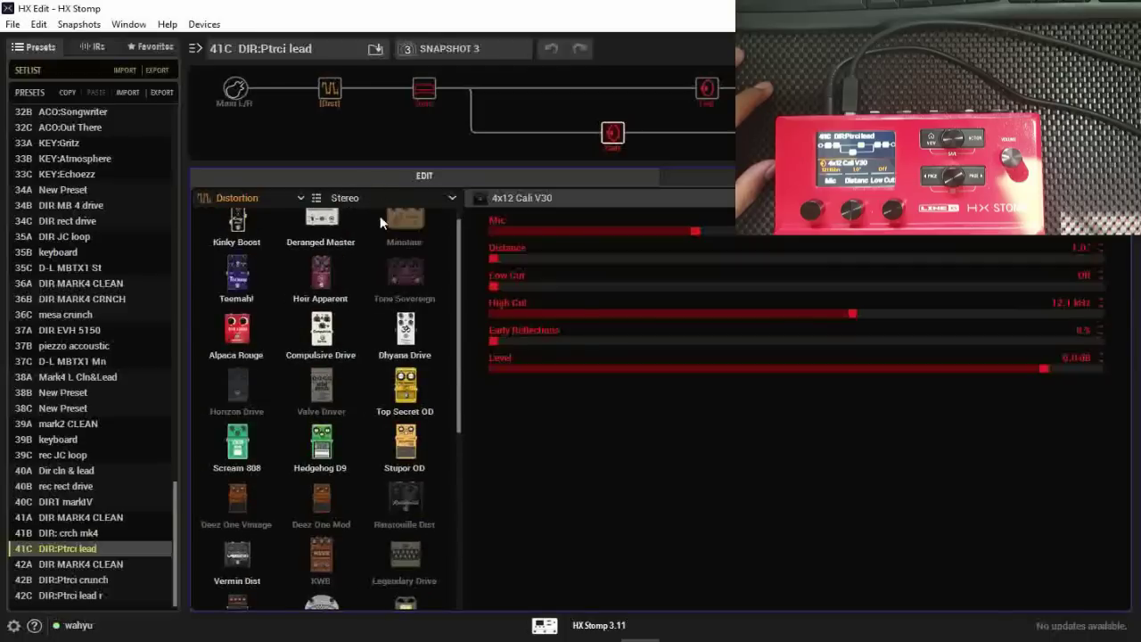
left_click(376, 198)
left_click(369, 253)
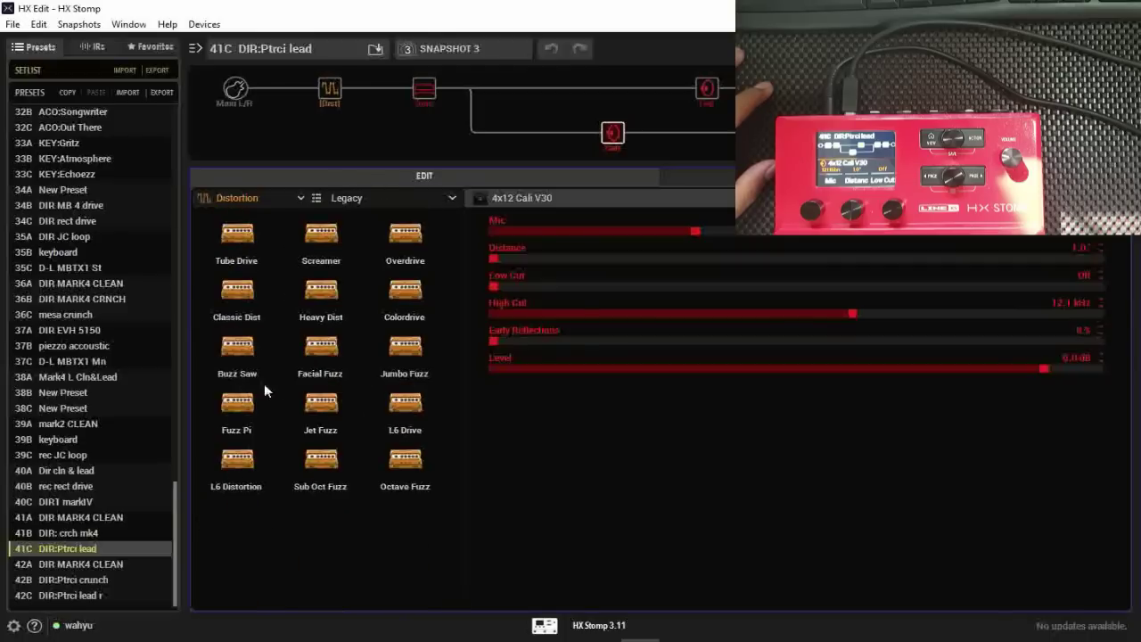
- Check which Dynamics, EQ, Modulation and Reverb models are available for the lower-path block
left_click(300, 198)
left_click(262, 273)
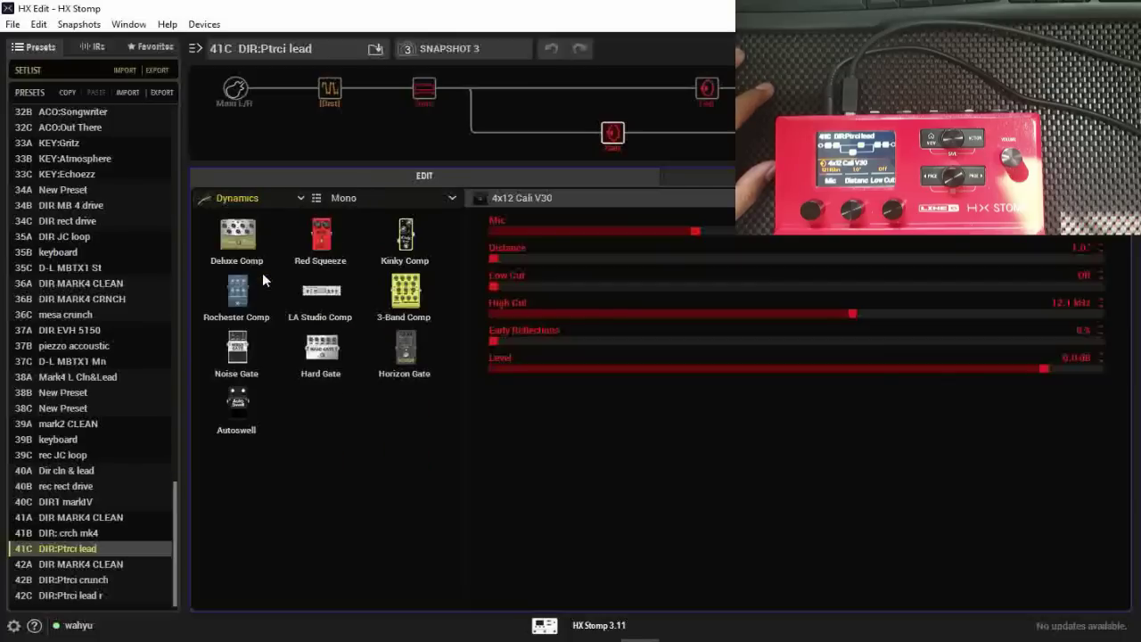
left_click(285, 199)
left_click(262, 295)
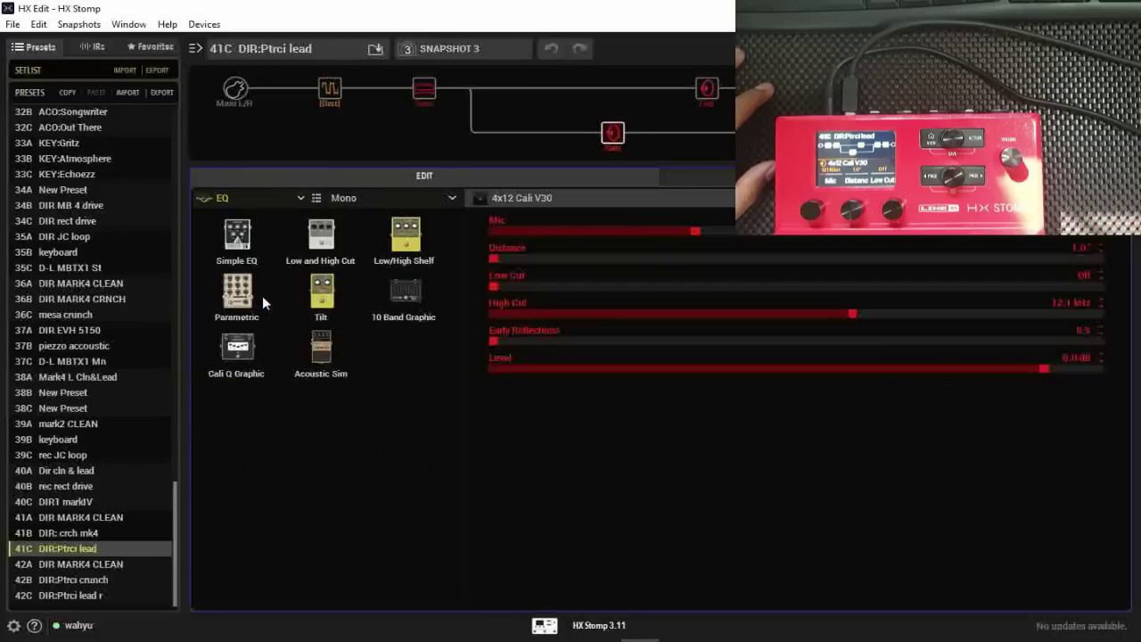
left_click(295, 195)
left_click(272, 304)
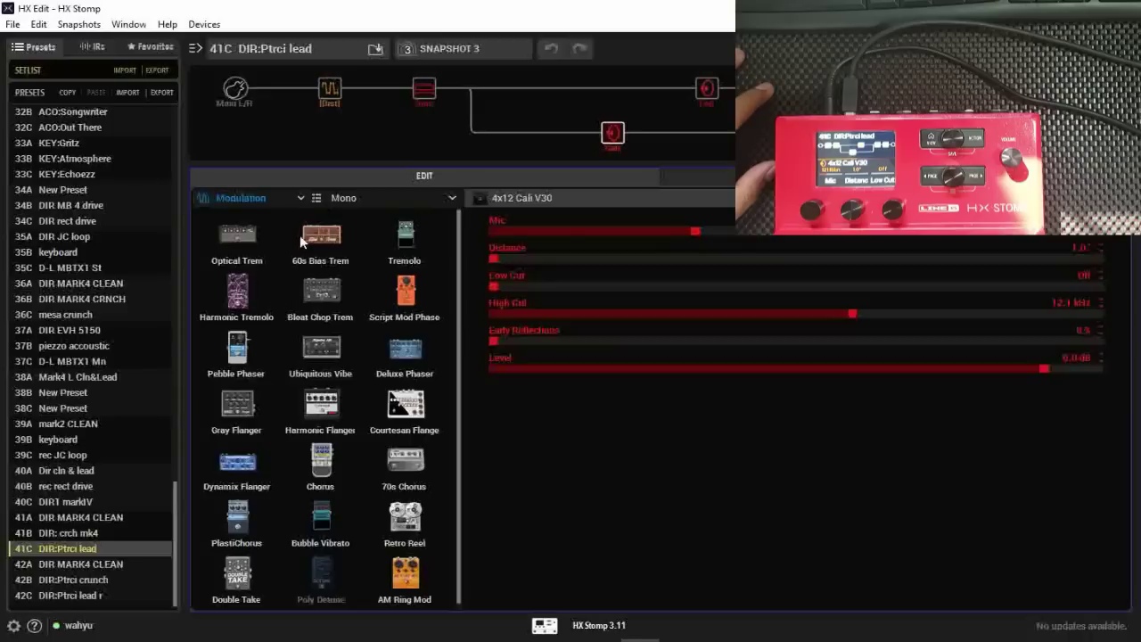
left_click(299, 197)
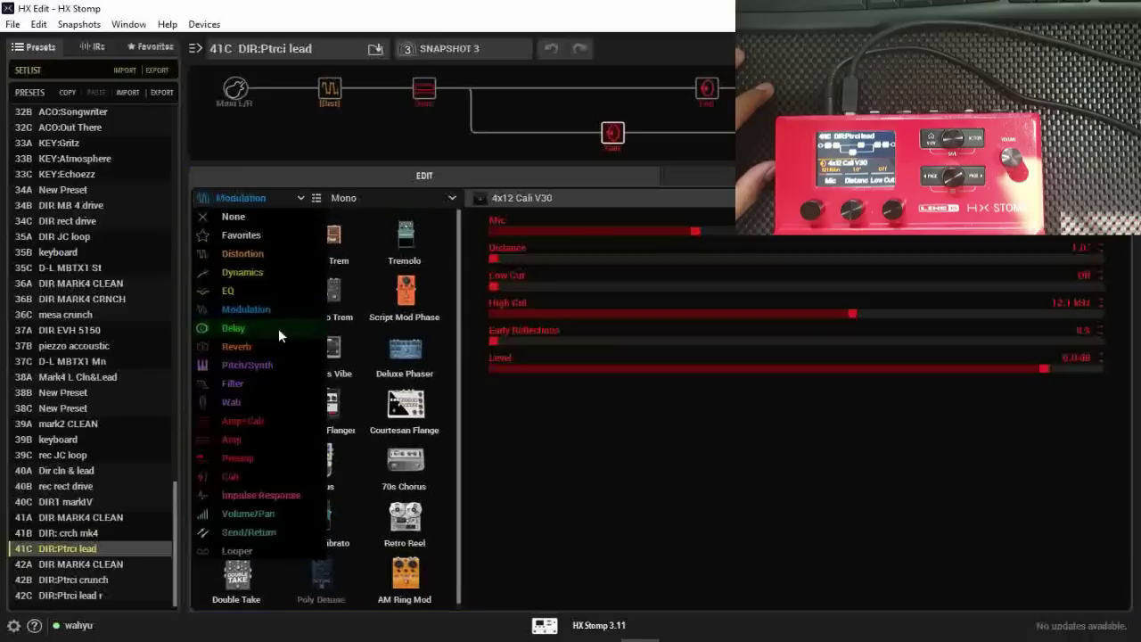
left_click(270, 345)
- Check which Pitch/Synth, Filter and Wah models are available for the lower-path block
left_click(301, 198)
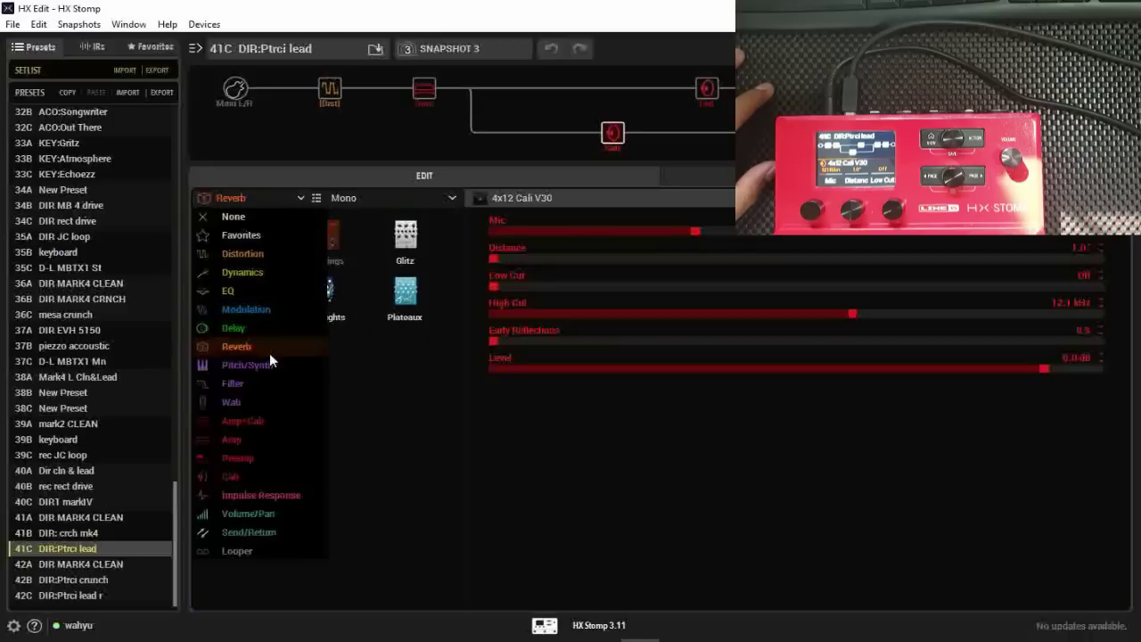
left_click(265, 363)
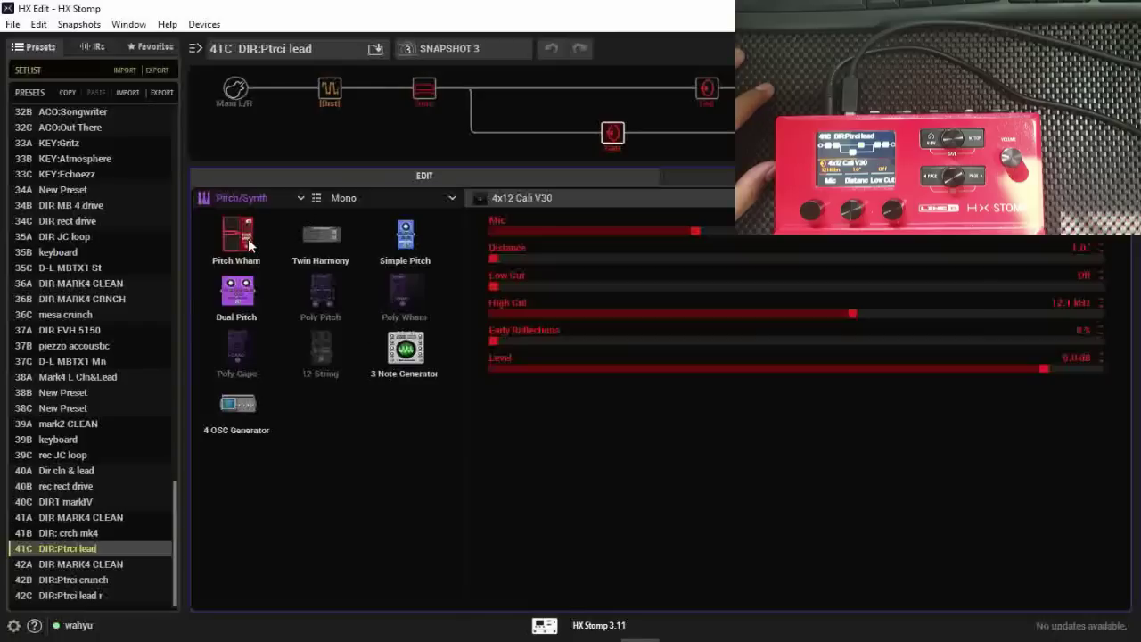
left_click(302, 198)
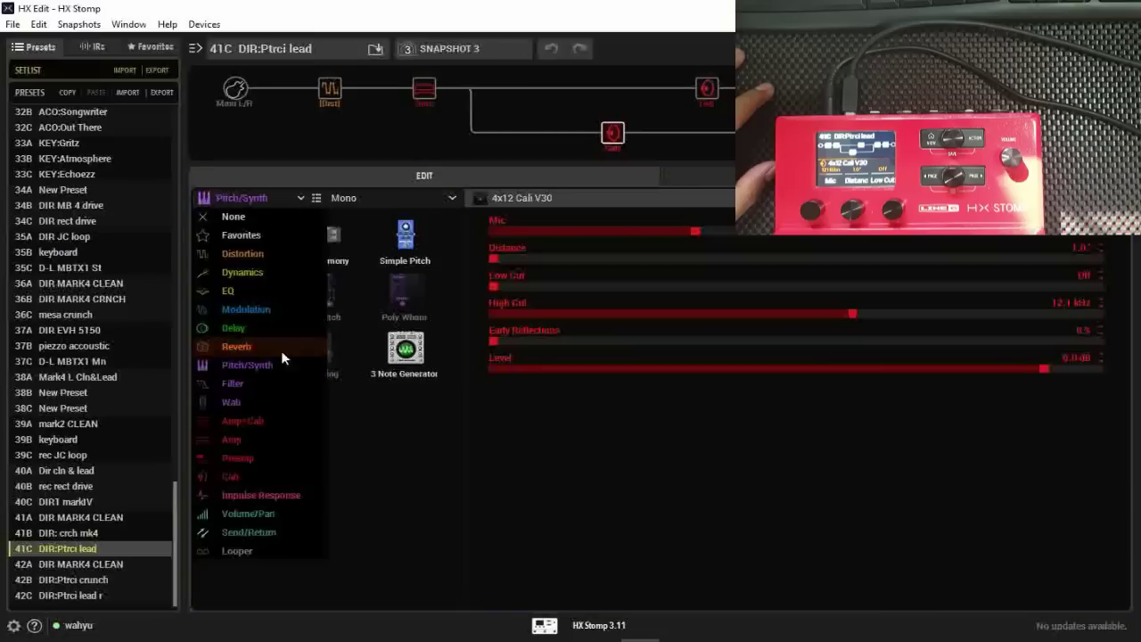
left_click(291, 196)
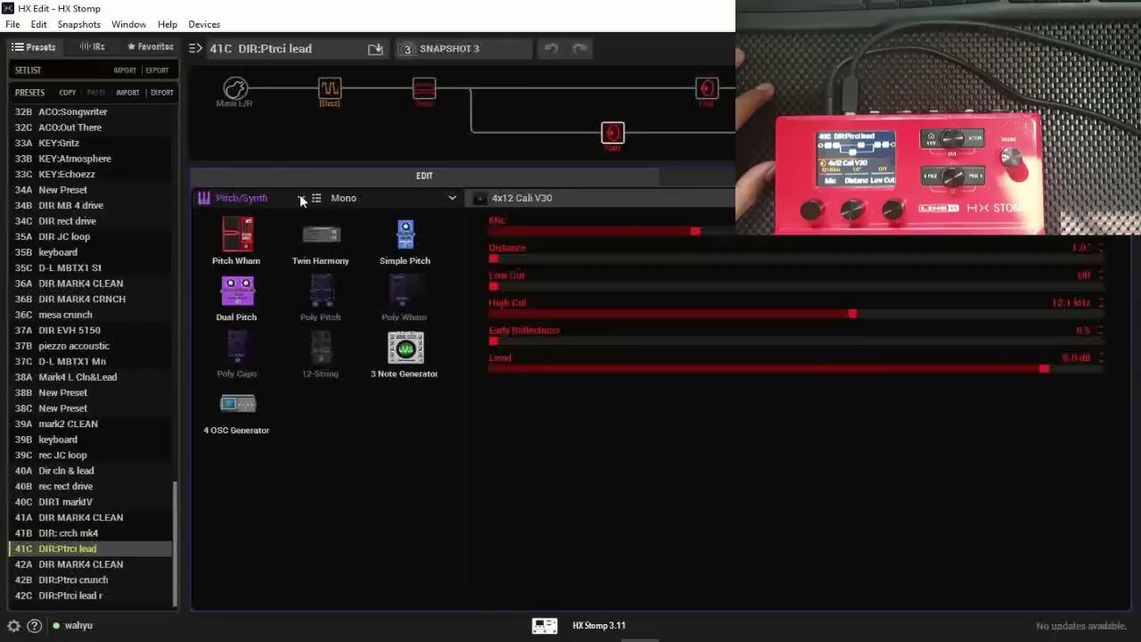
left_click(300, 198)
left_click(255, 387)
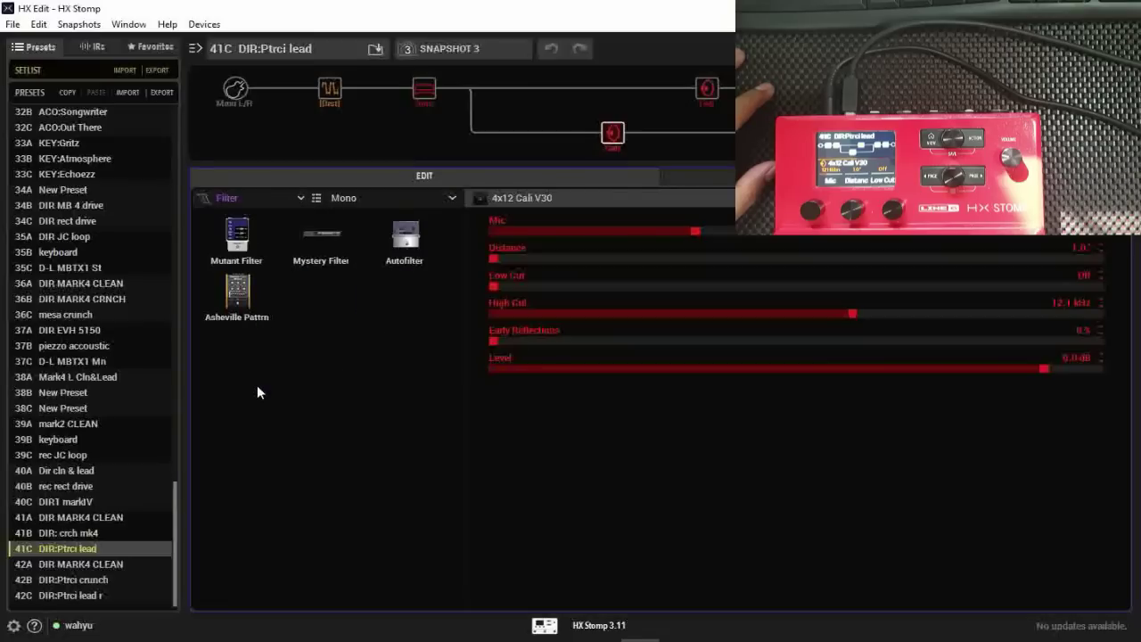
left_click(303, 198)
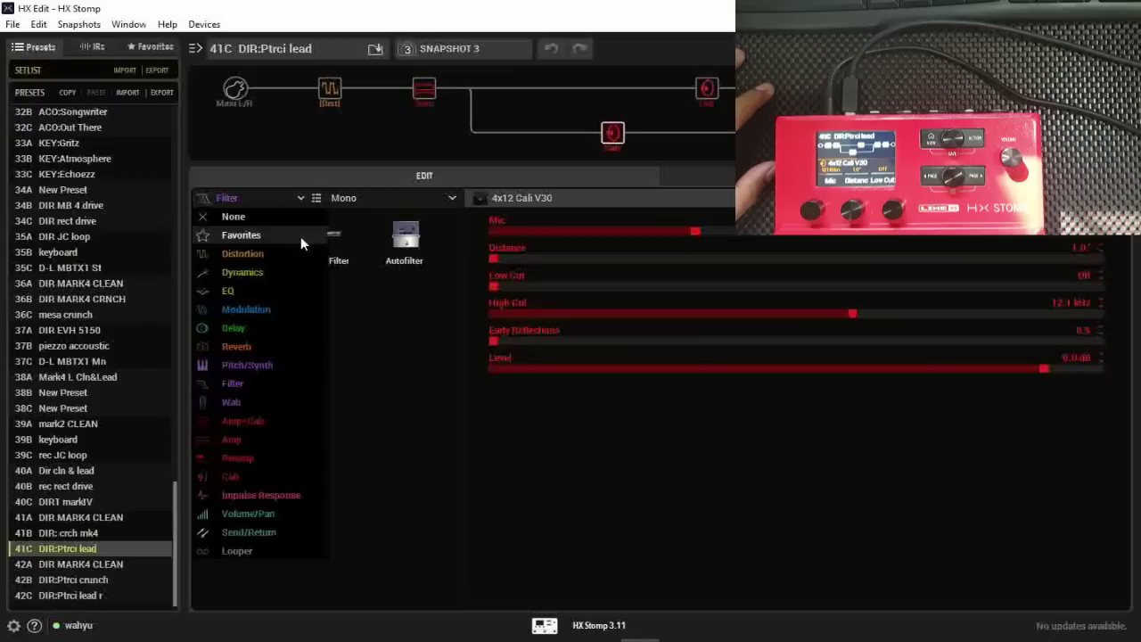
left_click(259, 400)
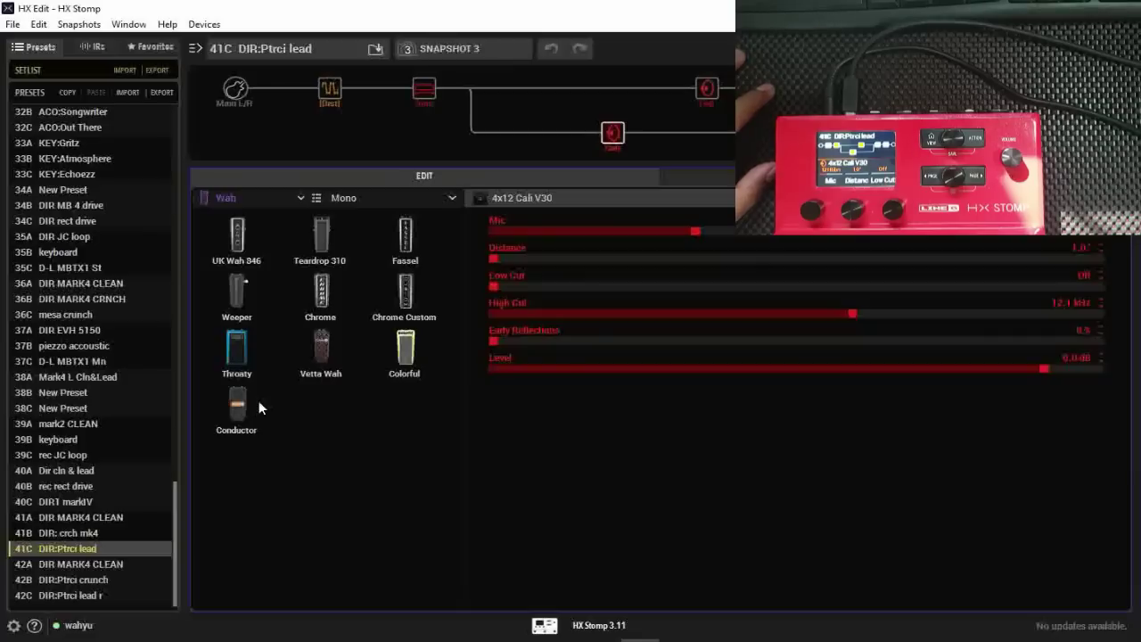
- Check which Amp, Cab, Looper and Dynamics models are available for the lower-path block
left_click(301, 197)
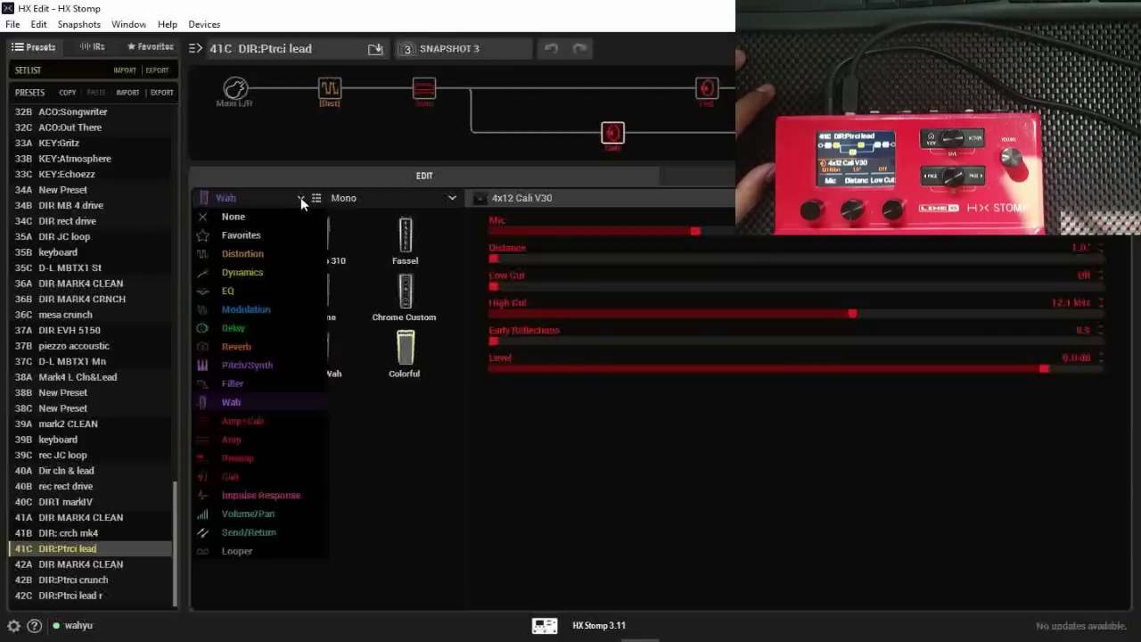
left_click(251, 438)
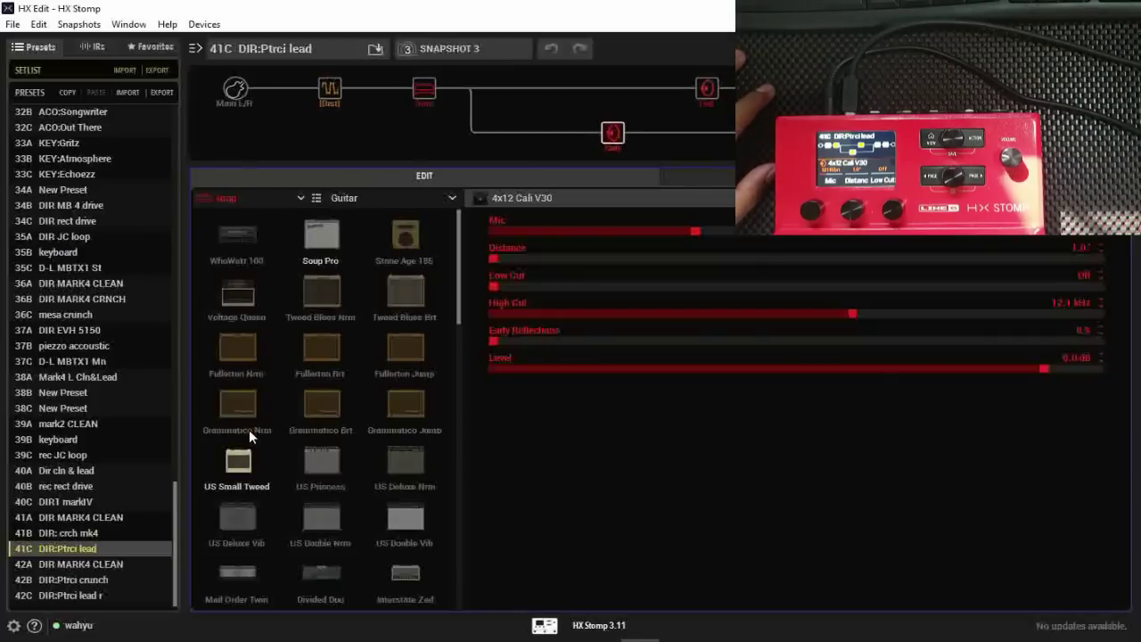
left_click(300, 199)
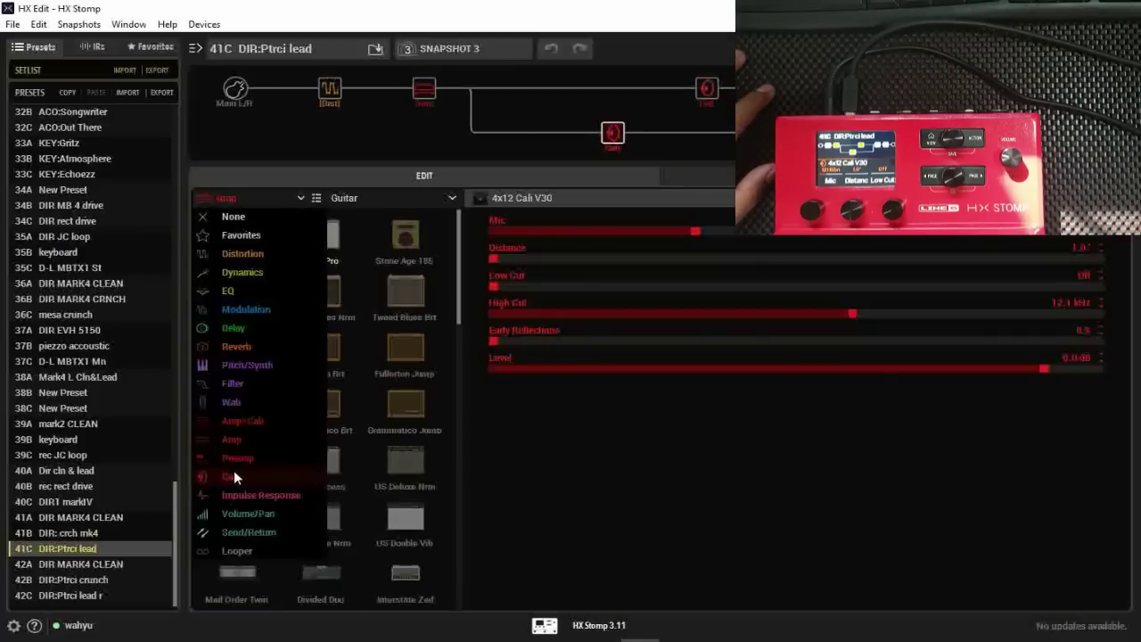
left_click(234, 470)
left_click(300, 197)
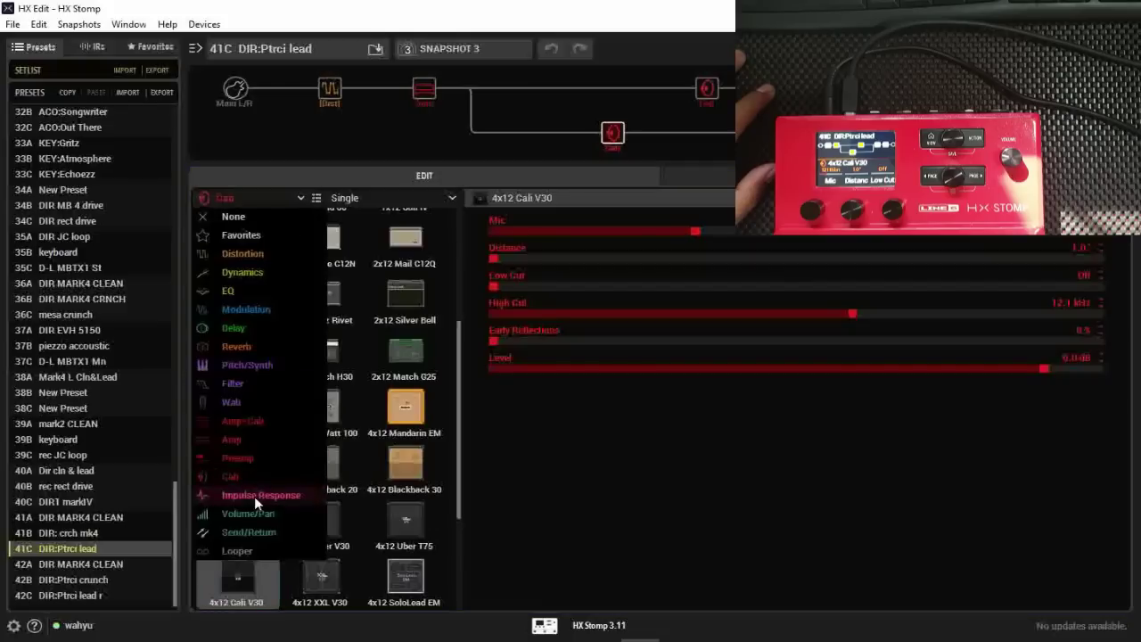
left_click(244, 547)
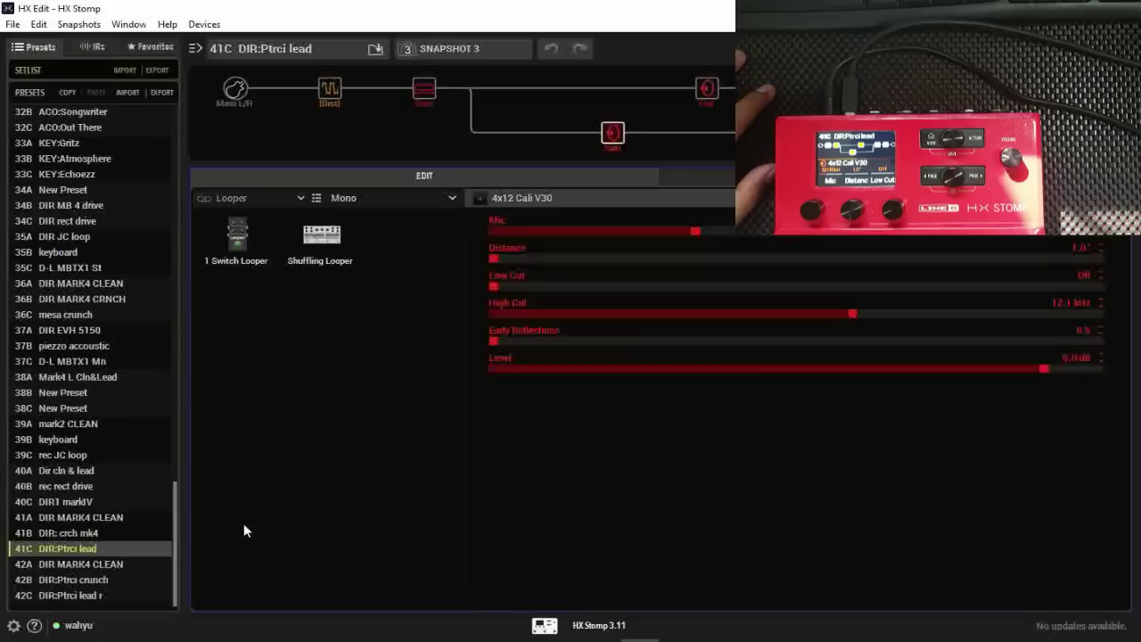
left_click(300, 196)
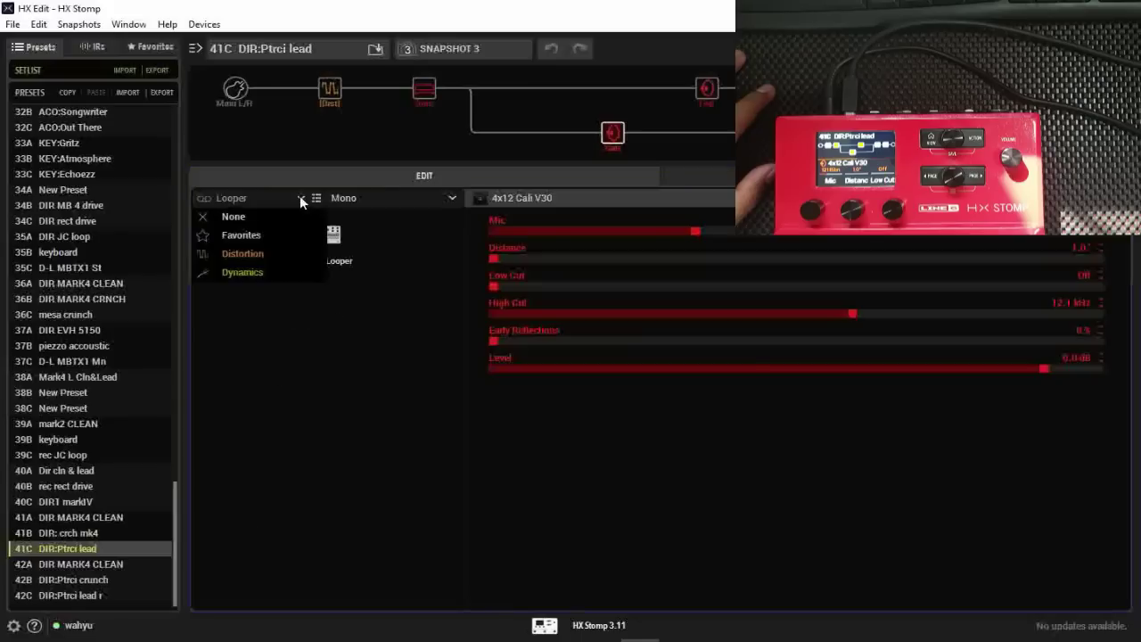
left_click(255, 272)
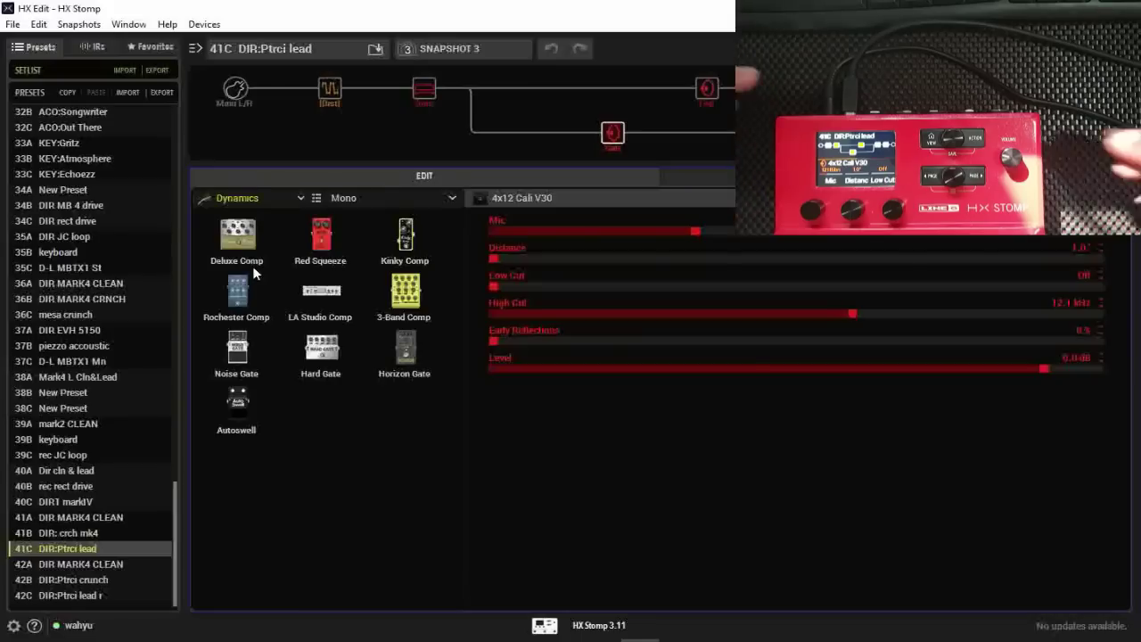
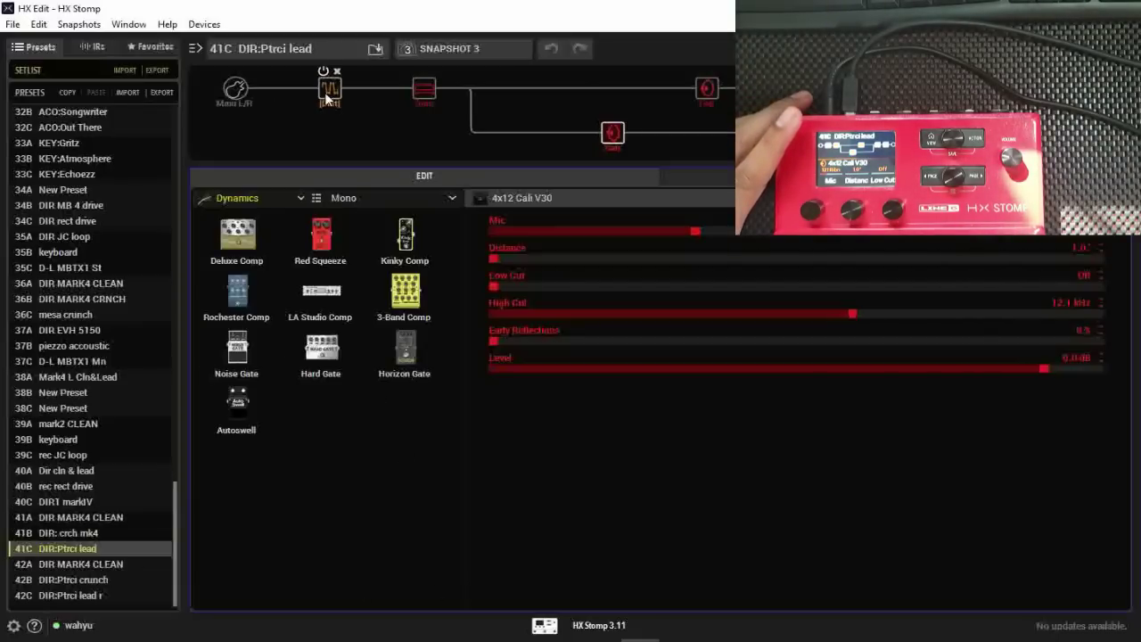
- Switch to the empty preset 38B, and from there view the signal chains of presets 01A FX:Stereo Swirl and 01B FX:80's Craze
left_click(84, 393)
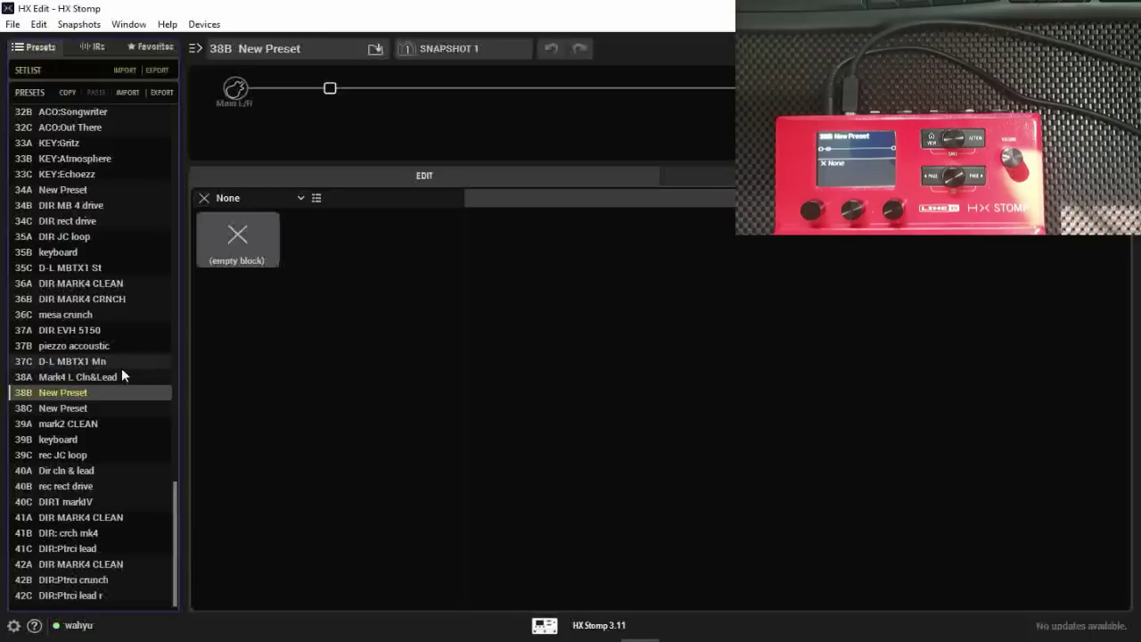
scroll(140, 430, "up", 11)
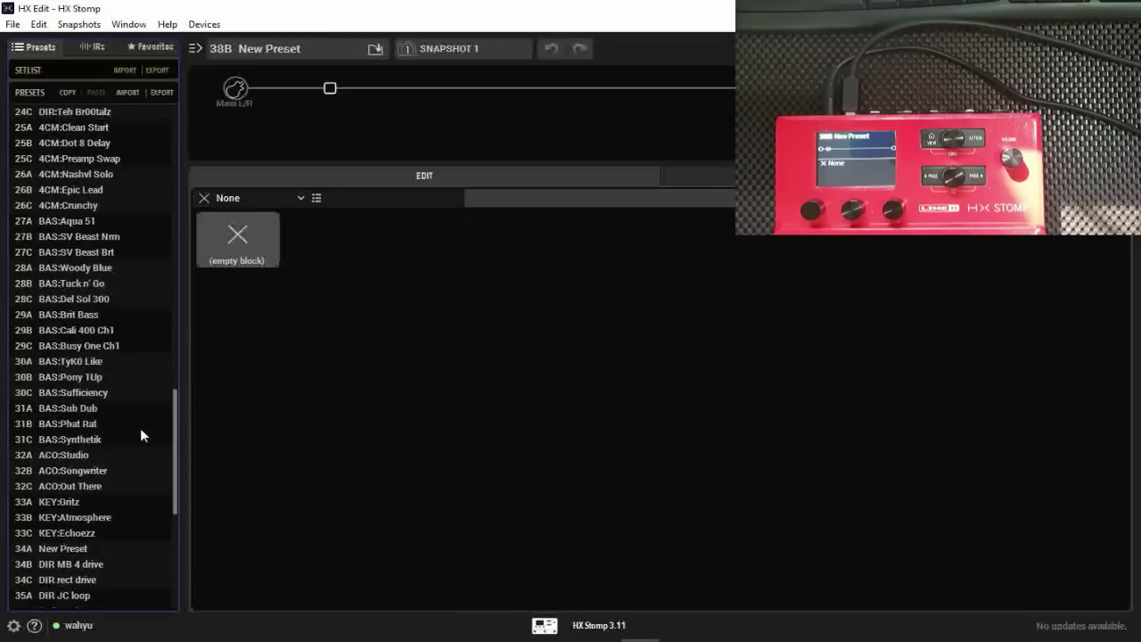
scroll(140, 427, "up", 15)
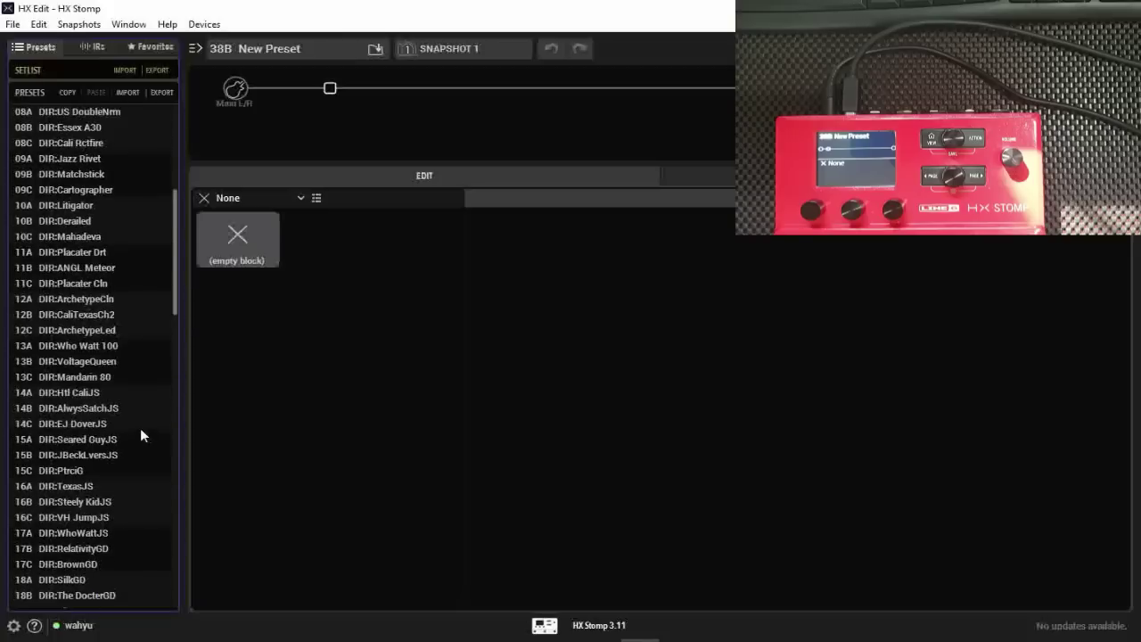
left_click_drag(173, 239, 181, 172)
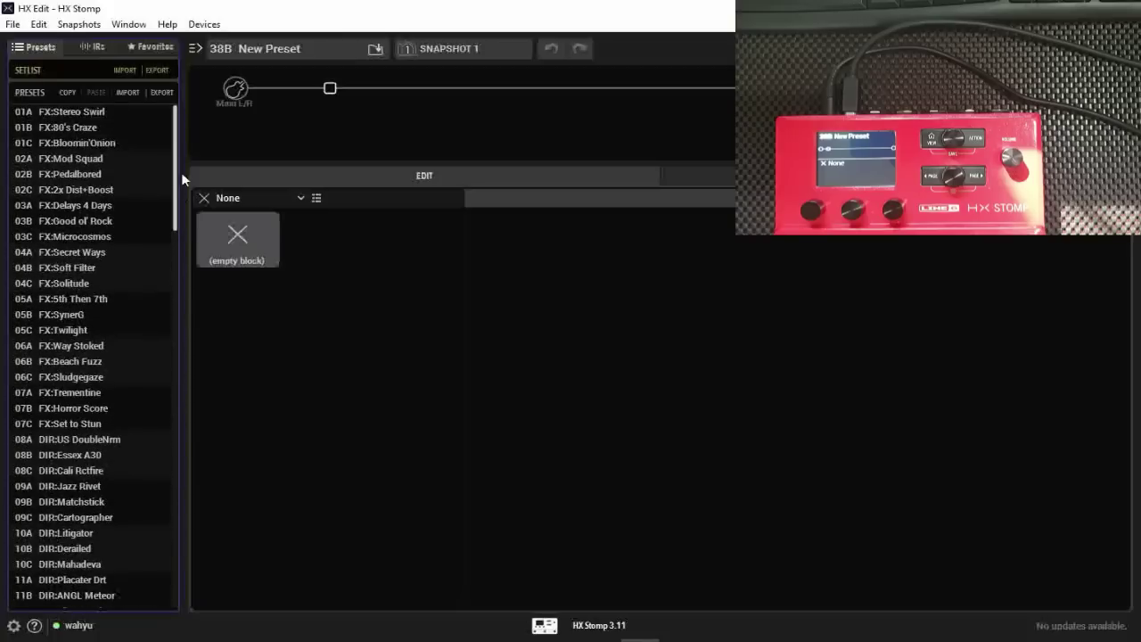
left_click(97, 112)
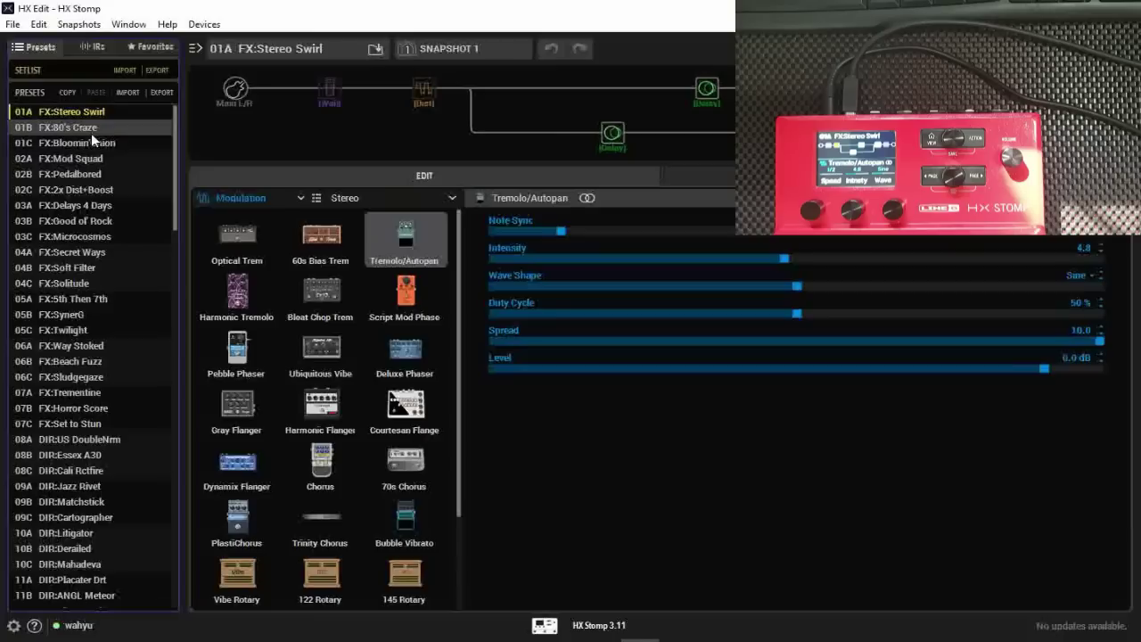
left_click(91, 132)
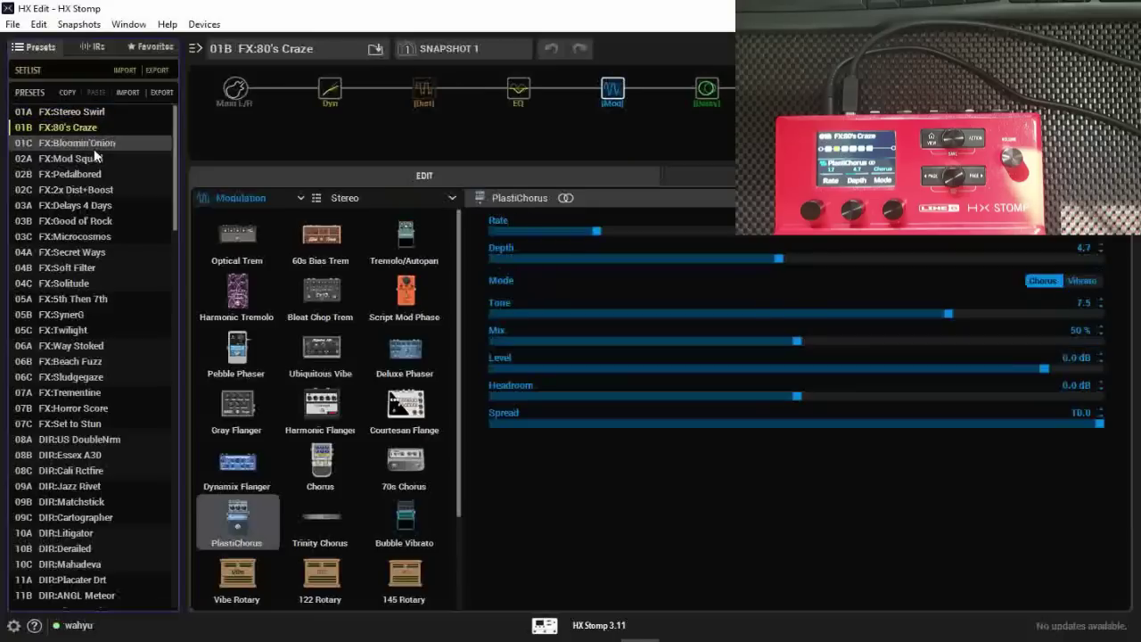
- View the signal chains of presets 03A FX:Delays 4 Days, 05A FX:5th Then 7th and 07A FX:Trementine
left_click(98, 205)
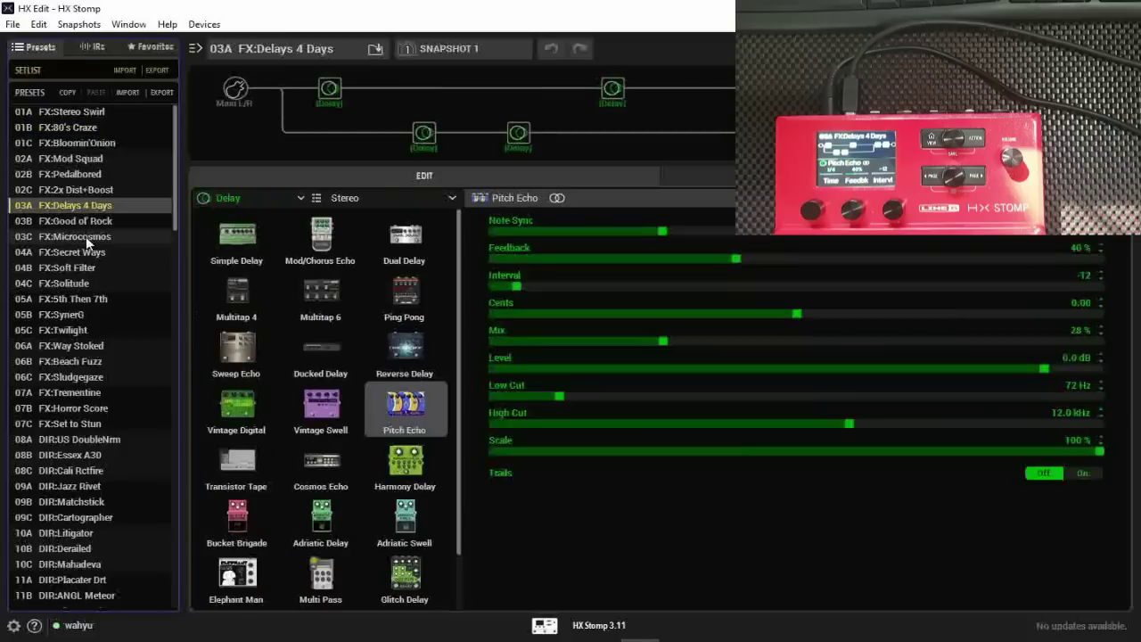
left_click(85, 236)
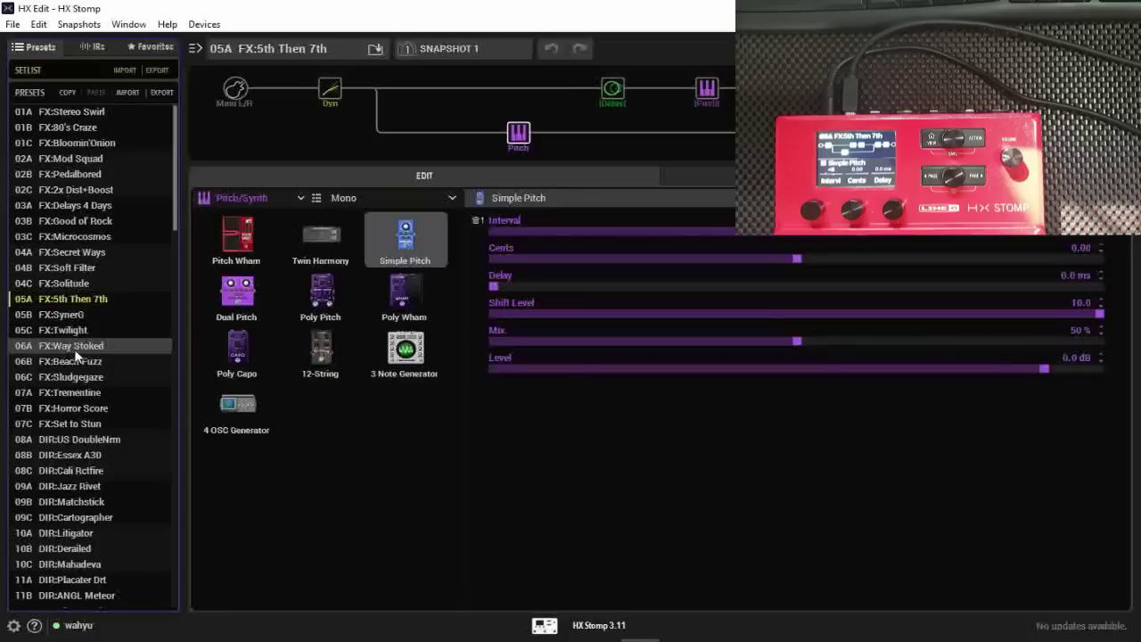
left_click(85, 392)
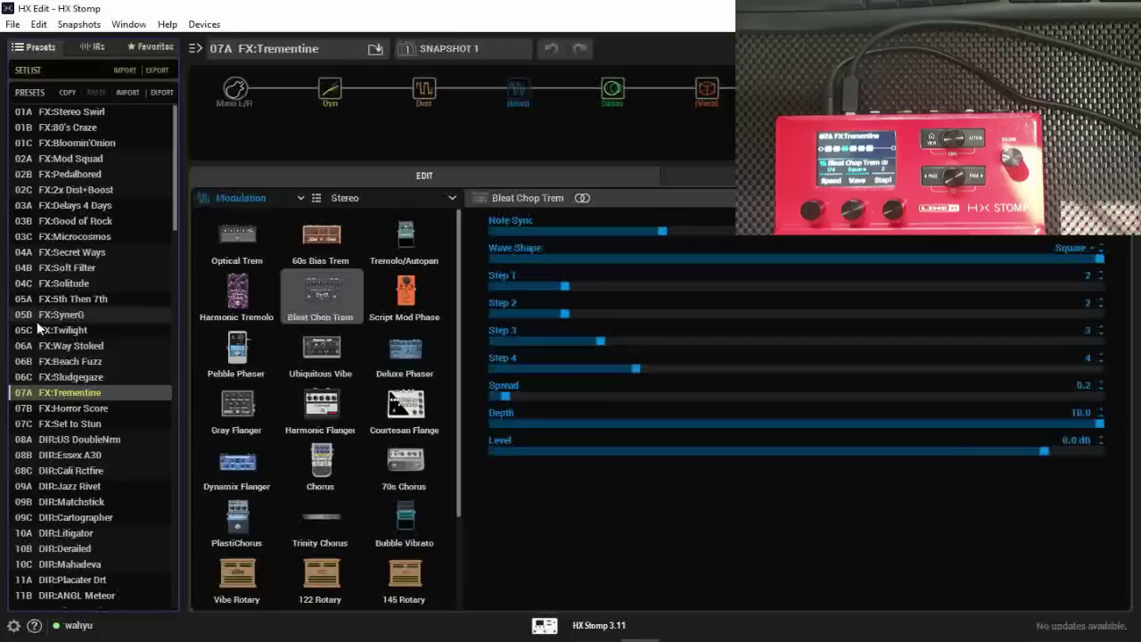
- Load presets 08A DIR:US DoubleNrm and 08B DIR:Essex A30 and examine their Amp+Cab blocks
left_click(46, 442)
scroll(80, 374, "down", 3)
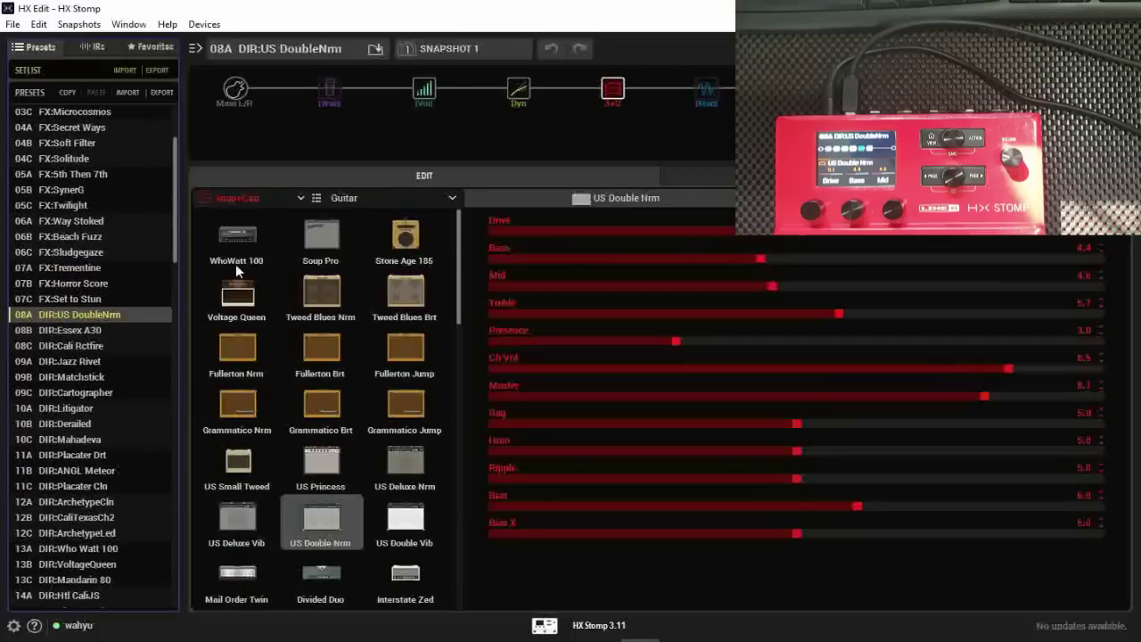
mouse_move(606, 100)
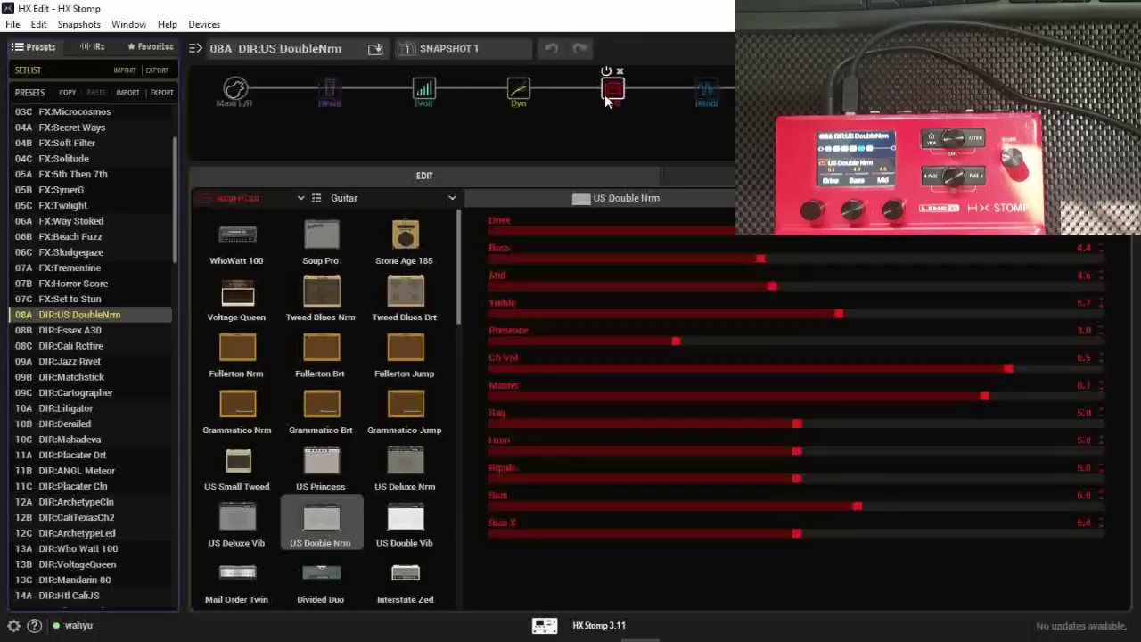
double_click(60, 339)
left_click(111, 333)
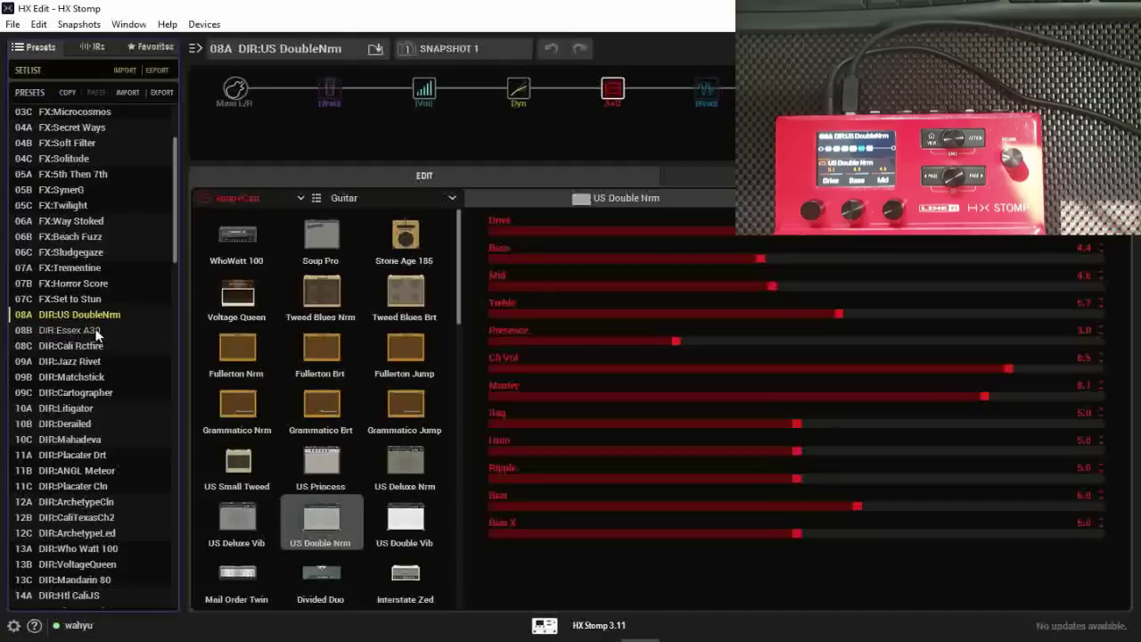
double_click(93, 330)
left_click(32, 332)
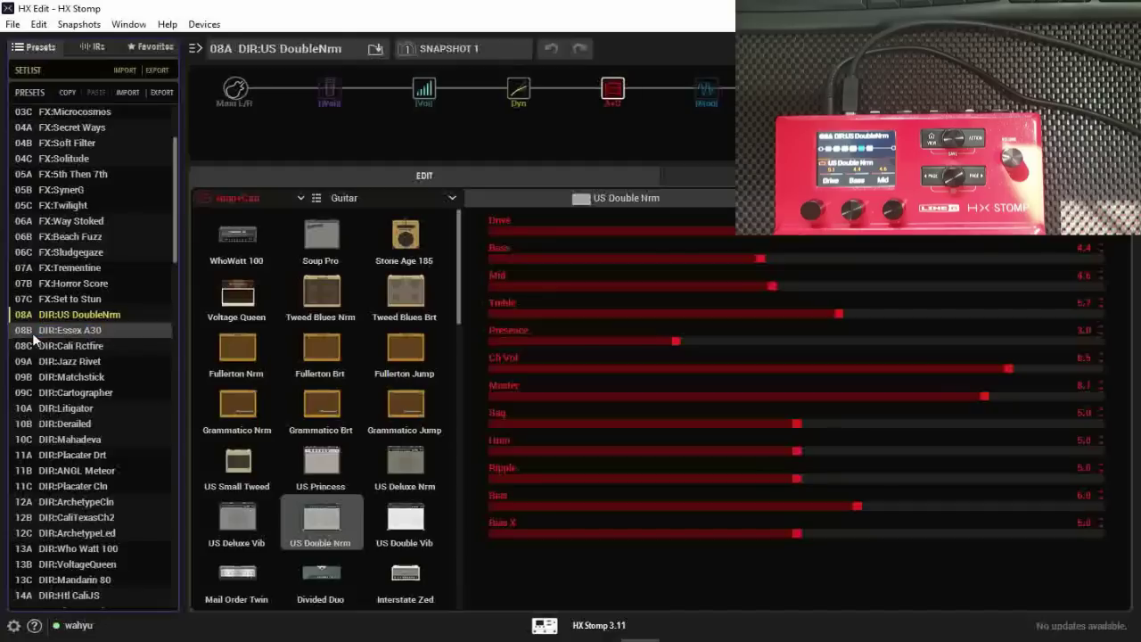
left_click(32, 333)
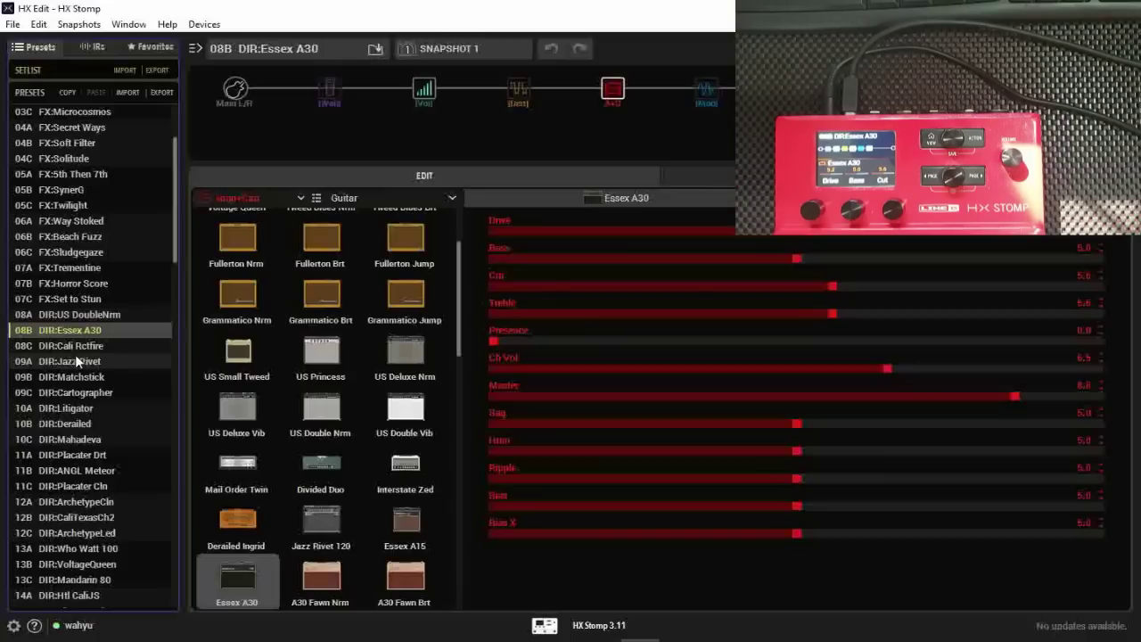
- Load preset 11B DIR:ANGL Meteor to view its signal chain and amp settings
scroll(75, 354, "down", 3)
scroll(76, 356, "down", 3)
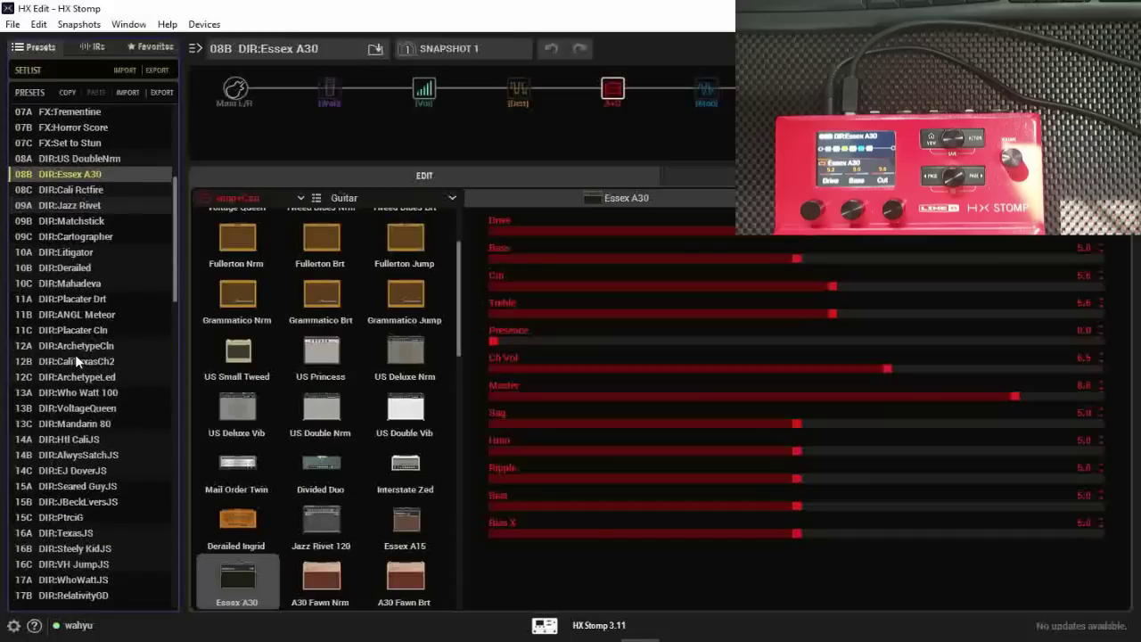
left_click(69, 265)
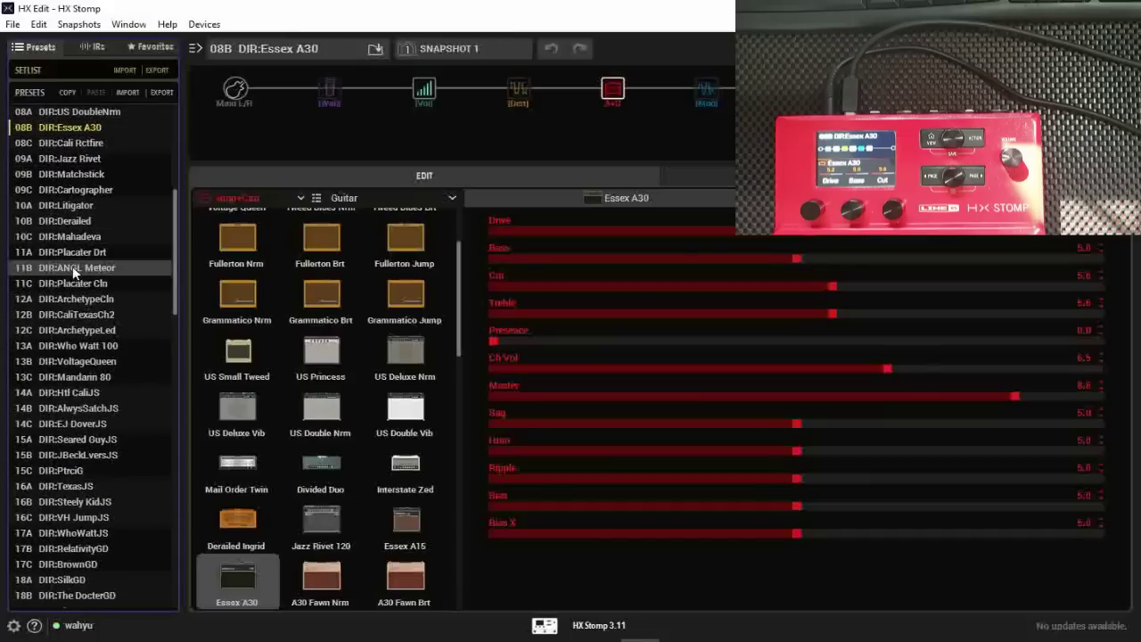
- Load preset 25A 4CM:Clean Start from the 4CM presets and view its FX Loop L block
scroll(73, 327, "down", 2)
scroll(72, 331, "down", 8)
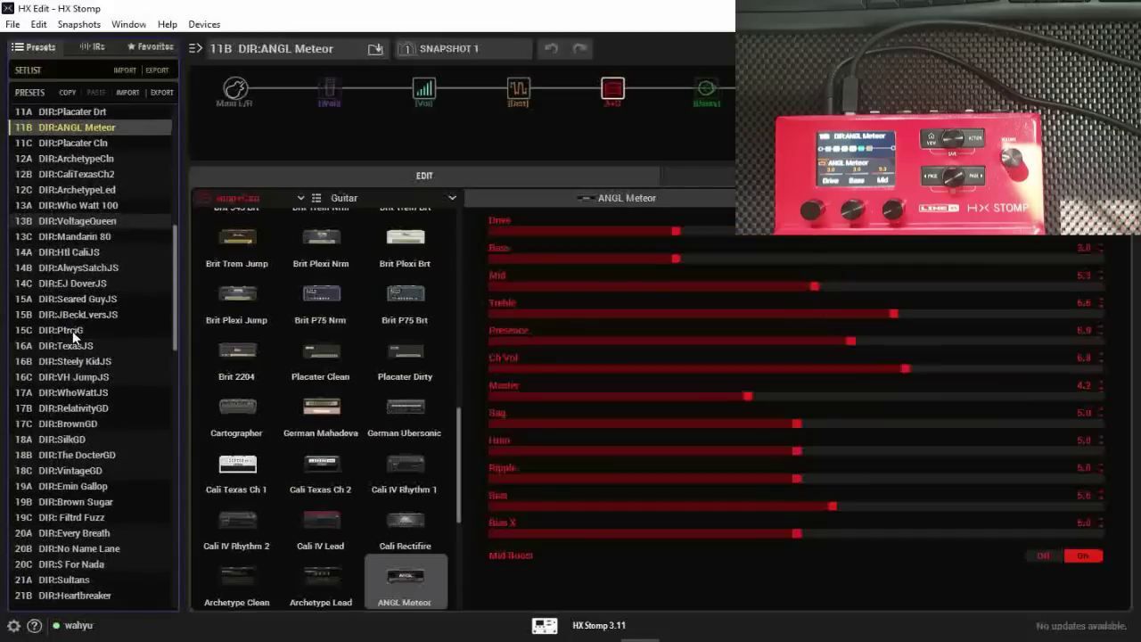
scroll(72, 332, "down", 5)
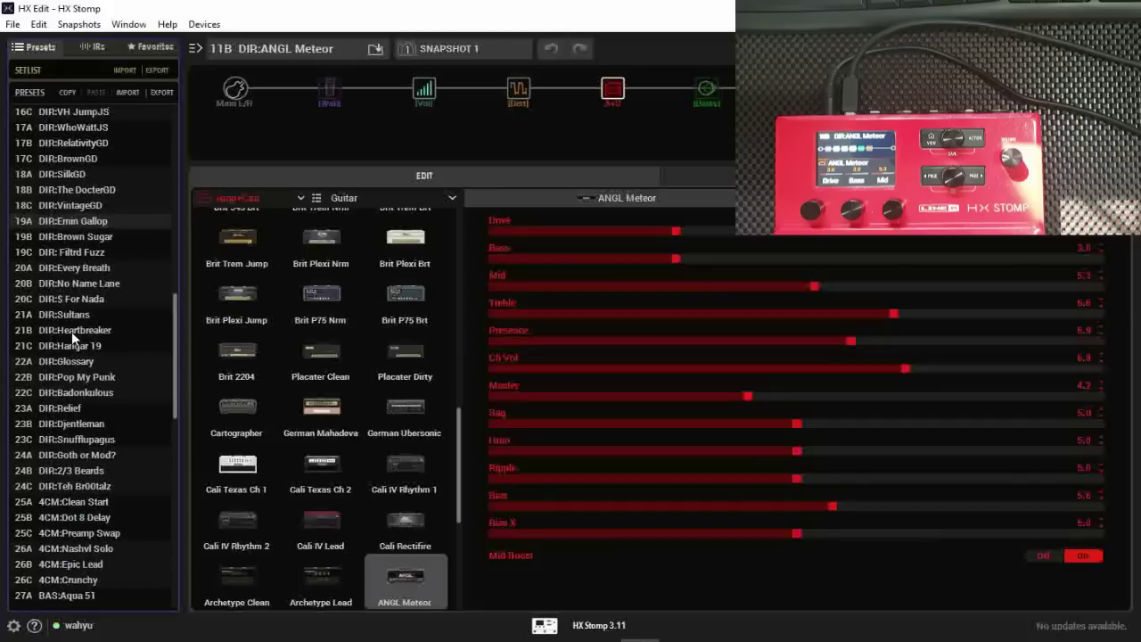
scroll(71, 331, "down", 1)
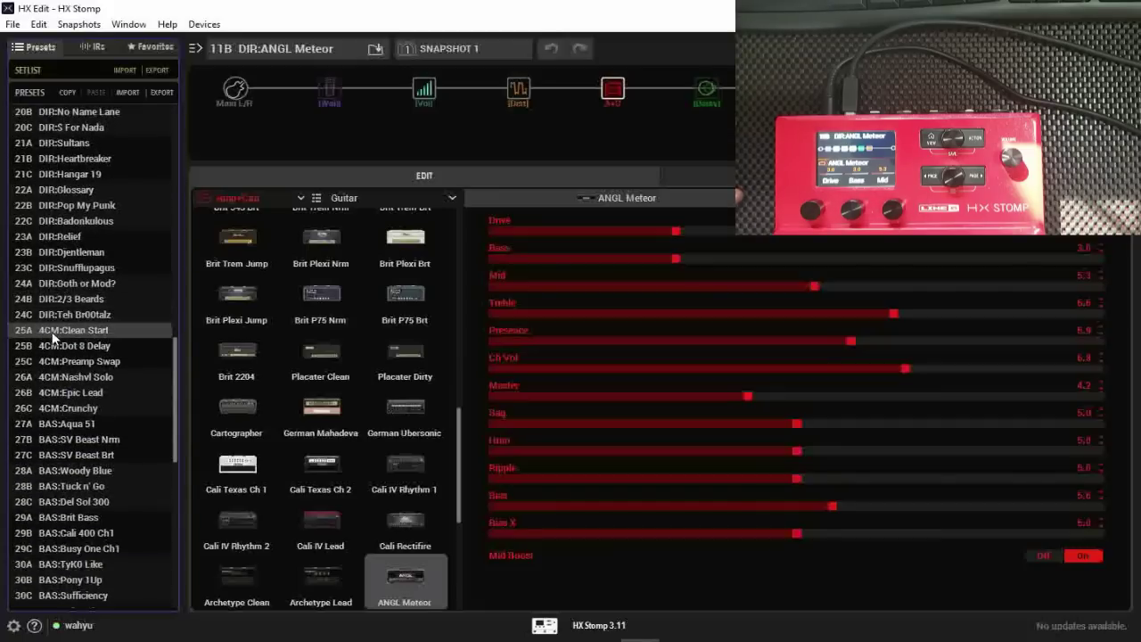
left_click(52, 337)
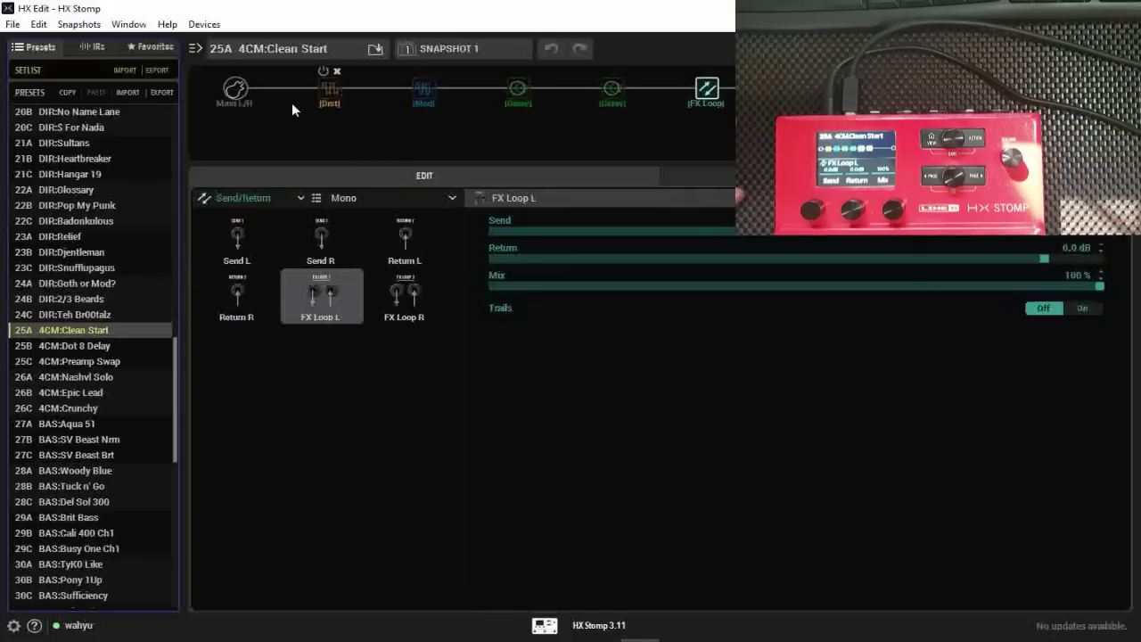
- Inspect the Main L/R input and FX Loop L block of 25A 4CM:Clean Start, and load preset 27A BAS:Aqua 51
left_click(243, 92)
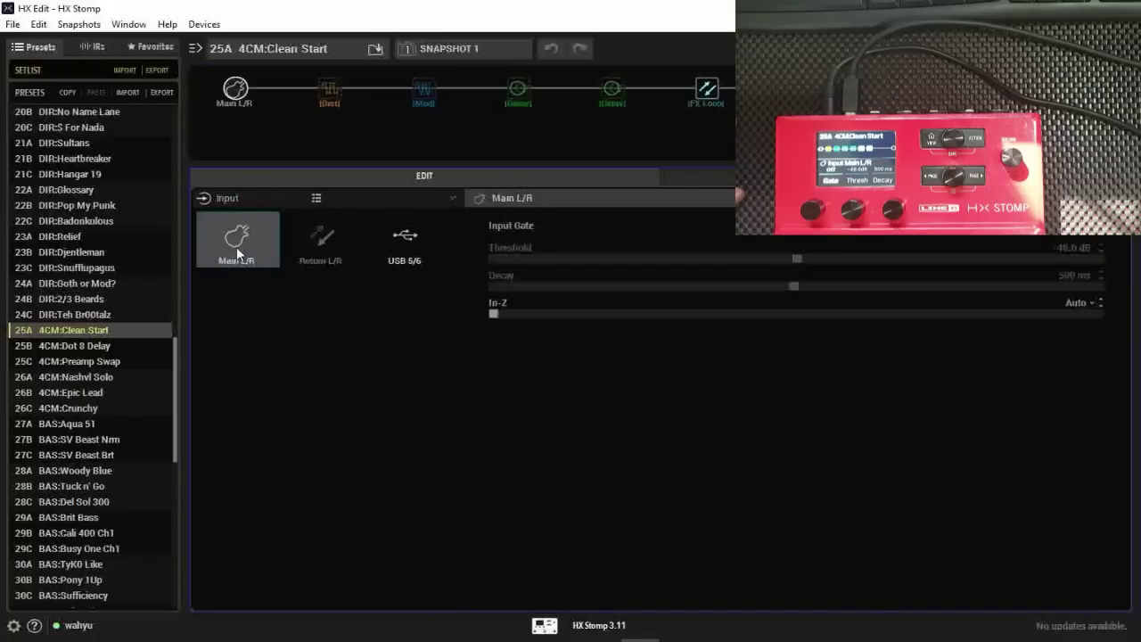
left_click(704, 86)
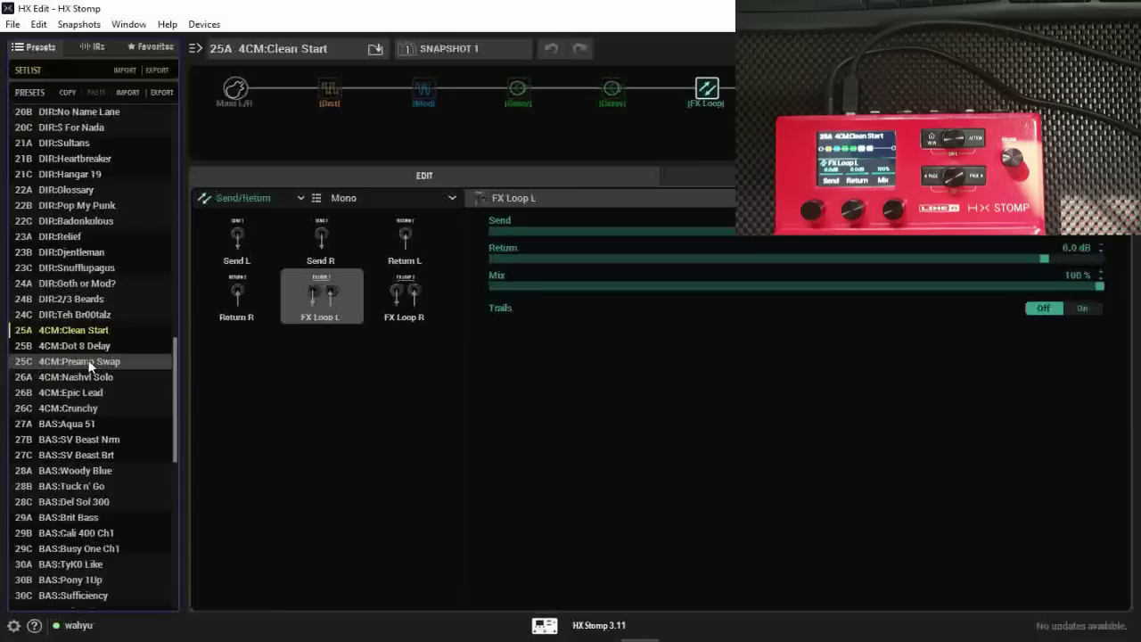
scroll(89, 365, "down", 1)
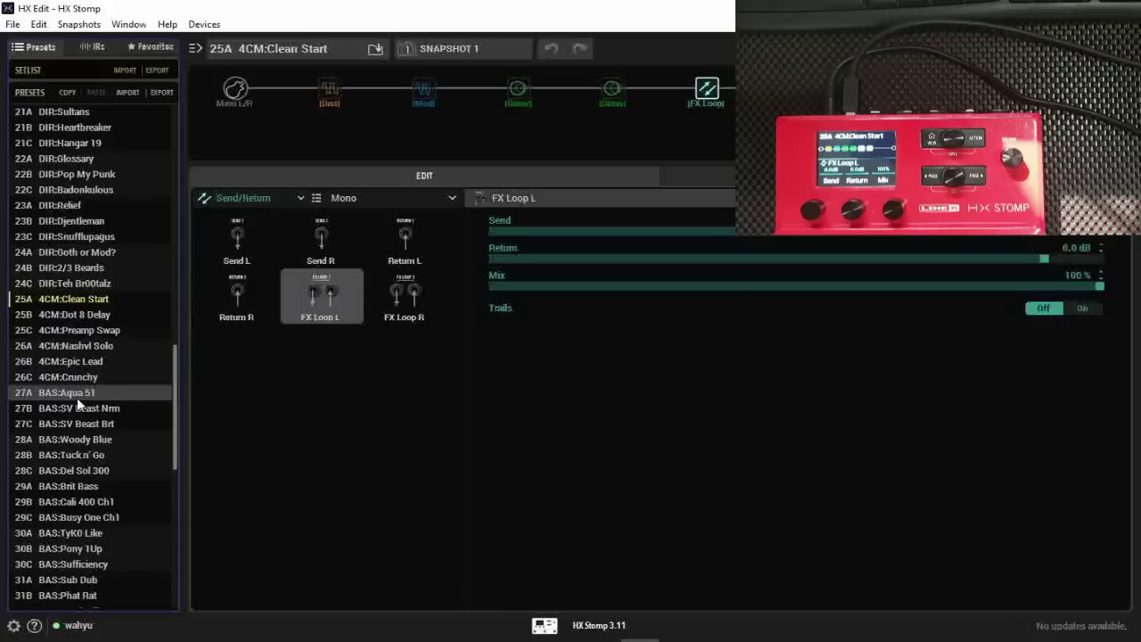
left_click(84, 395)
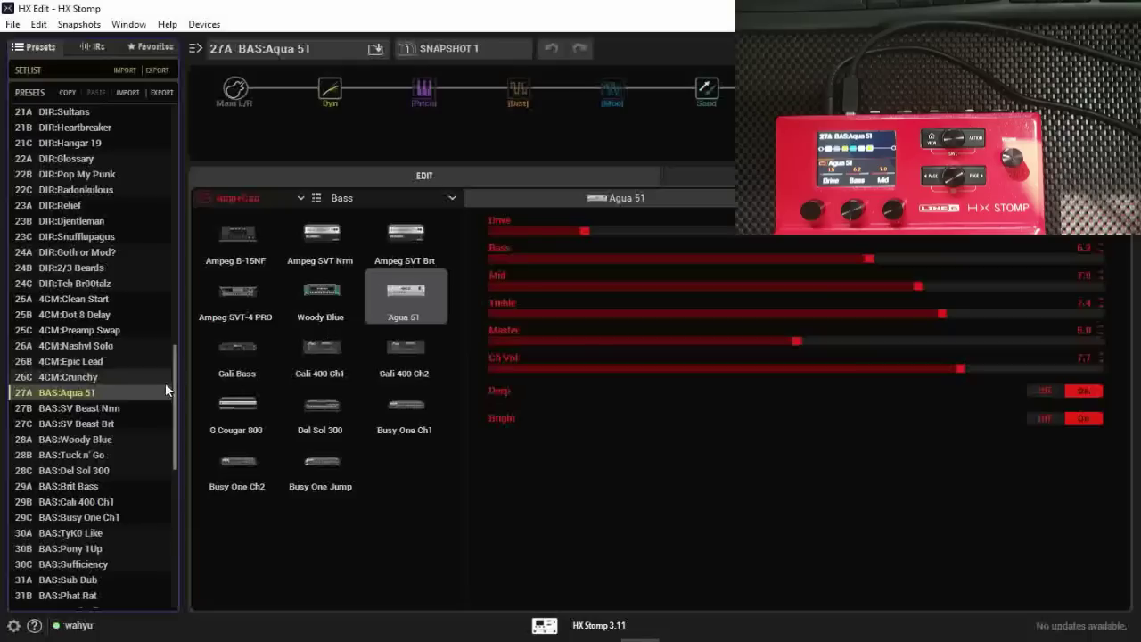
- Load acoustic preset 32A ACO:Studio and examine its volume and Studio Tube Pre preamp blocks
scroll(152, 394, "down", 1)
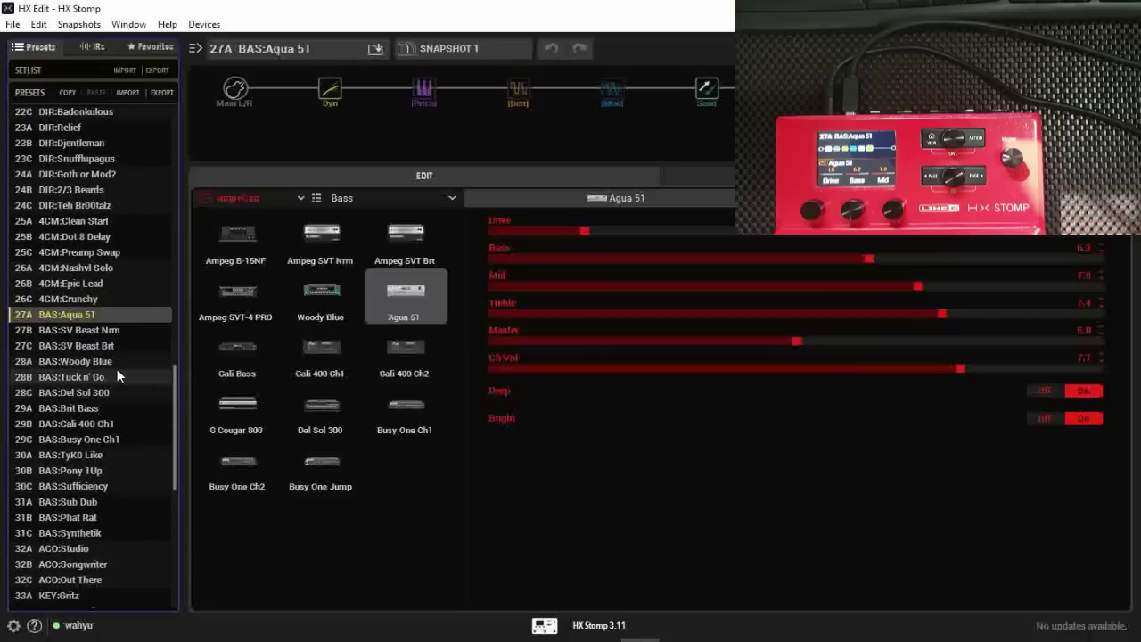
scroll(114, 392, "down", 2)
scroll(111, 396, "down", 2)
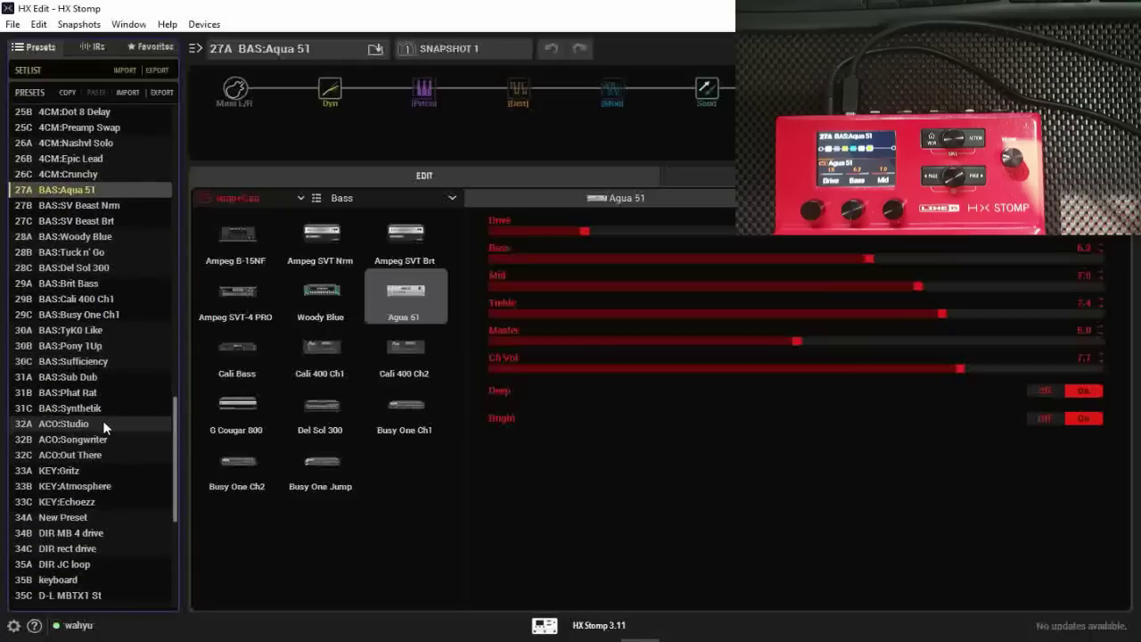
left_click(104, 407)
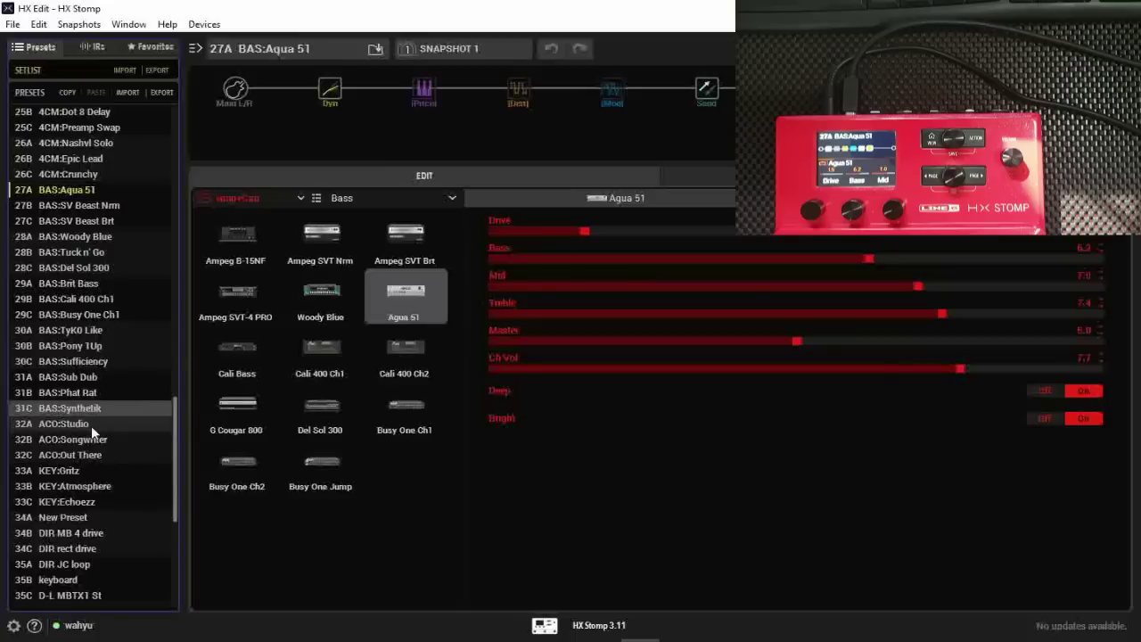
left_click(92, 426)
left_click(91, 425)
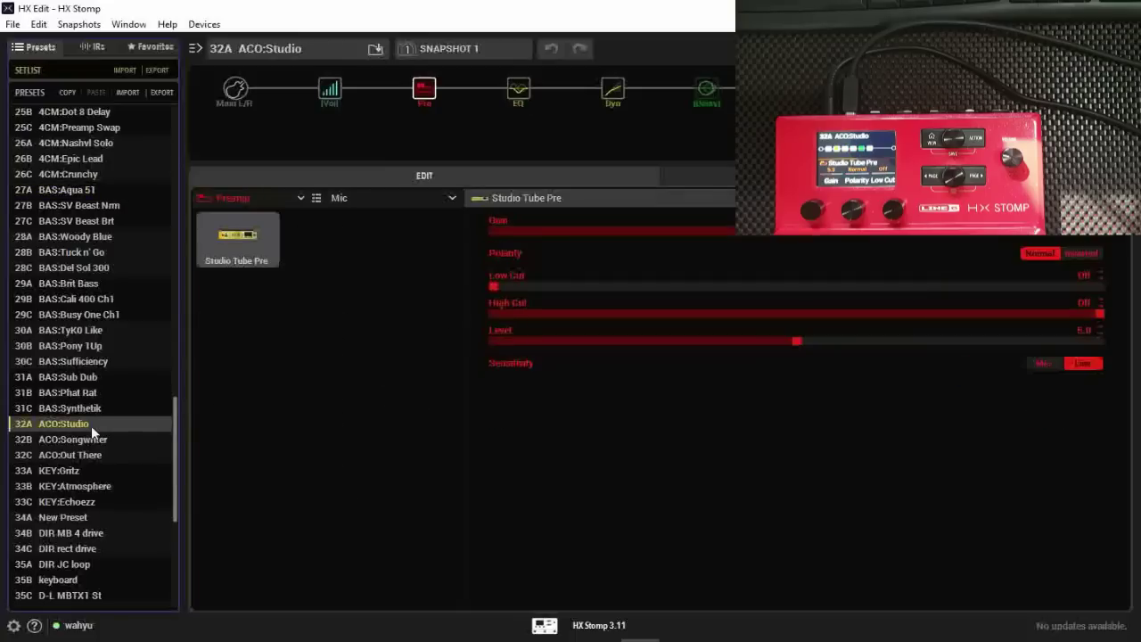
mouse_move(433, 92)
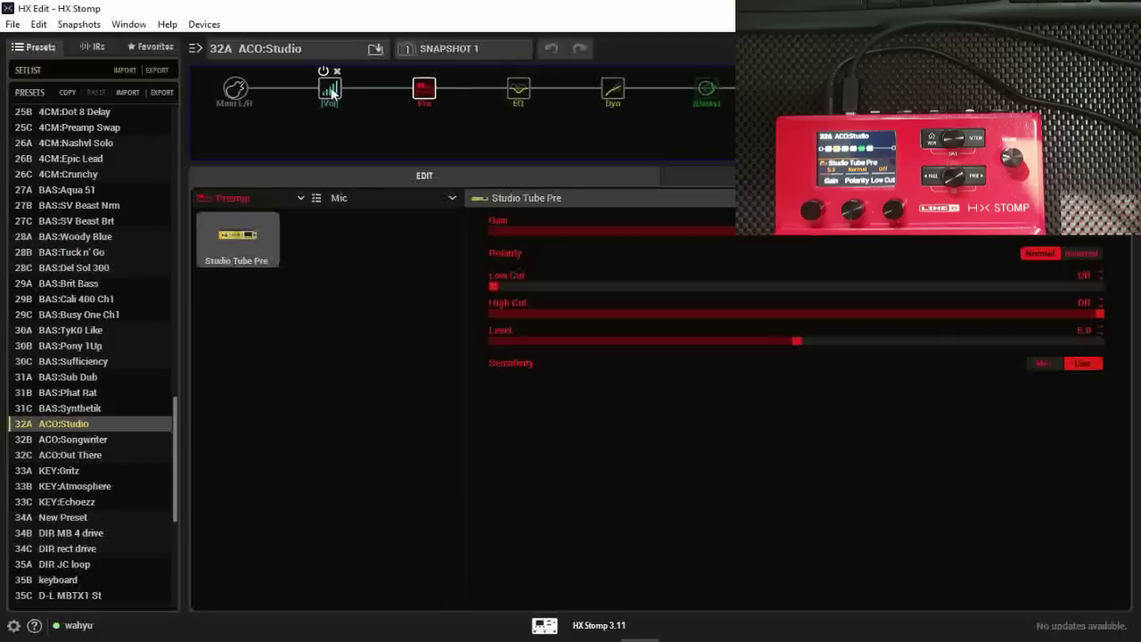
left_click(331, 92)
left_click(414, 87)
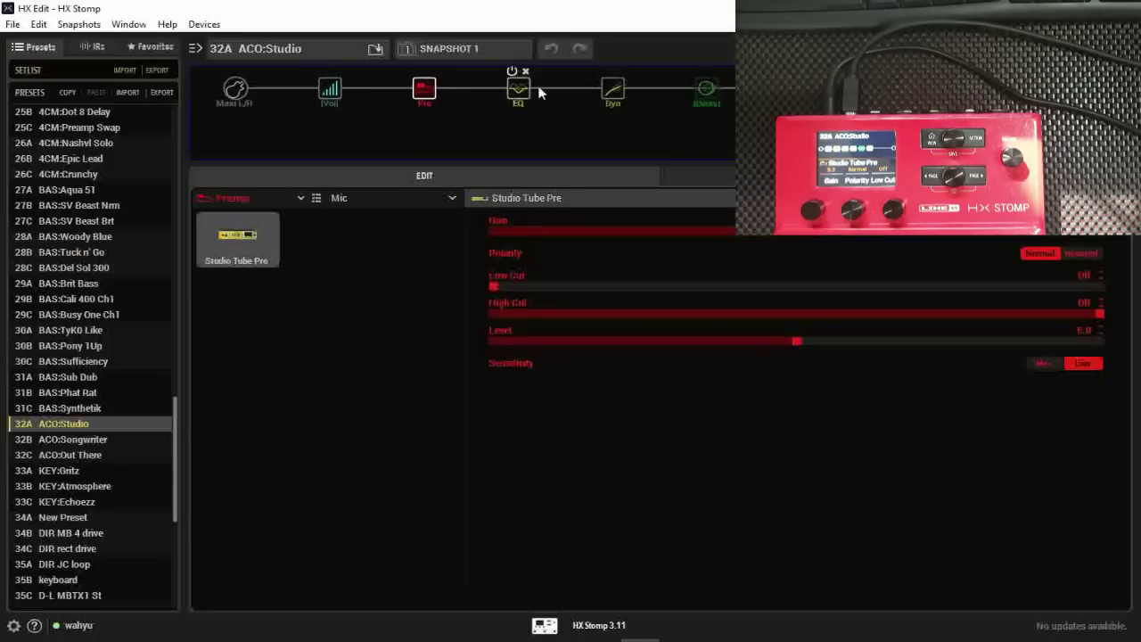
- Load presets 32B ACO:Songwriter and 33A KEY:Gritz to view their signal chains
left_click(111, 443)
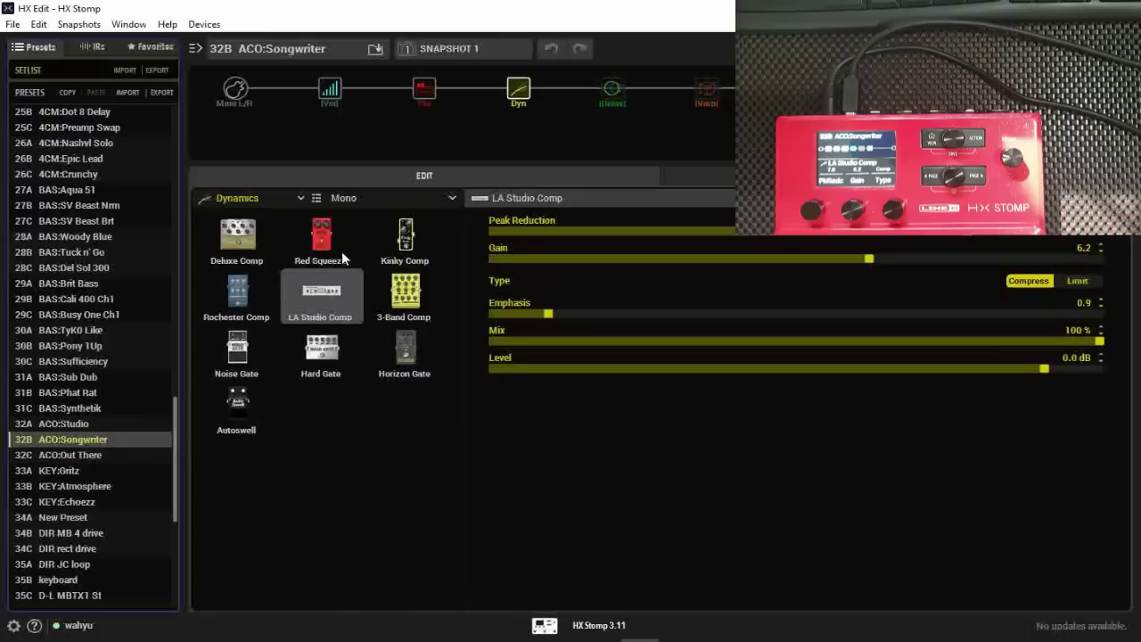
mouse_move(426, 94)
left_click(88, 473)
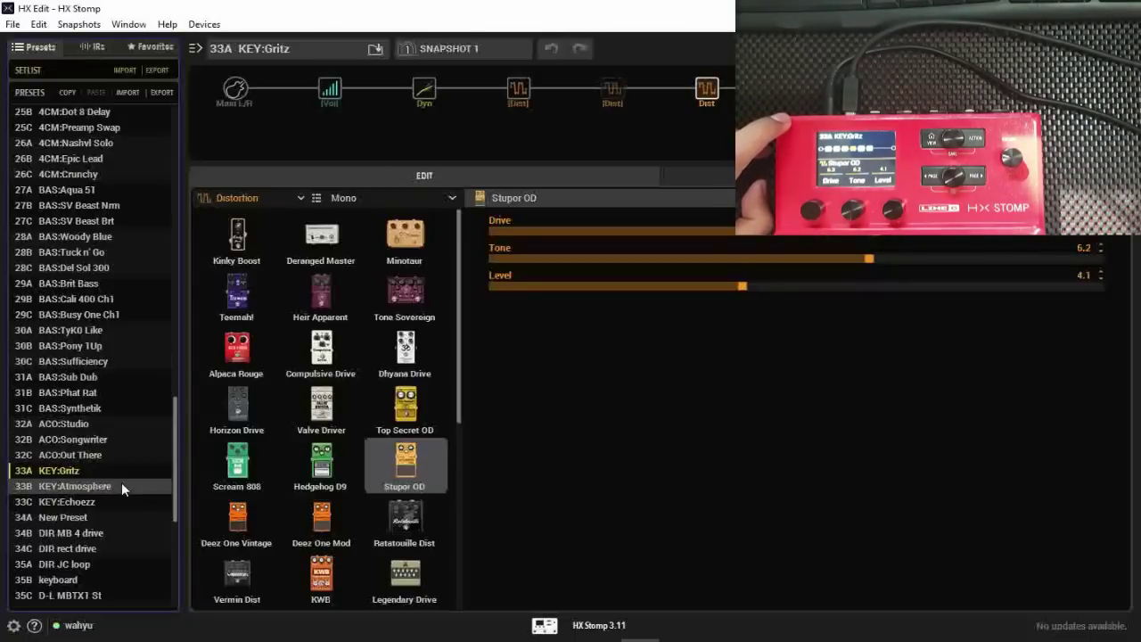
- Load the user preset 34A New Preset, located after the KEY presets
scroll(121, 496, "down", 1)
scroll(109, 479, "down", 1)
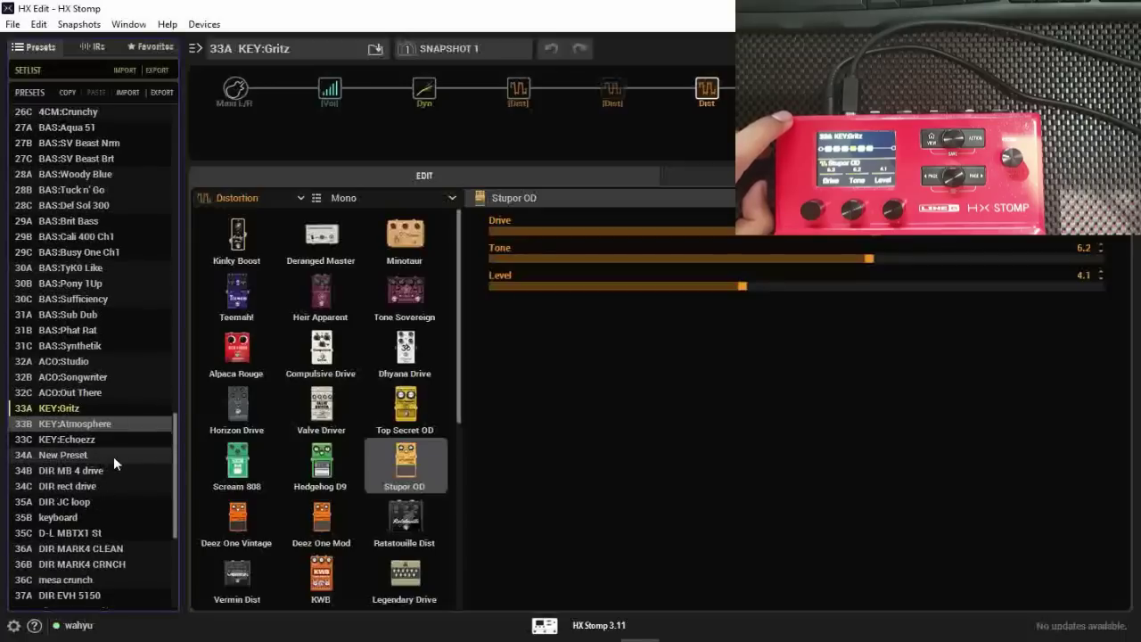
scroll(113, 459, "down", 1)
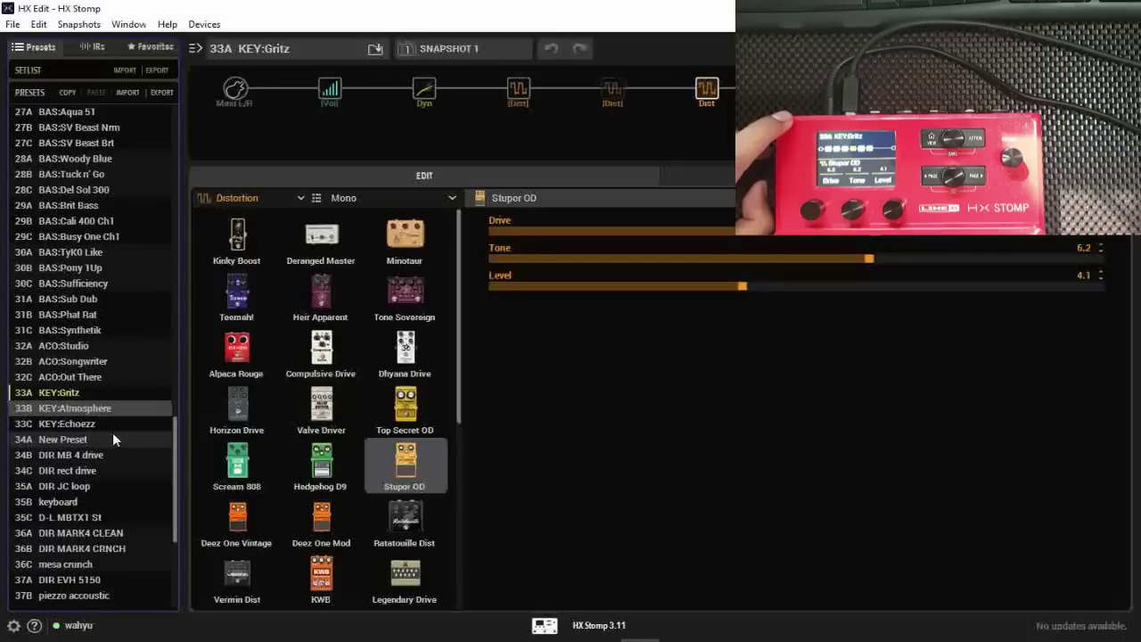
left_click(114, 437)
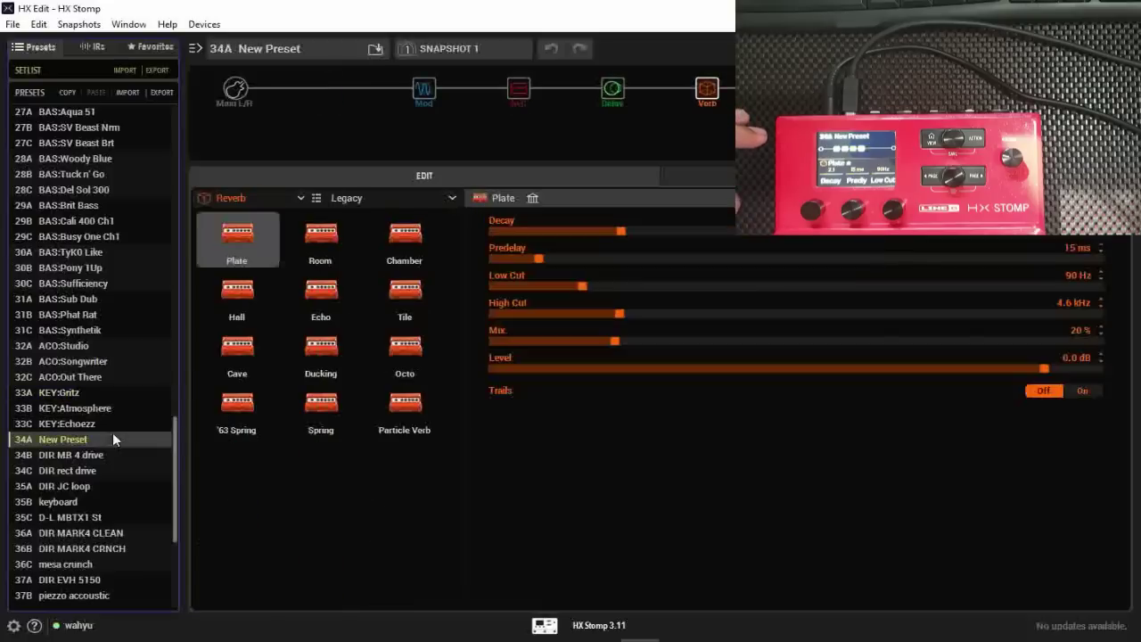
- Look through the preset list down to 42C, and open and cancel the setlist import dialog
scroll(112, 432, "down", 5)
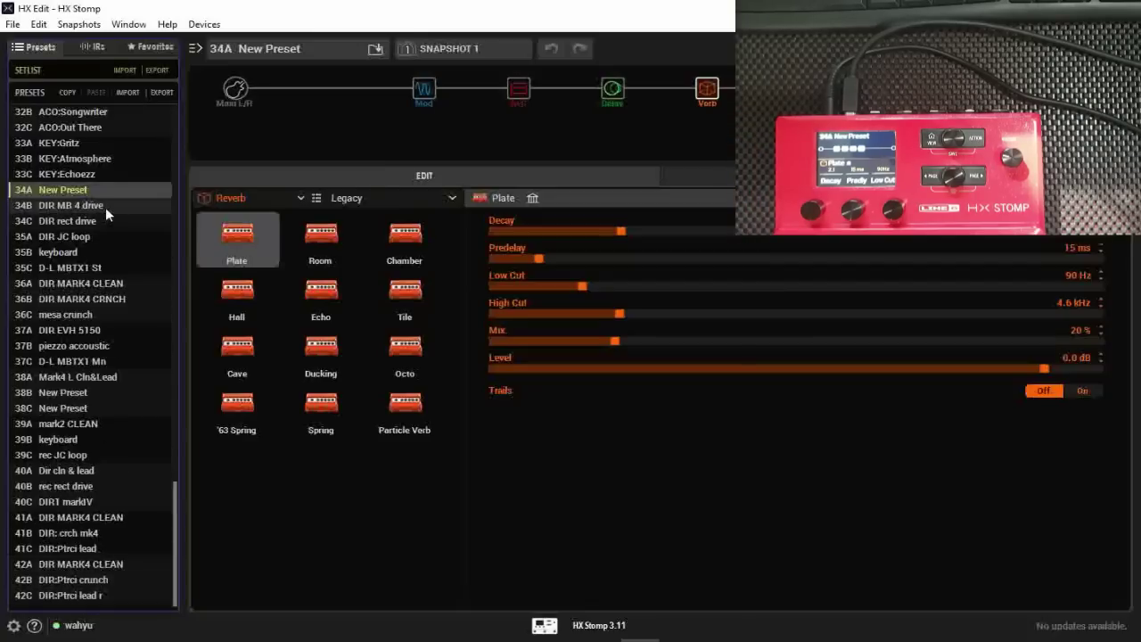
scroll(89, 212, "up", 5)
scroll(89, 148, "up", 4)
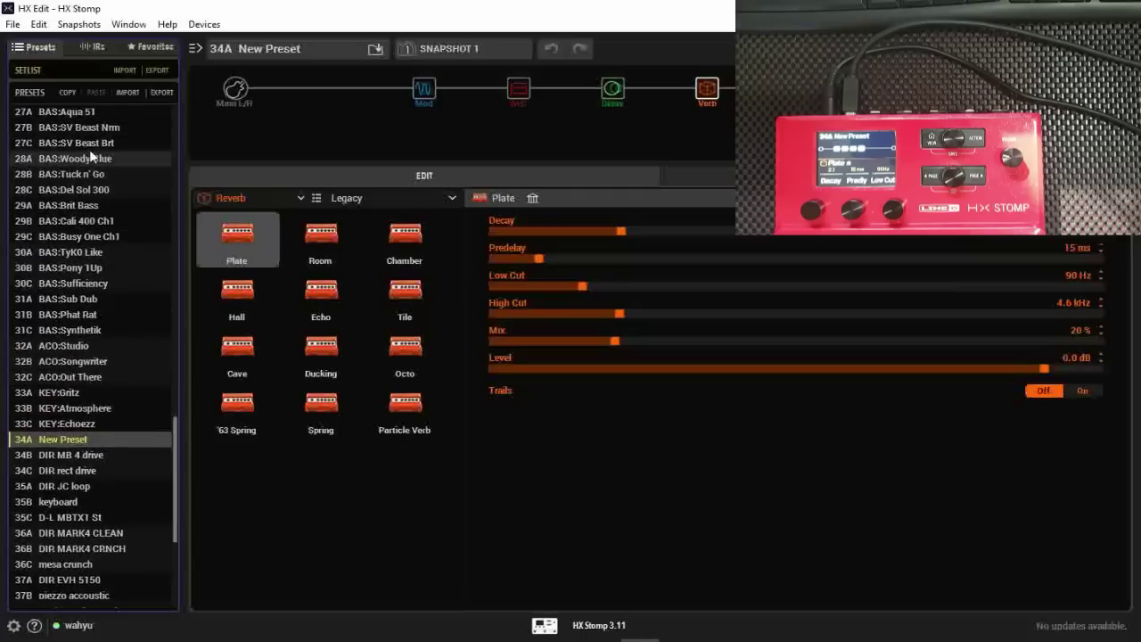
scroll(78, 156, "up", 8)
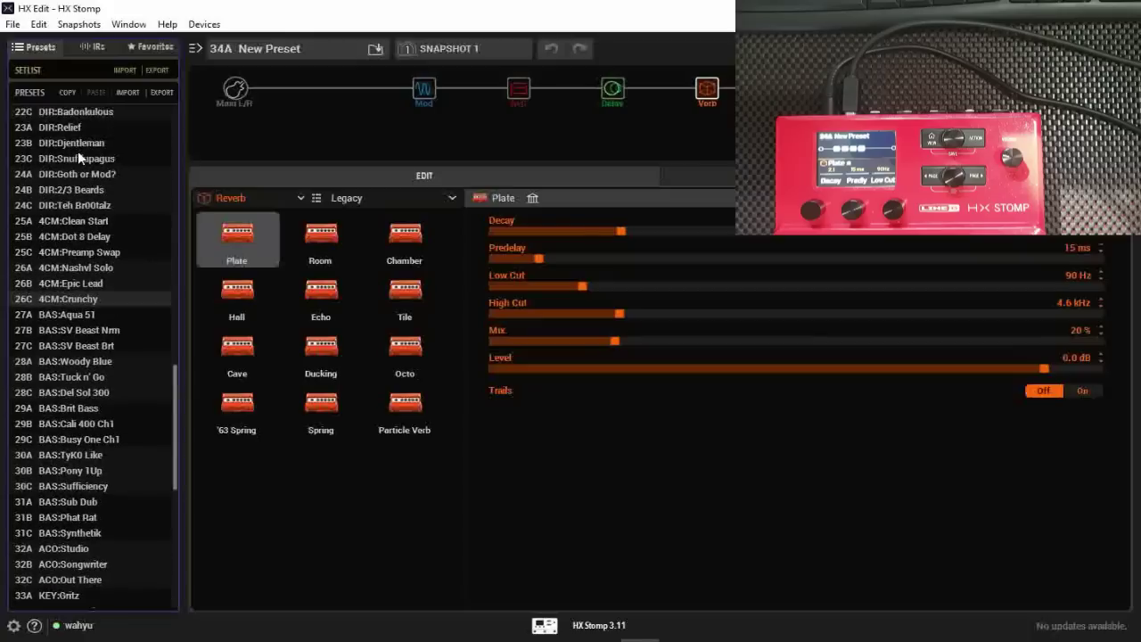
scroll(77, 154, "up", 5)
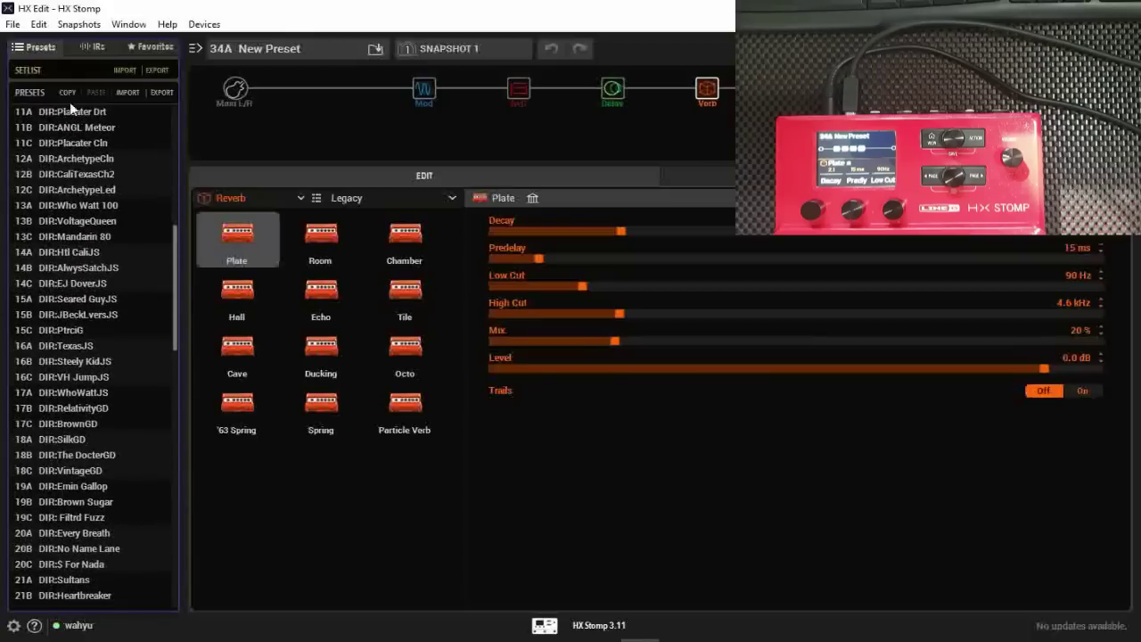
left_click(118, 72)
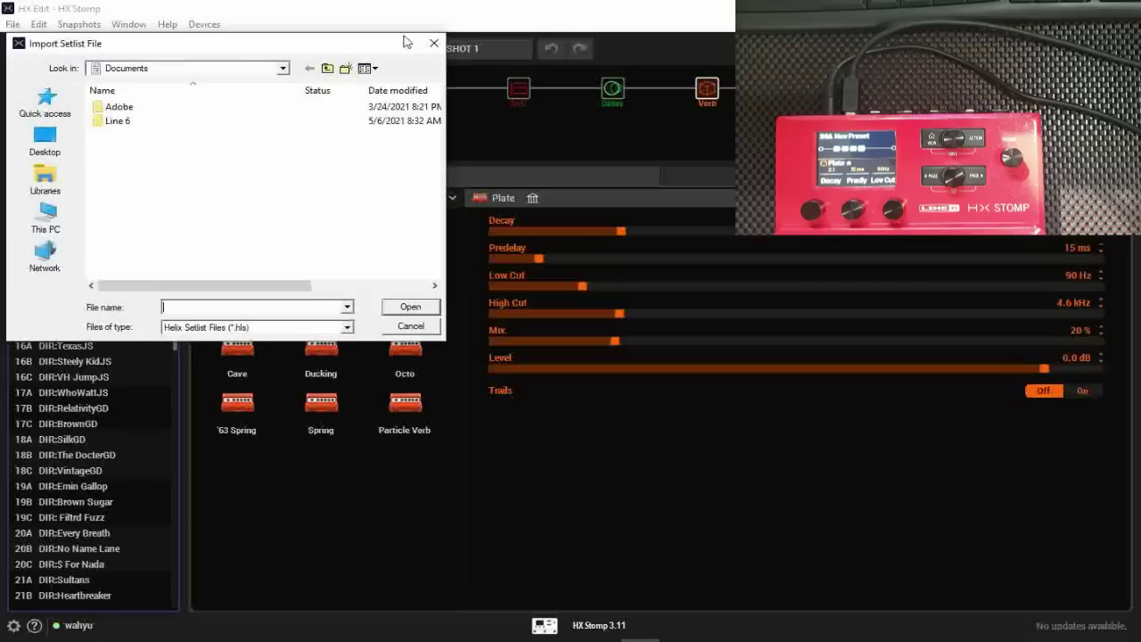
left_click(433, 43)
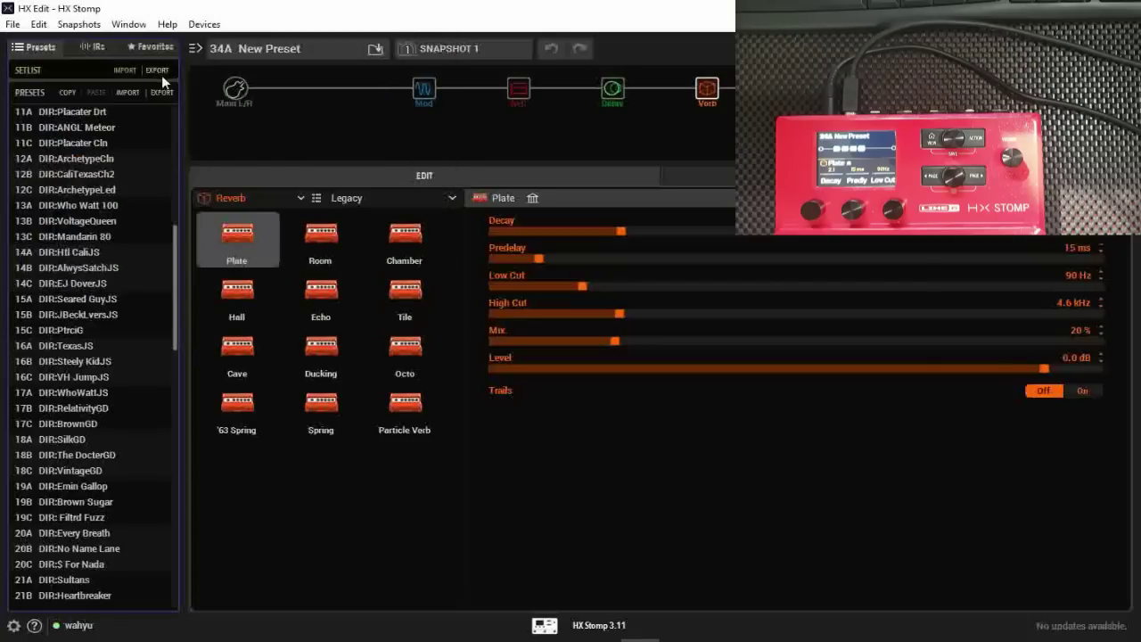
- View the list of impulse response slots and return to the preset list
left_click(87, 48)
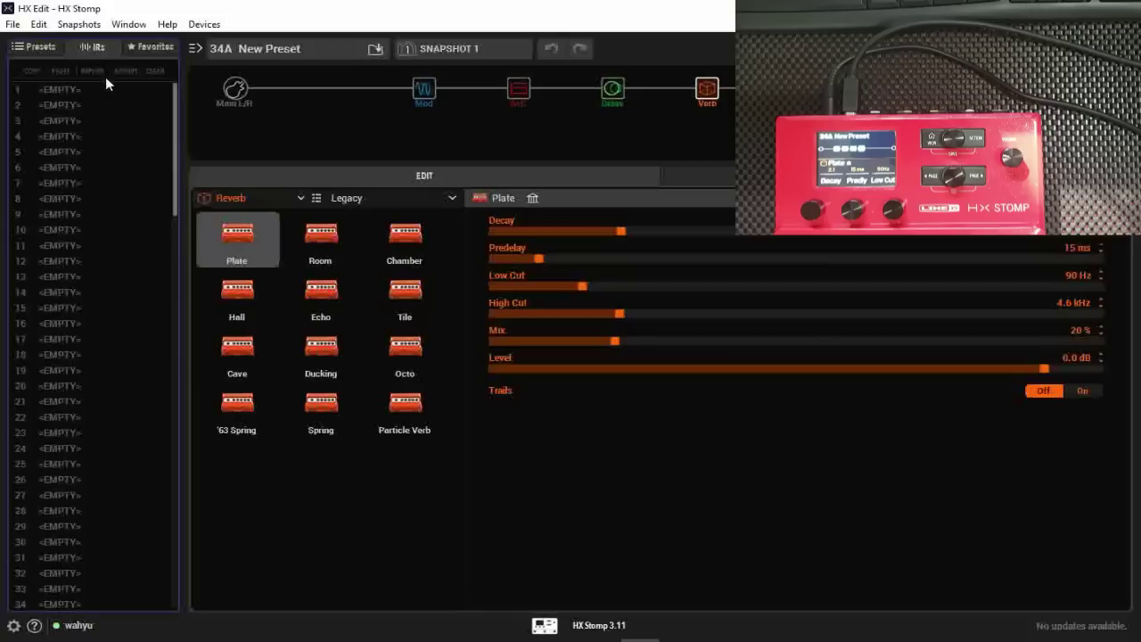
left_click(41, 49)
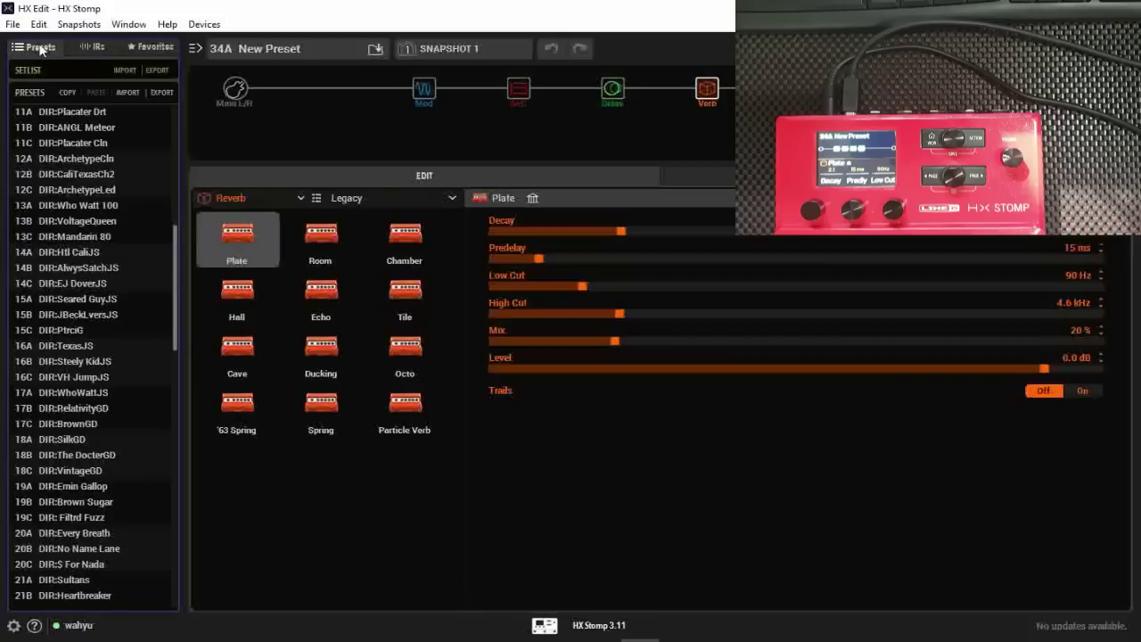
left_click(89, 46)
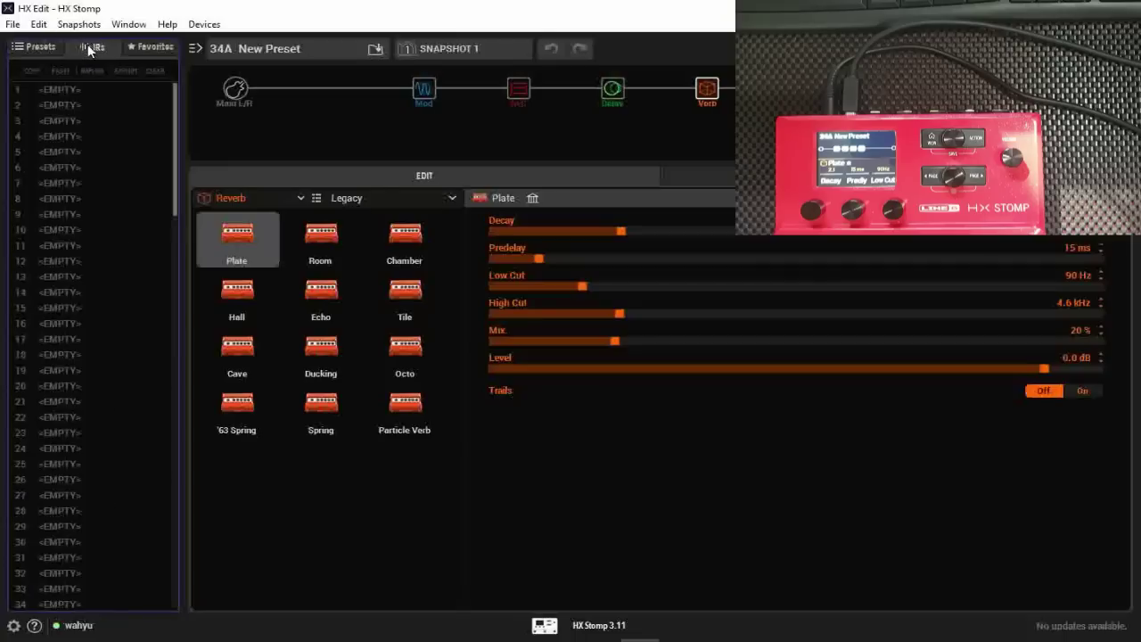
left_click(40, 49)
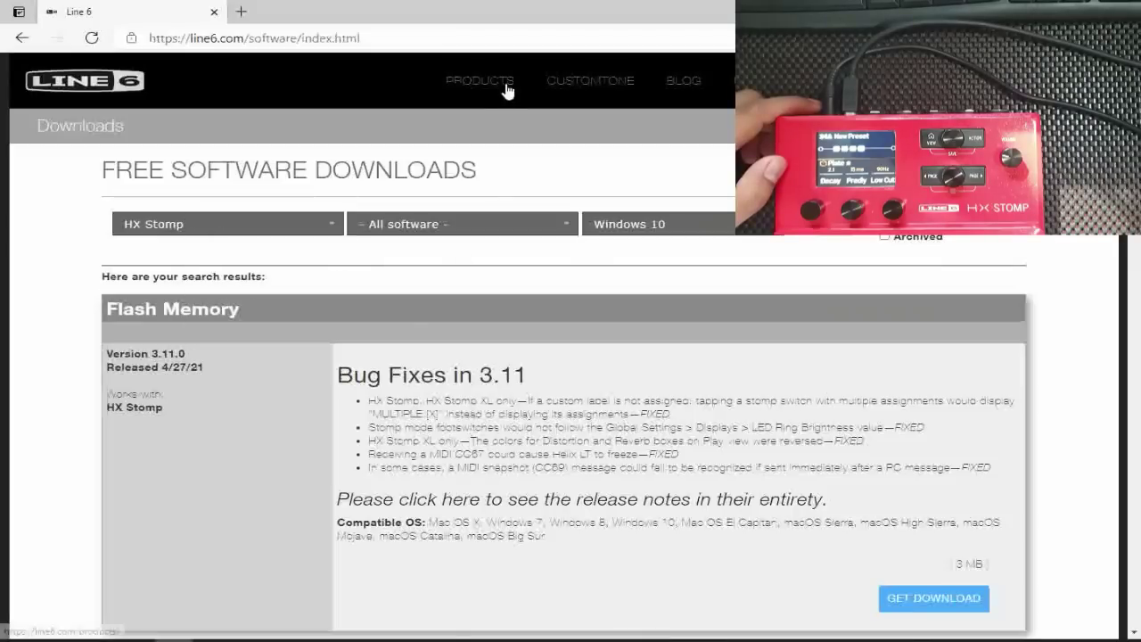
- Switch to the browser, open the Helix multi-effects product page on the Line 6 site and examine the amp, effect, cab and mic counts
mouse_move(507, 87)
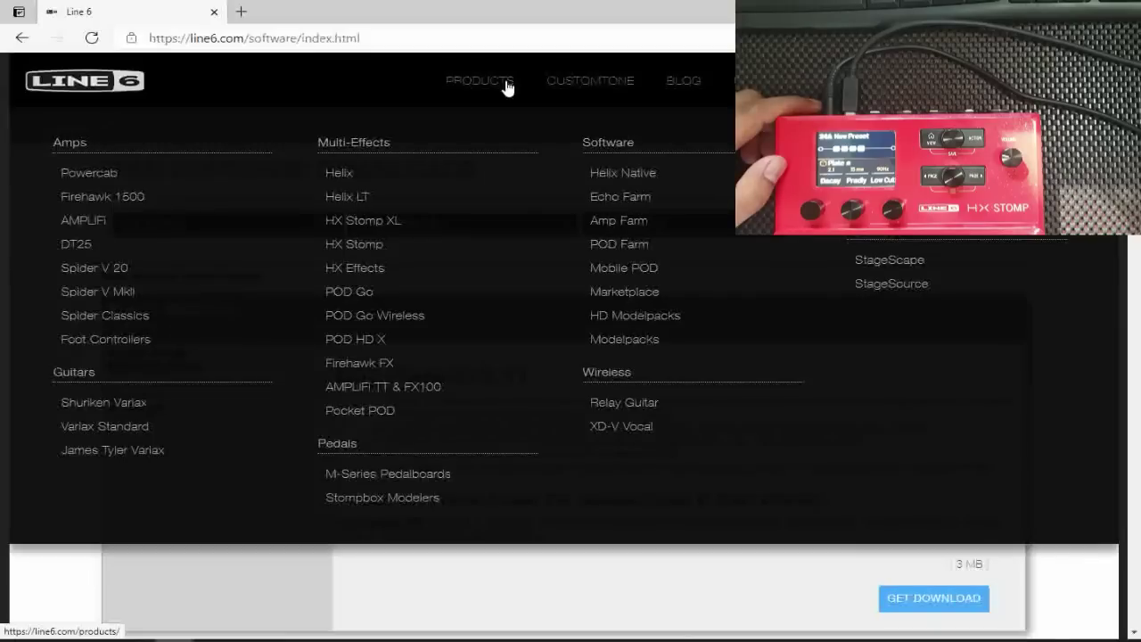
left_click(348, 180)
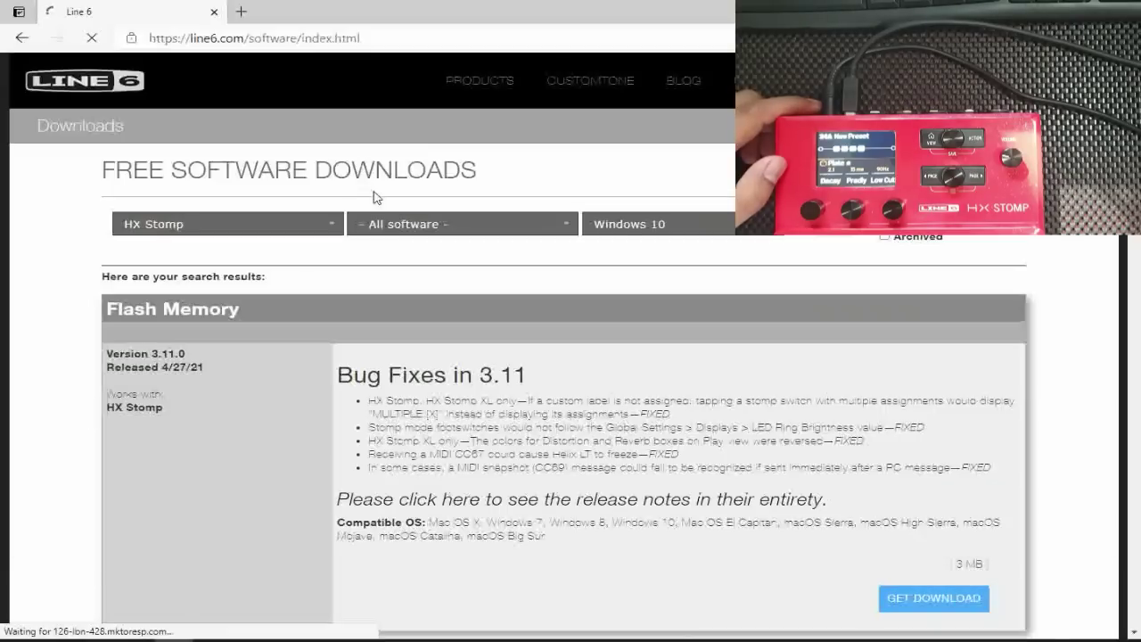
scroll(526, 267, "down", 10)
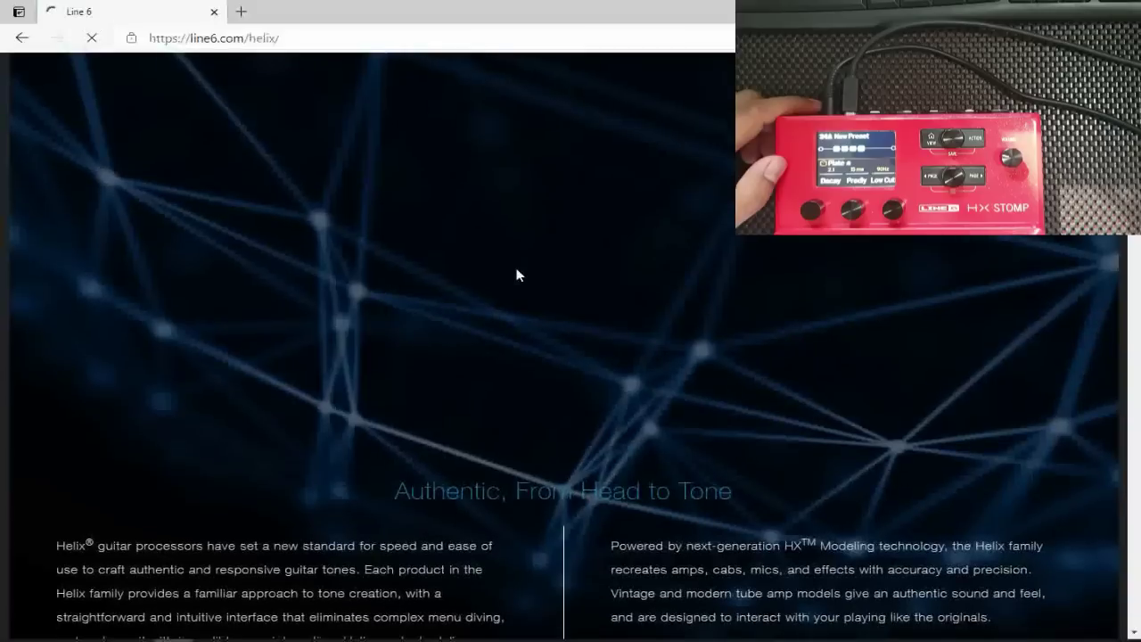
scroll(517, 274, "down", 1)
scroll(516, 274, "up", 2)
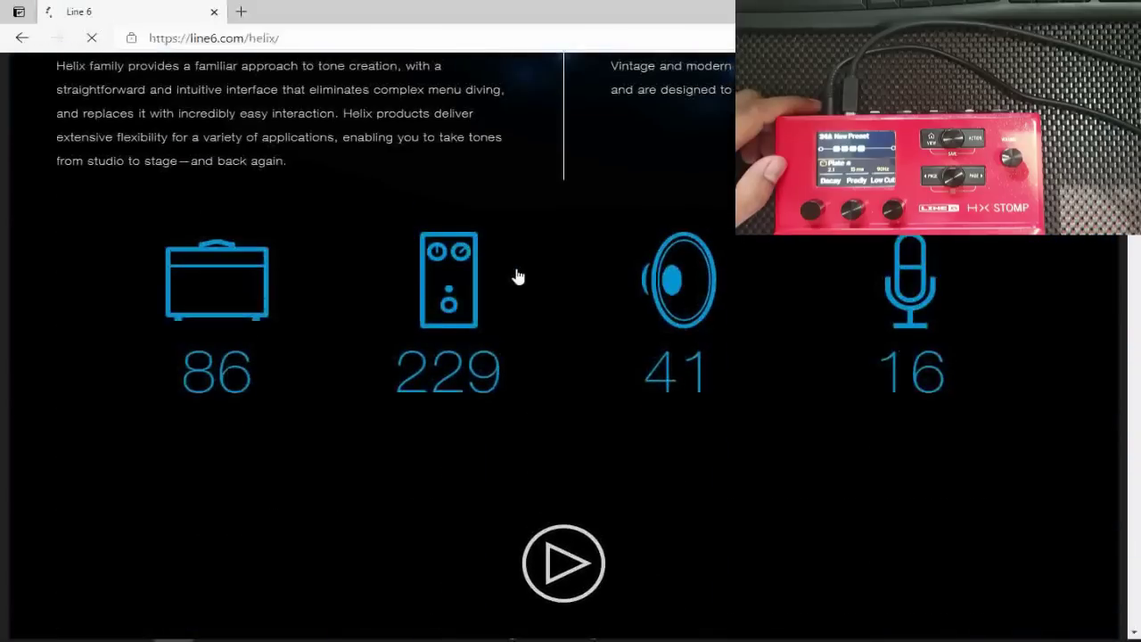
scroll(516, 277, "down", 2)
scroll(517, 275, "up", 1)
scroll(356, 290, "up", 1)
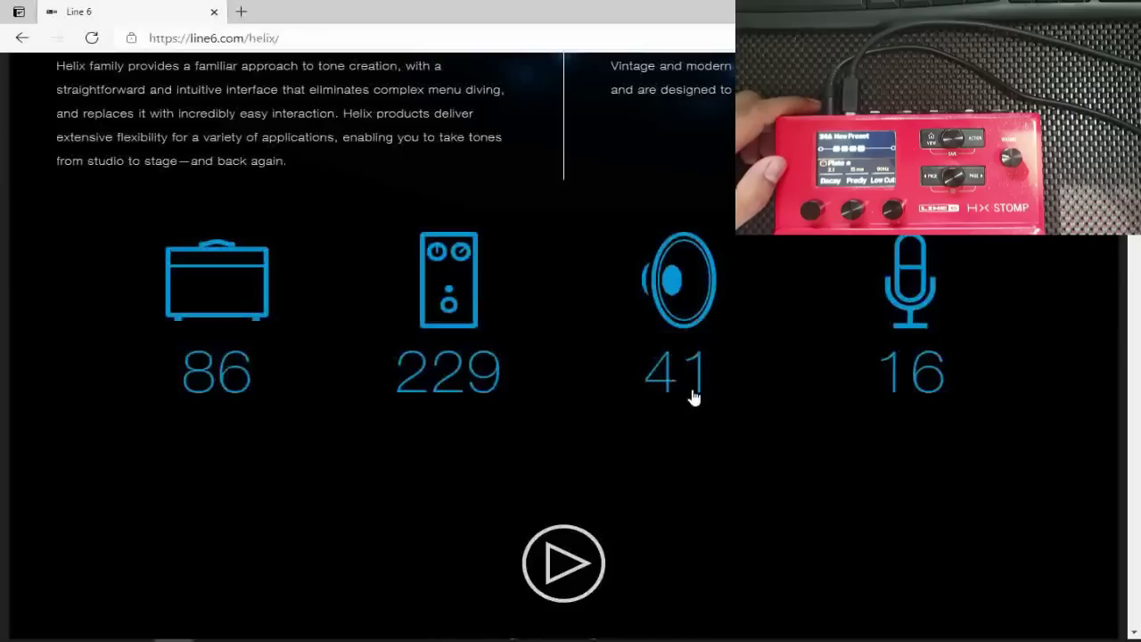
- Examine the Helix family lineup image near the beginning of the product page
scroll(901, 356, "up", 7)
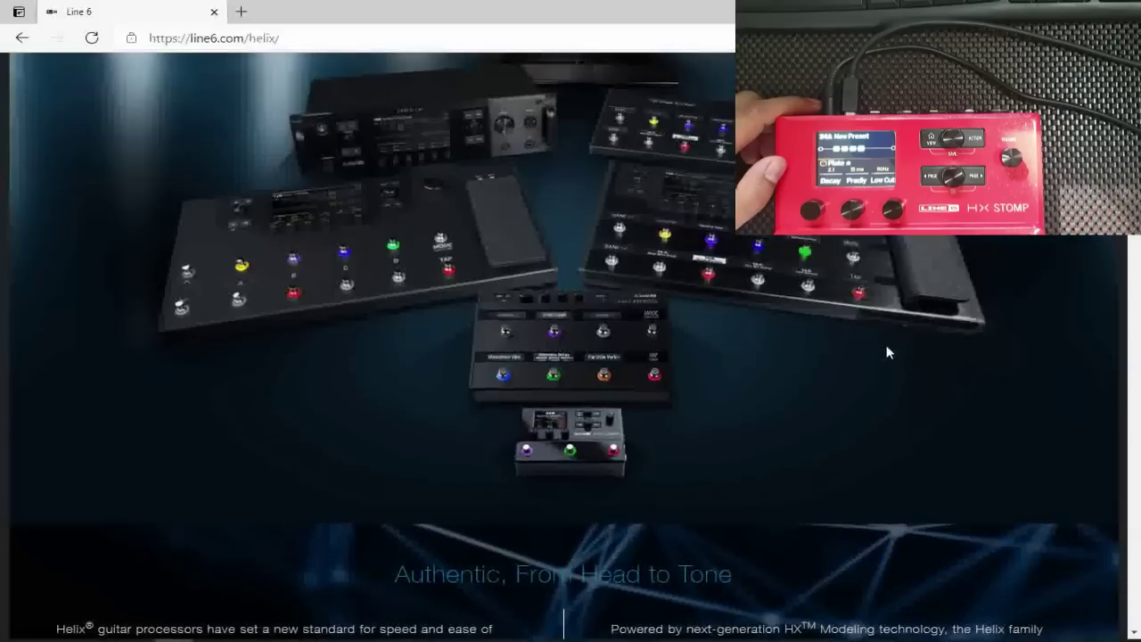
scroll(715, 362, "up", 5)
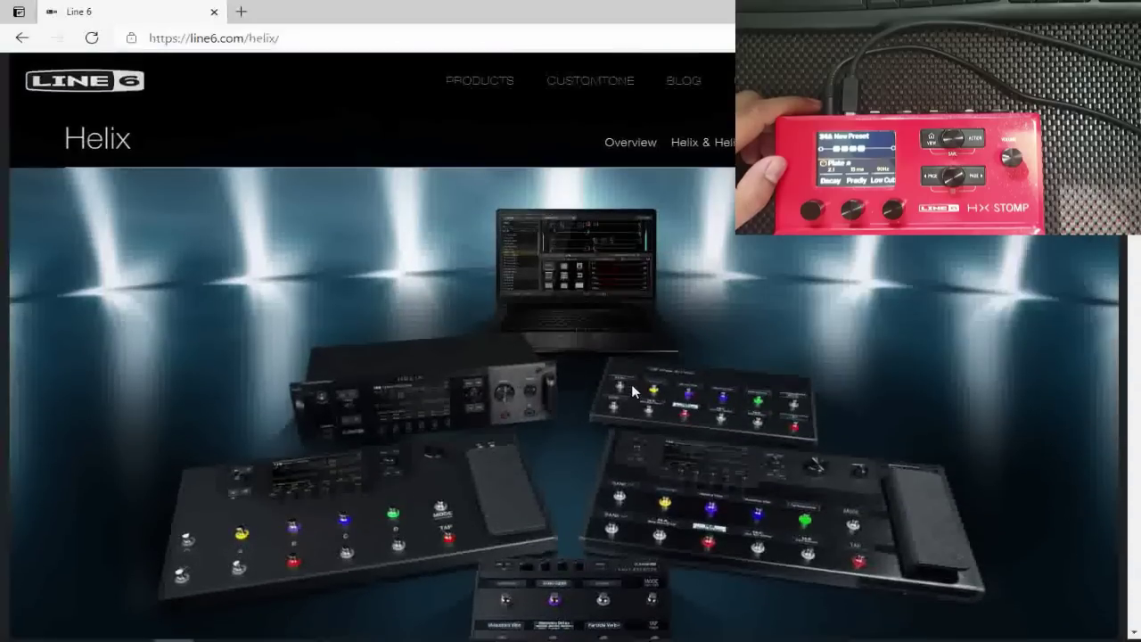
scroll(631, 385, "down", 1)
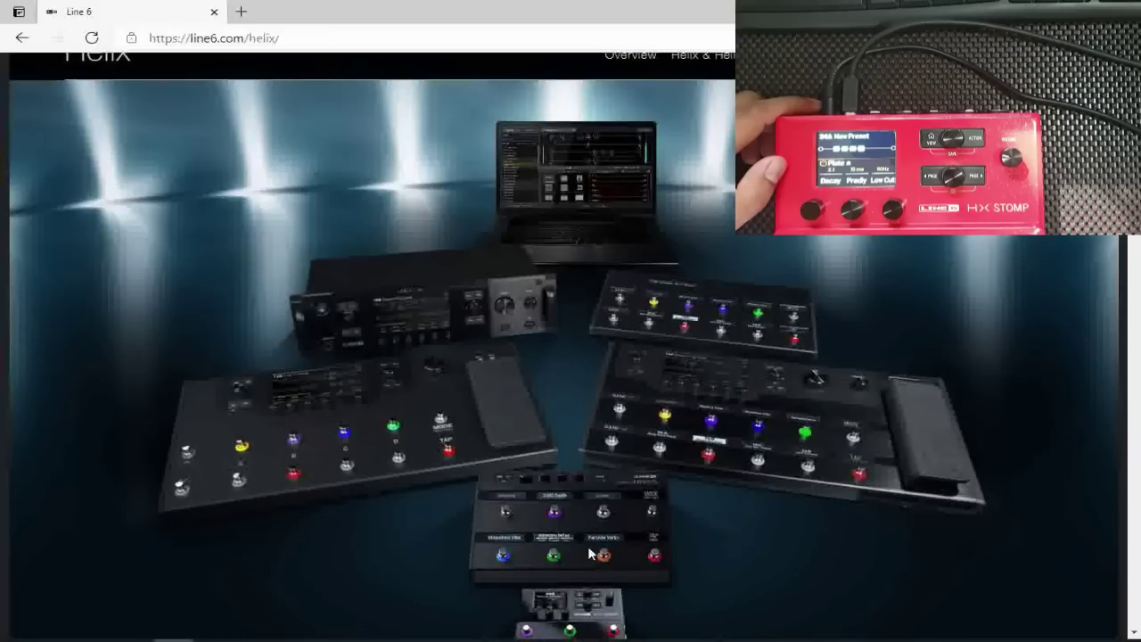
scroll(768, 324, "down", 1)
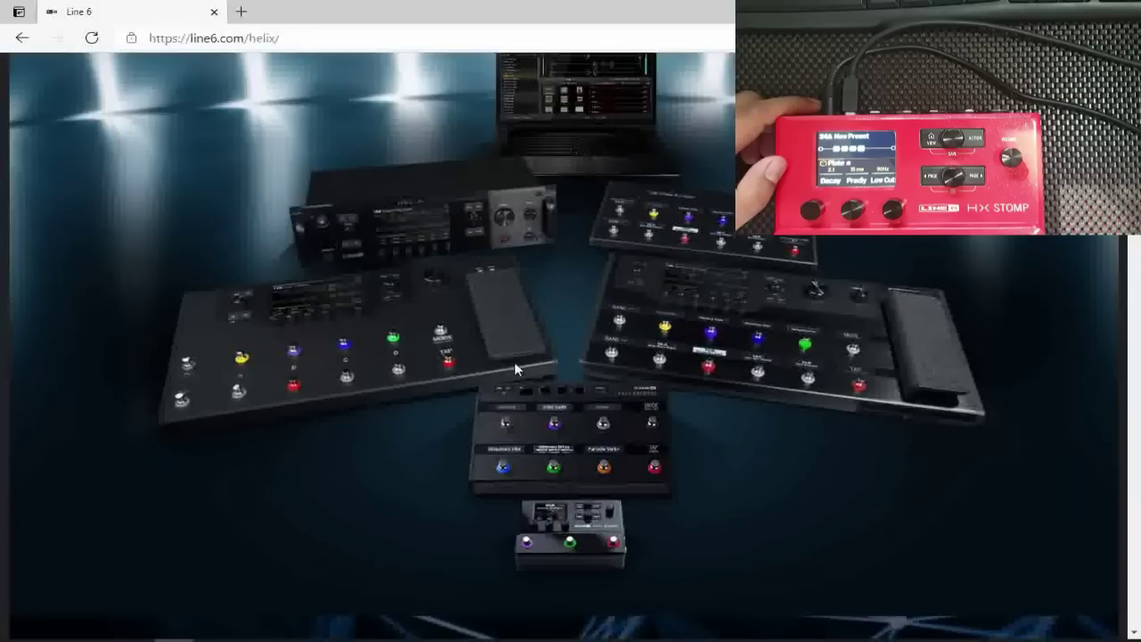